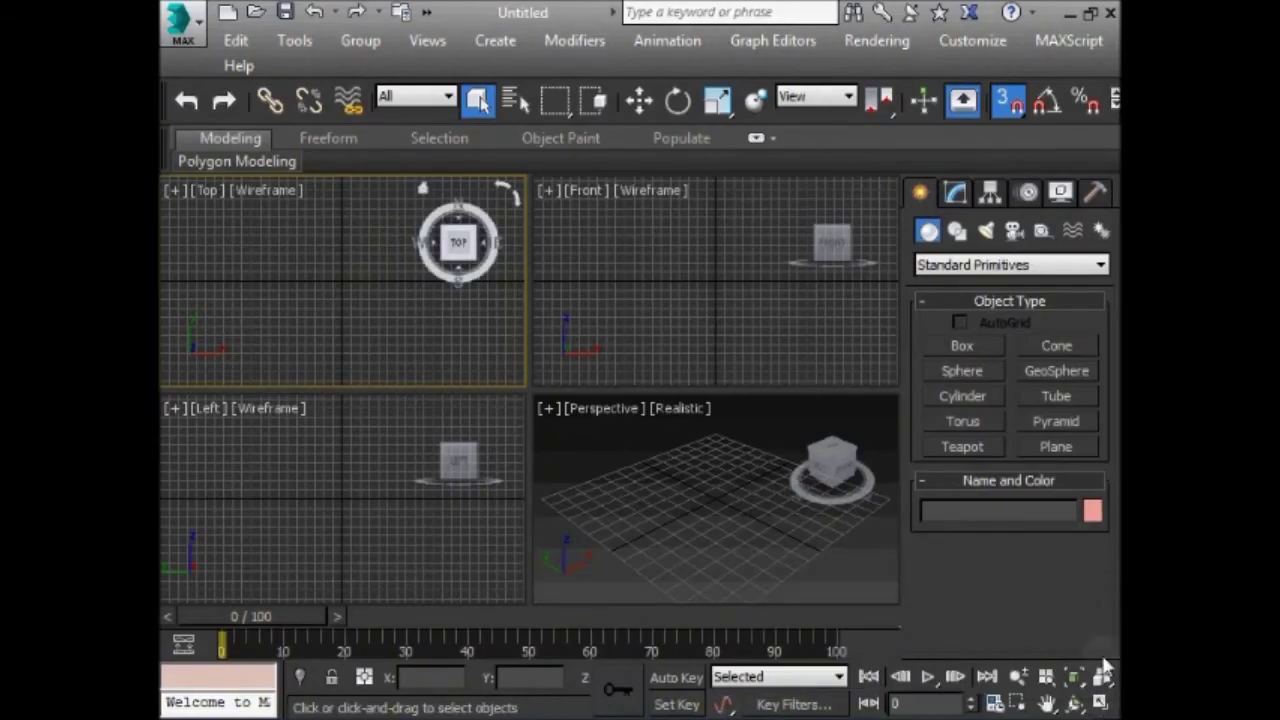
- In the maximized Top view, draw a Circle spline centred on the origin
left_click(1100, 703)
left_click(959, 231)
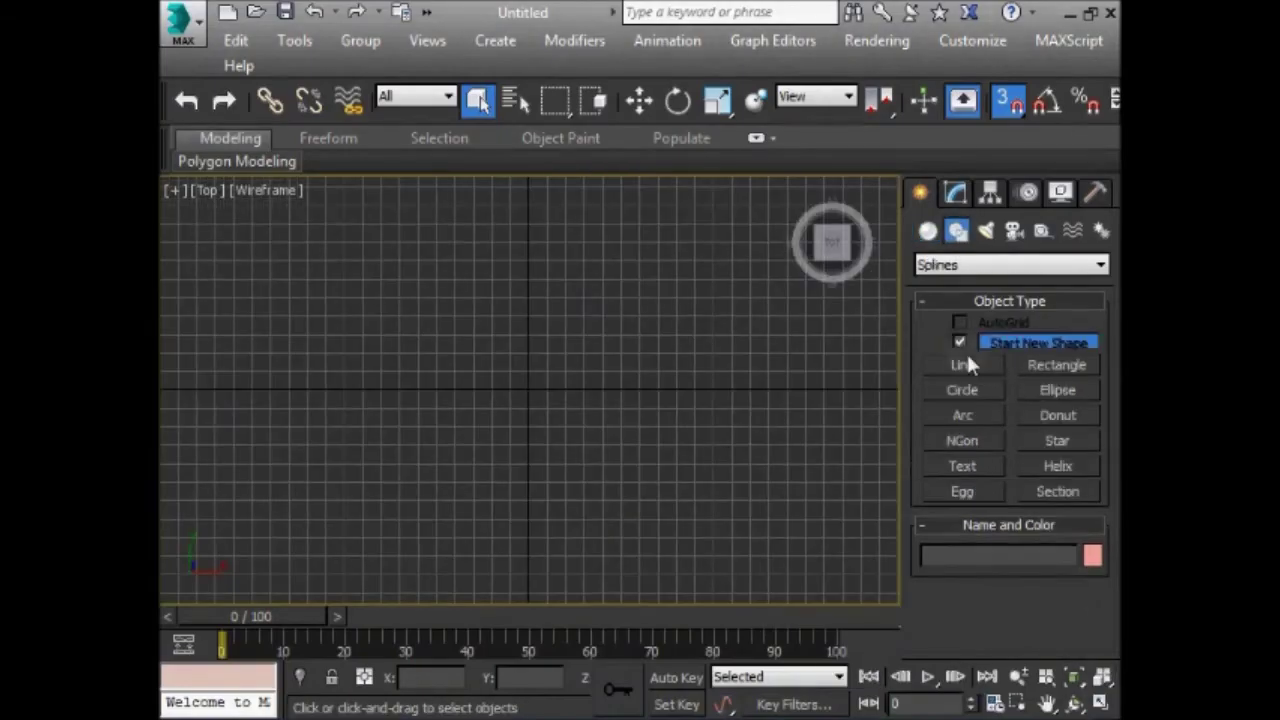
left_click(960, 389)
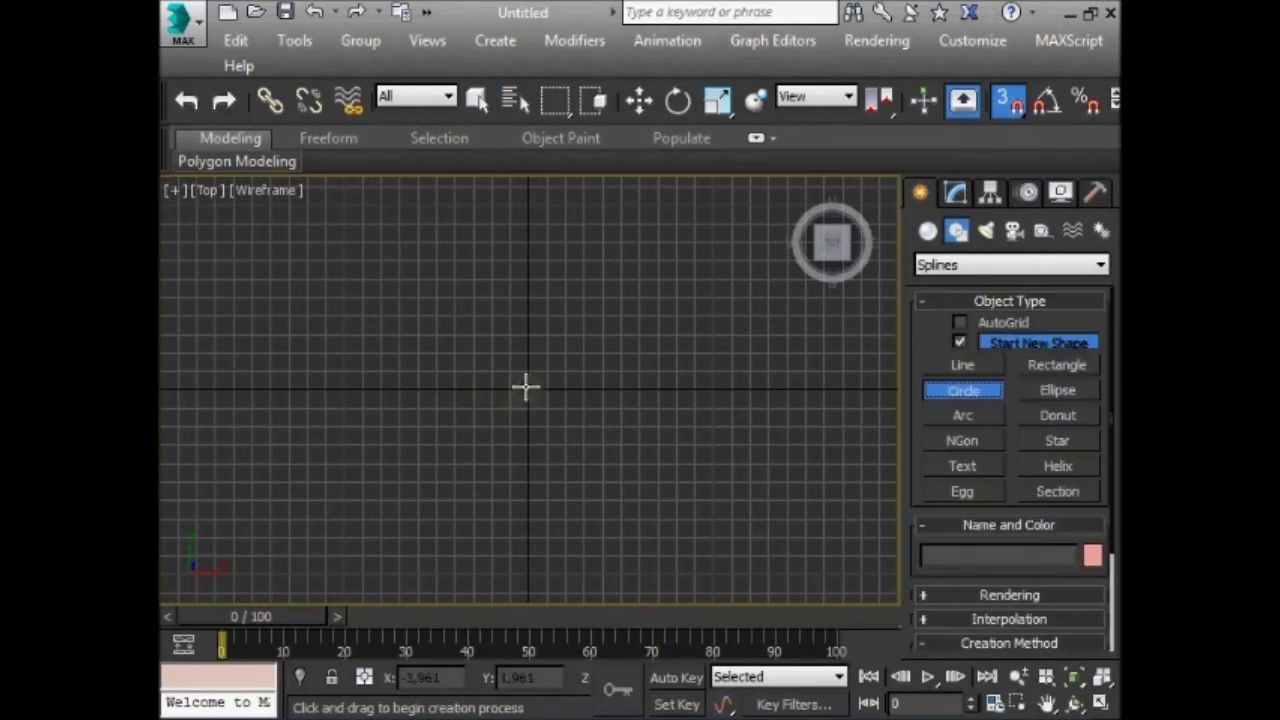
left_click_drag(527, 388, 637, 560)
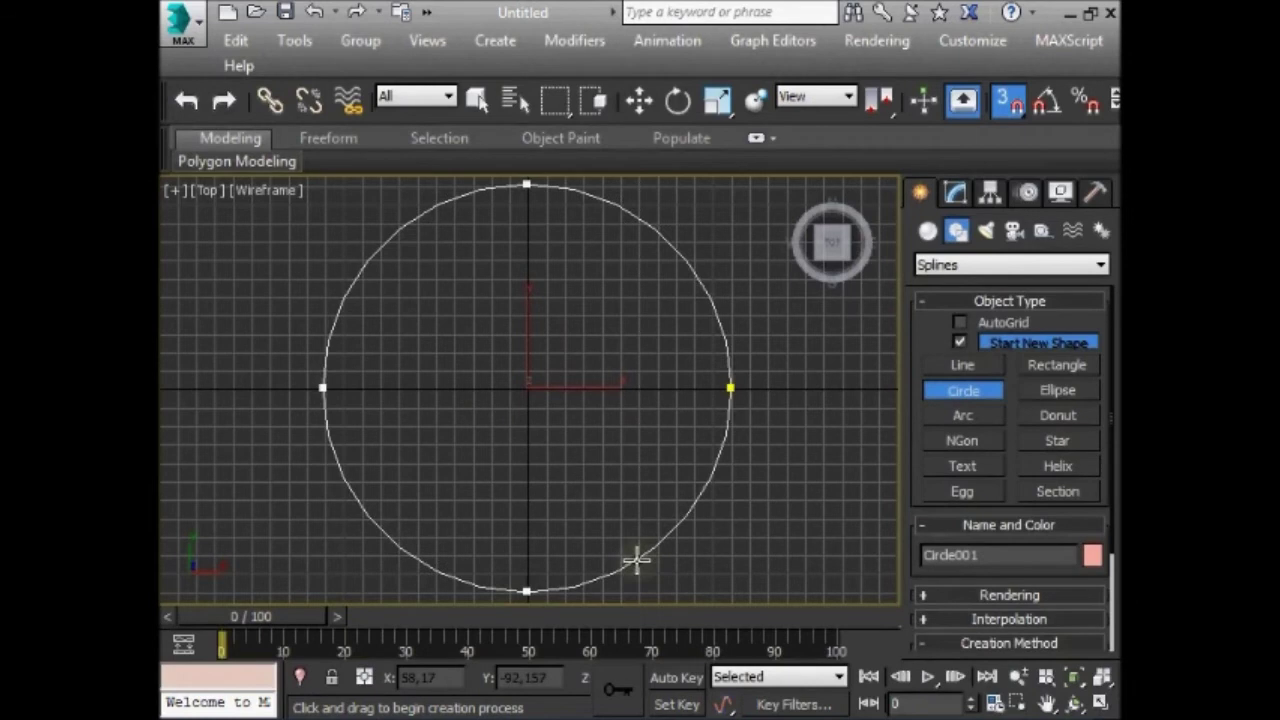
left_click_drag(637, 560, 617, 520)
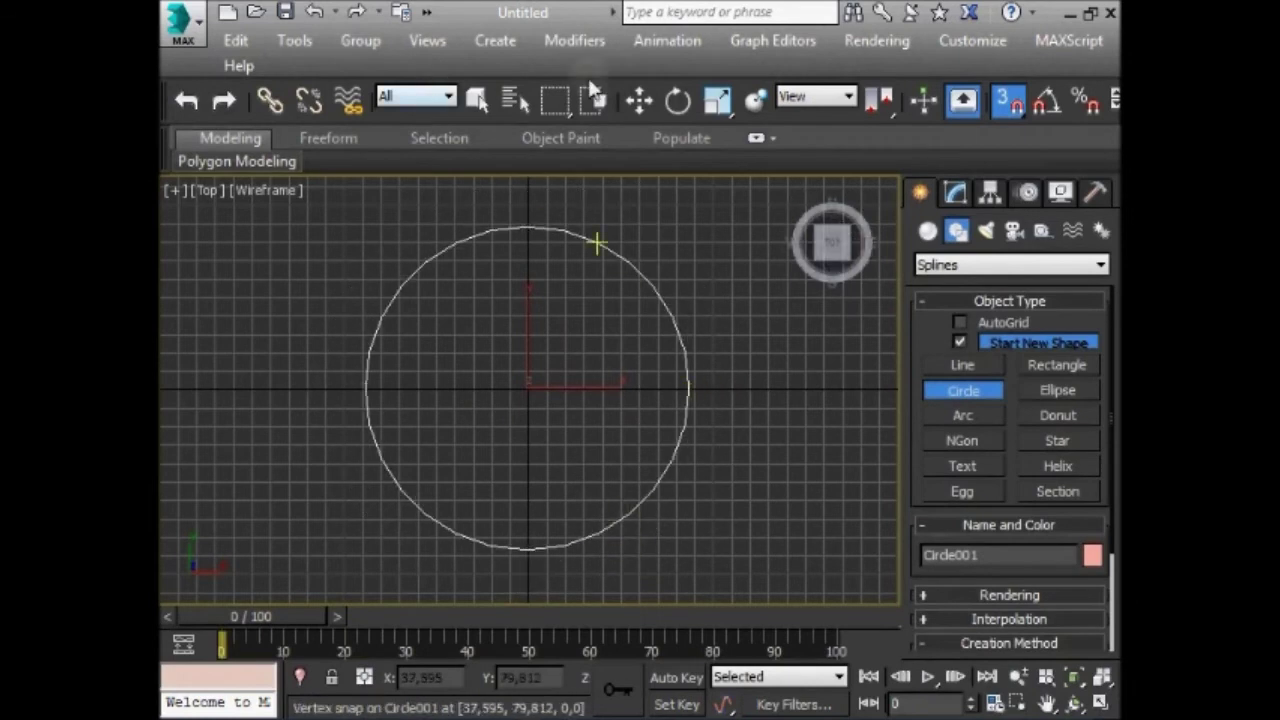
- Set Circle001's radius to 80.739
left_click(639, 100)
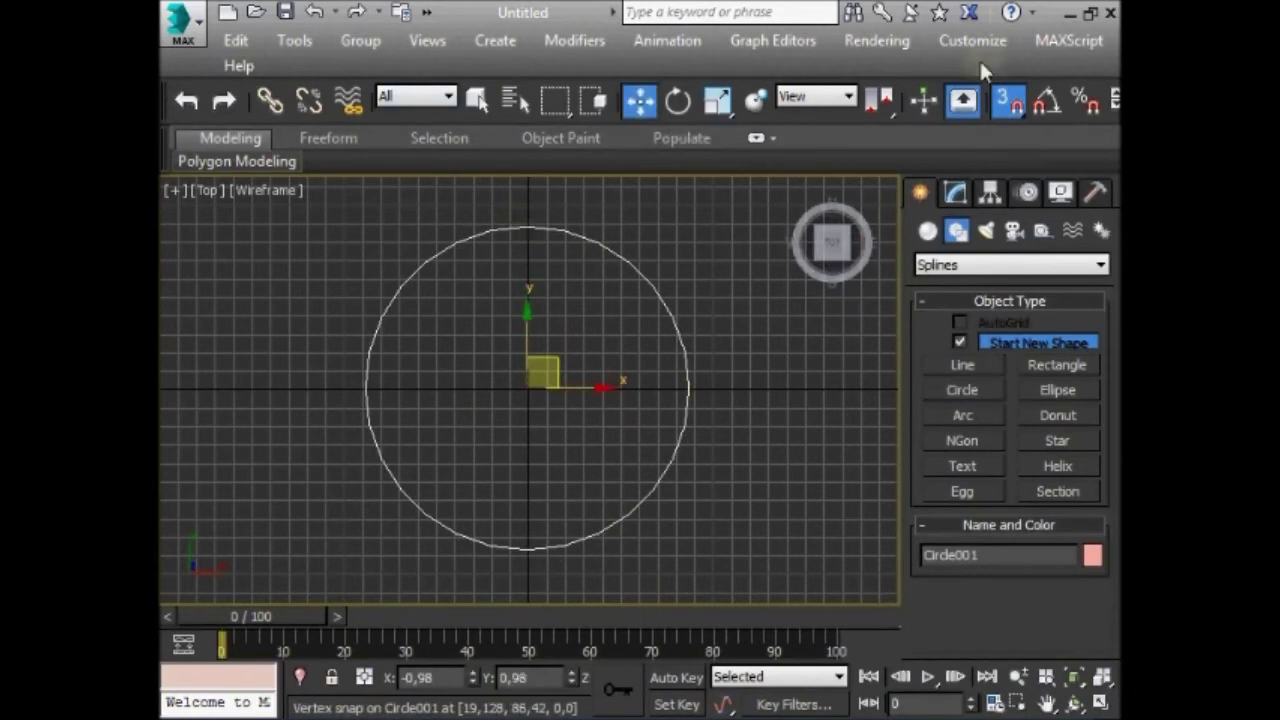
left_click(955, 192)
mouse_move(1077, 578)
left_mouse_down()
mouse_move(1084, 590)
mouse_move(1088, 574)
left_mouse_up()
mouse_move(594, 243)
middle_mouse_down()
mouse_move(394, 238)
mouse_move(420, 250)
middle_mouse_up()
scroll(420, 250, "up", 1)
scroll(420, 250, "up", 1)
scroll(417, 241, "up", 2)
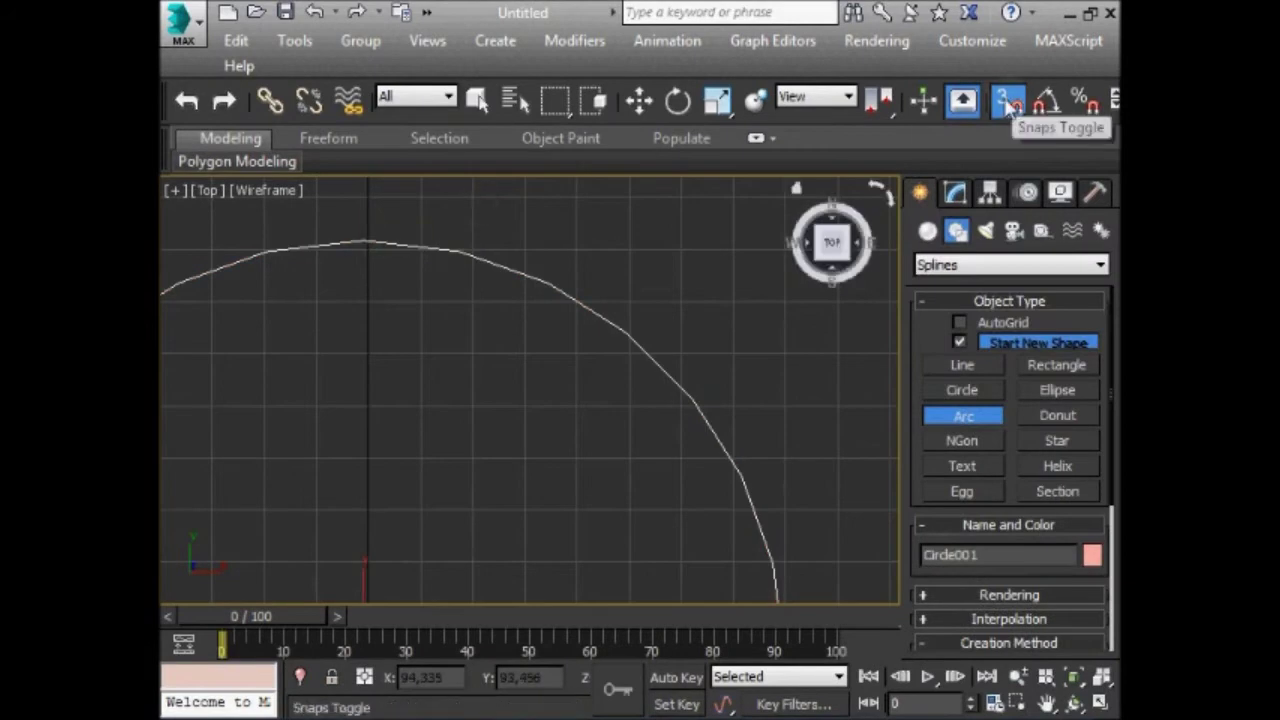
- Enable 2D vertex snapping and begin an arc at the circle's top vertex
left_click_drag(1008, 100, 1008, 133)
right_click(1011, 96)
left_click_drag(879, 243, 570, 195)
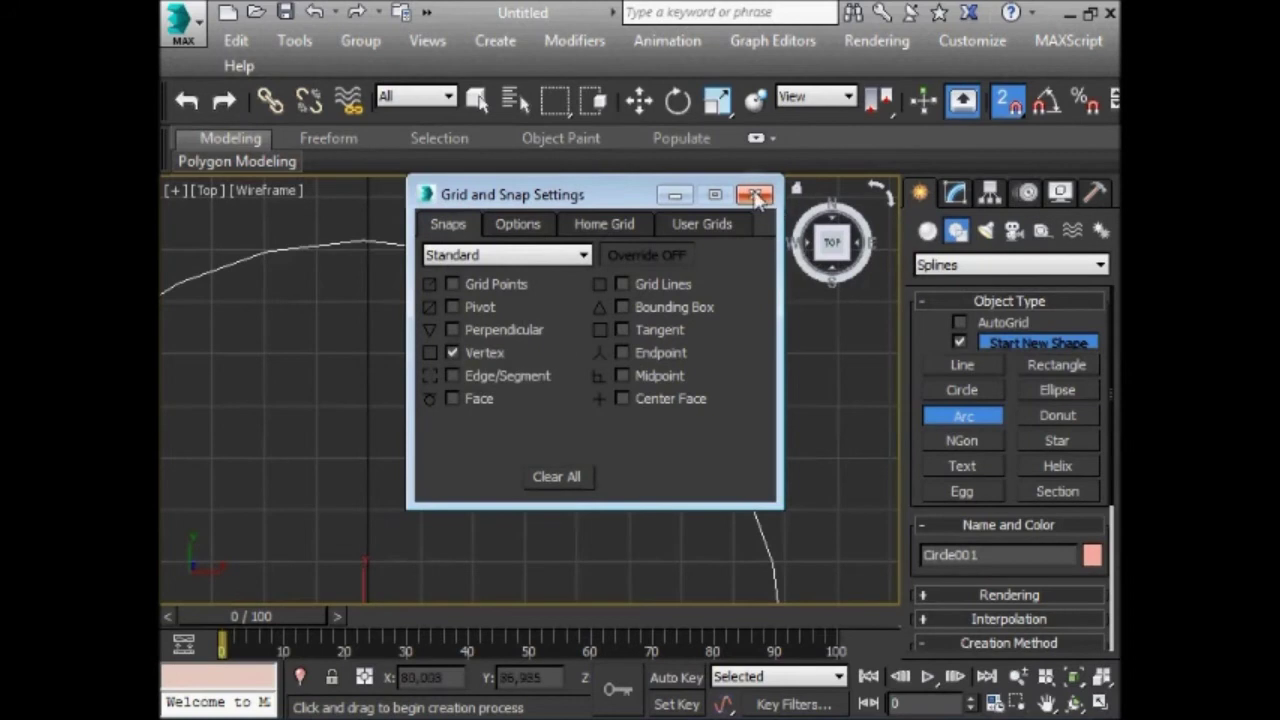
left_click(755, 195)
mouse_move(363, 240)
left_mouse_down()
mouse_move(545, 281)
mouse_move(625, 332)
left_mouse_up()
- Draw the first few scallop arcs bulging outward between snapped circle vertices
left_click(410, 228)
left_click(510, 250)
left_click(597, 292)
middle_click_drag(606, 286, 491, 269)
mouse_move(443, 289)
left_mouse_down()
mouse_move(554, 400)
mouse_move(557, 430)
left_mouse_up()
left_click(509, 356)
- Continue adding scallop arcs down the circle's right edge
middle_click_drag(669, 418, 476, 252)
left_click(374, 246)
left_click_drag(371, 271, 400, 358)
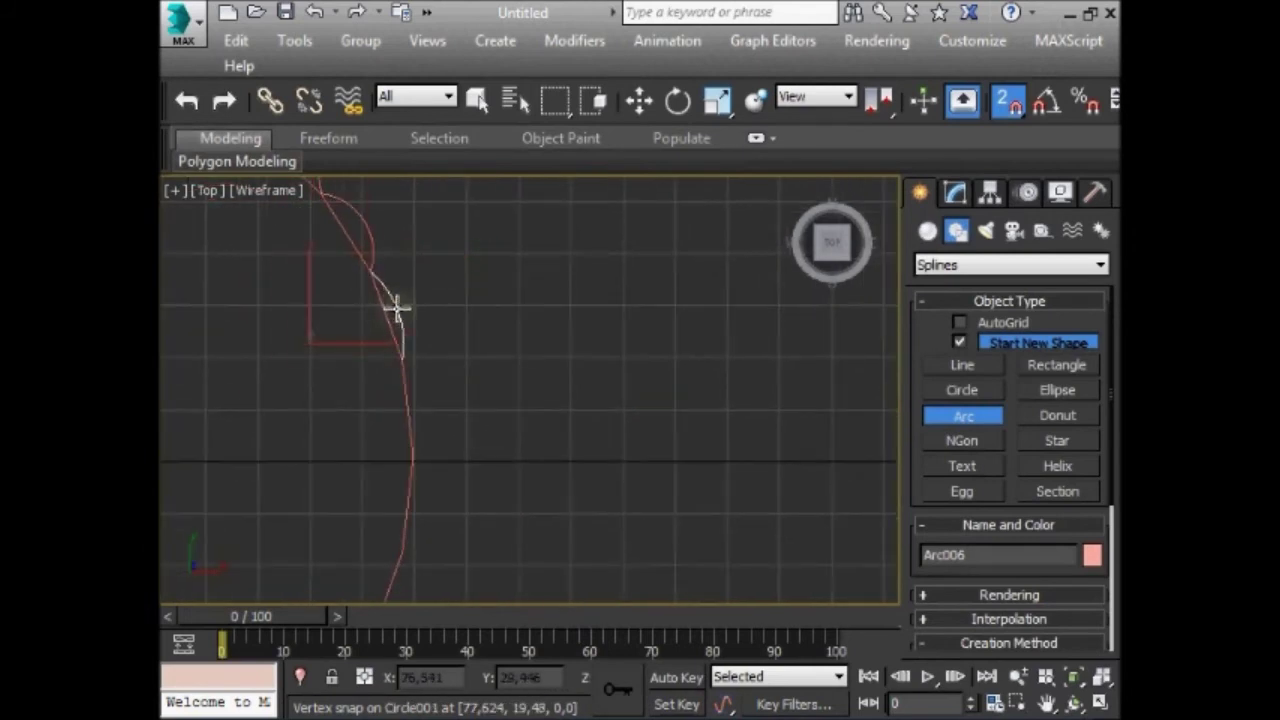
left_click(401, 361)
left_click_drag(400, 360, 413, 457)
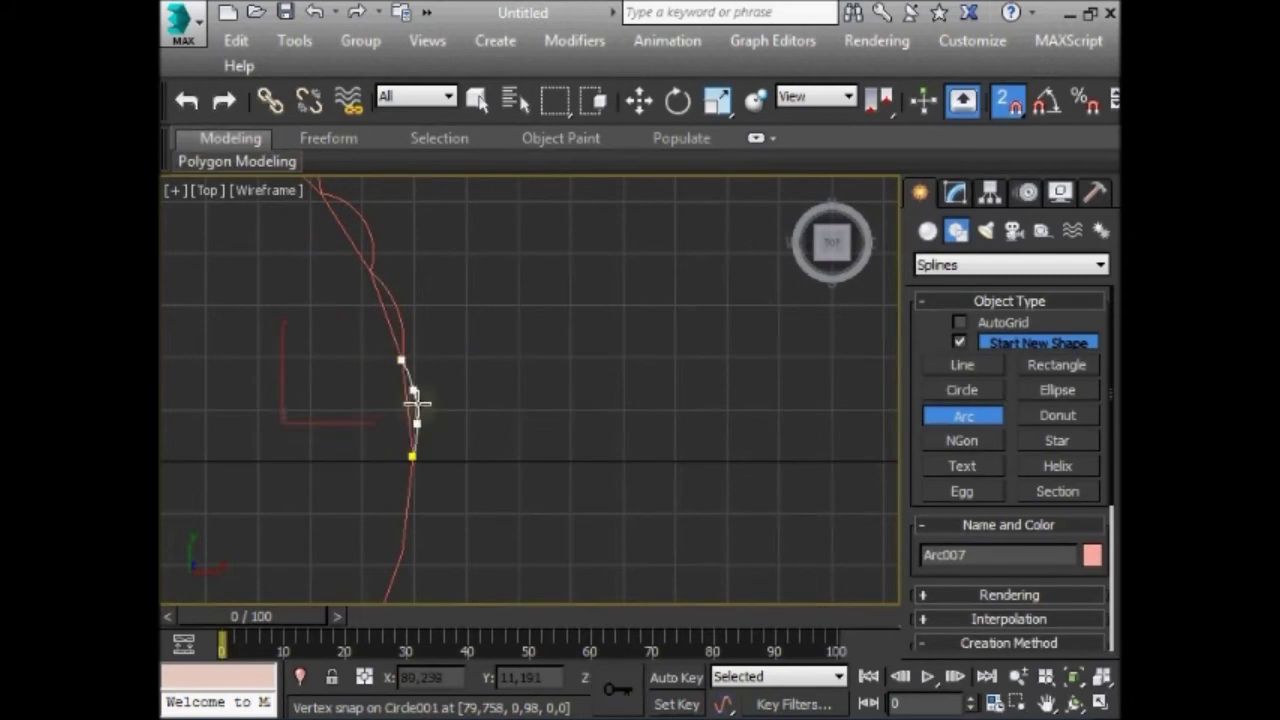
scroll(414, 420, "down", 4)
mouse_move(500, 291)
middle_mouse_down()
mouse_move(587, 322)
mouse_move(670, 385)
middle_mouse_up()
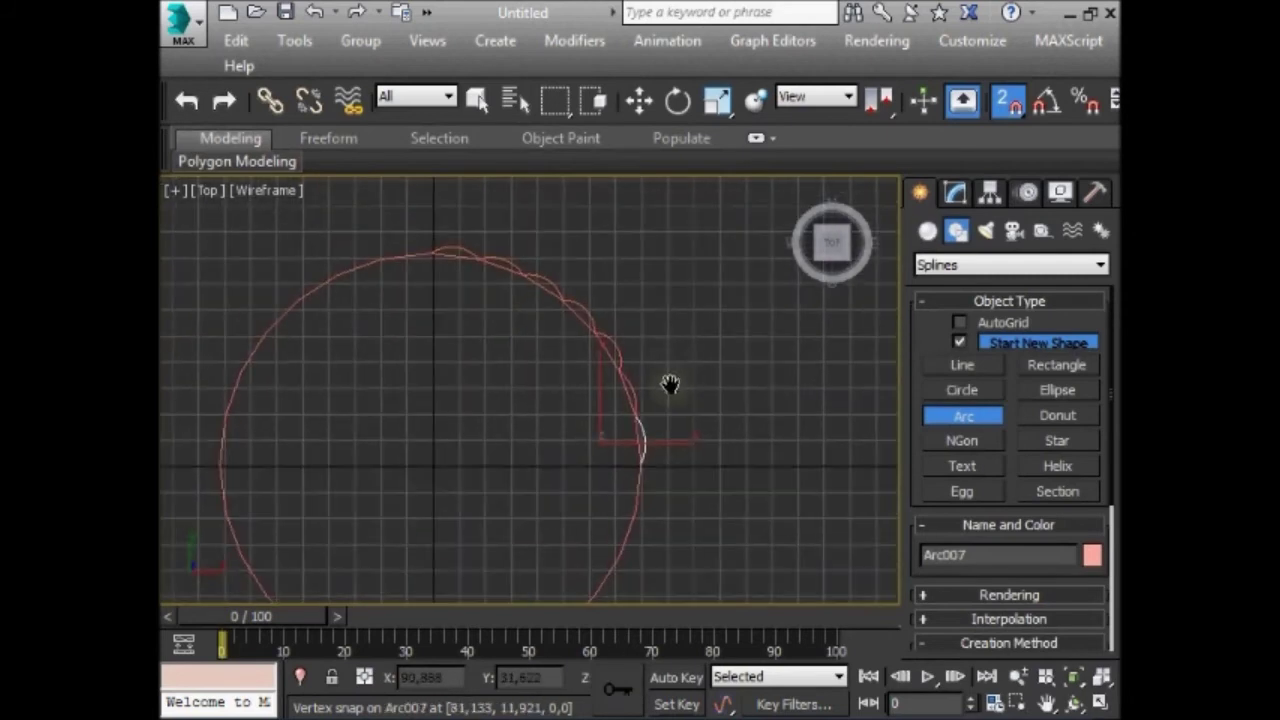
- Snap Arc001 onto the circle's top vertex and show its parameters
right_click(668, 358)
left_click(639, 100)
left_click_drag(608, 371, 453, 248)
left_click(955, 192)
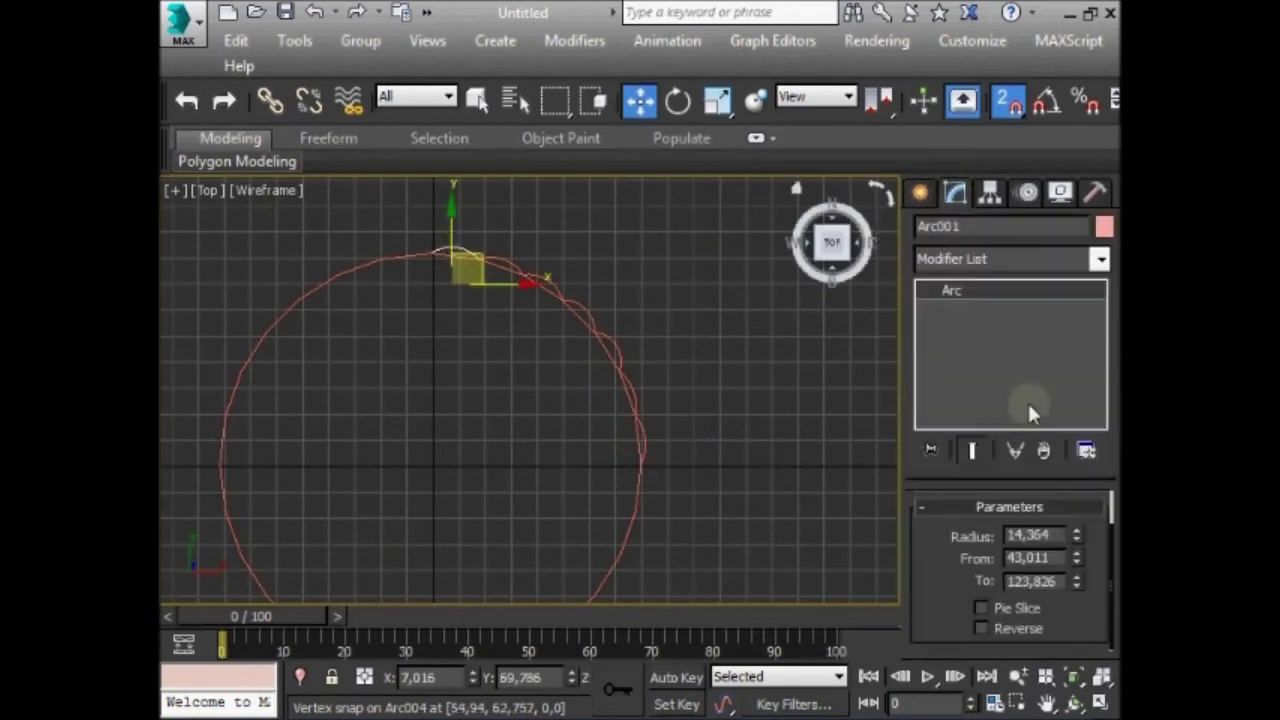
- Convert Arc001 to an Editable Spline
left_click(920, 192)
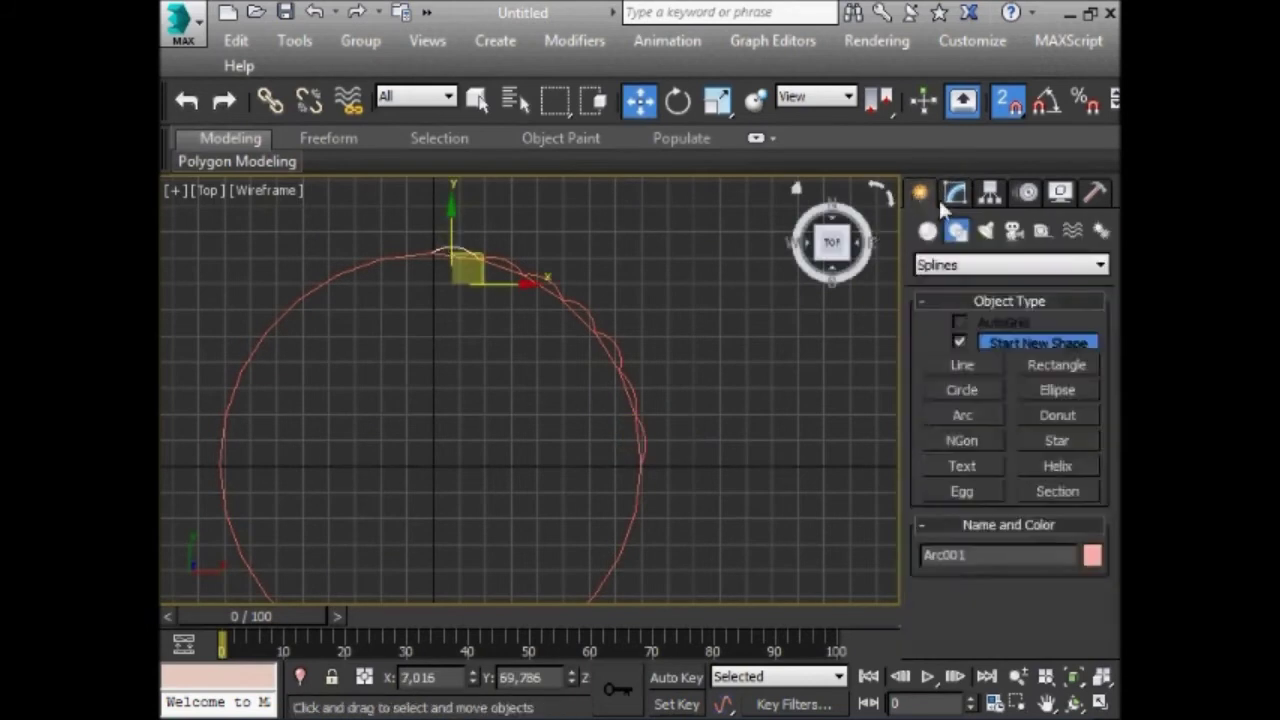
left_click(955, 192)
right_click(453, 248)
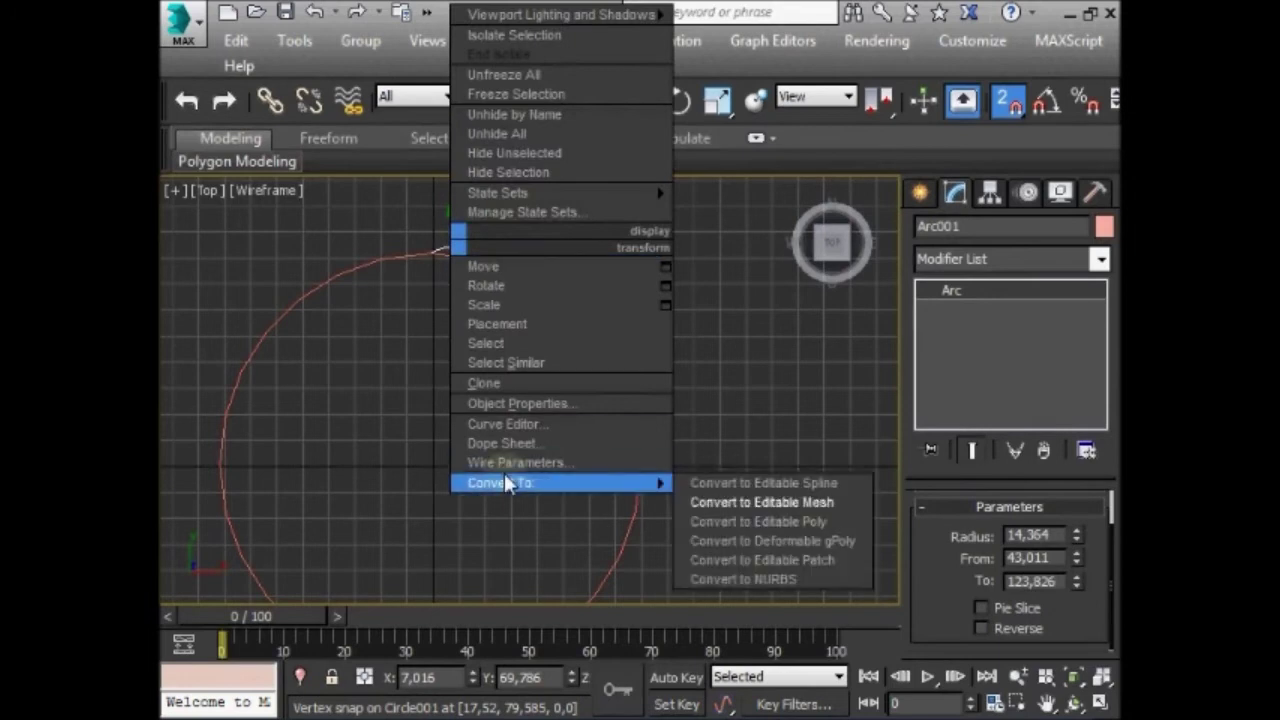
left_click(845, 487)
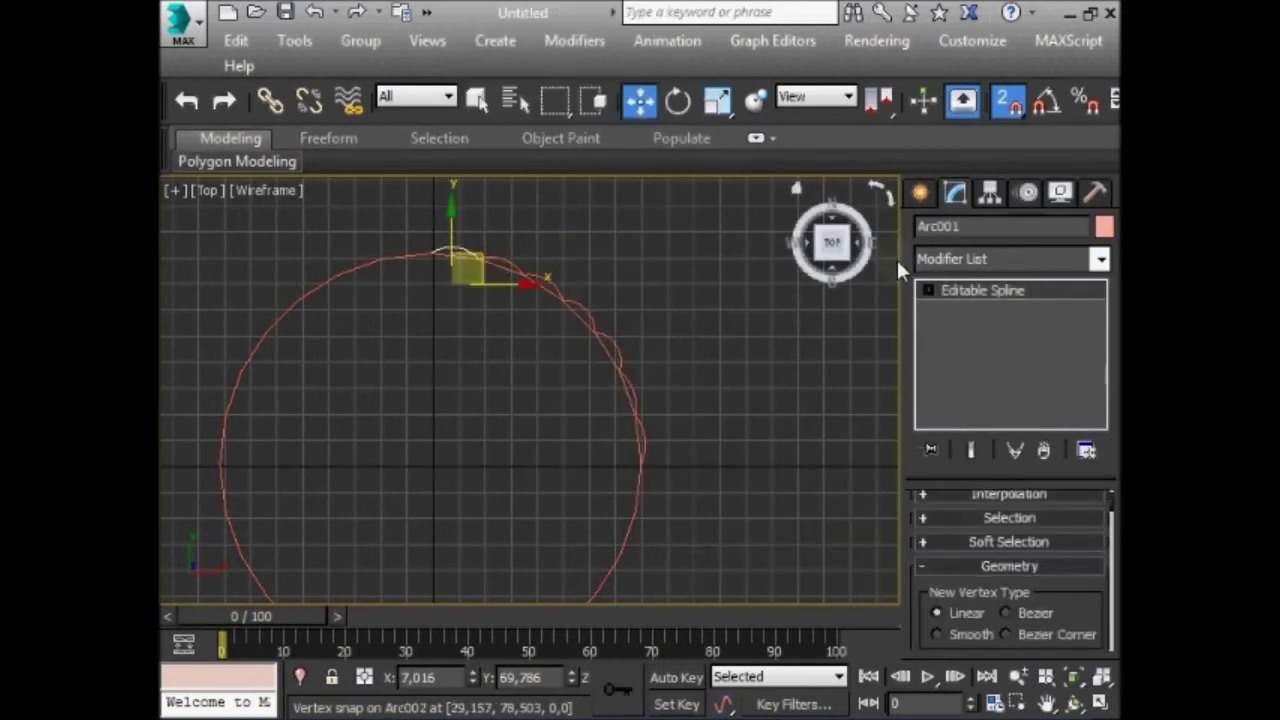
- Attach the remaining scallop arcs to Arc001 as one spline
left_click_drag(898, 260, 680, 270)
left_click(959, 352)
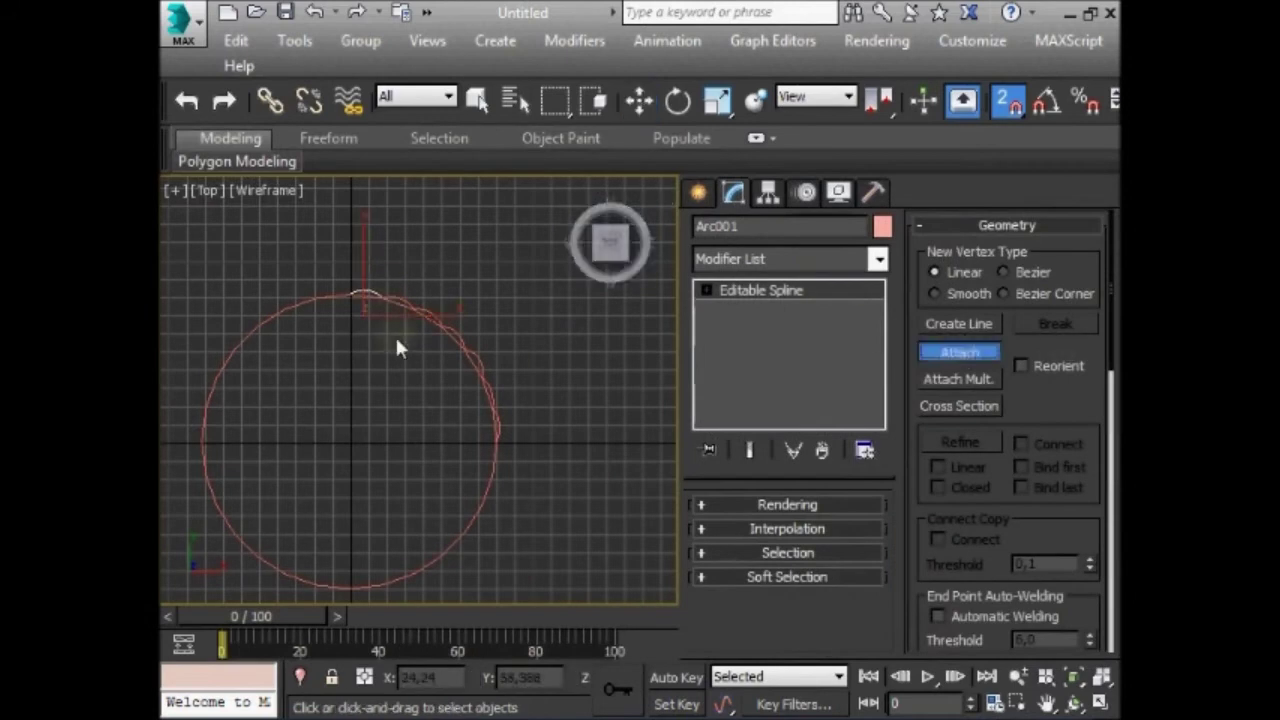
scroll(449, 310, "up", 2)
scroll(449, 310, "up", 2)
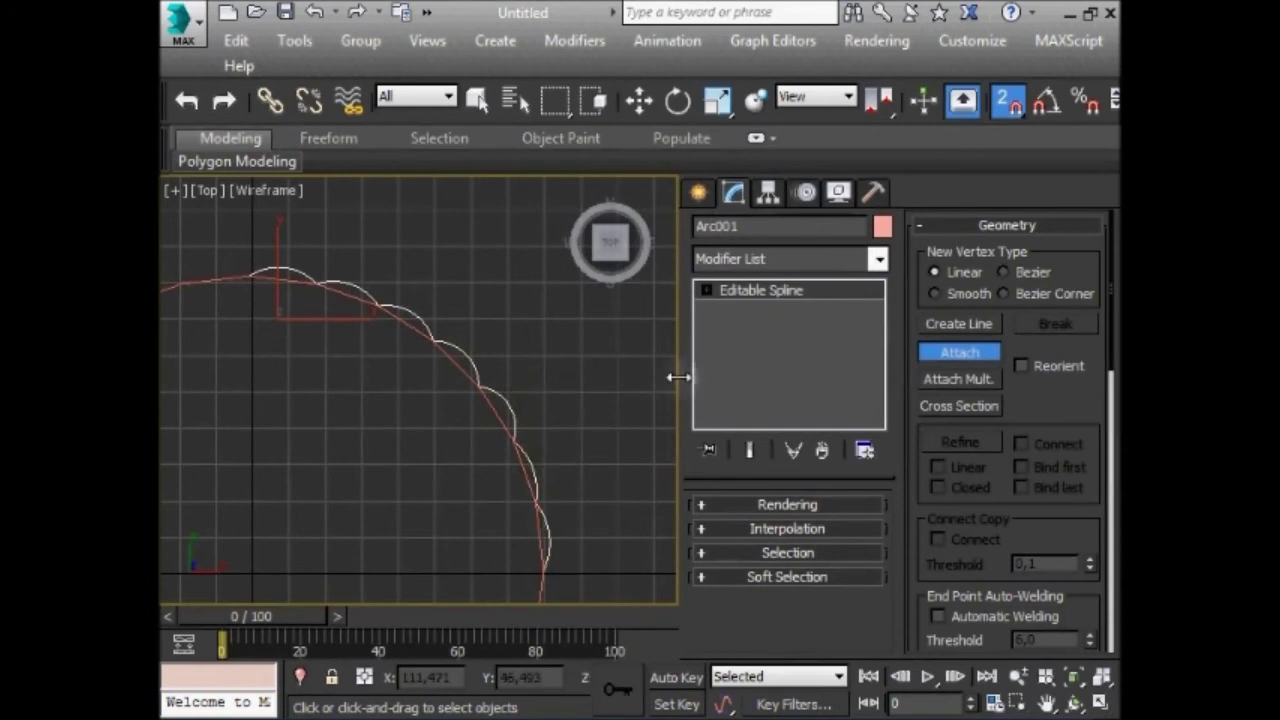
left_click_drag(678, 377, 900, 377)
scroll(455, 320, "down", 3)
middle_click_drag(457, 323, 640, 306)
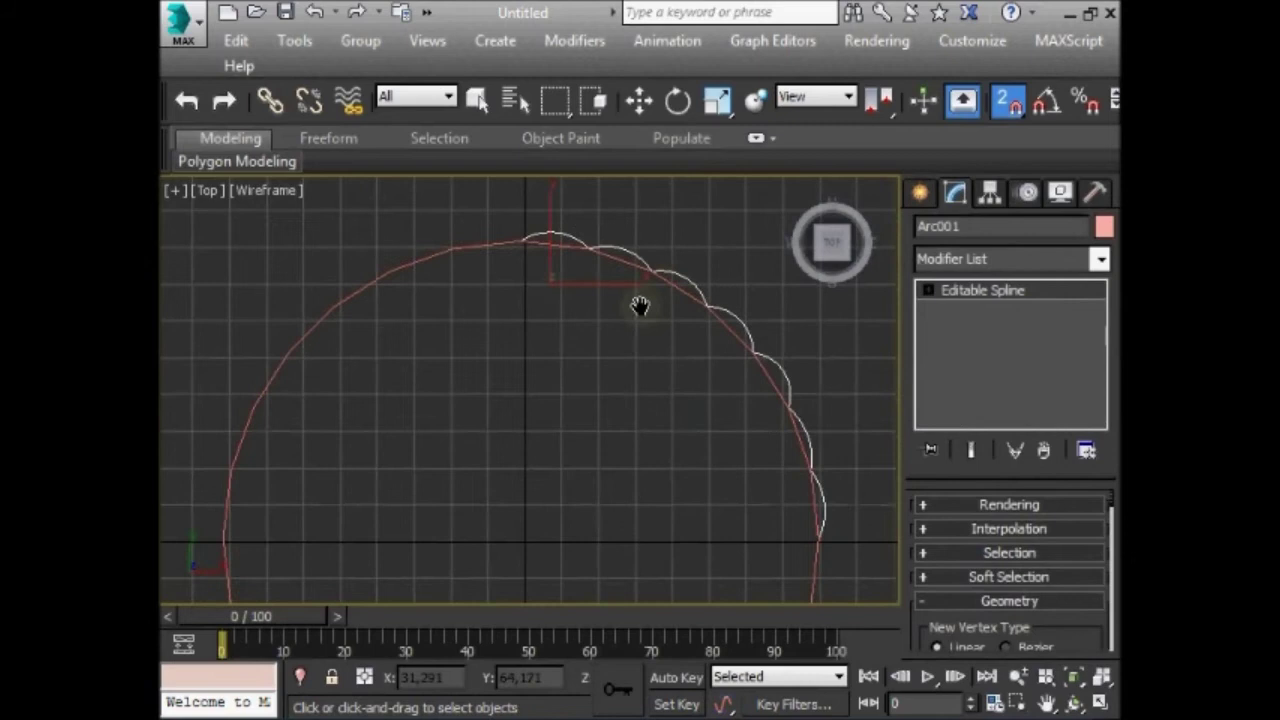
left_click(639, 100)
left_click_drag(1098, 543, 1088, 368)
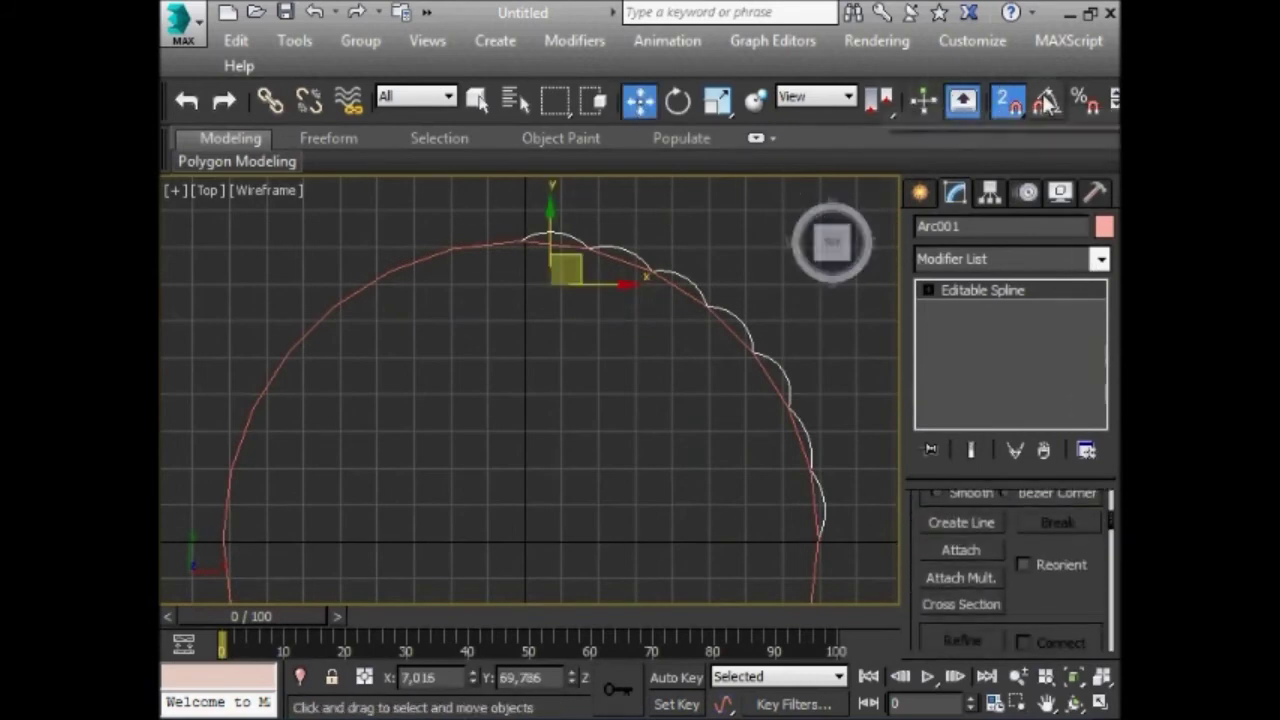
left_click_drag(930, 104, 526, 74)
- Mirror the scallop spline along X as a copy
left_click(862, 100)
left_click_drag(889, 155, 1103, 163)
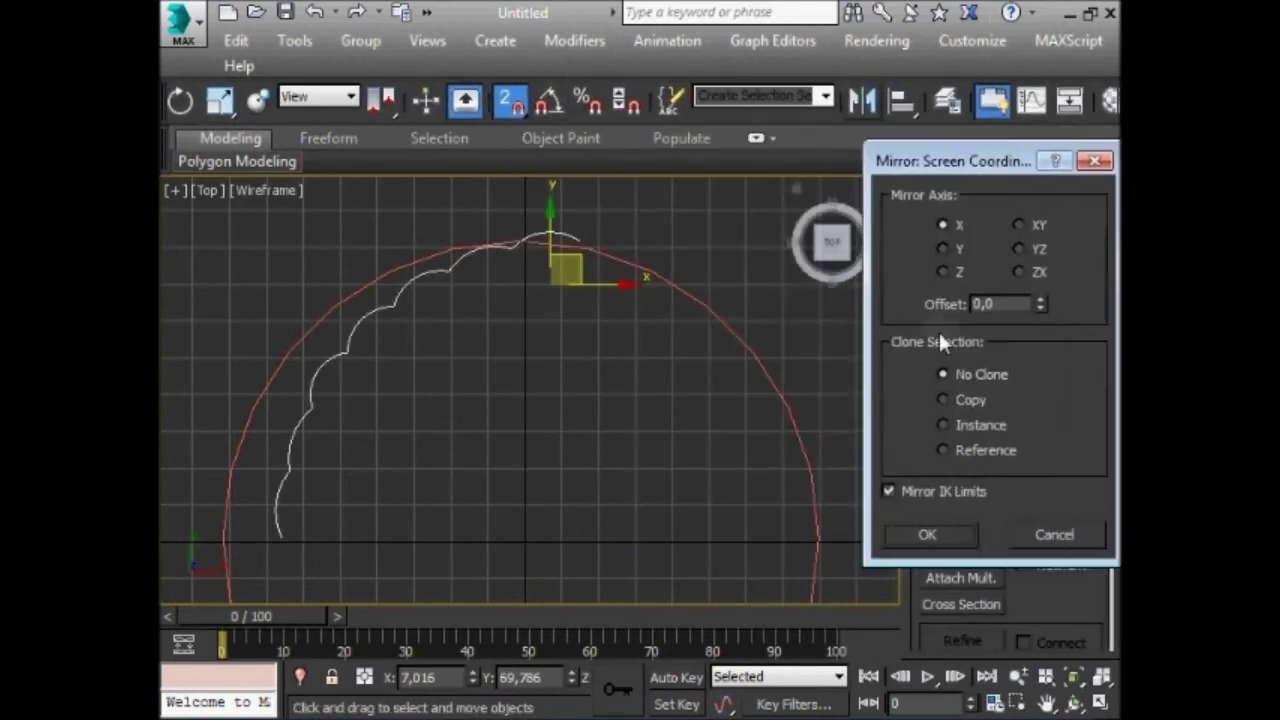
left_click(967, 398)
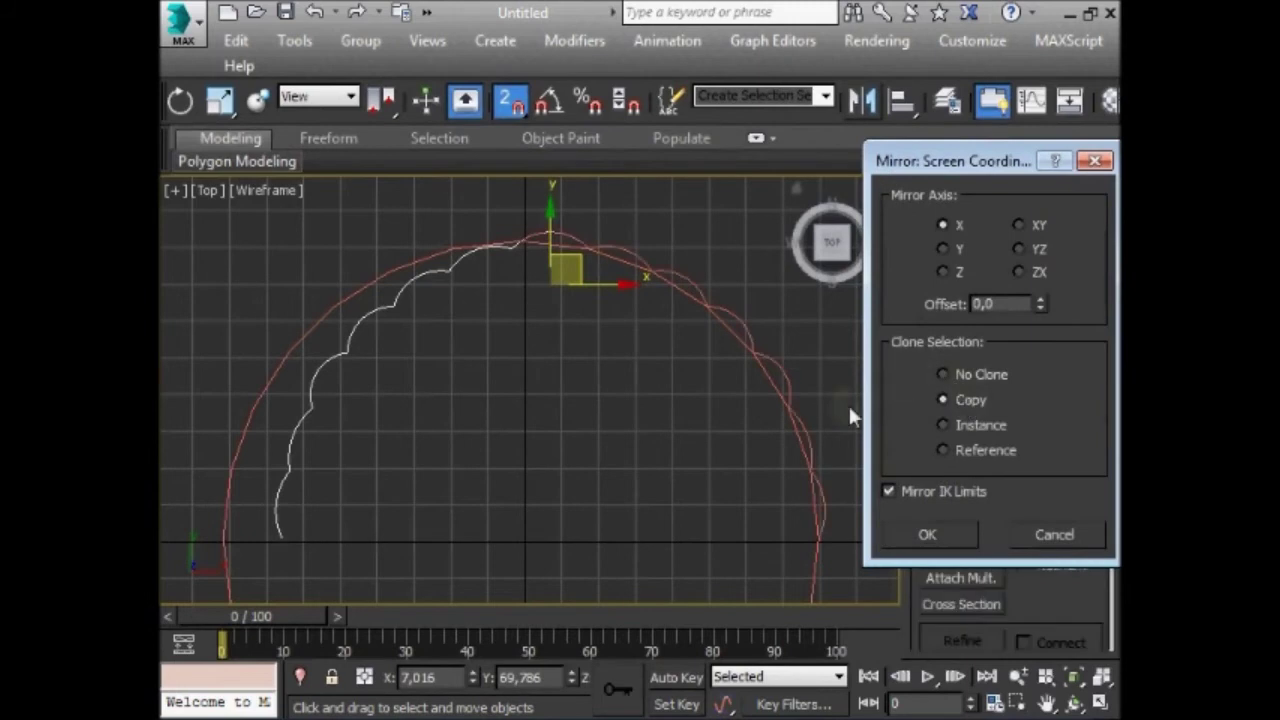
left_click(953, 536)
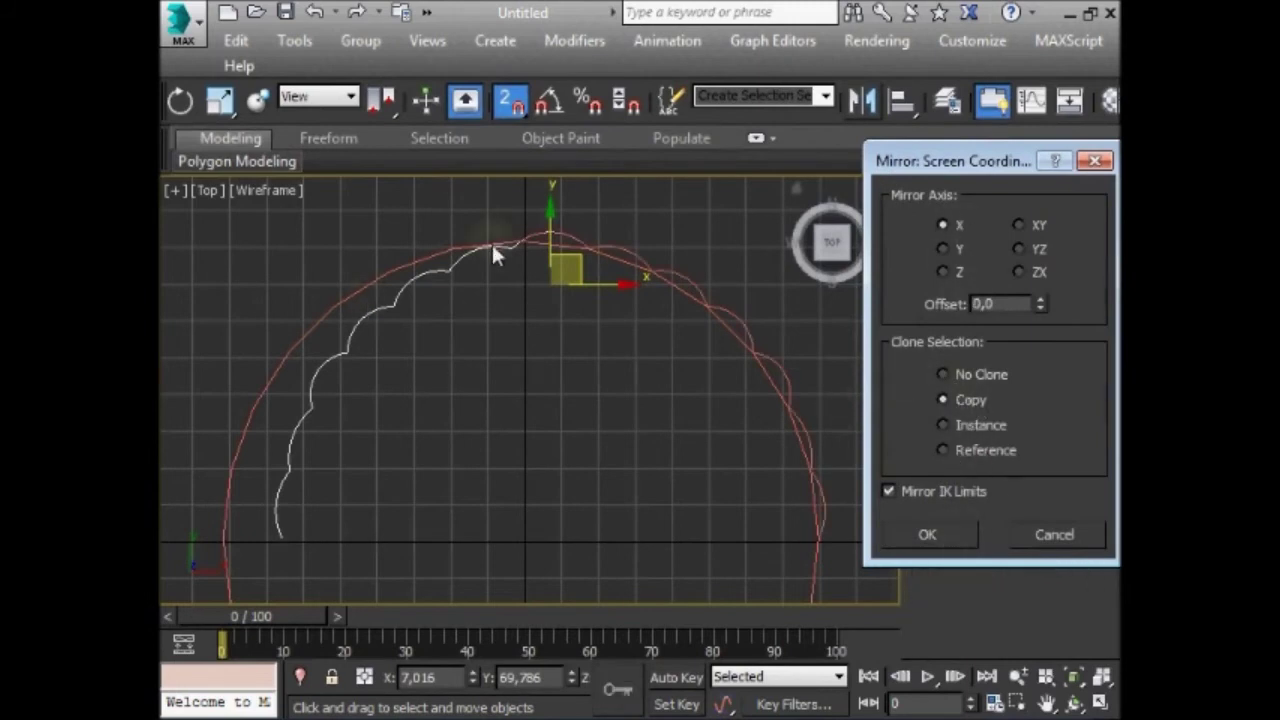
- Snap the mirrored copy Arc002 onto the circle's left edge
left_click_drag(470, 256, 431, 363)
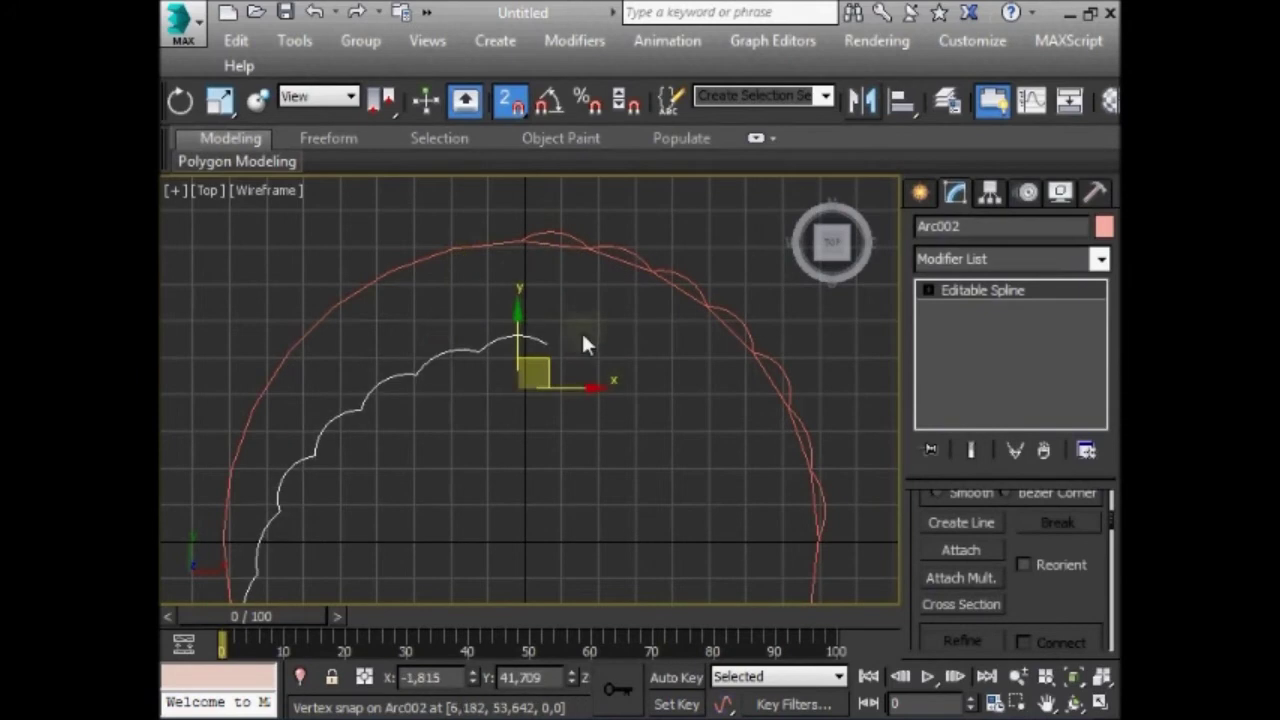
left_click_drag(548, 343, 522, 238)
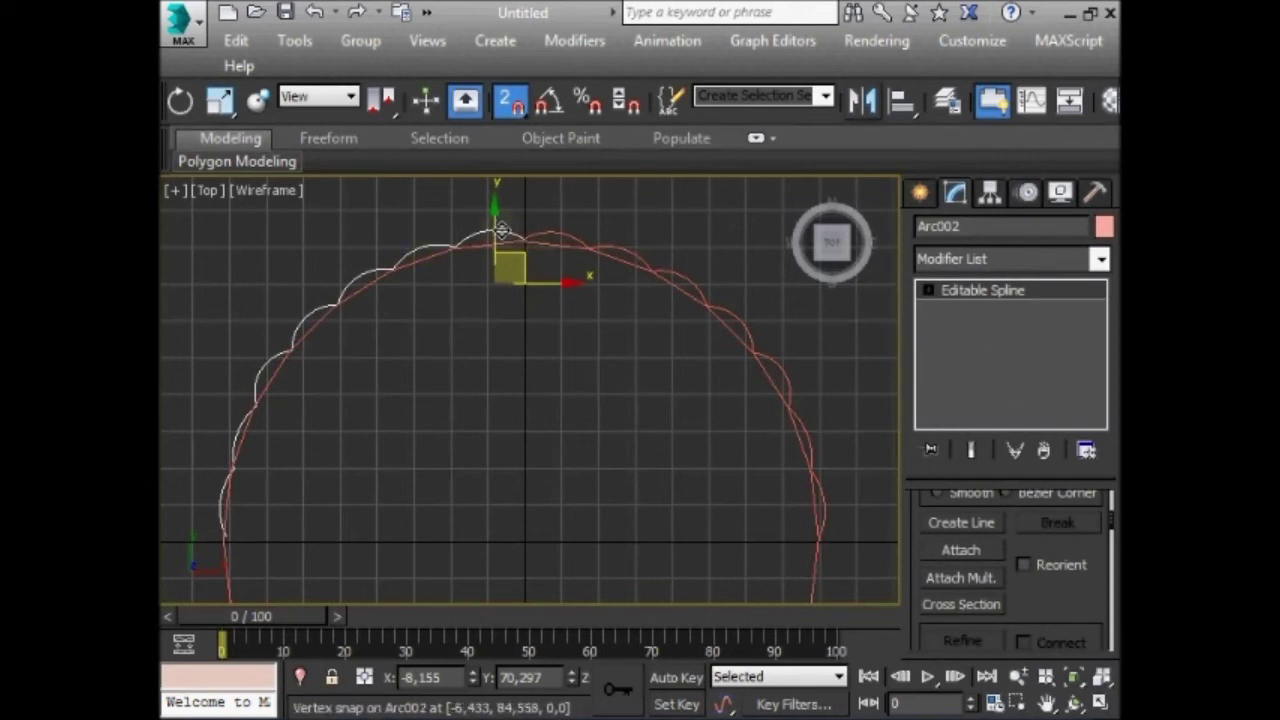
mouse_move(500, 230)
left_mouse_down()
mouse_move(400, 262)
mouse_move(500, 228)
mouse_move(525, 240)
mouse_move(551, 346)
left_mouse_up()
scroll(535, 288, "up", 2)
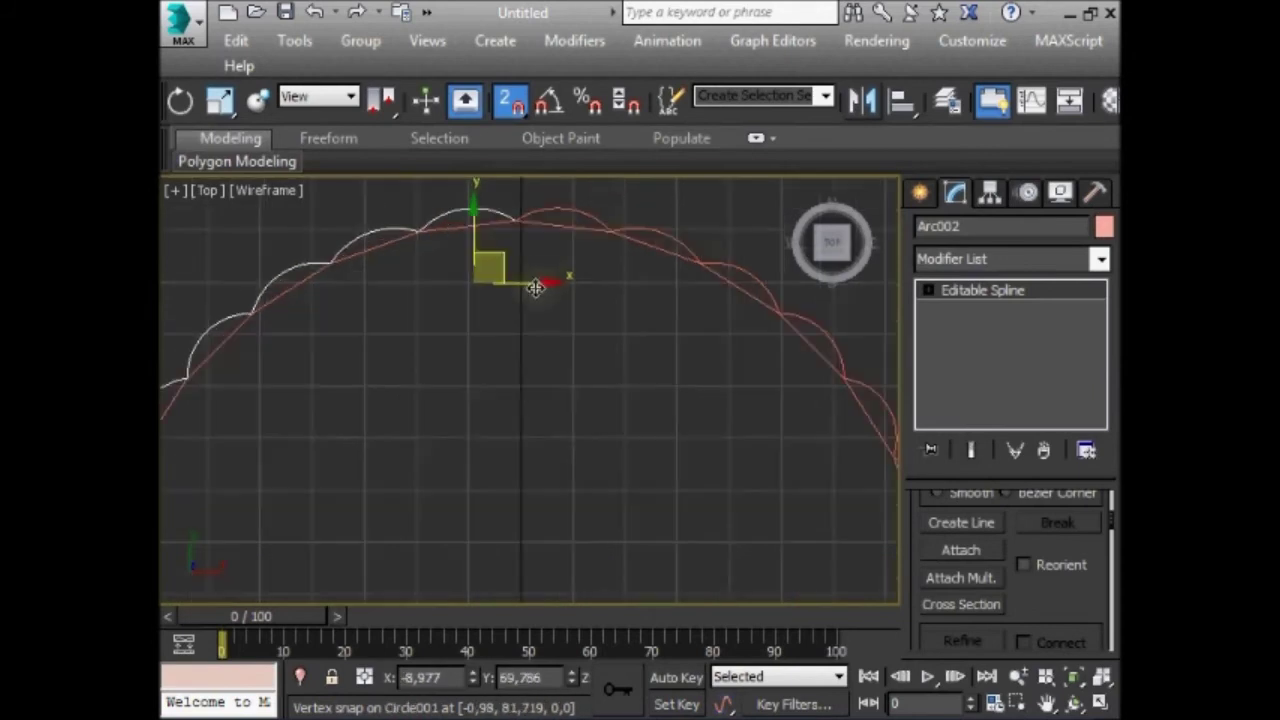
scroll(545, 282, "down", 2)
middle_click_drag(538, 352, 564, 334)
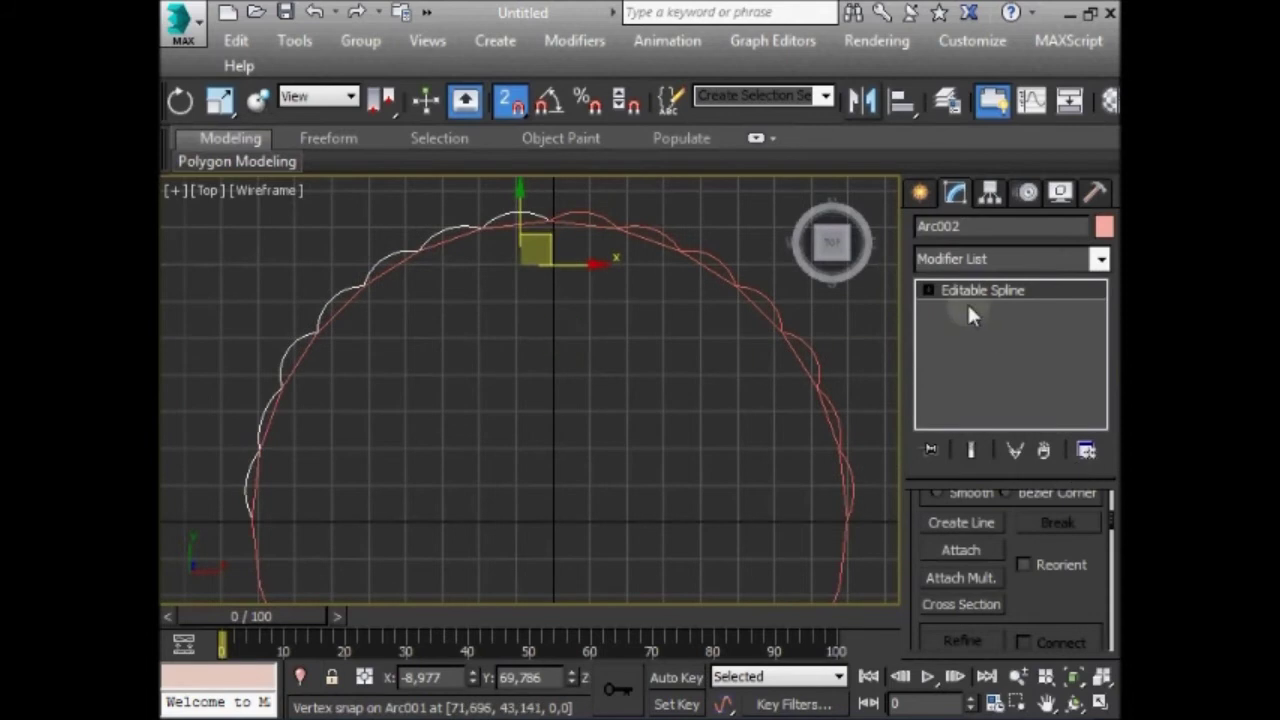
- Attach the right scallop half to the left half
left_click_drag(1112, 543, 1103, 366)
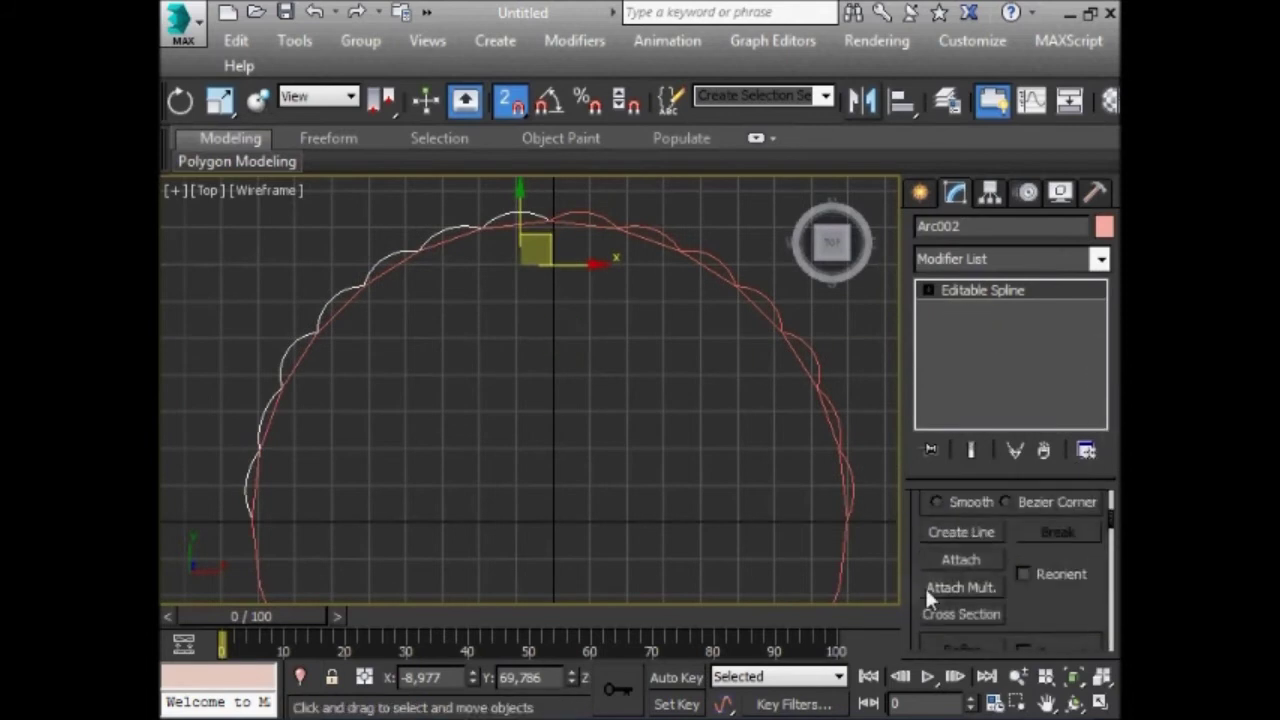
left_click(930, 558)
left_click(707, 252)
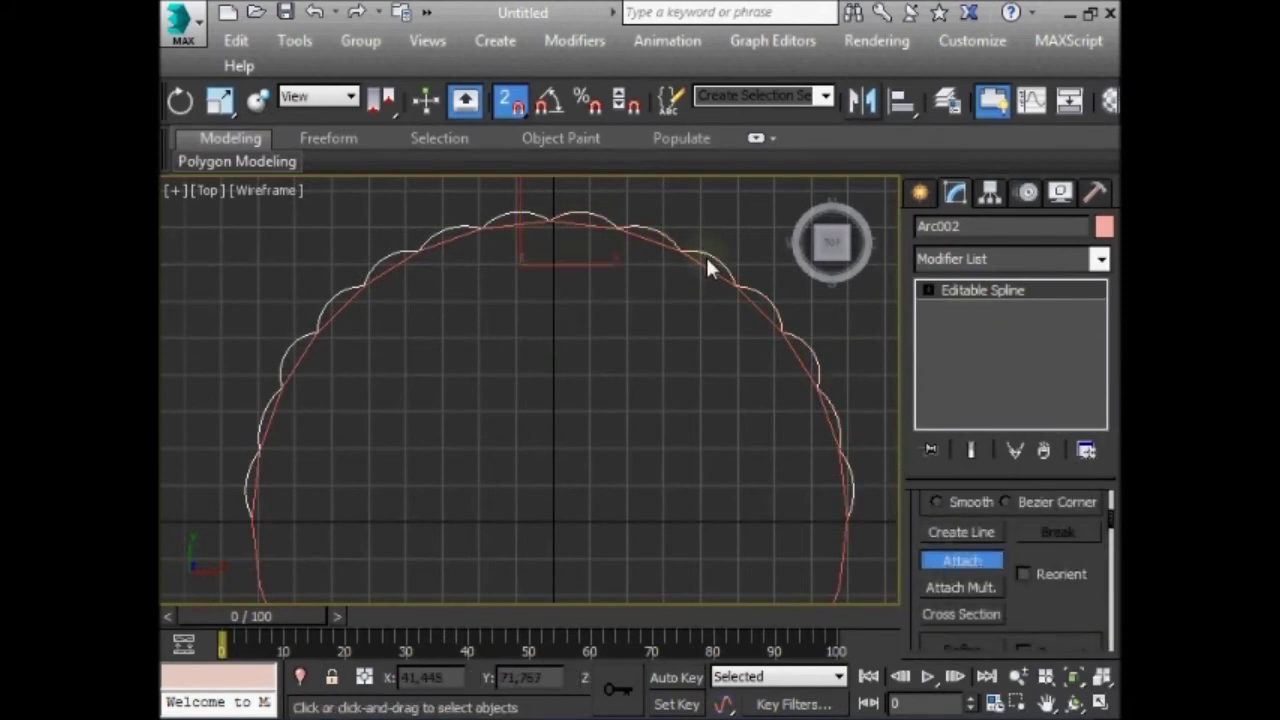
- Mirror a copy of the joined scallop outline across the Y axis
left_click(863, 101)
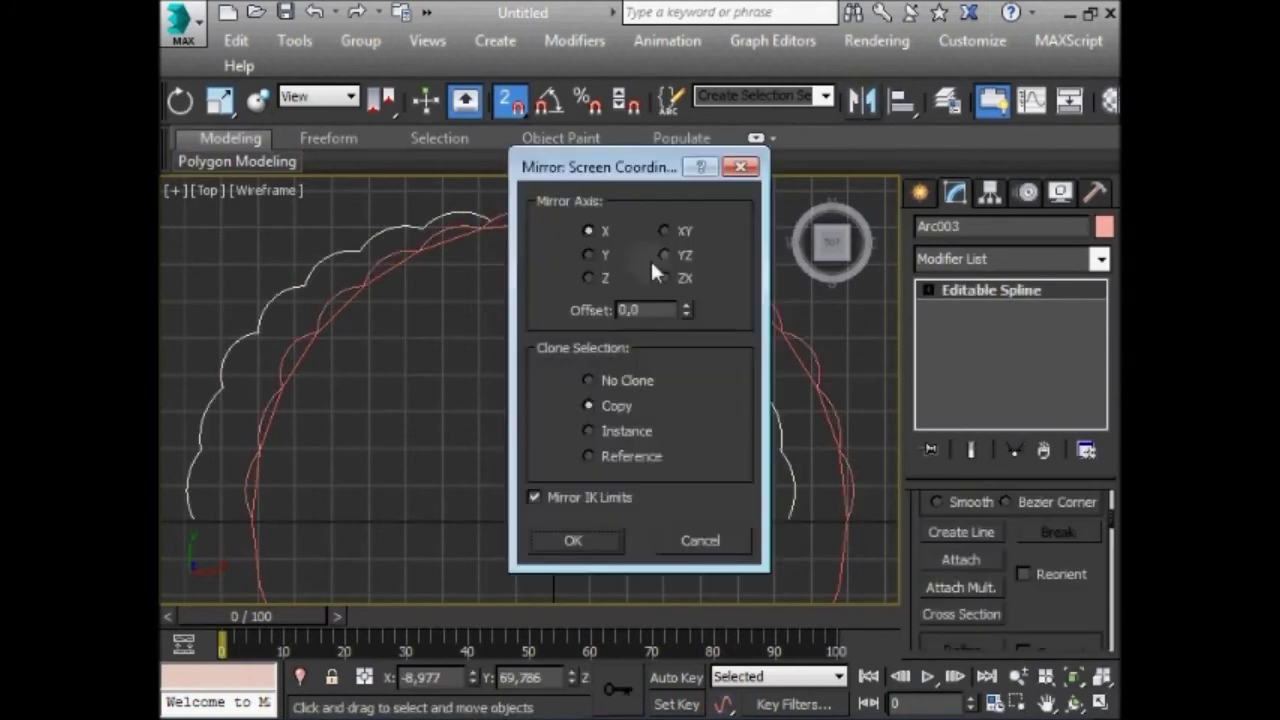
left_click(597, 255)
left_click_drag(620, 166, 786, 152)
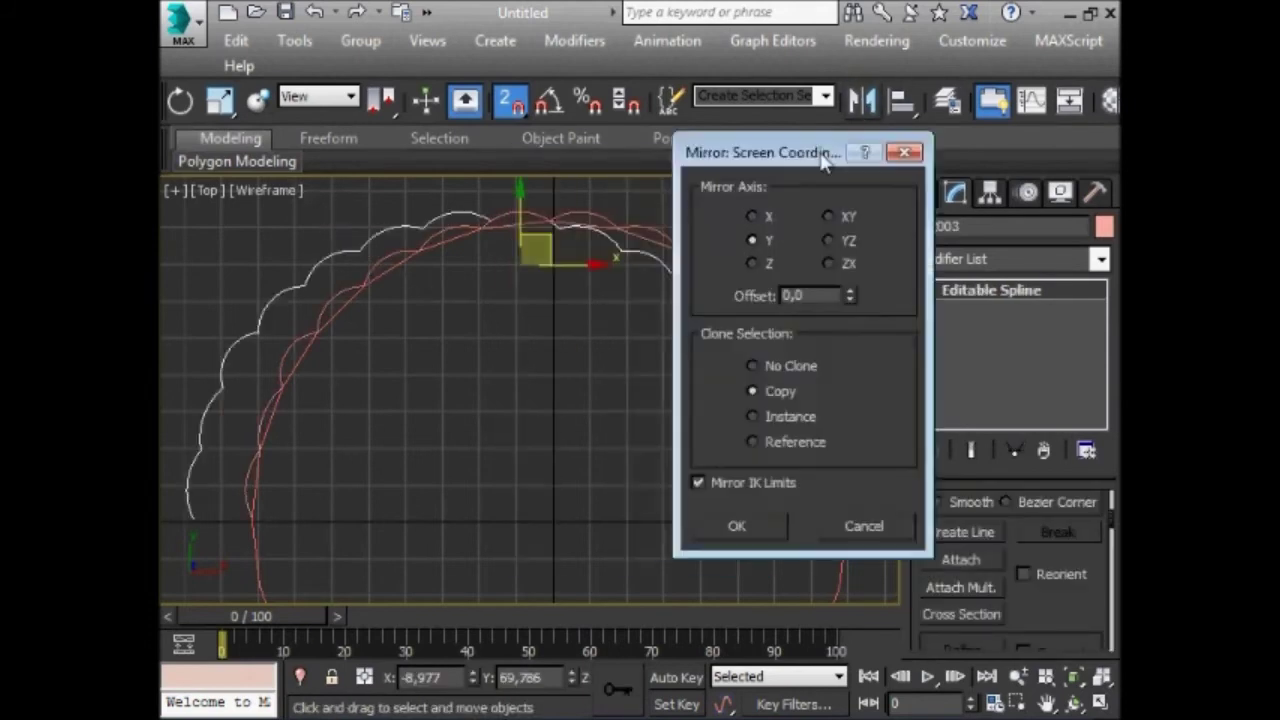
left_click(745, 528)
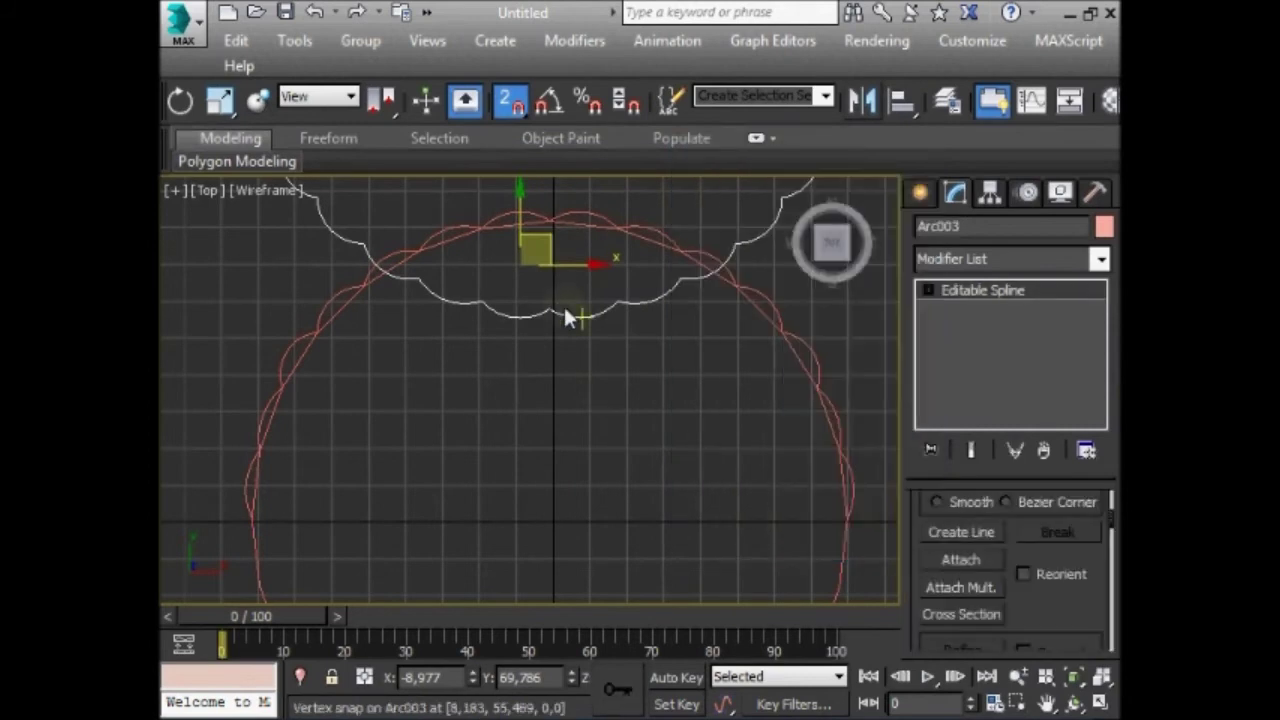
scroll(563, 304, "down", 5)
middle_click_drag(563, 304, 564, 349)
scroll(564, 349, "down", 2)
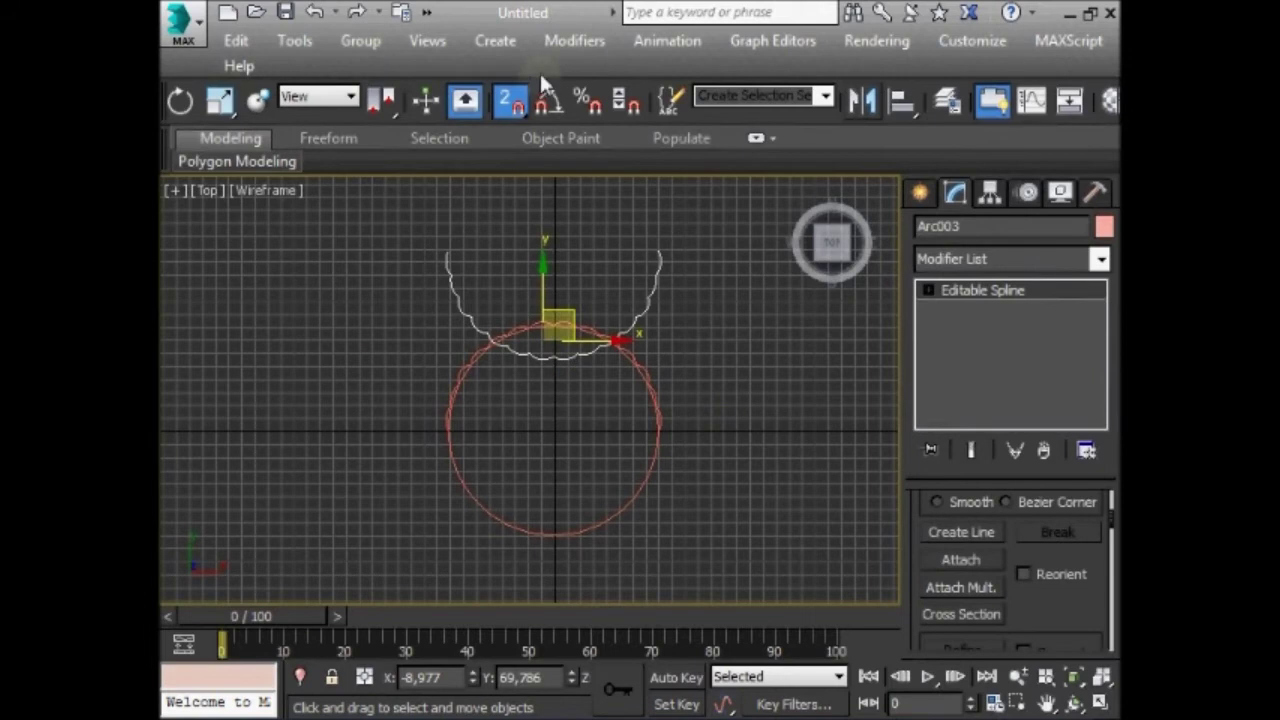
- Snap the mirrored half onto the circle's lower side and attach both halves
left_click_drag(603, 96, 1093, 96)
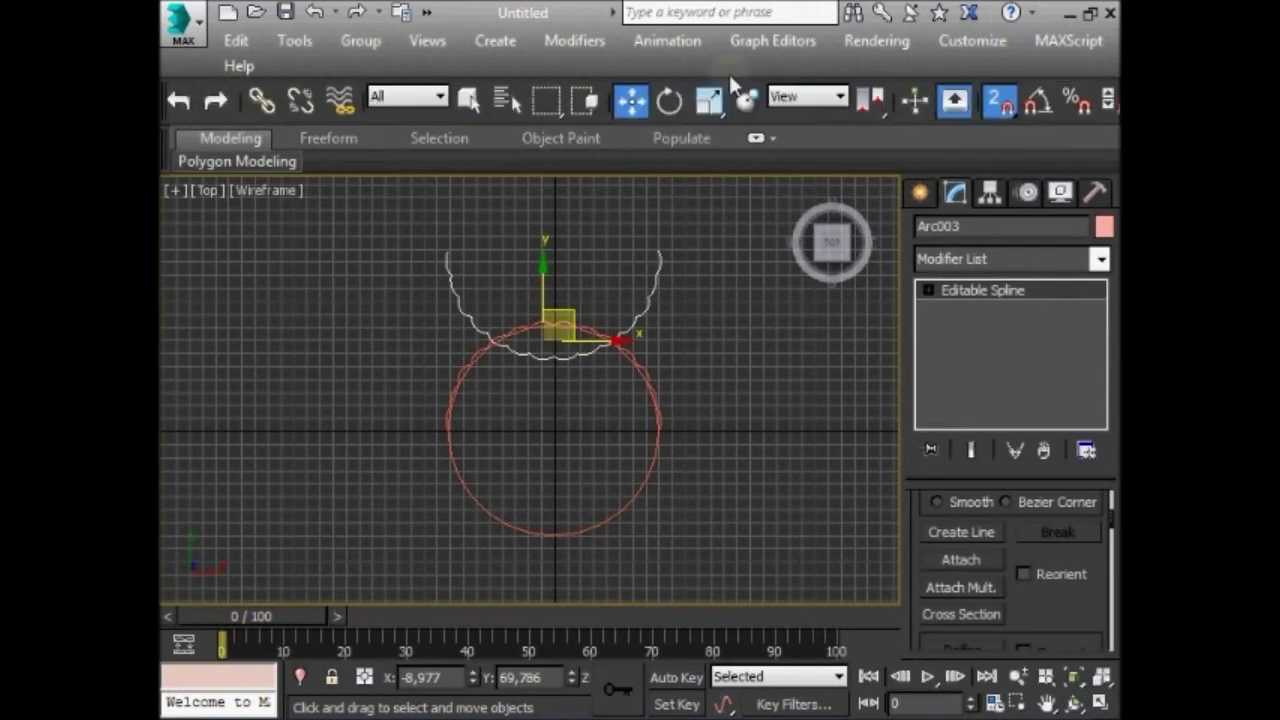
mouse_move(657, 252)
left_mouse_down()
mouse_move(662, 432)
mouse_move(700, 470)
mouse_move(654, 434)
left_mouse_up()
left_click(976, 562)
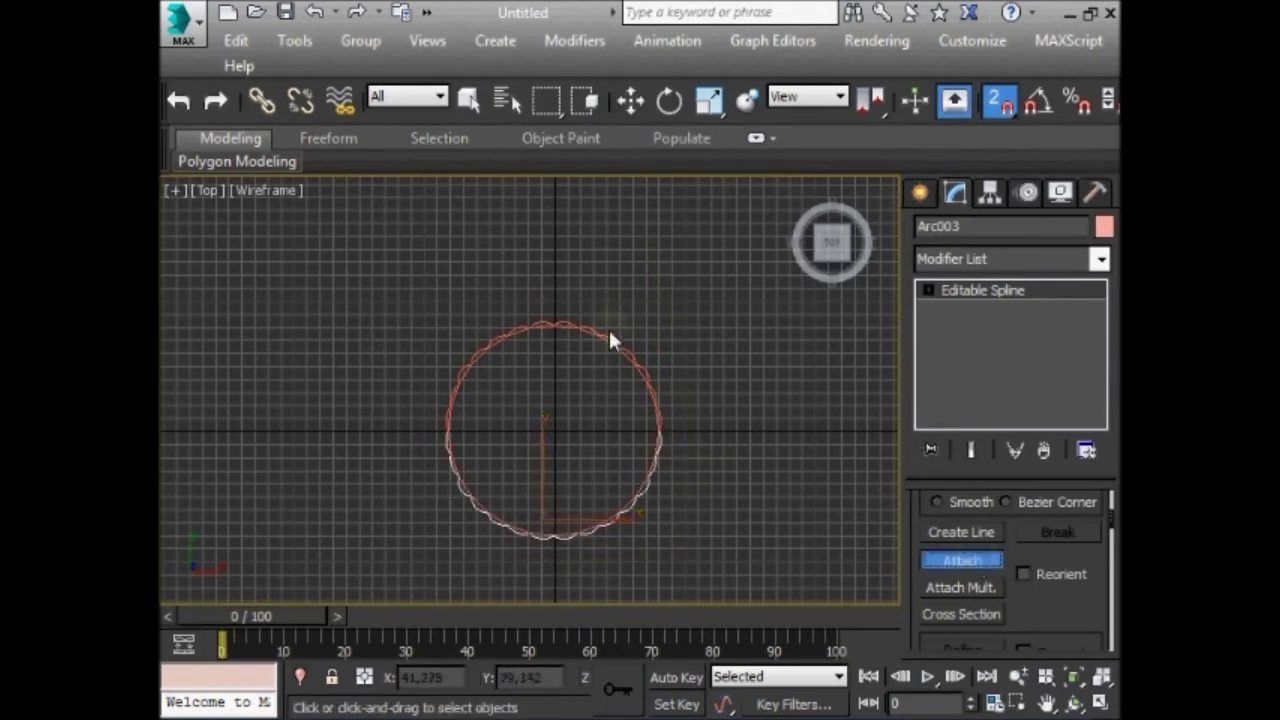
left_click(650, 362)
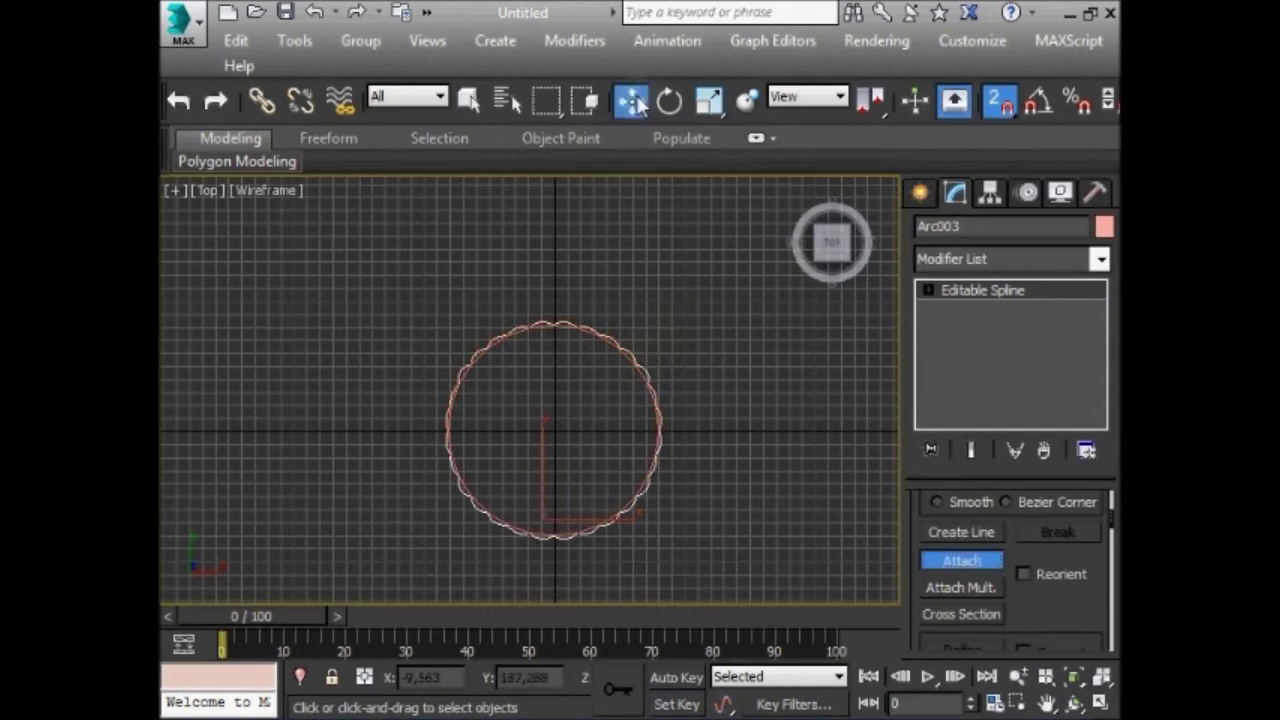
- Delete the guide circle, turn snaps off, and centre the Arc003 ring
left_click(628, 321)
left_click_drag(610, 335, 646, 349)
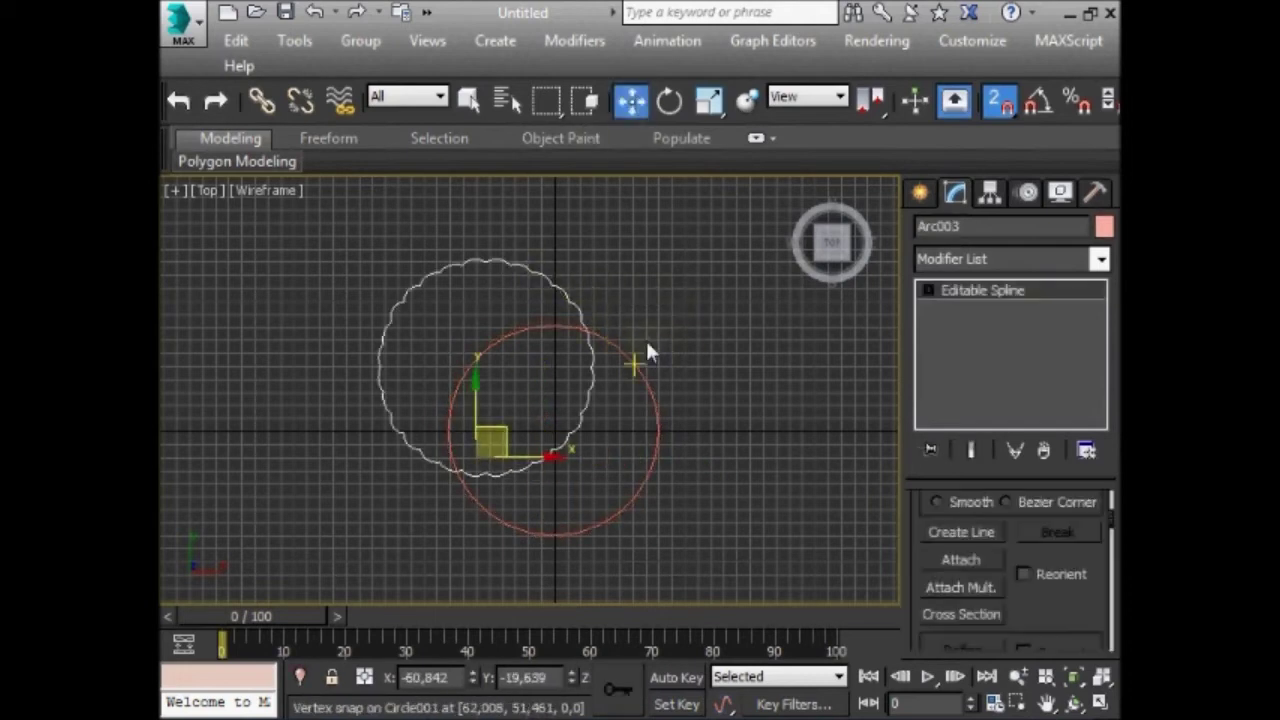
key("Delete")
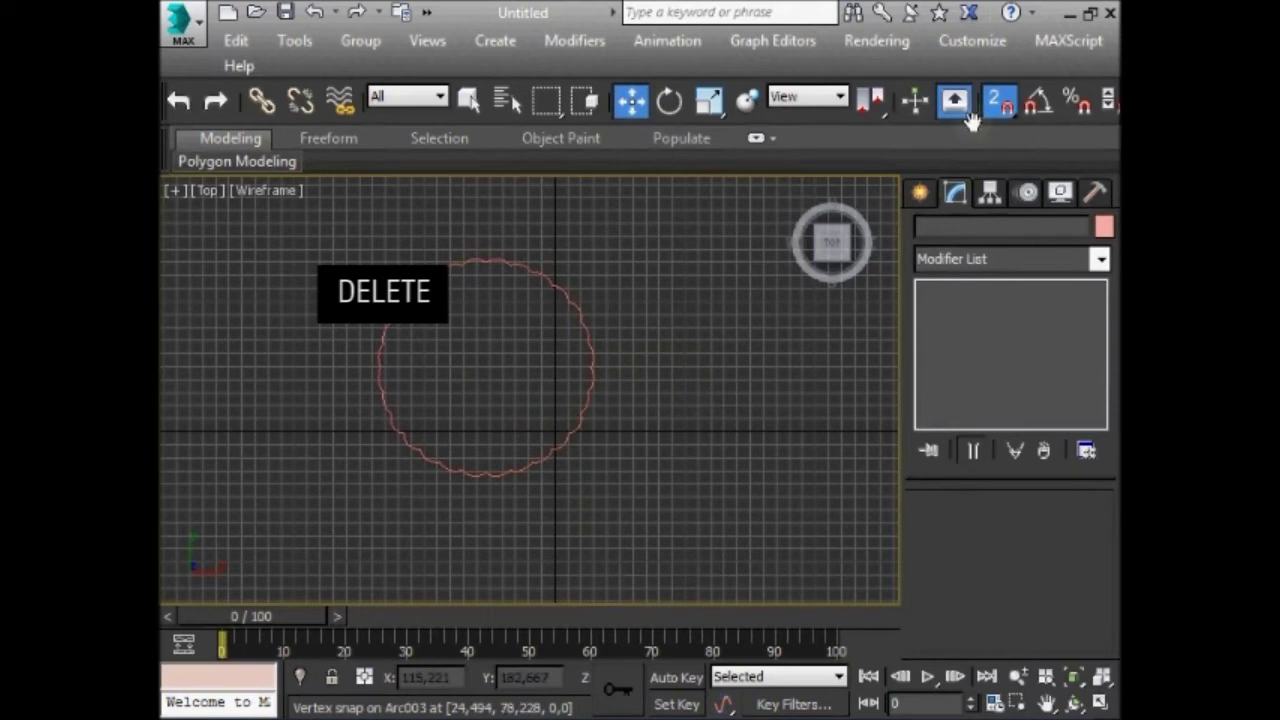
left_click(1003, 103)
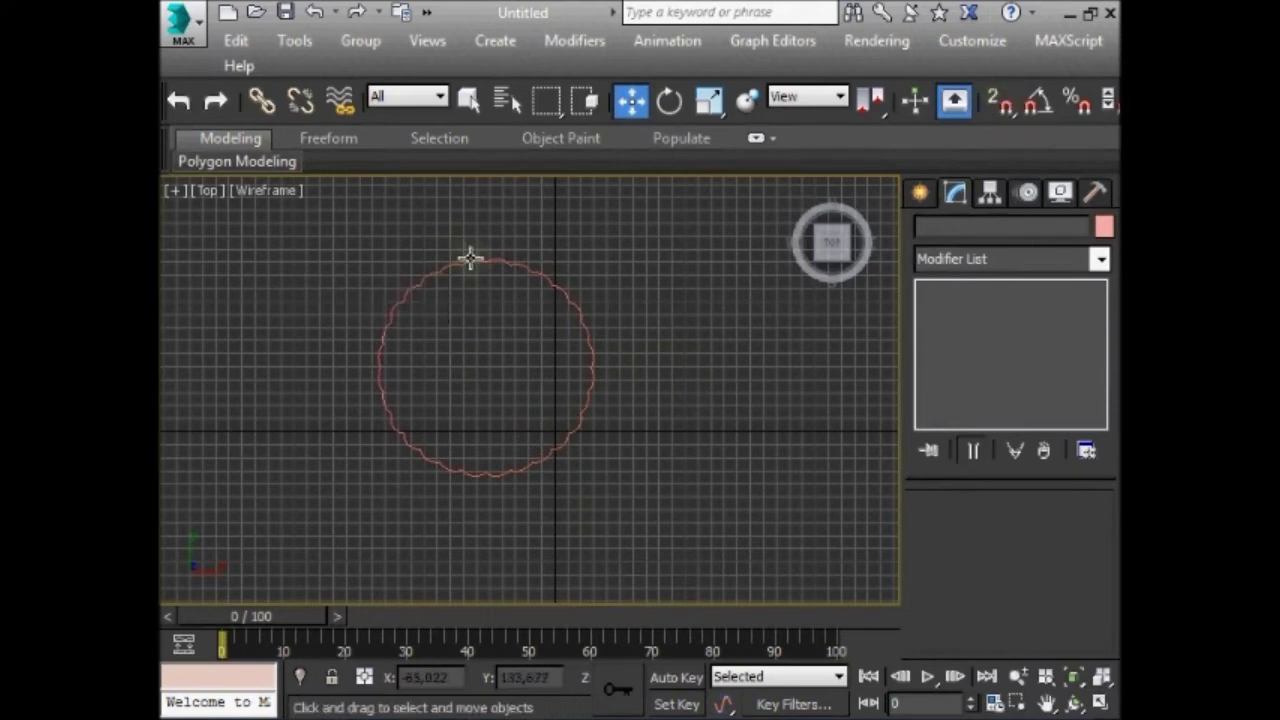
left_click_drag(470, 258, 540, 277)
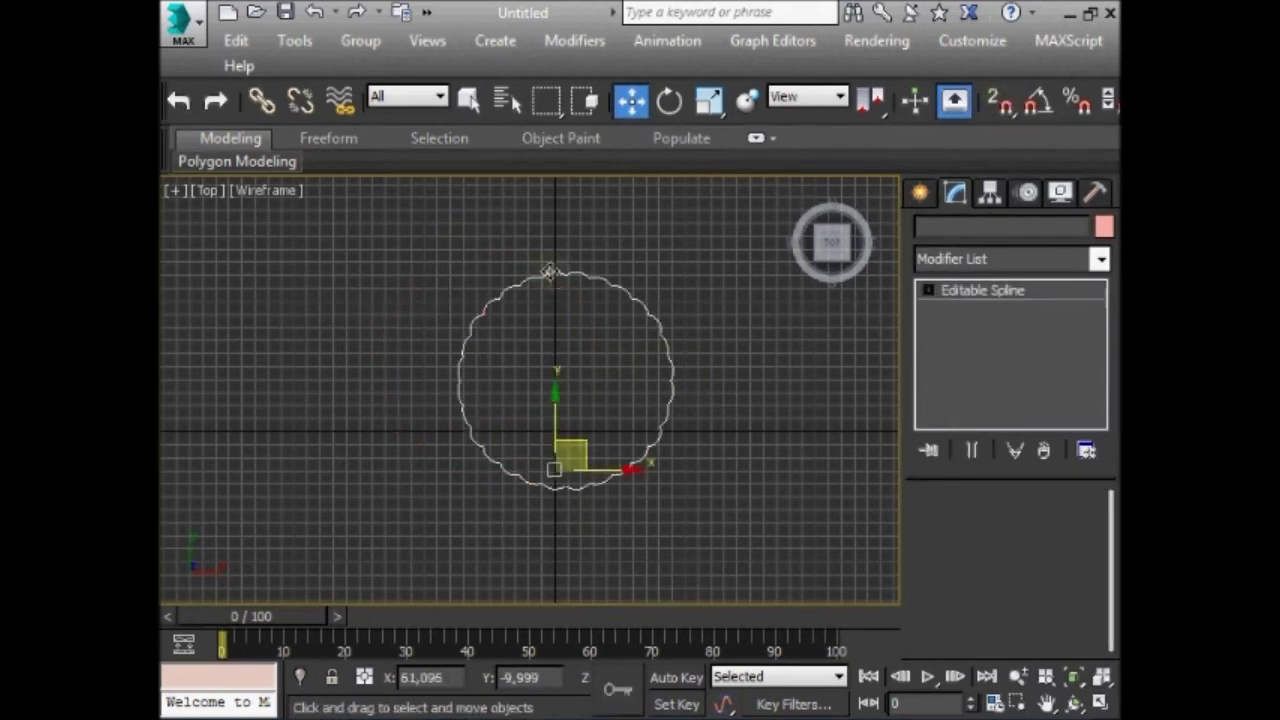
- At Vertex level, snap the ring's open end onto the other end and fuse them
left_click(928, 290)
left_click(972, 309)
scroll(540, 372, "up", 2)
middle_click_drag(565, 371, 532, 353)
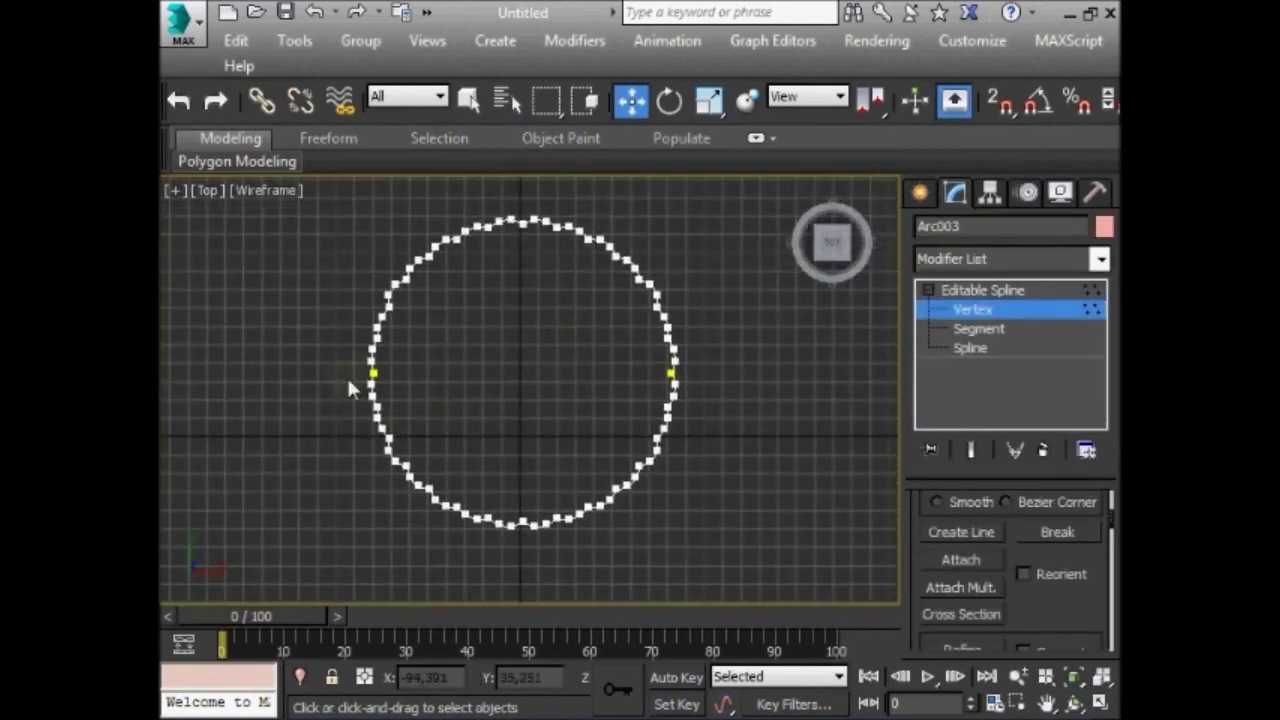
scroll(388, 368, "up", 10)
mouse_move(486, 452)
left_mouse_down()
mouse_move(463, 455)
mouse_move(588, 385)
left_mouse_up()
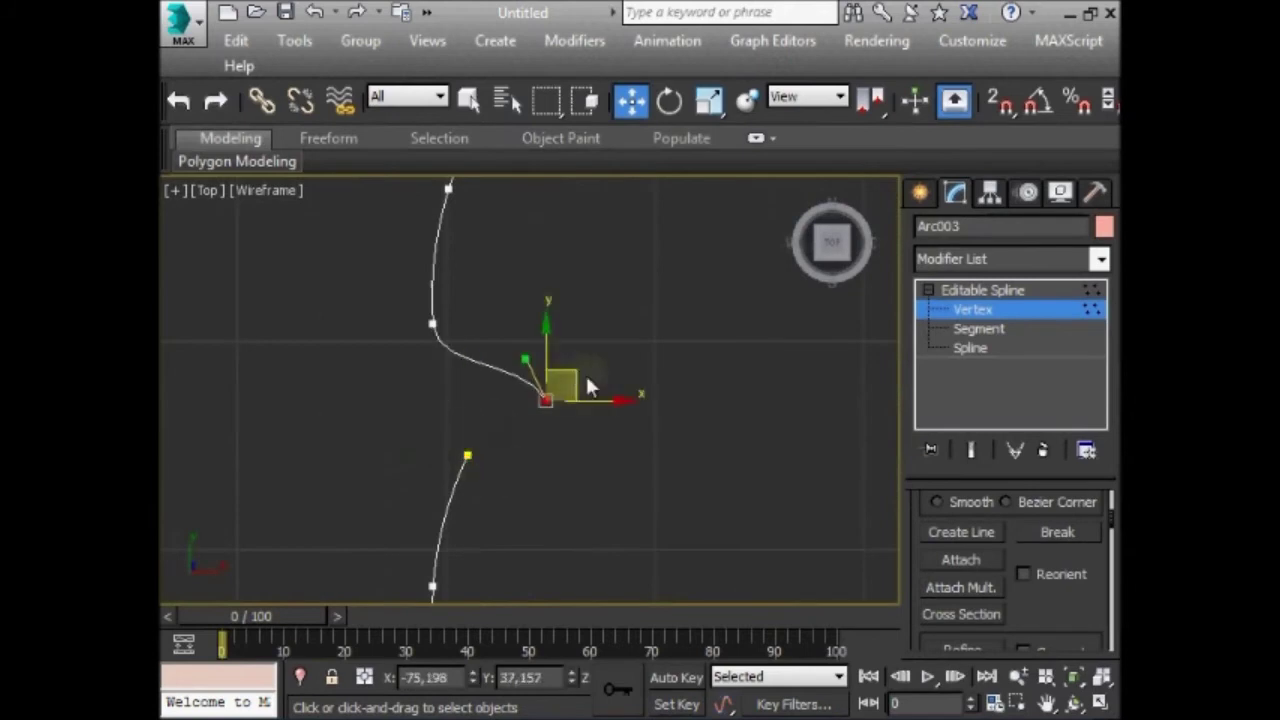
mouse_move(653, 397)
left_mouse_down()
mouse_move(548, 394)
mouse_move(425, 500)
left_mouse_up()
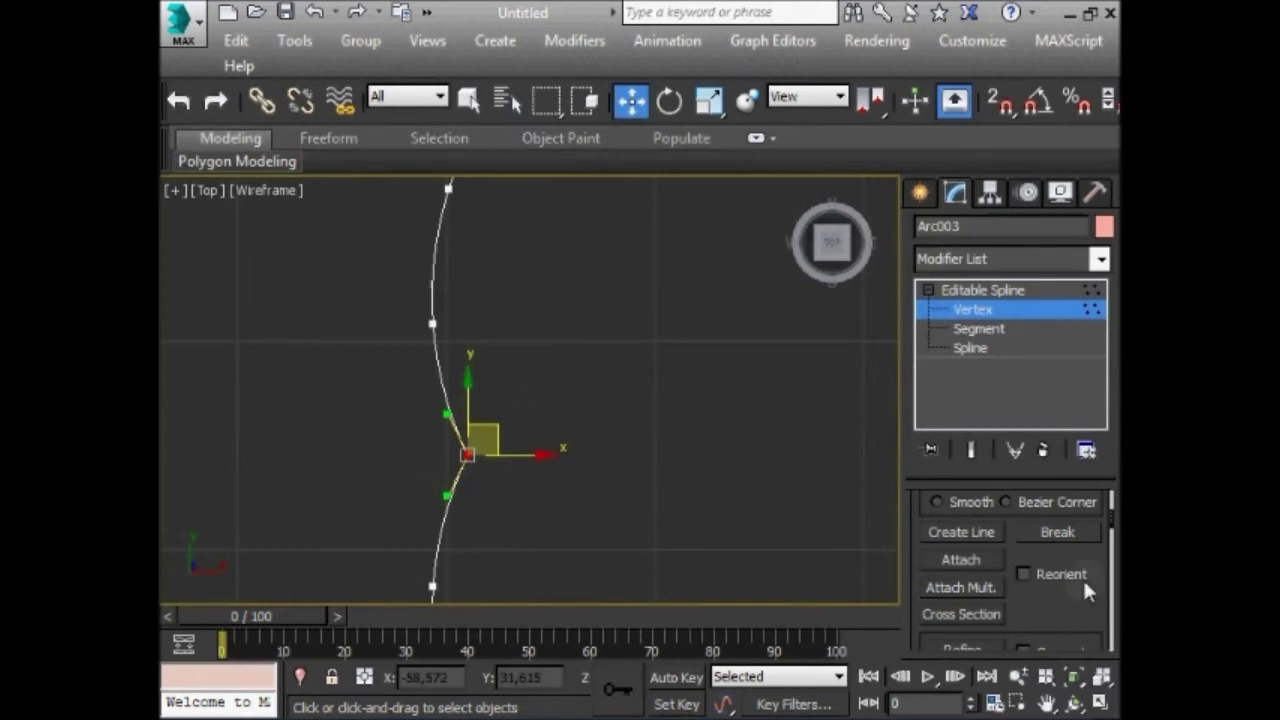
scroll(1095, 545, "down", 3)
scroll(1100, 500, "down", 5)
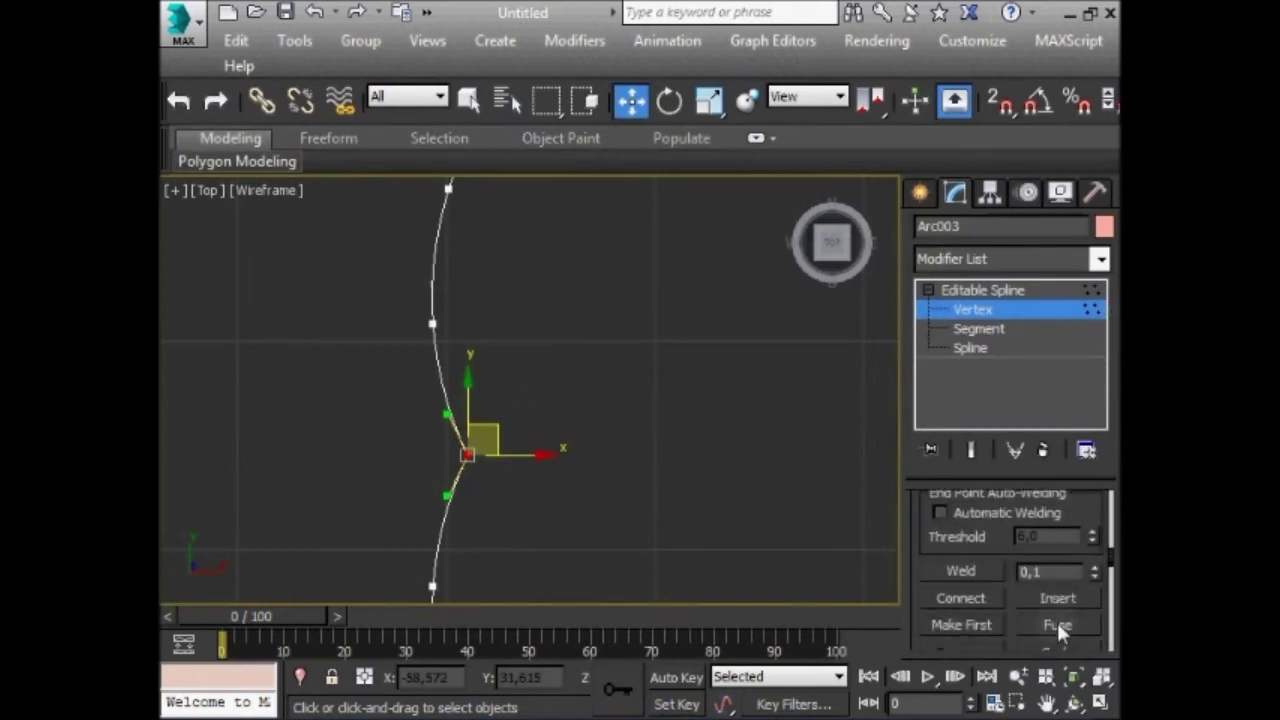
left_click(1058, 625)
left_click(1058, 625)
- Inspect the upper joint vertex's tangents, undoing an accidental move
scroll(631, 364, "down", 3)
middle_click_drag(407, 356, 529, 396)
scroll(529, 396, "down", 3)
scroll(684, 418, "up", 3)
scroll(729, 376, "up", 2)
scroll(575, 493, "up", 2)
middle_click_drag(526, 400, 580, 434)
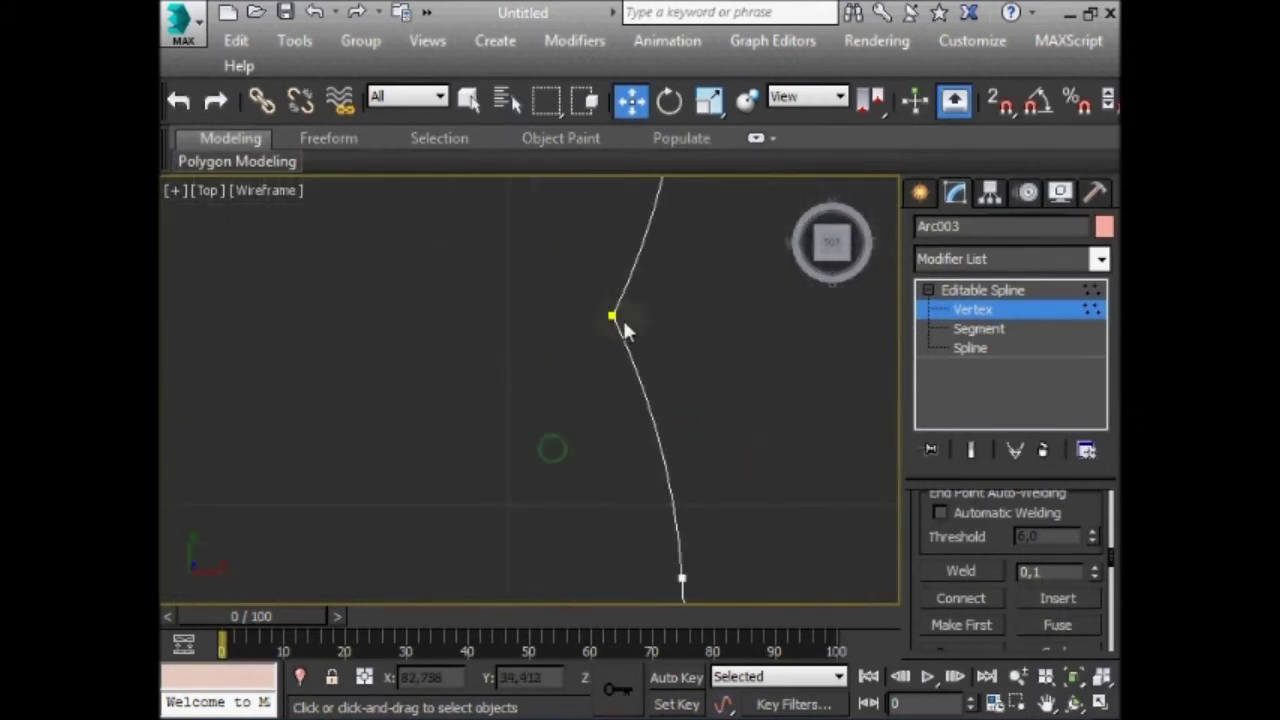
left_click(611, 314)
left_click_drag(643, 294, 582, 282)
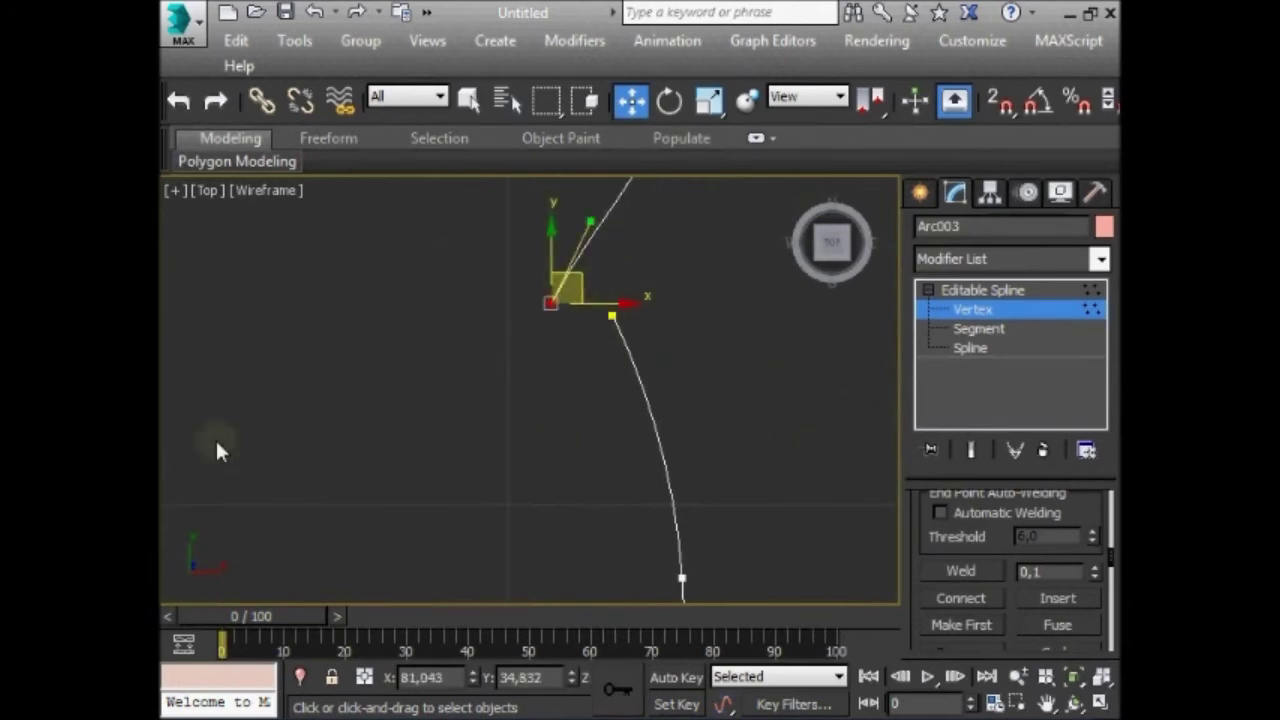
key("ctrl+z")
left_click(611, 314)
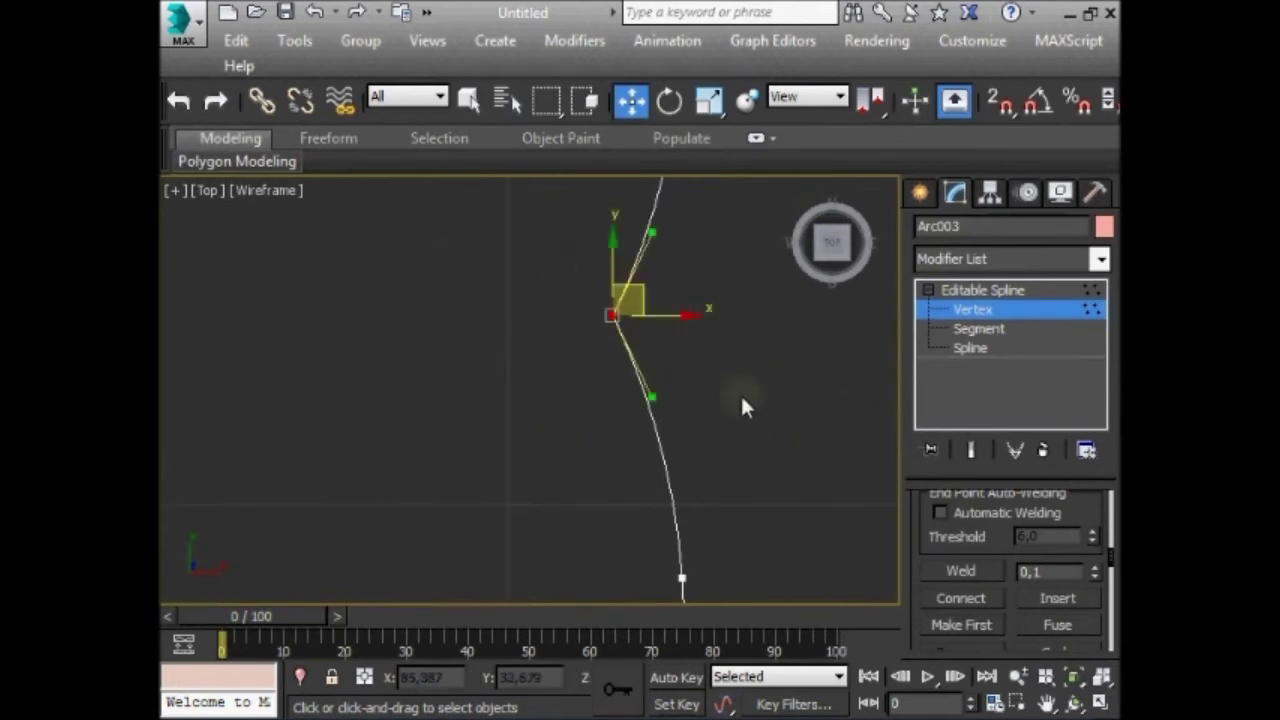
left_click(360, 289)
- Select every vertex of the ring and weld coincident ones at 0.1
scroll(380, 295, "down", 3)
middle_click_drag(423, 309, 540, 310)
scroll(560, 312, "down", 2)
scroll(640, 305, "down", 1)
scroll(630, 320, "down", 1)
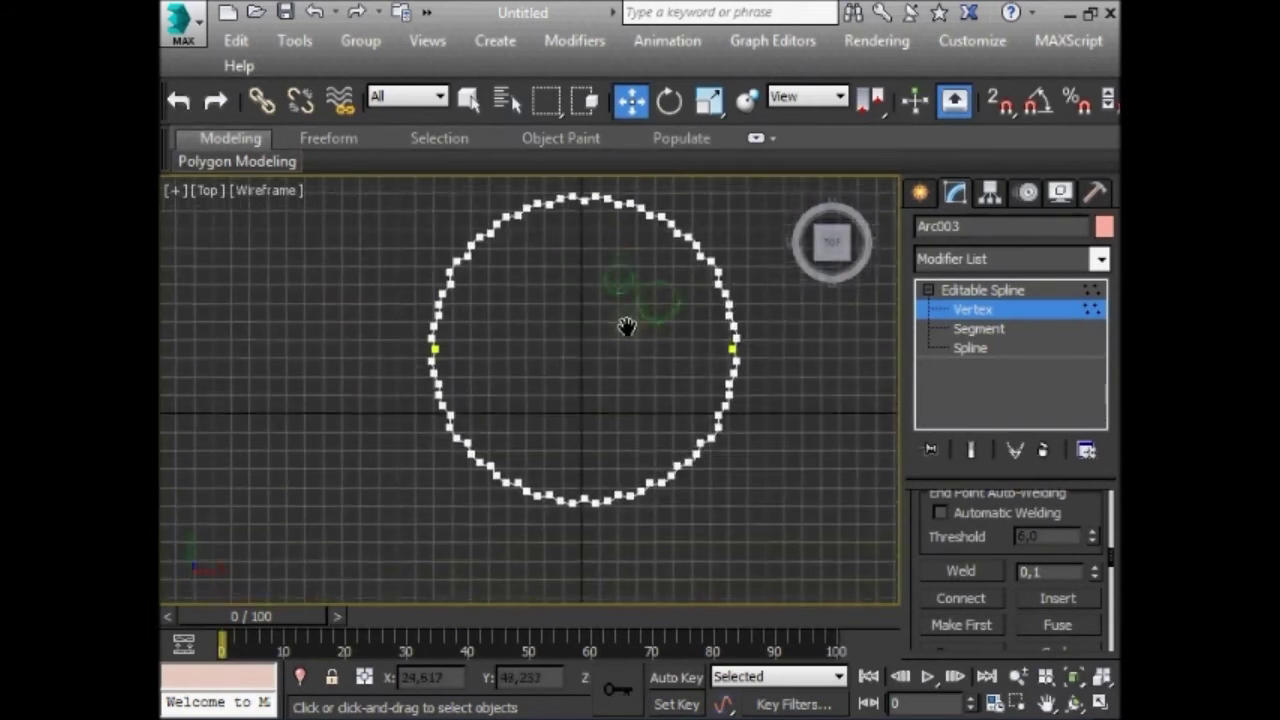
left_click_drag(396, 190, 757, 556)
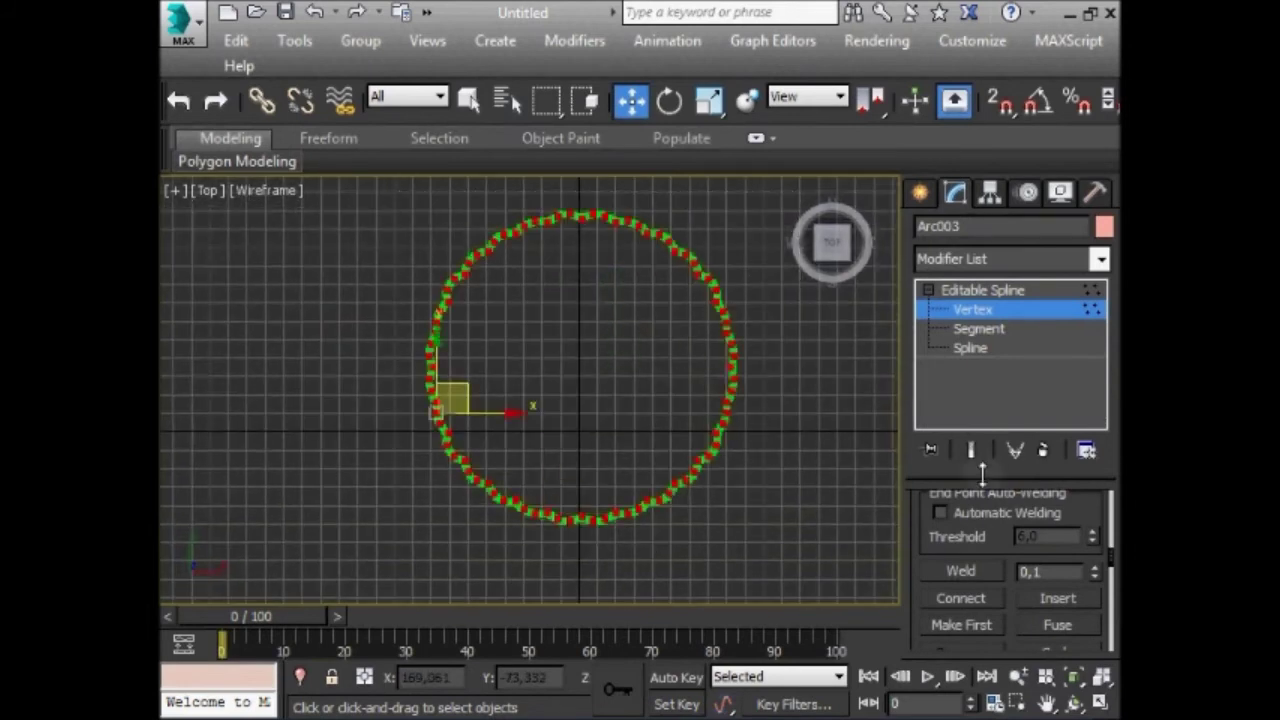
left_click(968, 569)
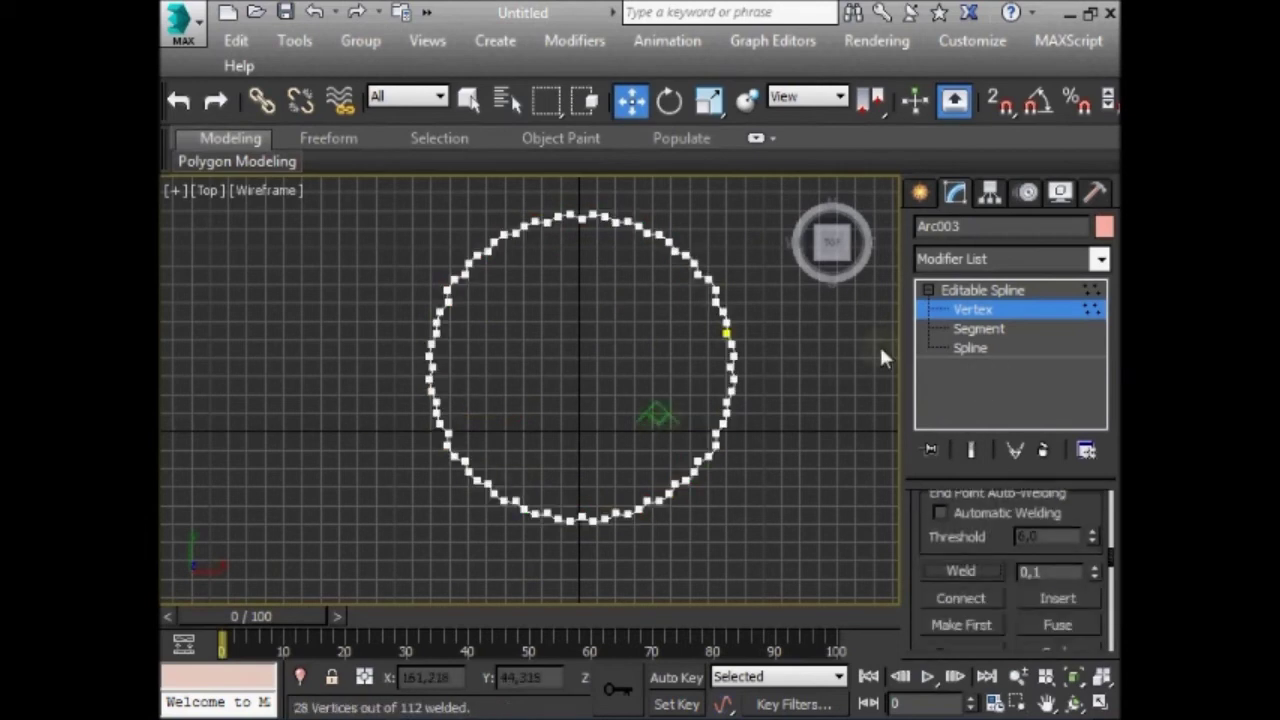
- Delete the lower-right vertices, leaving a straight gap segment
middle_click_drag(607, 309, 491, 286)
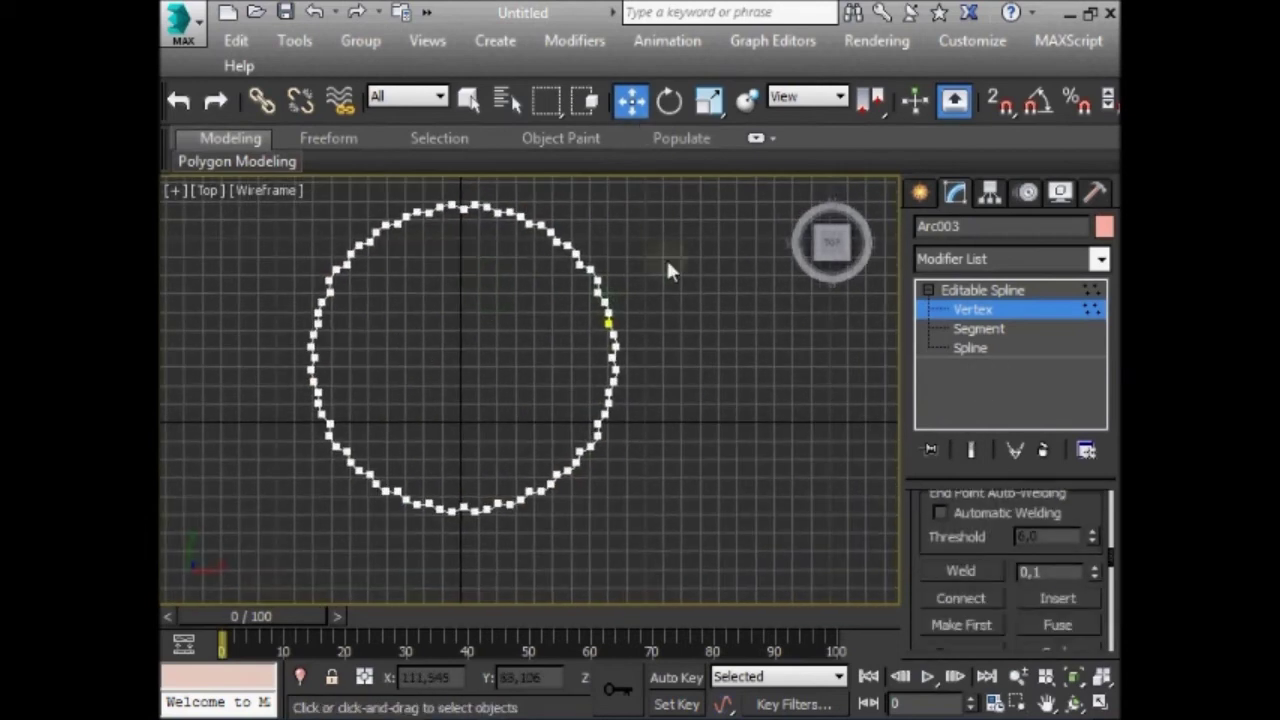
middle_click_drag(540, 478, 505, 380)
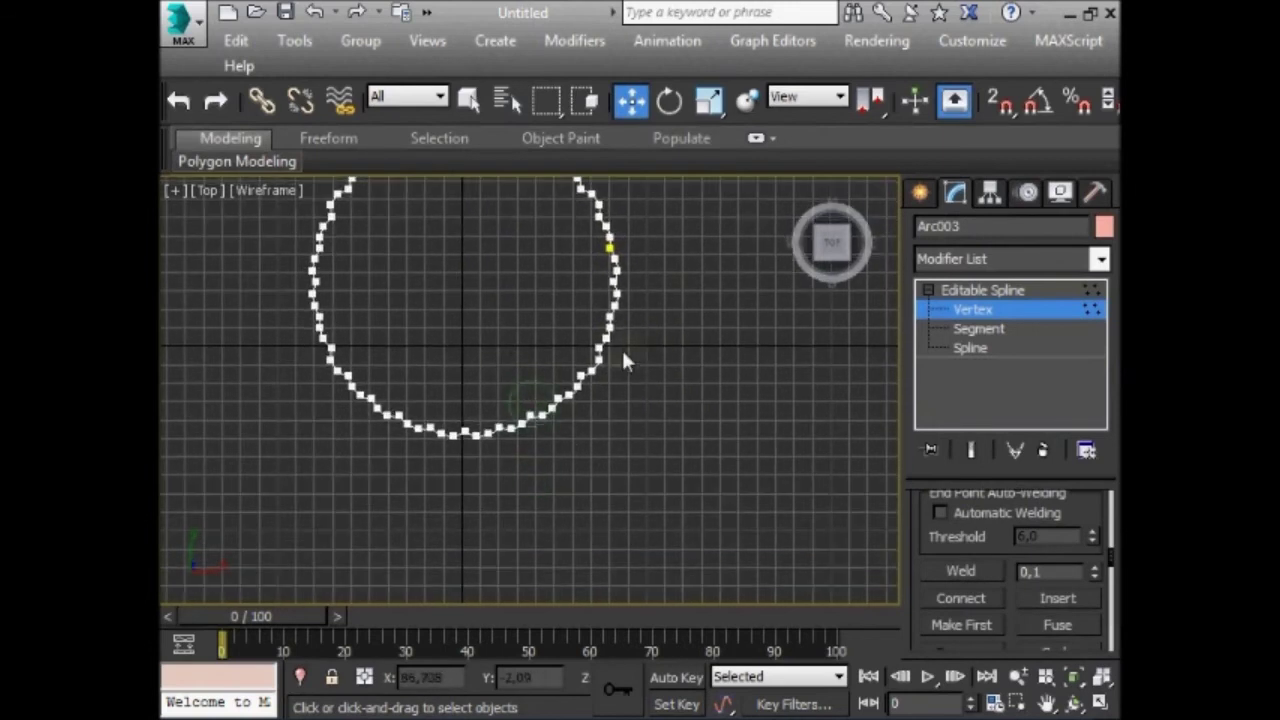
middle_click_drag(529, 300, 562, 408)
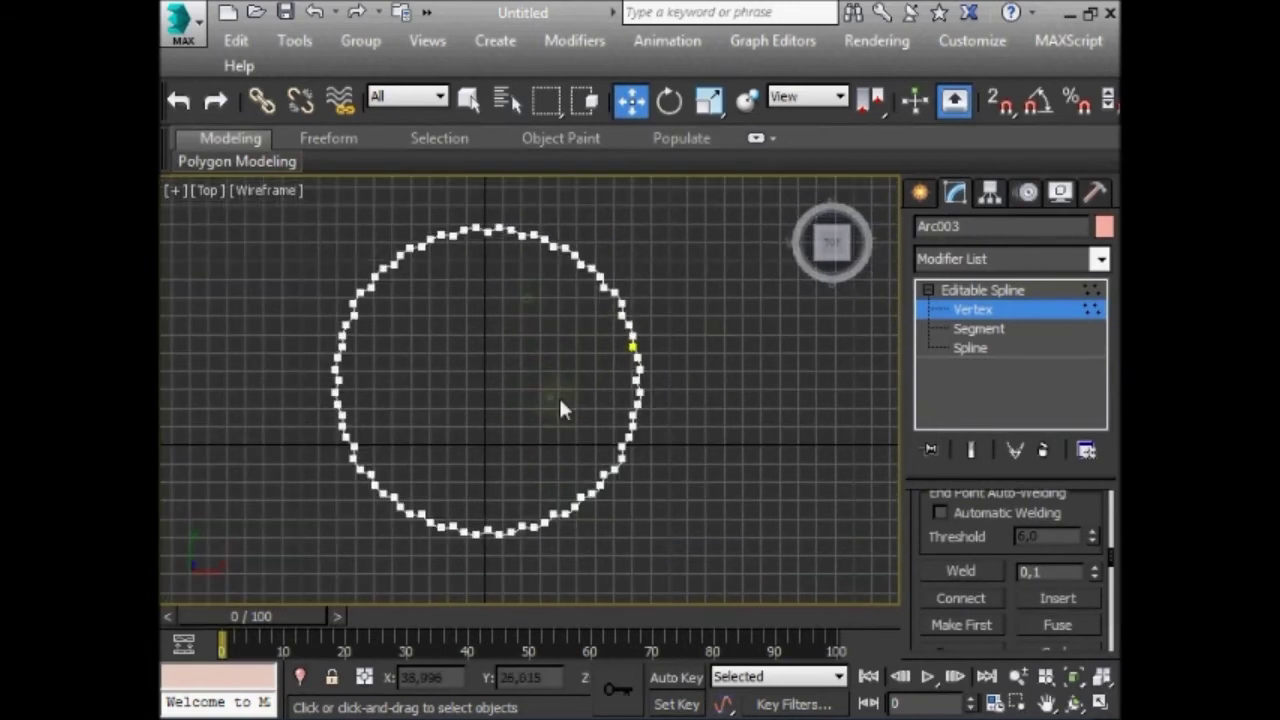
left_click_drag(500, 549, 685, 388)
key("Delete")
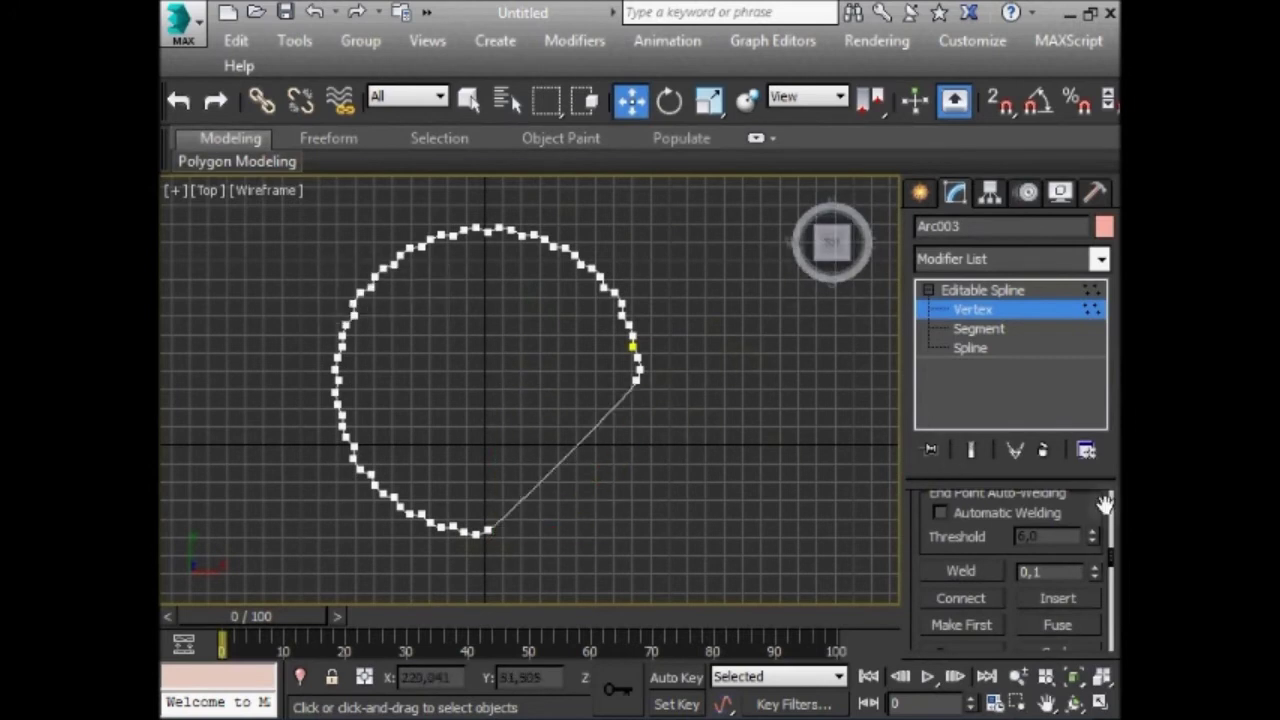
- Refine a new vertex into the straight bite edge and set it to Bezier Corner
scroll(1104, 503, "down", 5)
scroll(1104, 503, "down", 3)
left_click(965, 553)
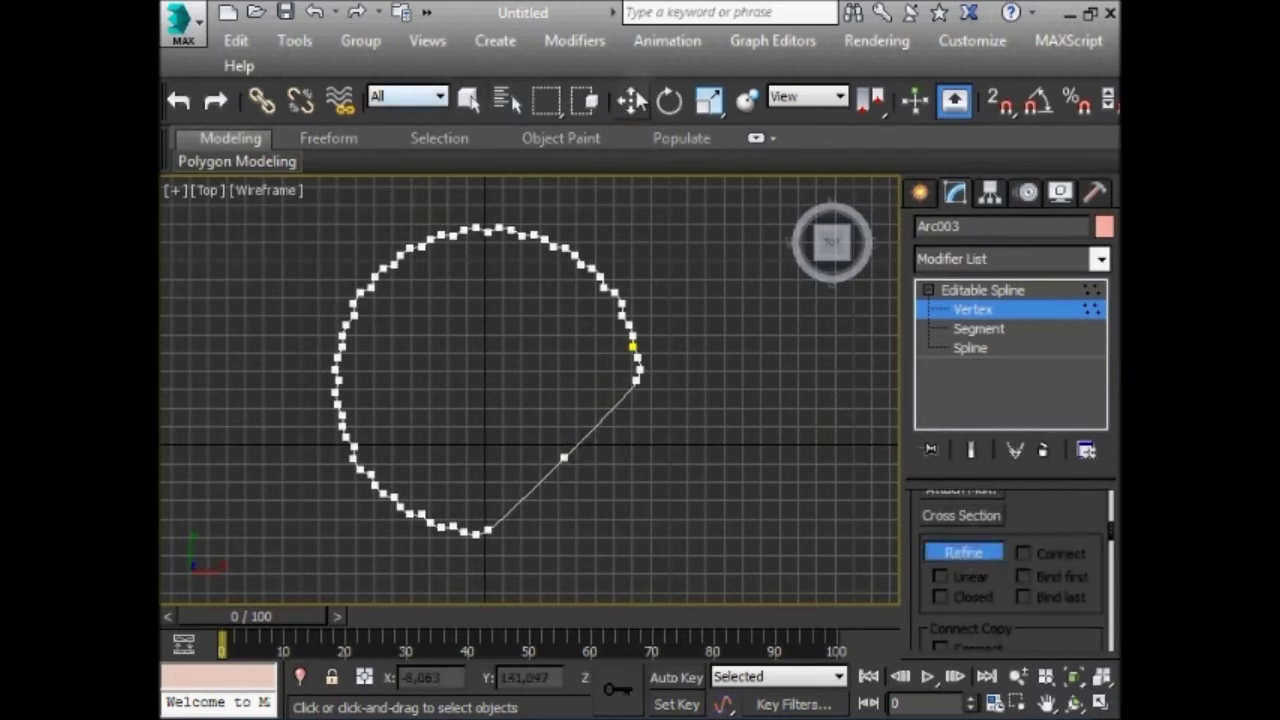
left_click(636, 100)
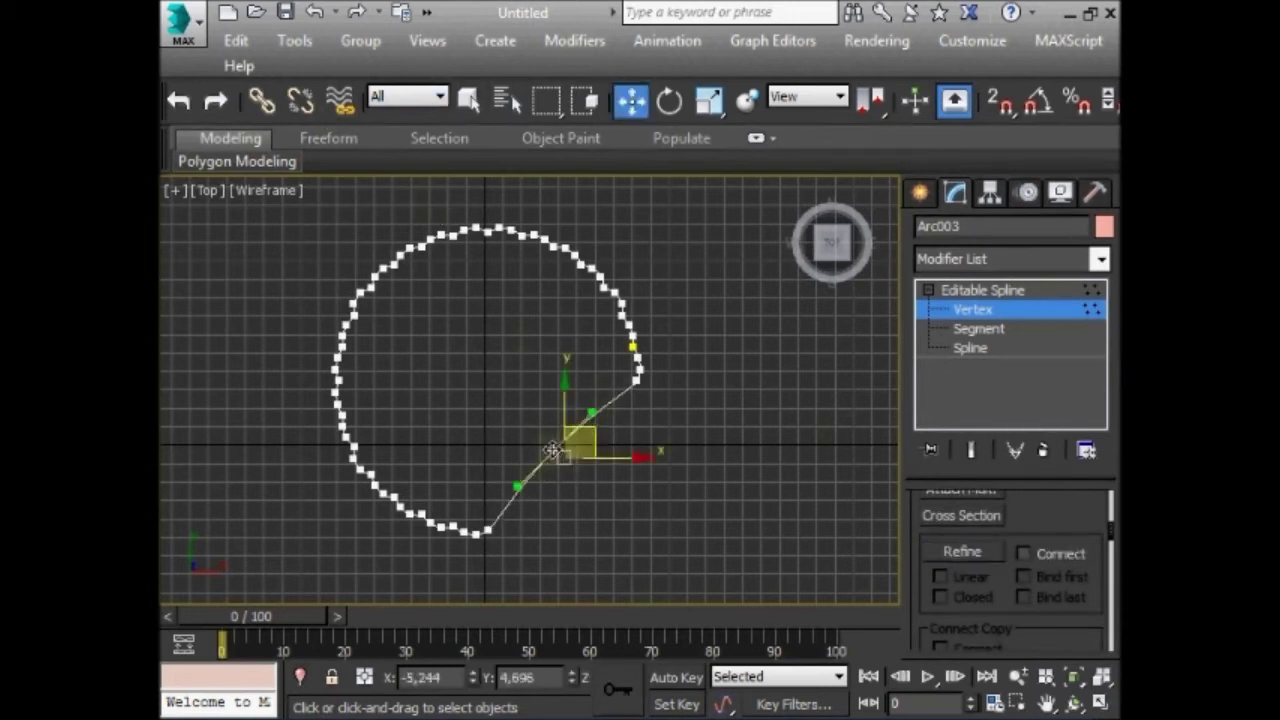
right_click(548, 442)
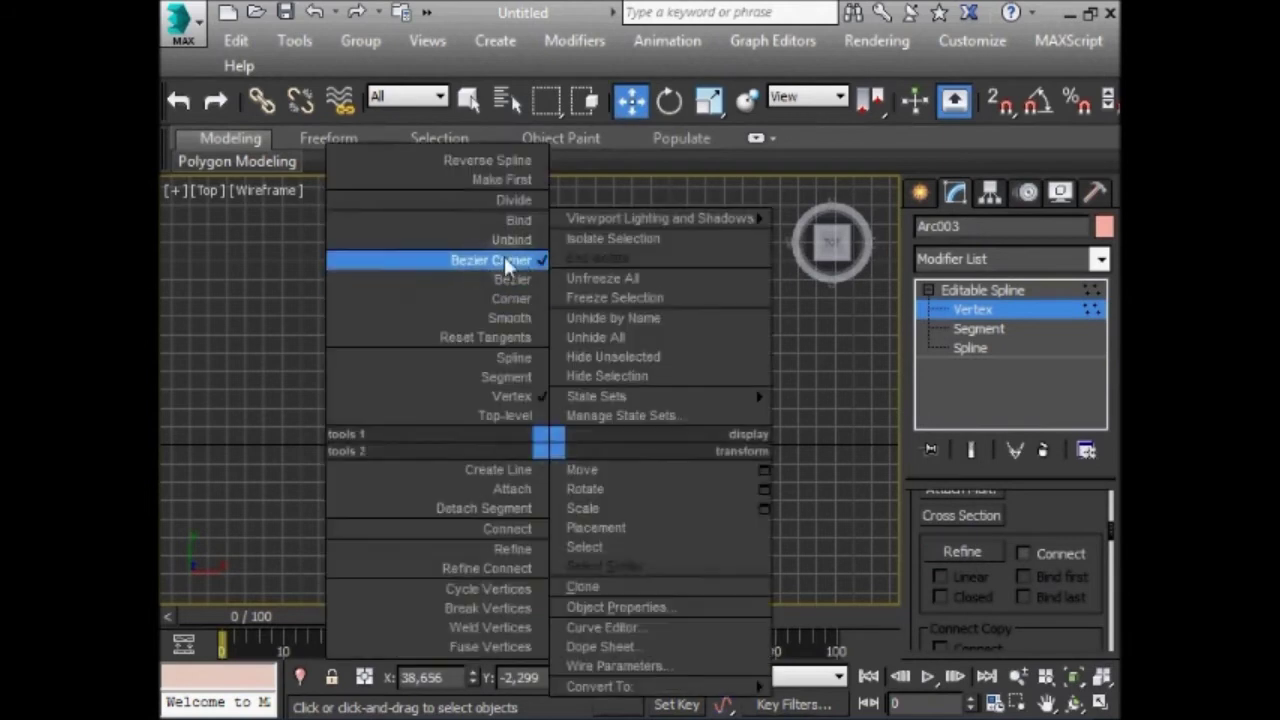
left_click(505, 262)
- Drag the vertex tangents and position to curve the bite inward, then exit Vertex level
left_click_drag(562, 425, 561, 386)
left_click_drag(518, 487, 482, 442)
mouse_move(585, 423)
left_mouse_down()
mouse_move(599, 430)
mouse_move(585, 434)
left_mouse_up()
left_click(975, 290)
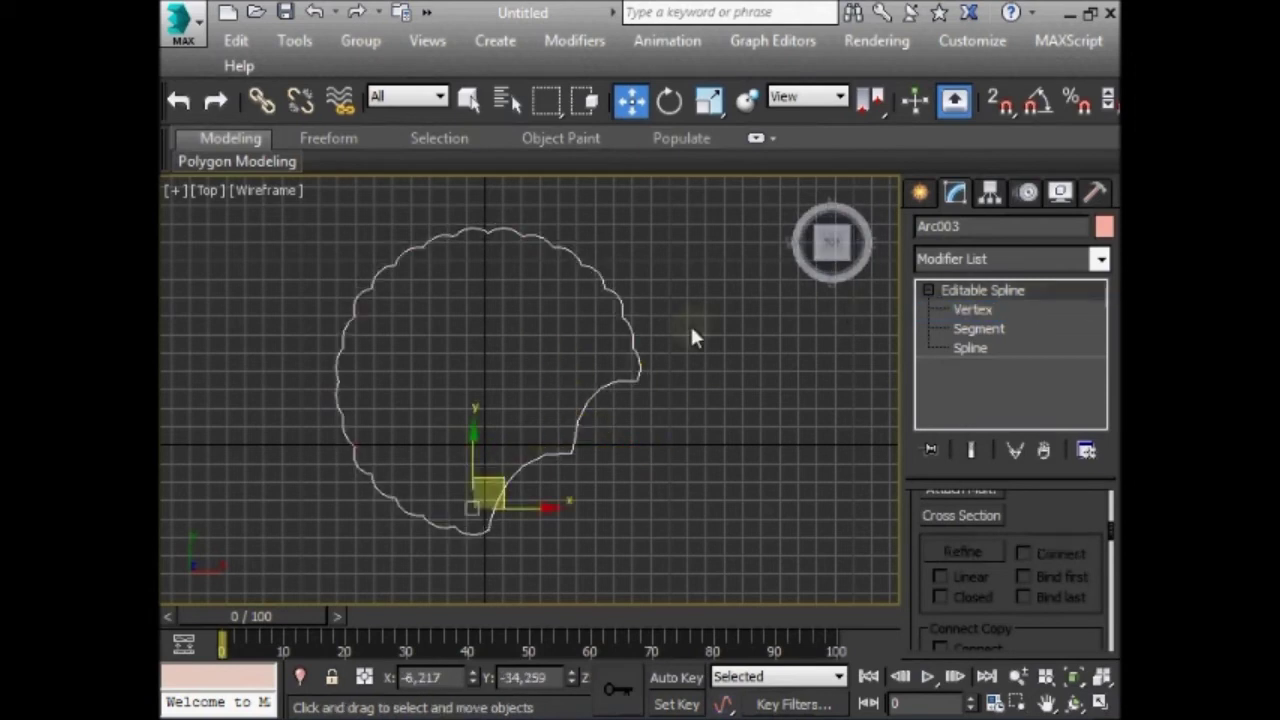
left_click(693, 337)
- Extrude Arc003 with Amount 15 and 7 segments, then maximize the Perspective view
left_click(1102, 703)
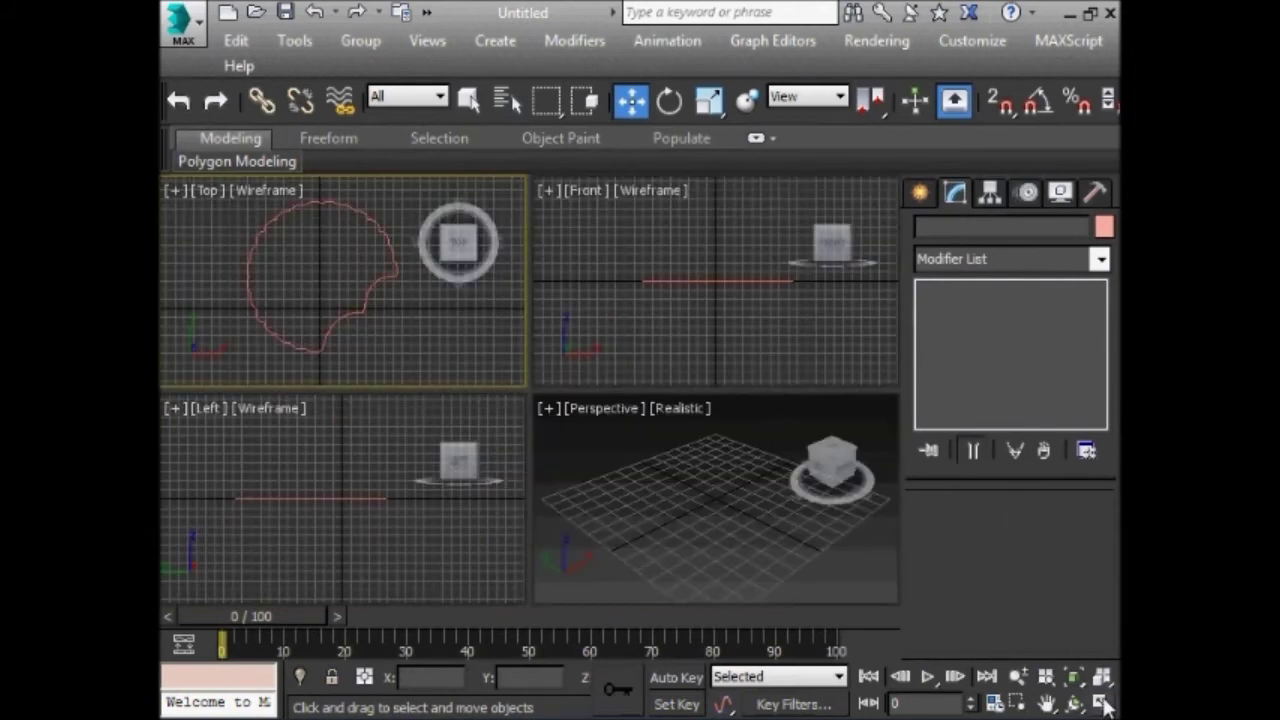
left_click(737, 436)
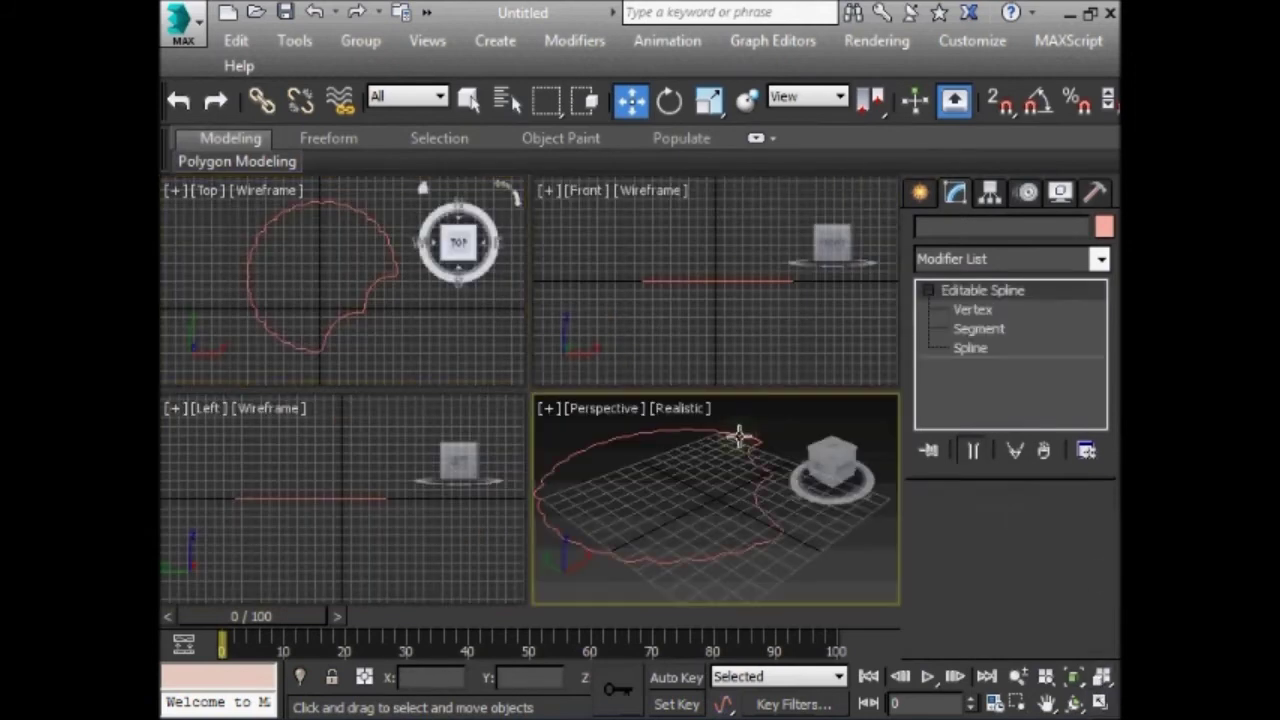
left_click(978, 258)
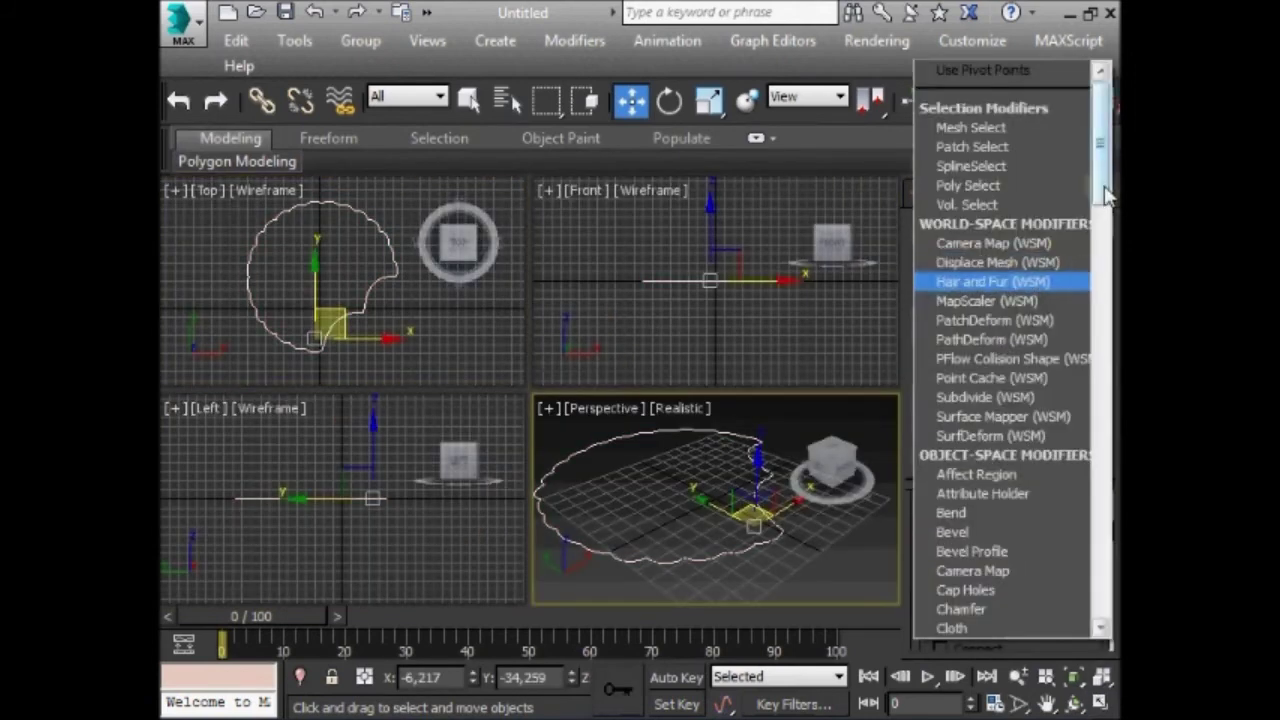
scroll(984, 320, "down", 5)
left_click(962, 338)
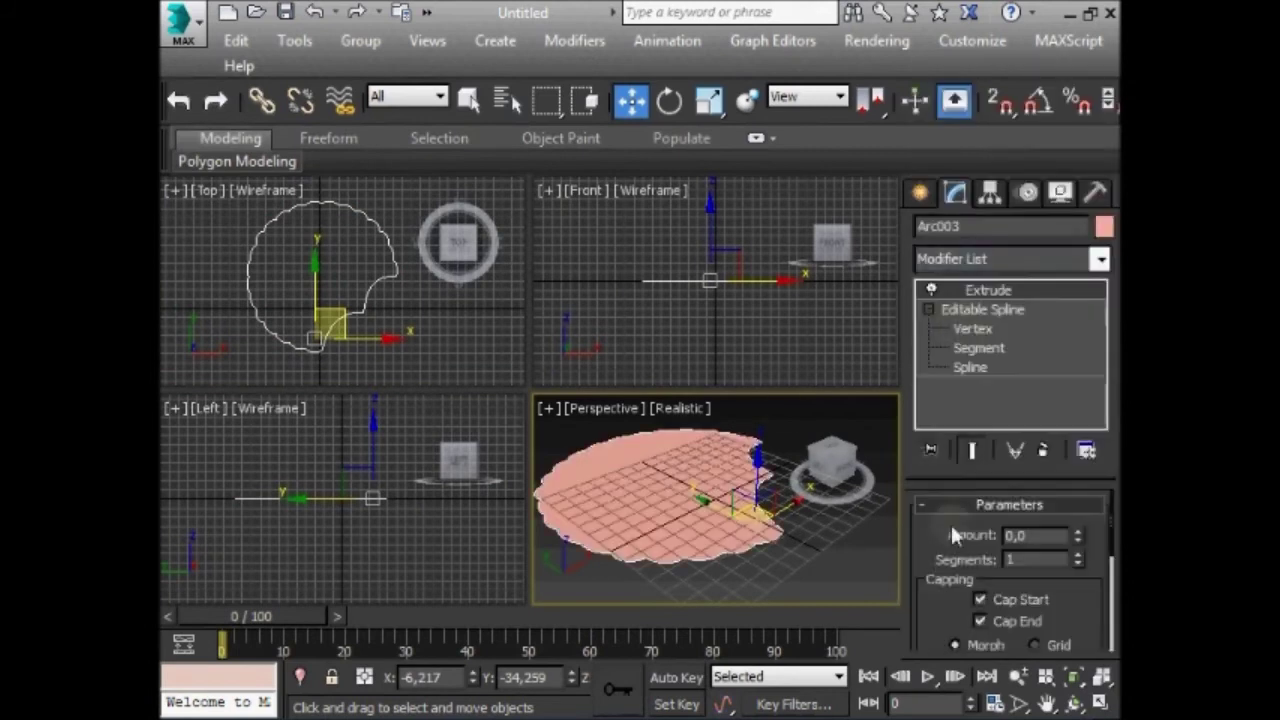
left_click_drag(1077, 535, 1086, 504)
left_click(1076, 555)
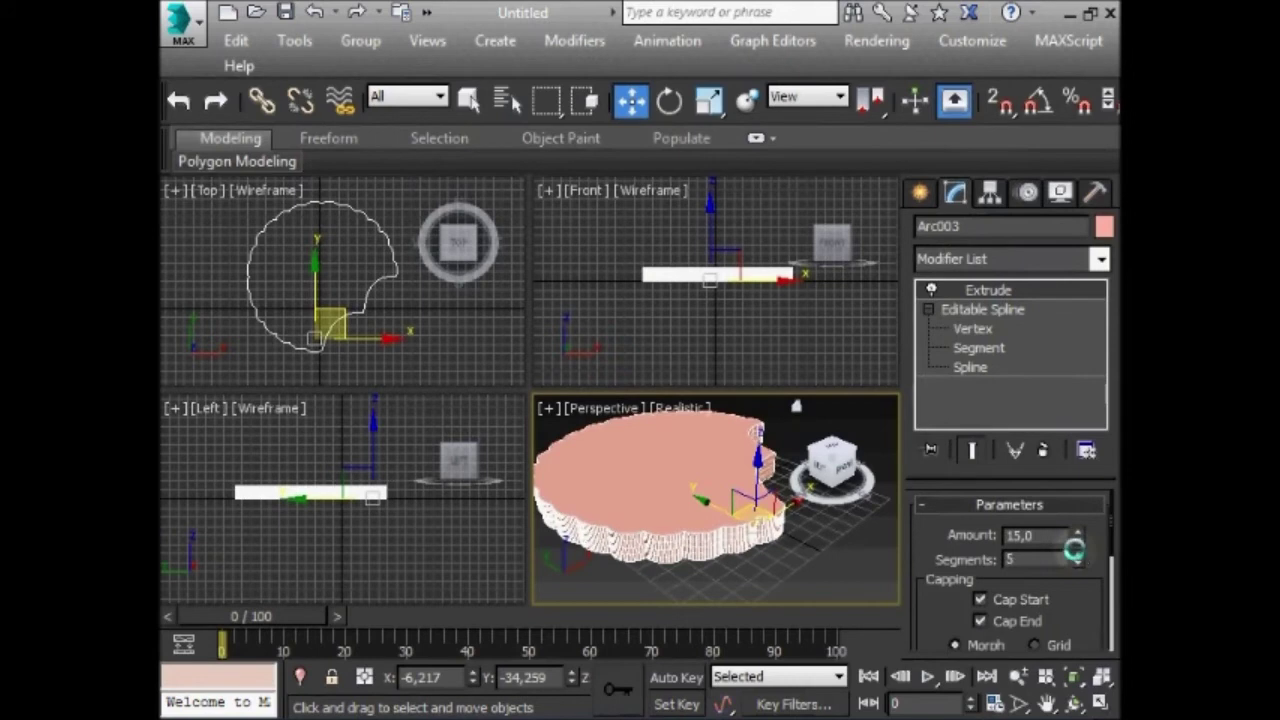
left_click(1077, 555)
right_click(676, 447)
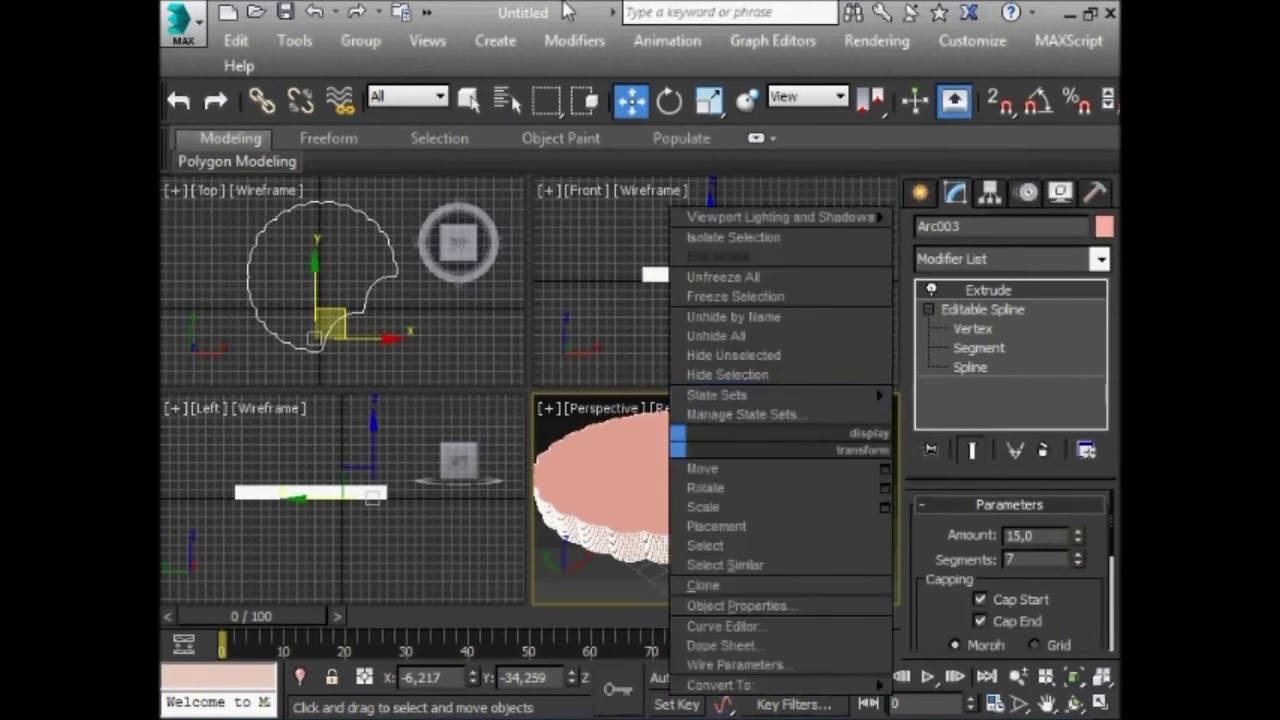
left_click(1101, 704)
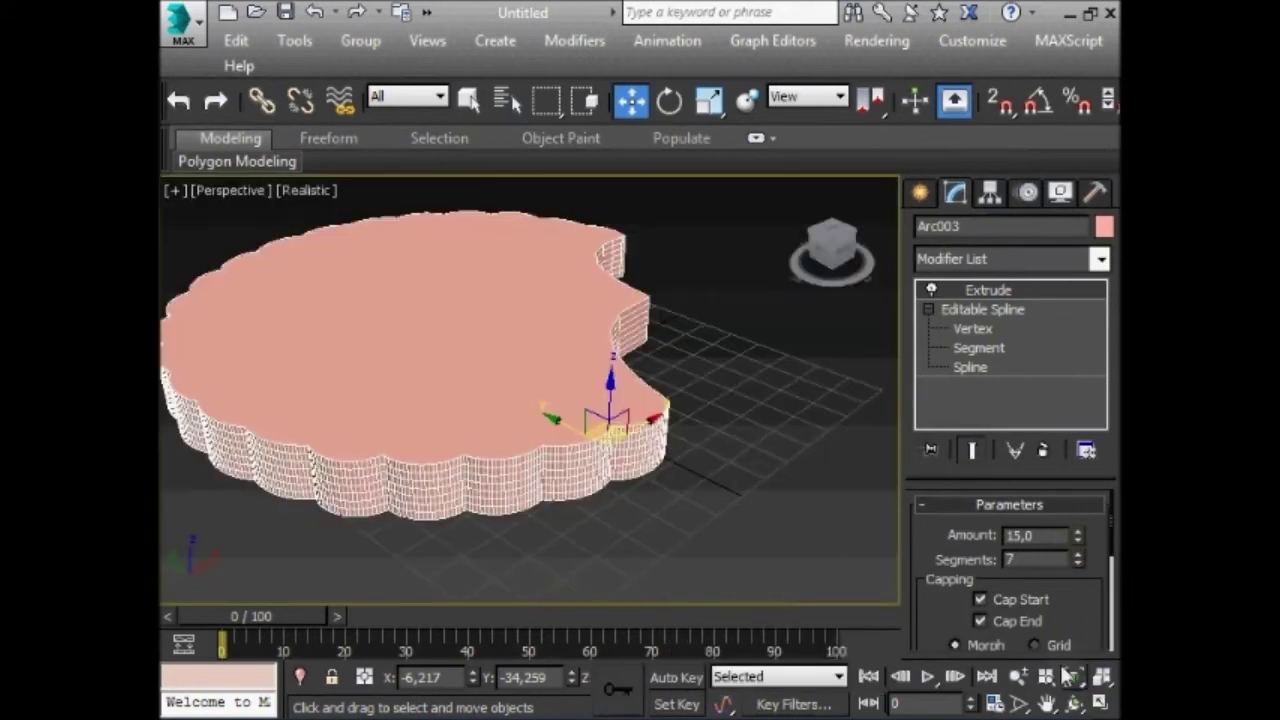
- Add a Taper modifier to the extruded biscuit and set its Curve to 0.15
left_click(1074, 704)
mouse_move(600, 405)
left_mouse_down()
mouse_move(513, 477)
mouse_move(420, 380)
mouse_move(460, 334)
left_mouse_up()
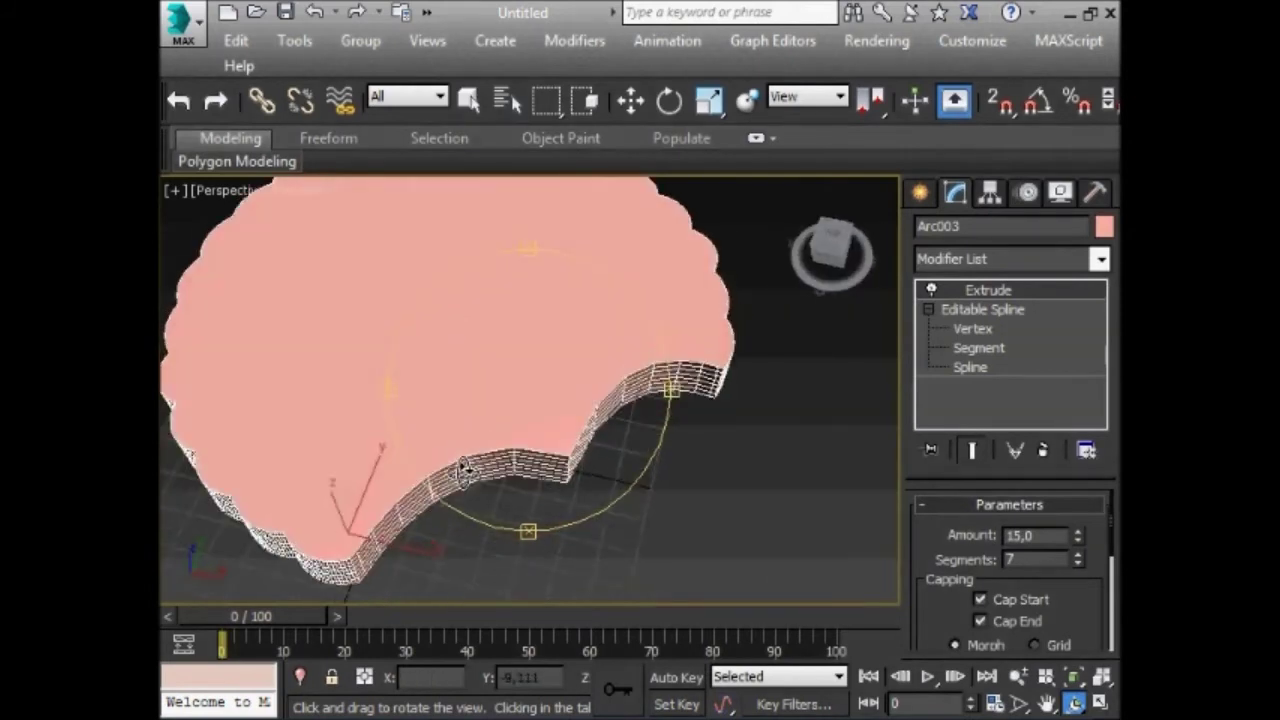
middle_click_drag(460, 334, 562, 383)
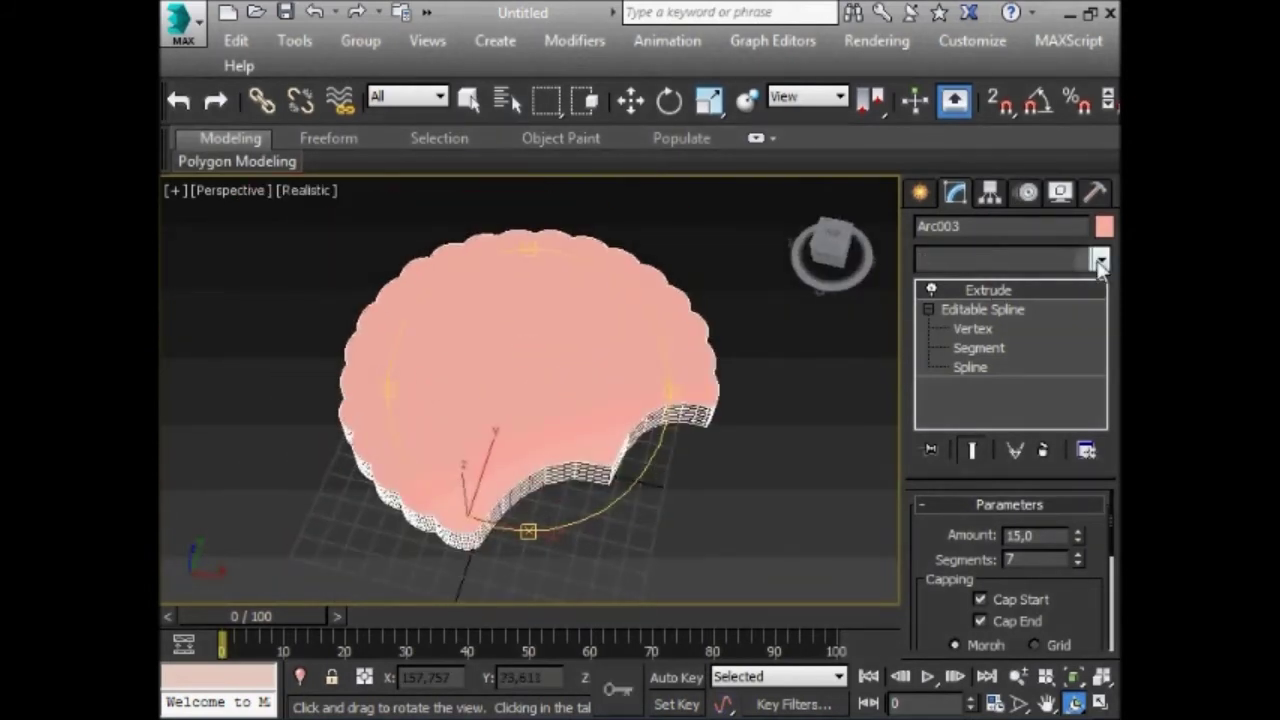
left_click(1099, 262)
scroll(1000, 400, "down", 10)
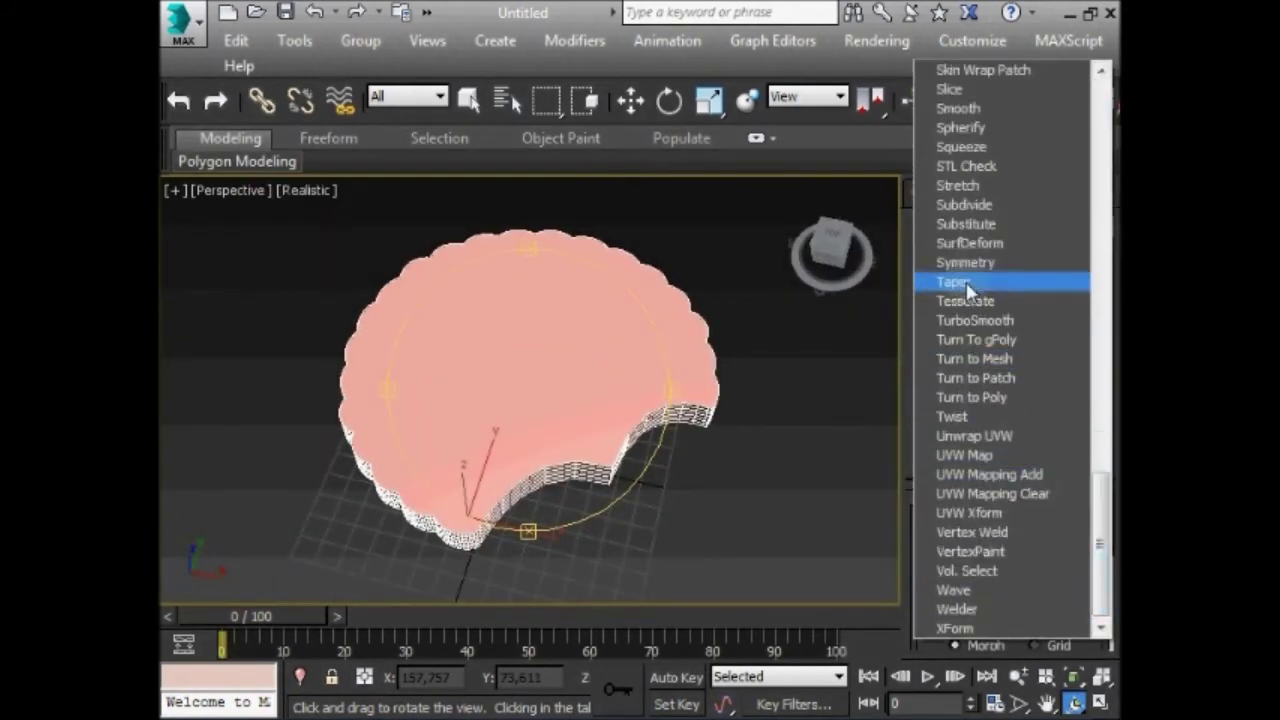
left_click(966, 284)
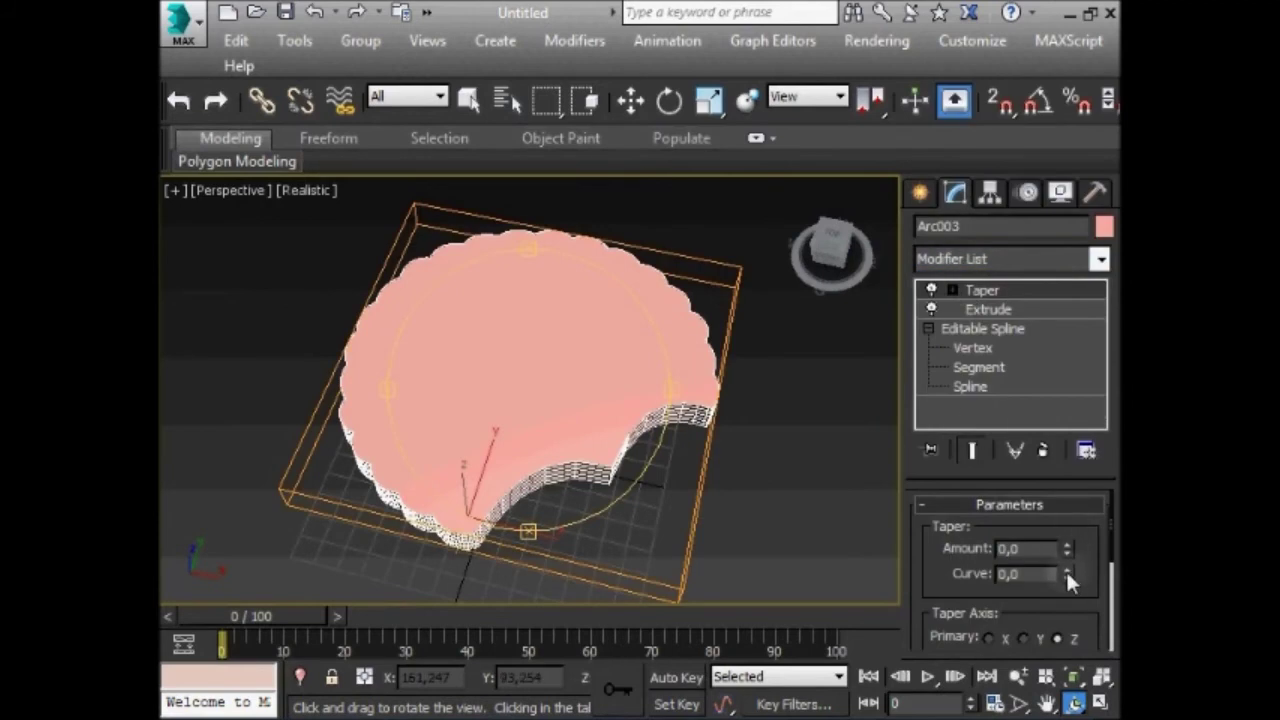
left_click_drag(494, 394, 805, 437)
mouse_move(713, 408)
left_mouse_down()
mouse_move(571, 286)
mouse_move(567, 265)
left_mouse_up()
mouse_move(1067, 573)
left_mouse_down()
mouse_move(1060, 492)
mouse_move(1067, 548)
left_mouse_up()
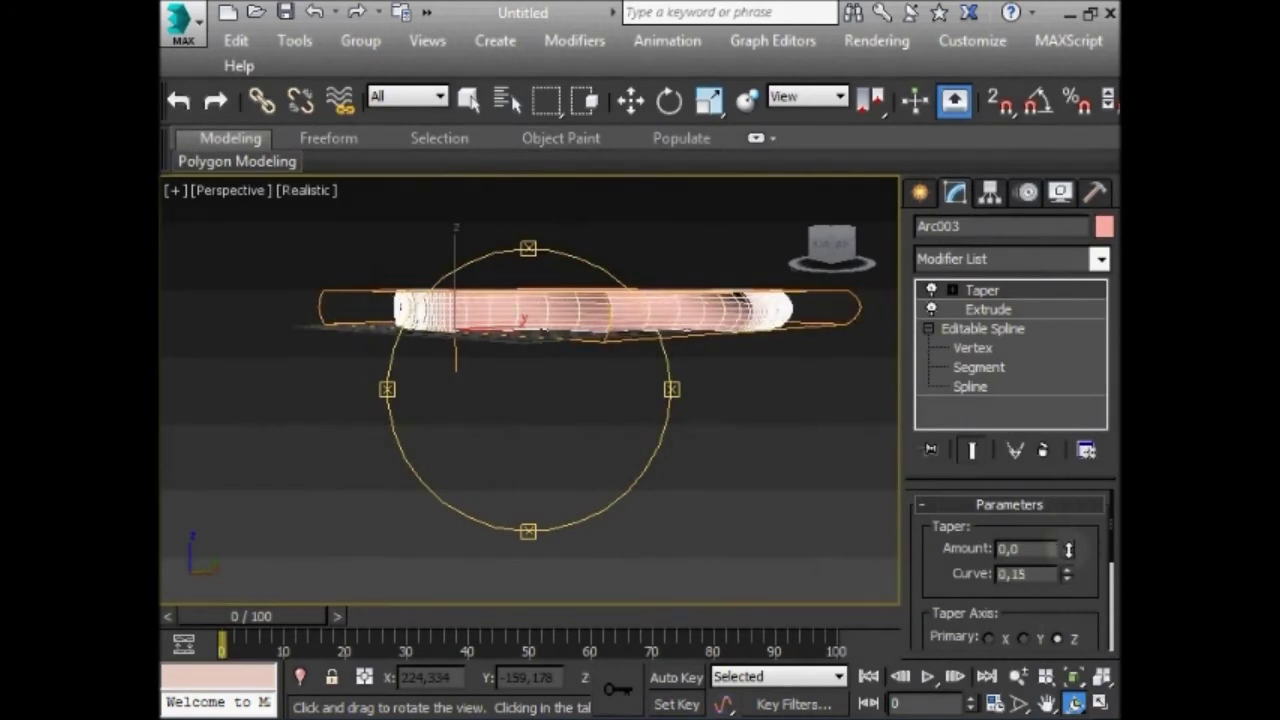
left_click(1101, 677)
- In the maximized Top view, move the Taper center to about X -6.217, Y -34.259
middle_click_drag(292, 275, 308, 263)
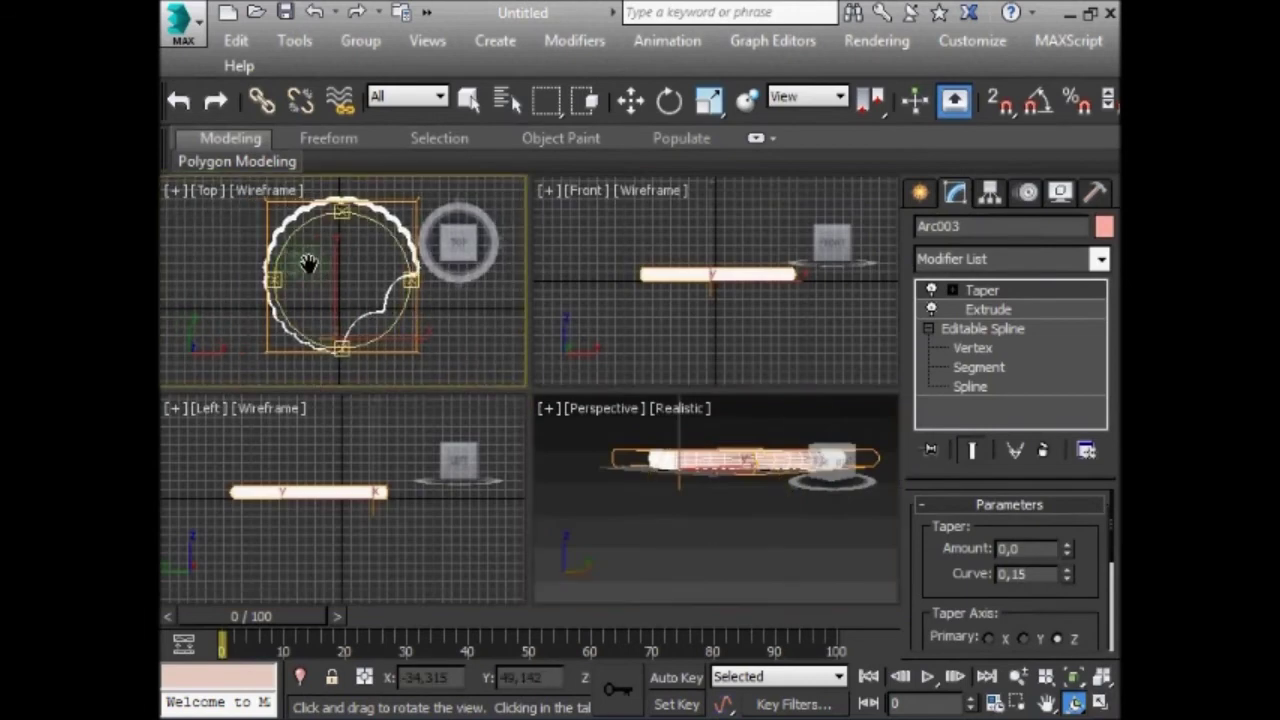
left_click(1100, 703)
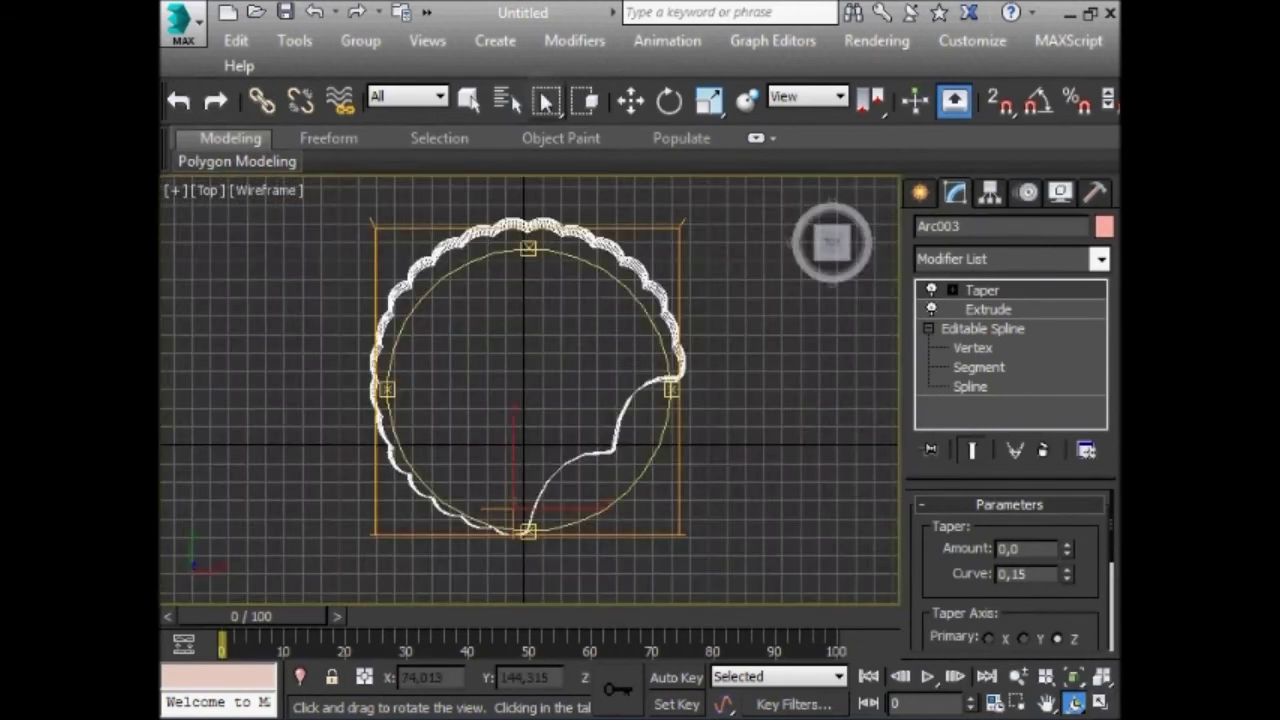
left_click(952, 290)
left_click(995, 328)
mouse_move(539, 477)
left_mouse_down()
mouse_move(565, 335)
mouse_move(548, 356)
left_mouse_up()
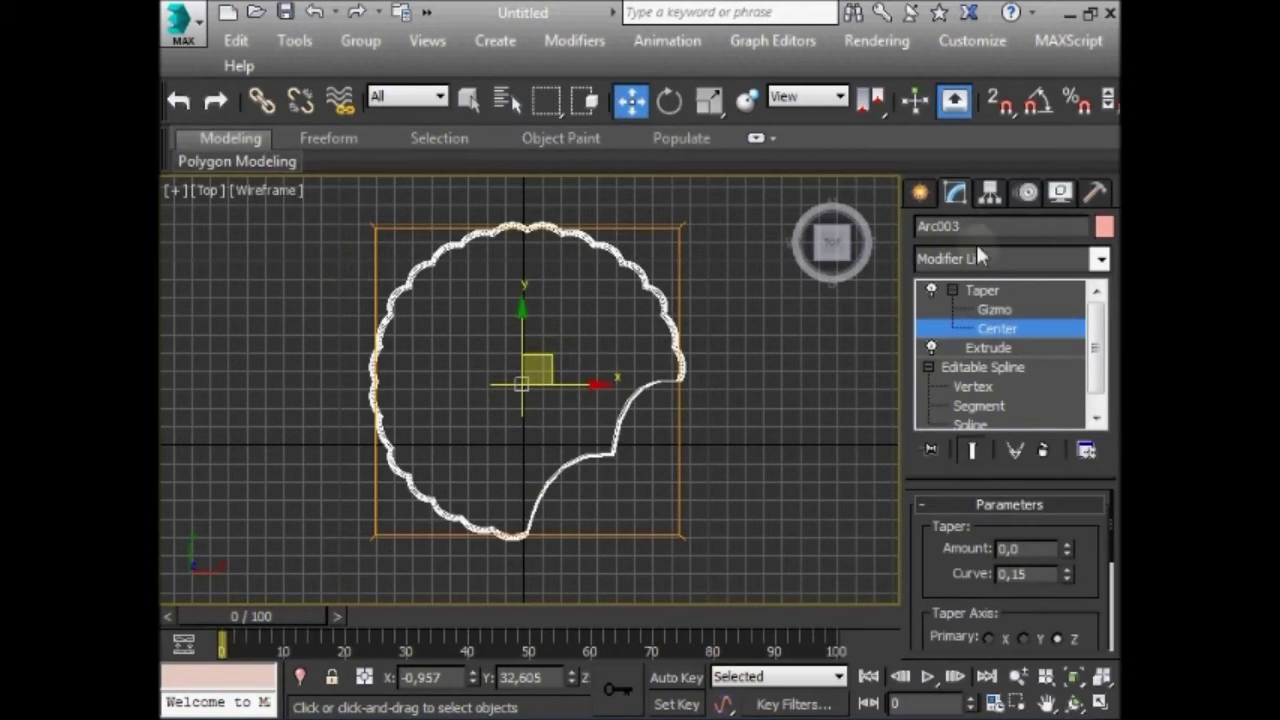
left_click(979, 286)
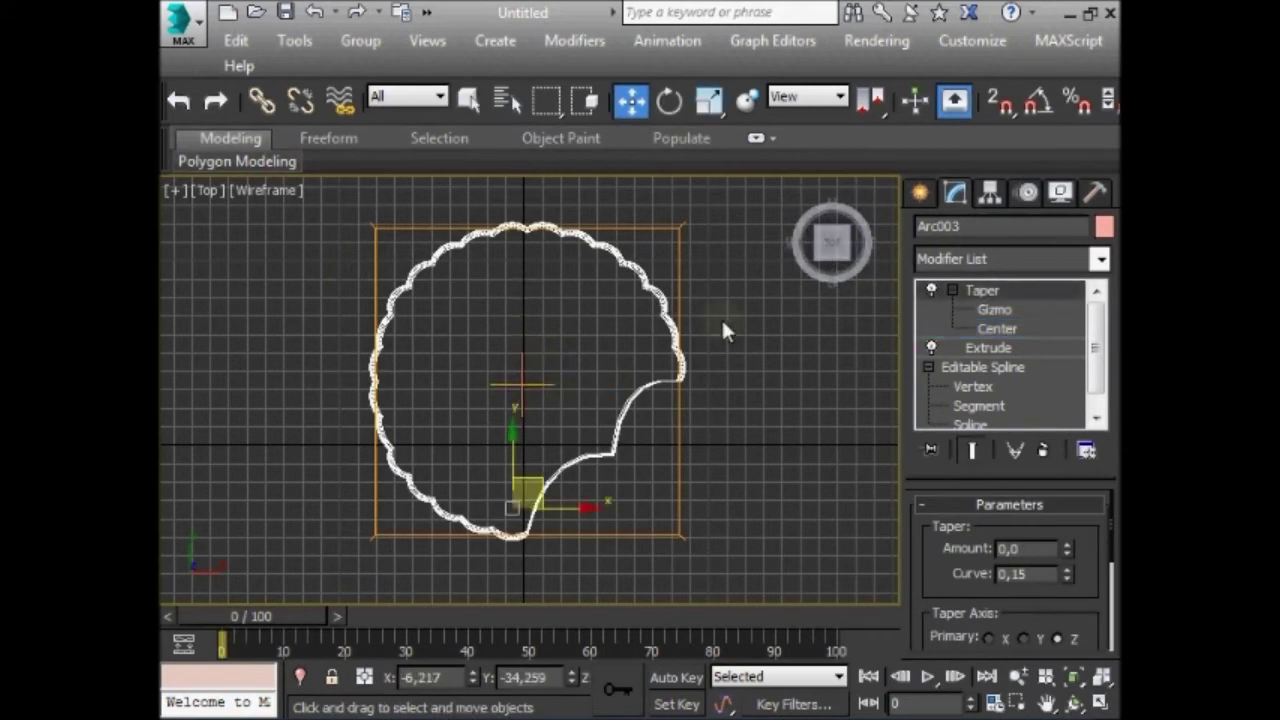
left_click(724, 313)
left_click(578, 233)
left_click(1101, 678)
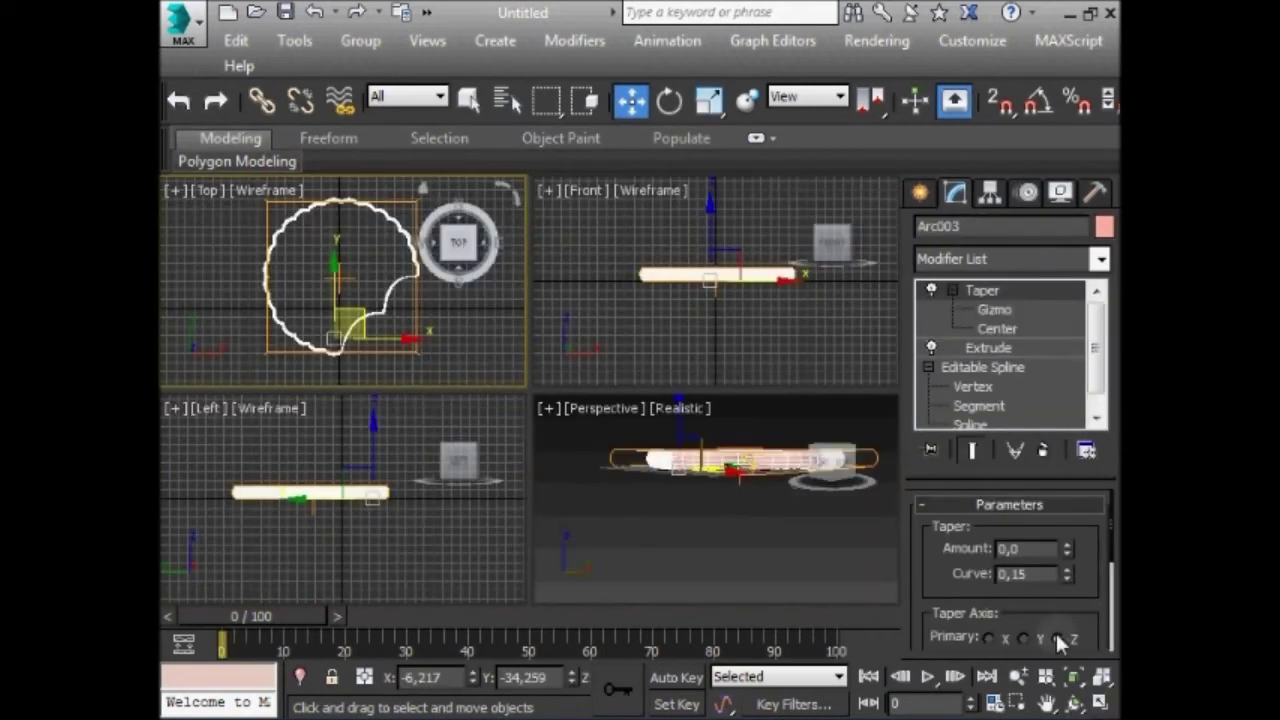
- Maximize the Perspective view and orbit to look down on the biscuit's top
right_click(757, 533)
left_click(1101, 706)
middle_click_drag(600, 320, 523, 414, "alt")
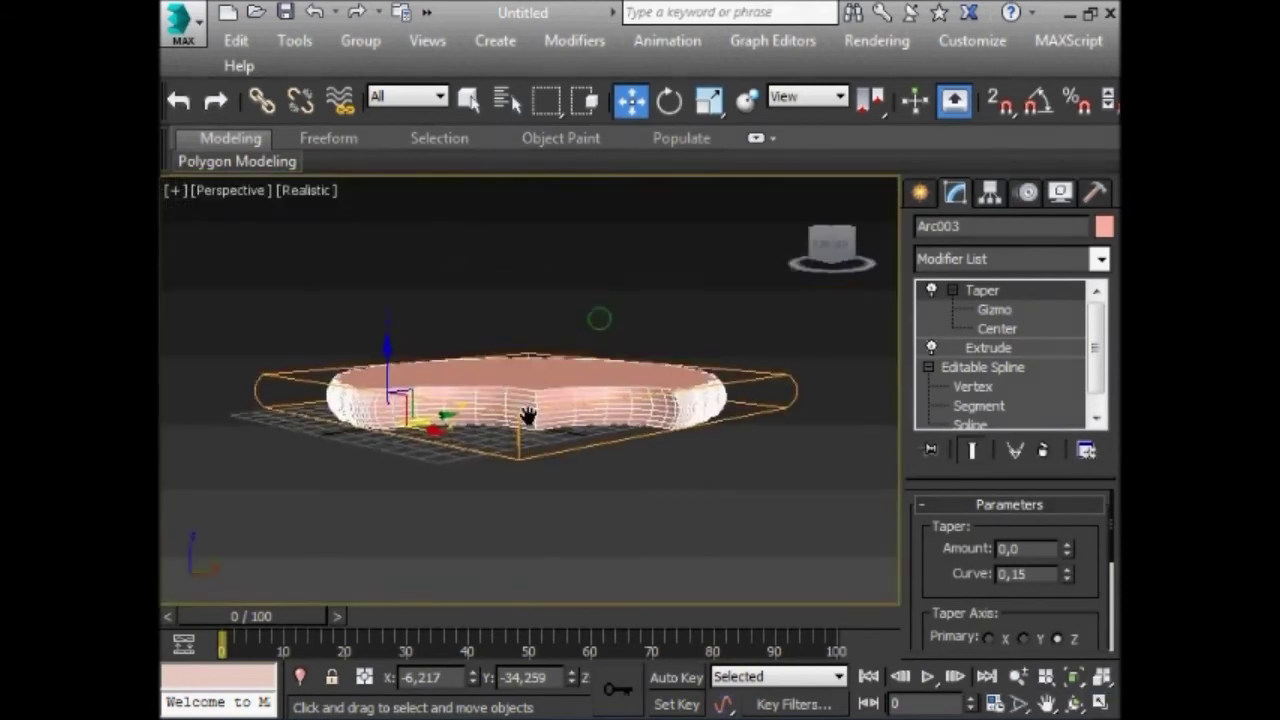
left_click(1073, 704)
mouse_move(541, 392)
left_mouse_down()
mouse_move(633, 320)
mouse_move(563, 451)
left_mouse_up()
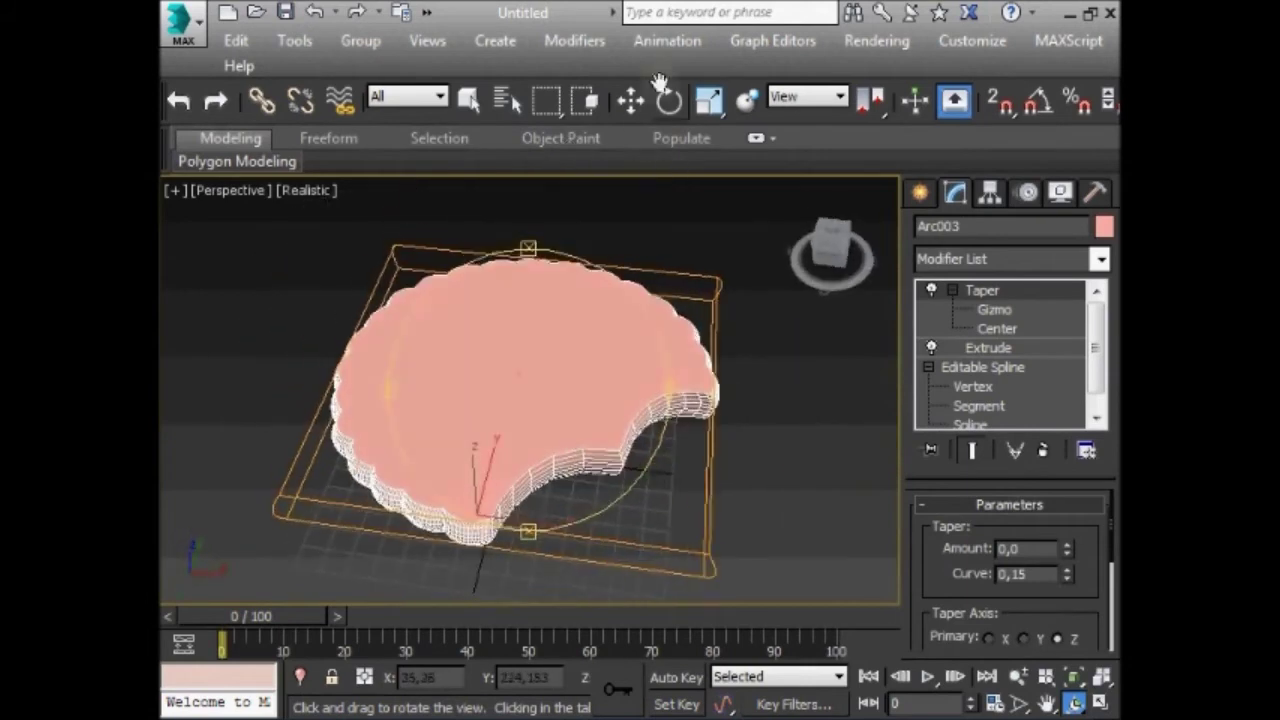
left_click(631, 100)
- Convert the tapered biscuit Arc003 to an Editable Mesh
right_click(620, 329)
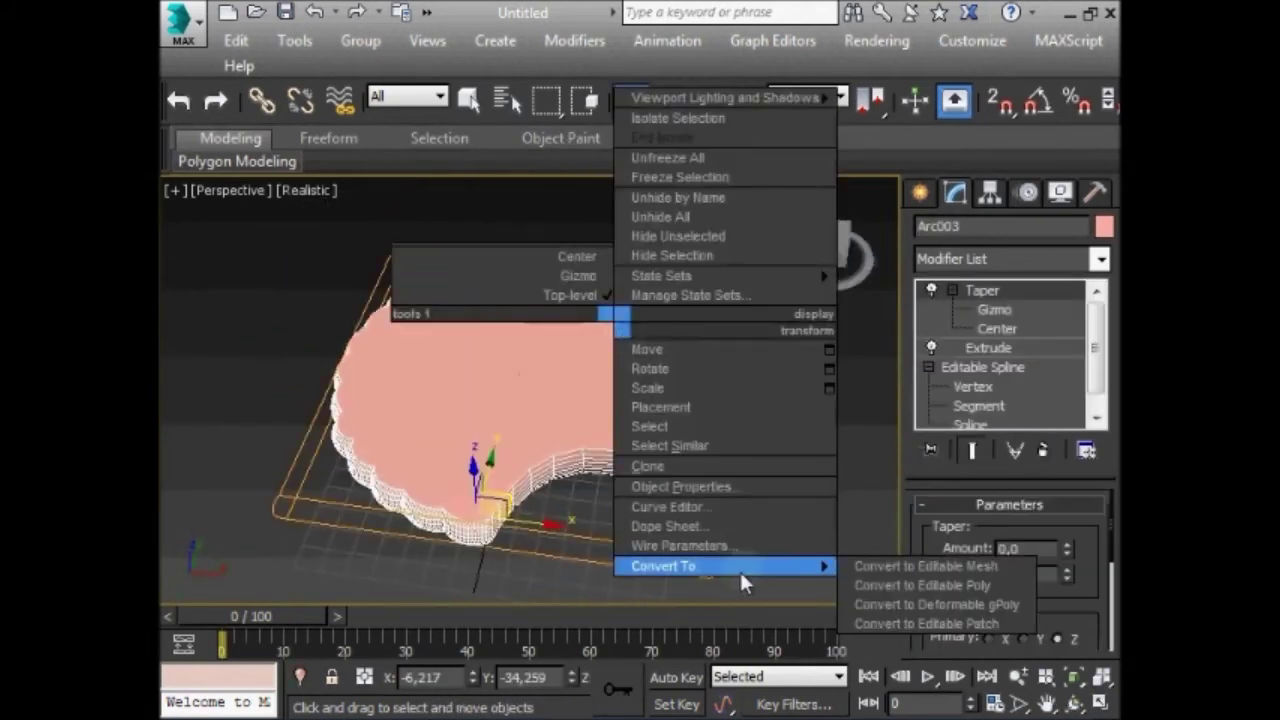
left_click(934, 566)
left_click(779, 415)
left_click(577, 331)
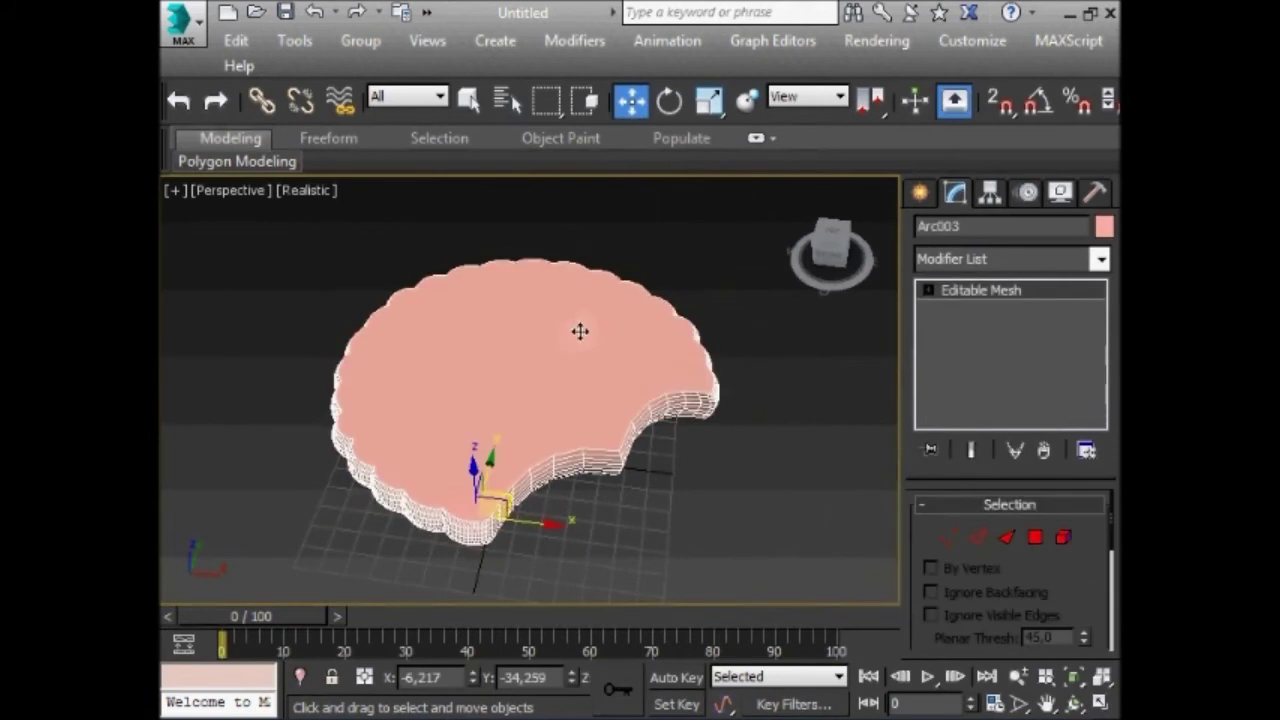
left_click(1100, 703)
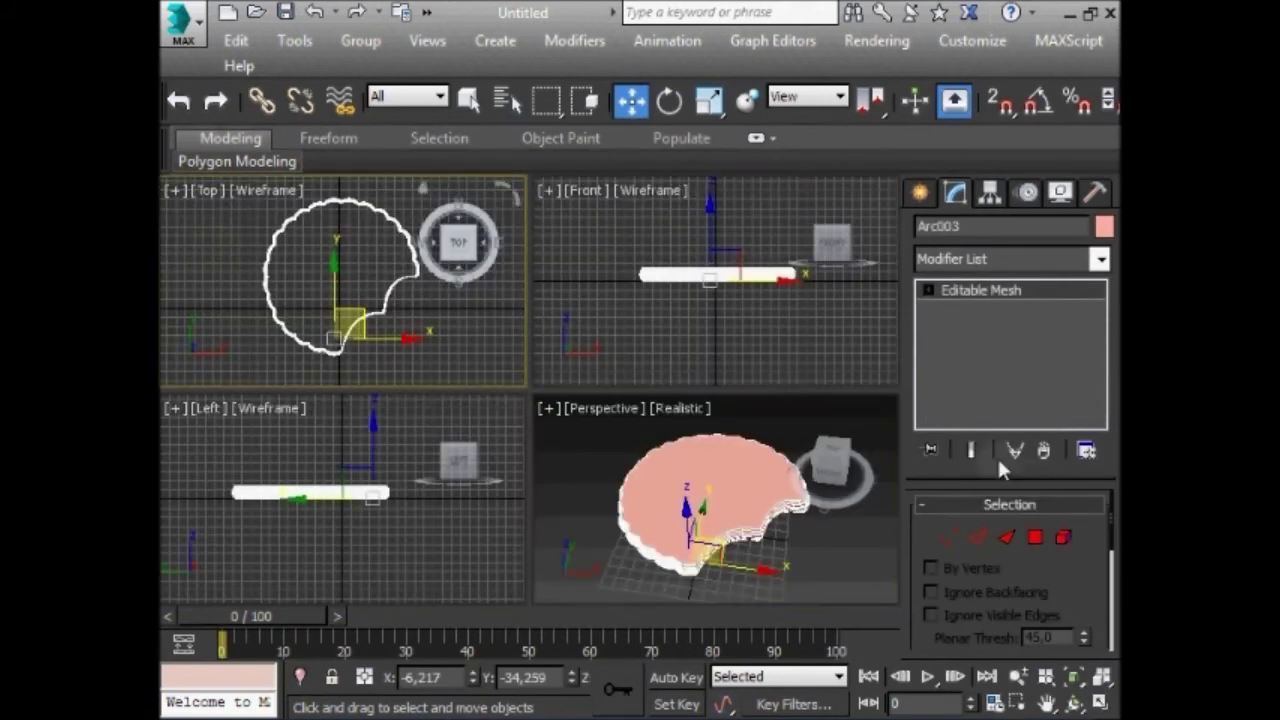
- Start creating a Standard Primitives cone
left_click(920, 194)
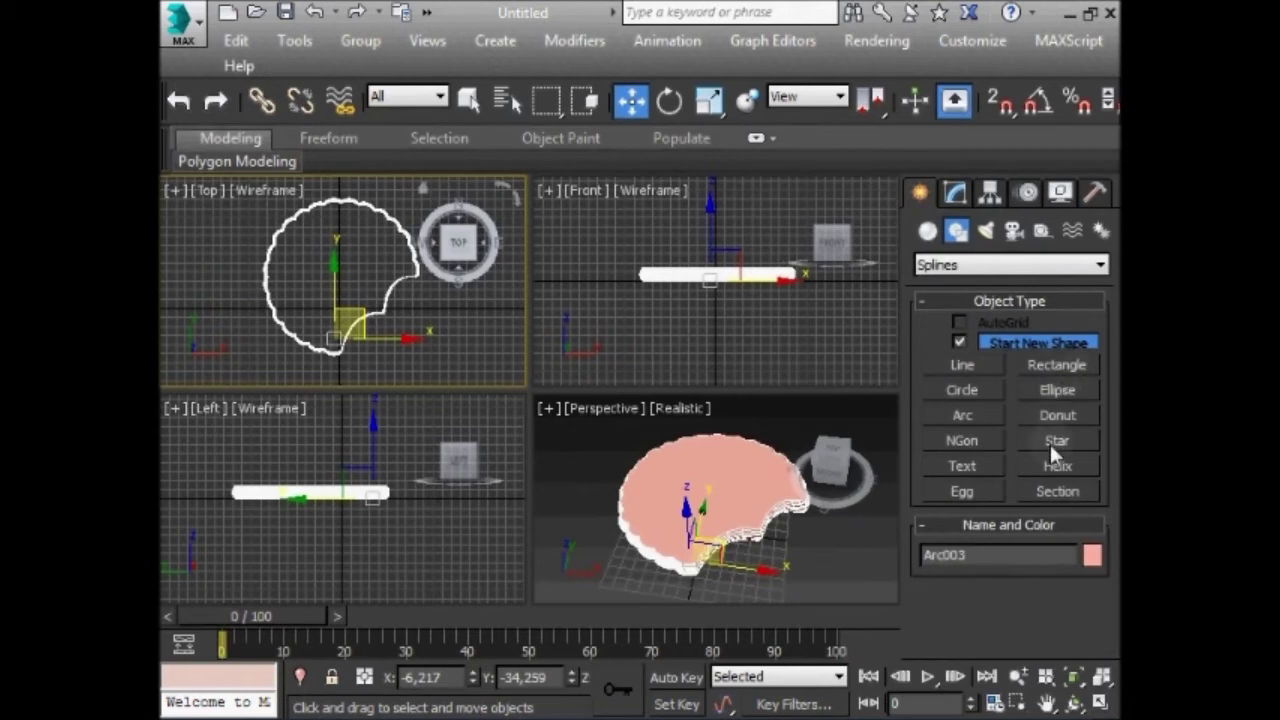
left_click(928, 230)
left_click(1071, 345)
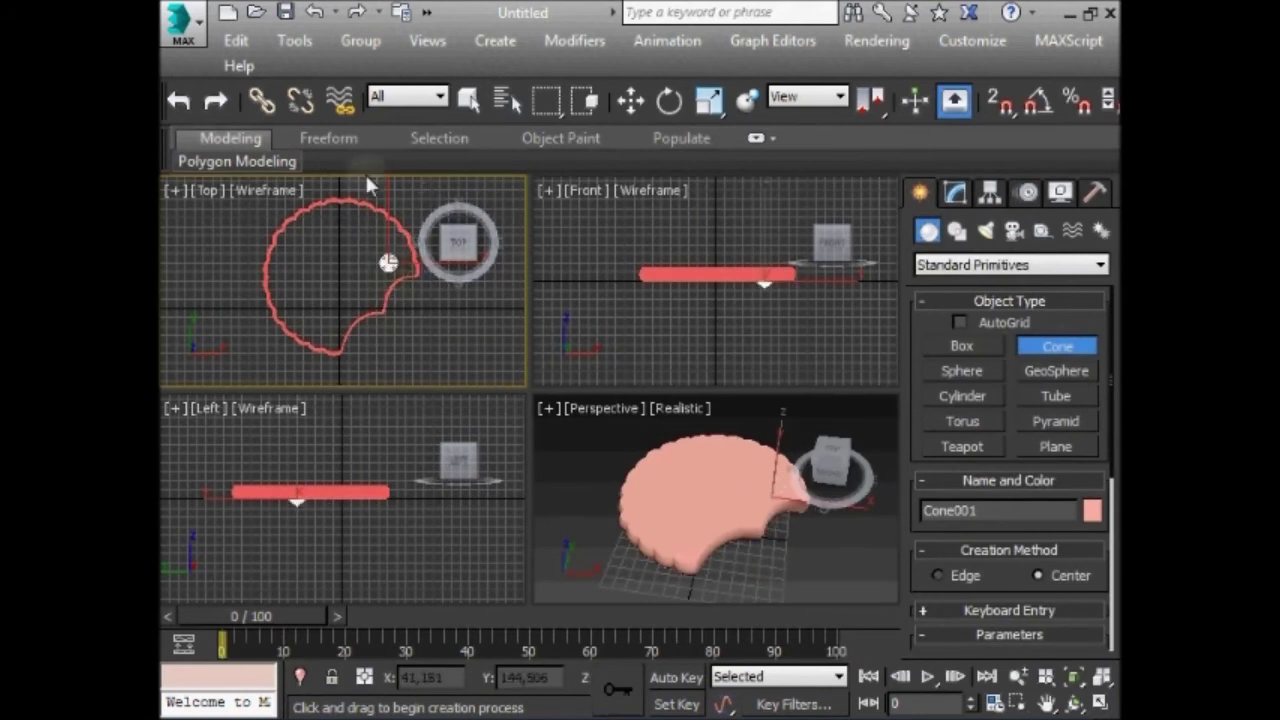
- In the maximized Front view, set Cone001's Height to -9.219 so it points downward
key("w")
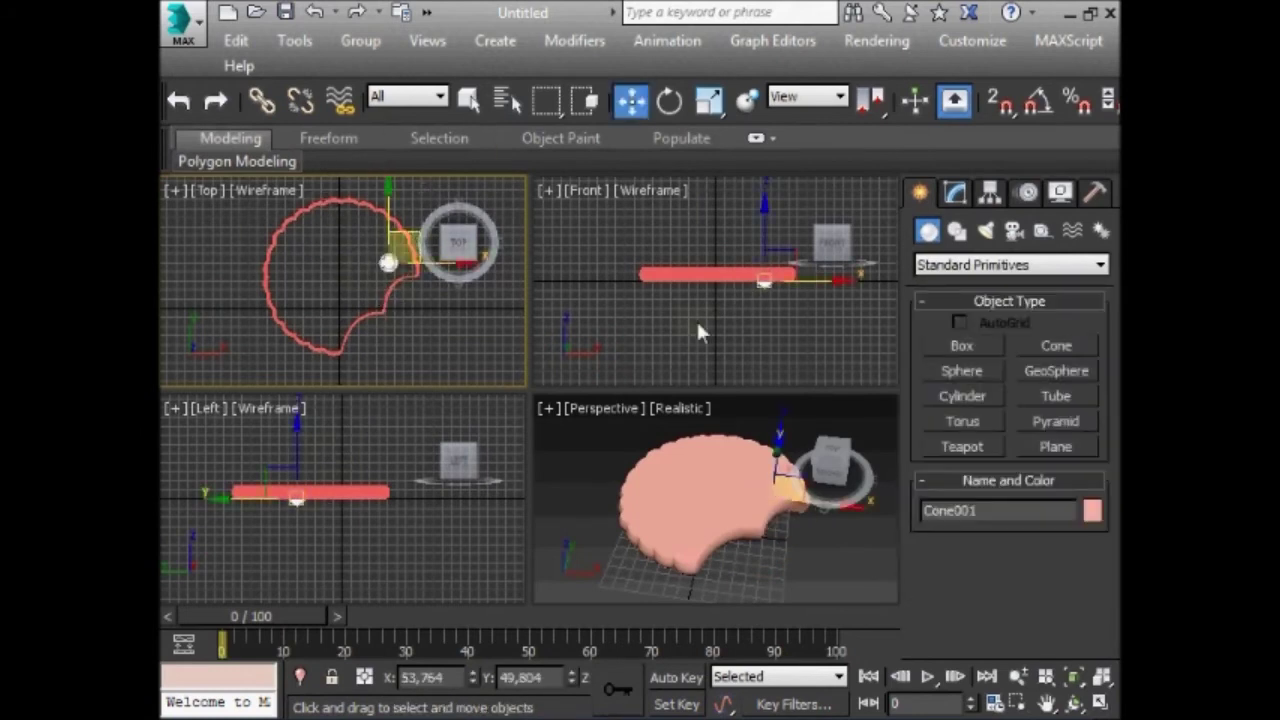
right_click(750, 218)
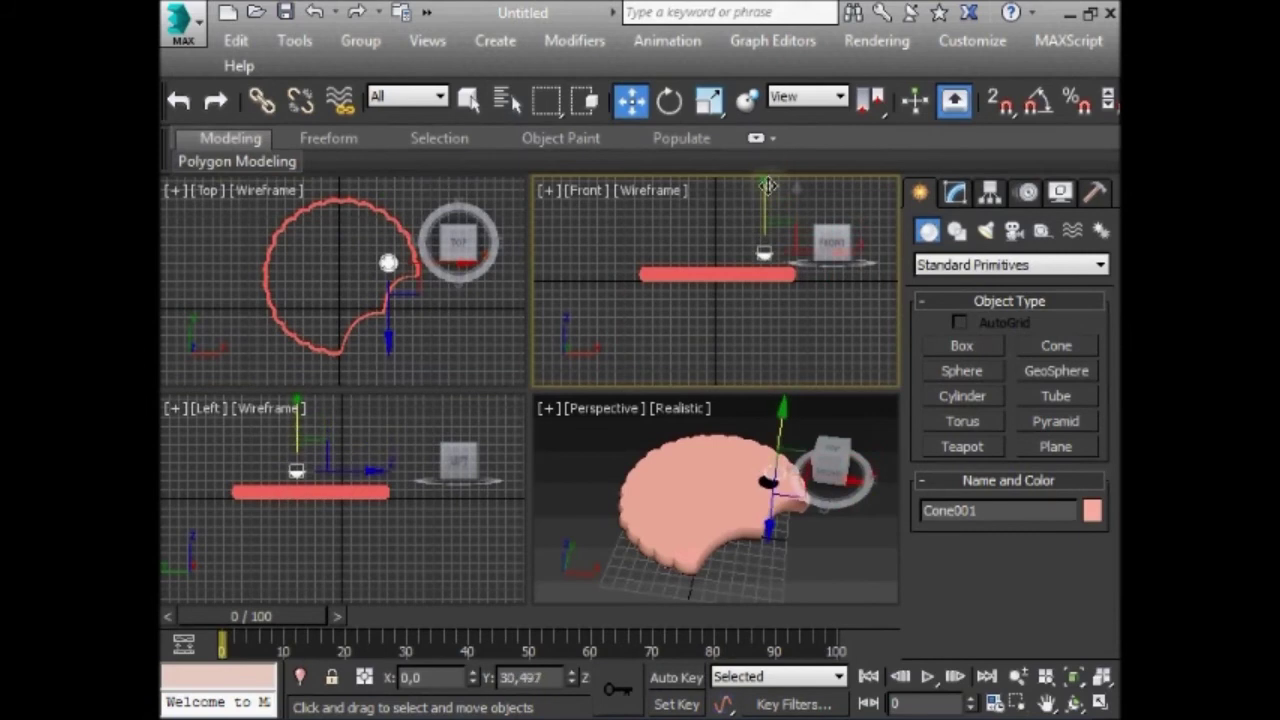
left_click(1100, 708)
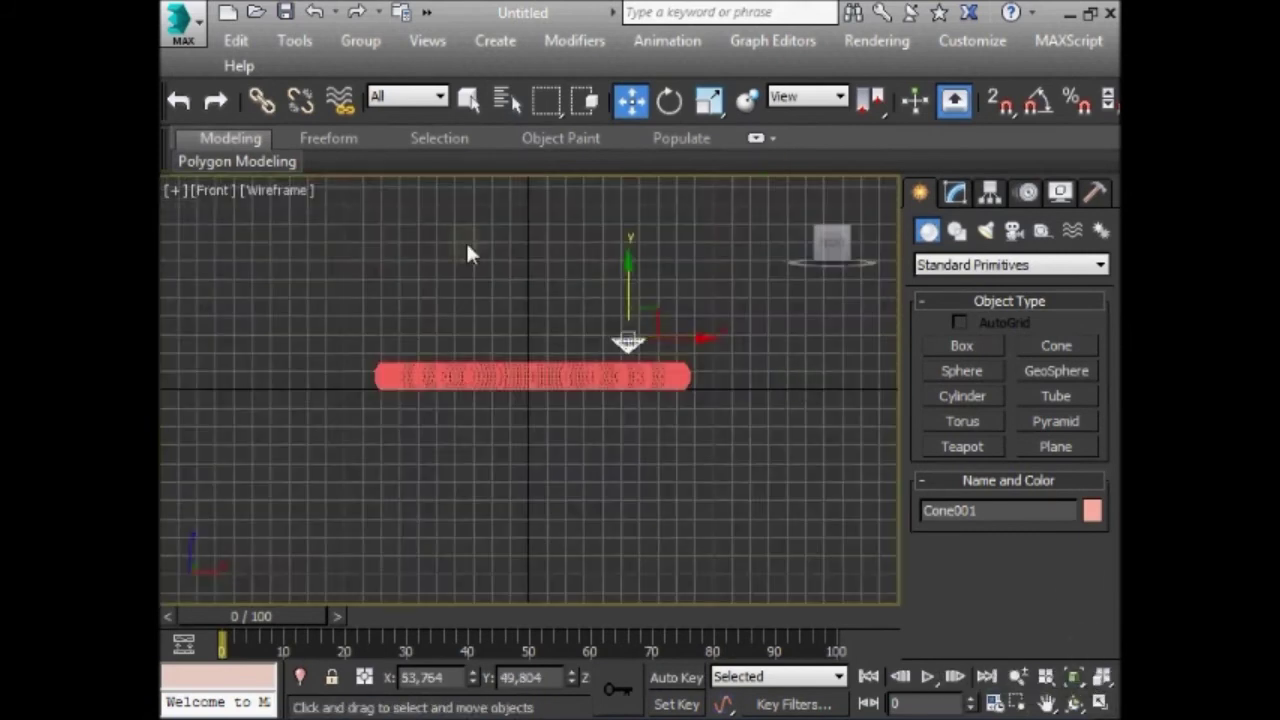
scroll(657, 268, "up", 2)
left_click(955, 193)
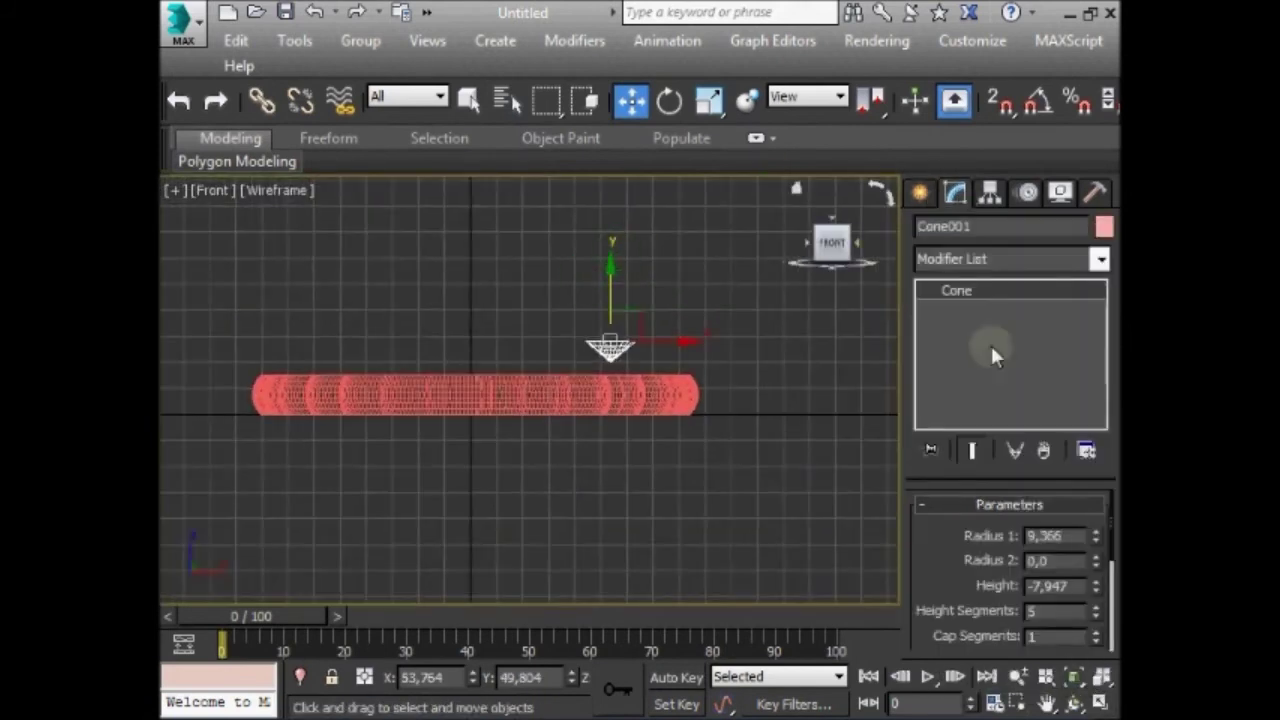
left_click_drag(1097, 577, 1099, 586)
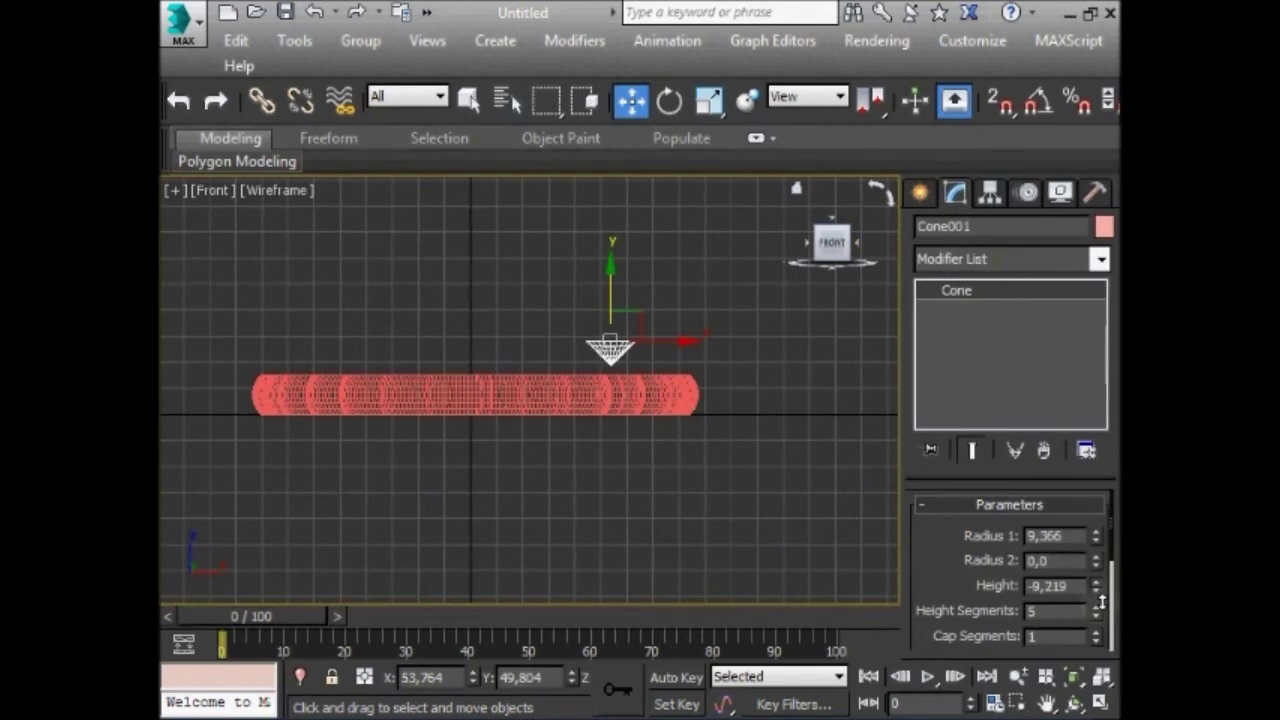
left_click(930, 192)
- Add a Taper modifier to Cone001 with Amount about 0.92 to pinch it to a point
left_click(955, 193)
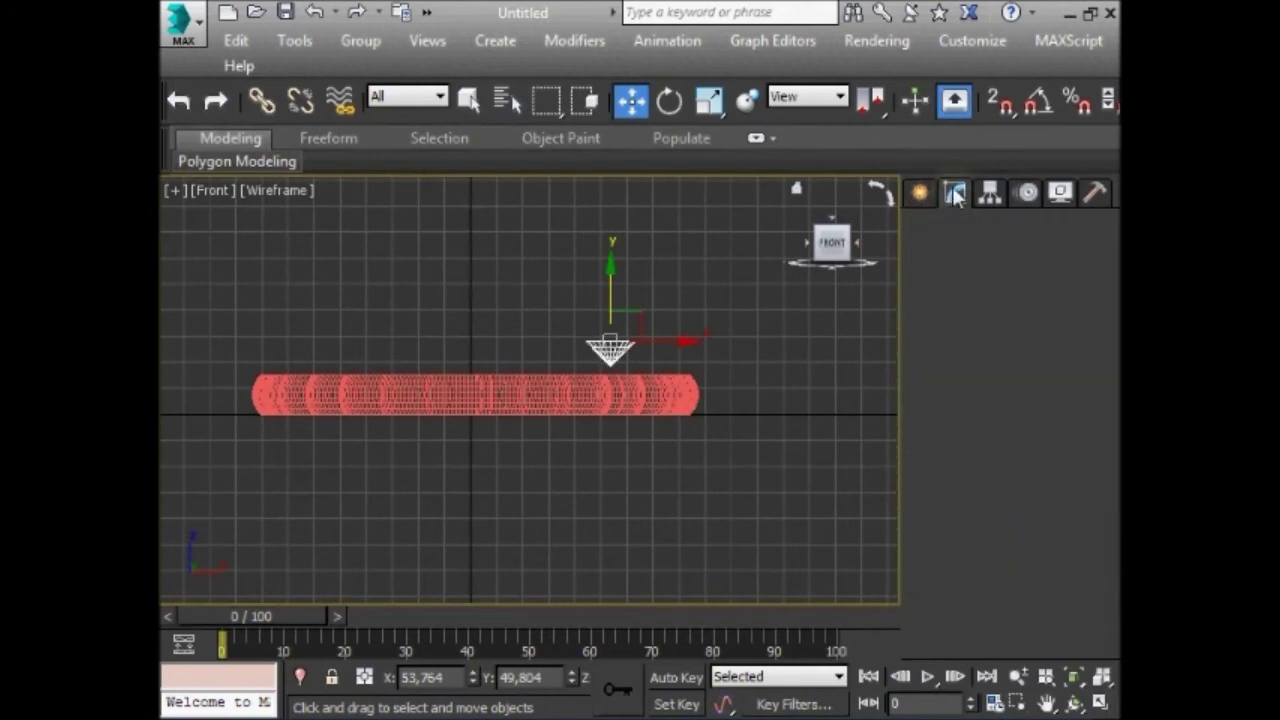
left_click(1100, 251)
scroll(1000, 400, "down", 15)
scroll(957, 600, "down", 10)
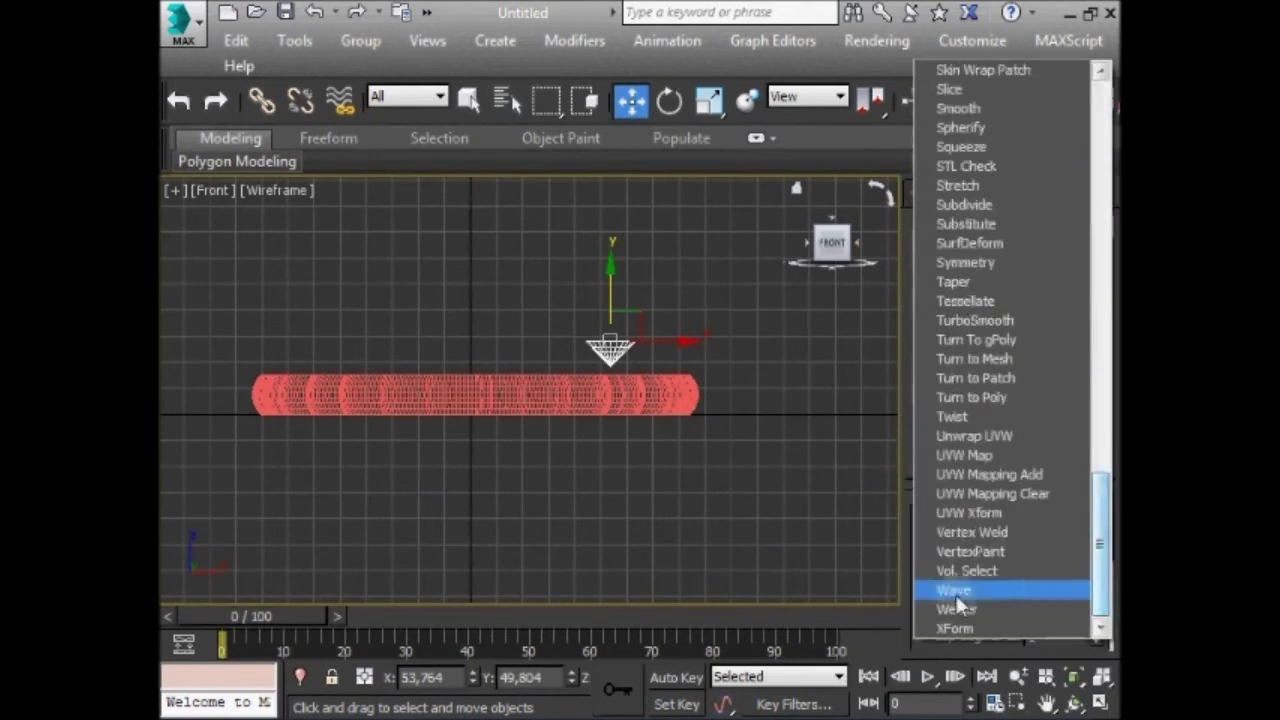
left_click(958, 284)
left_click_drag(1066, 548, 1088, 442)
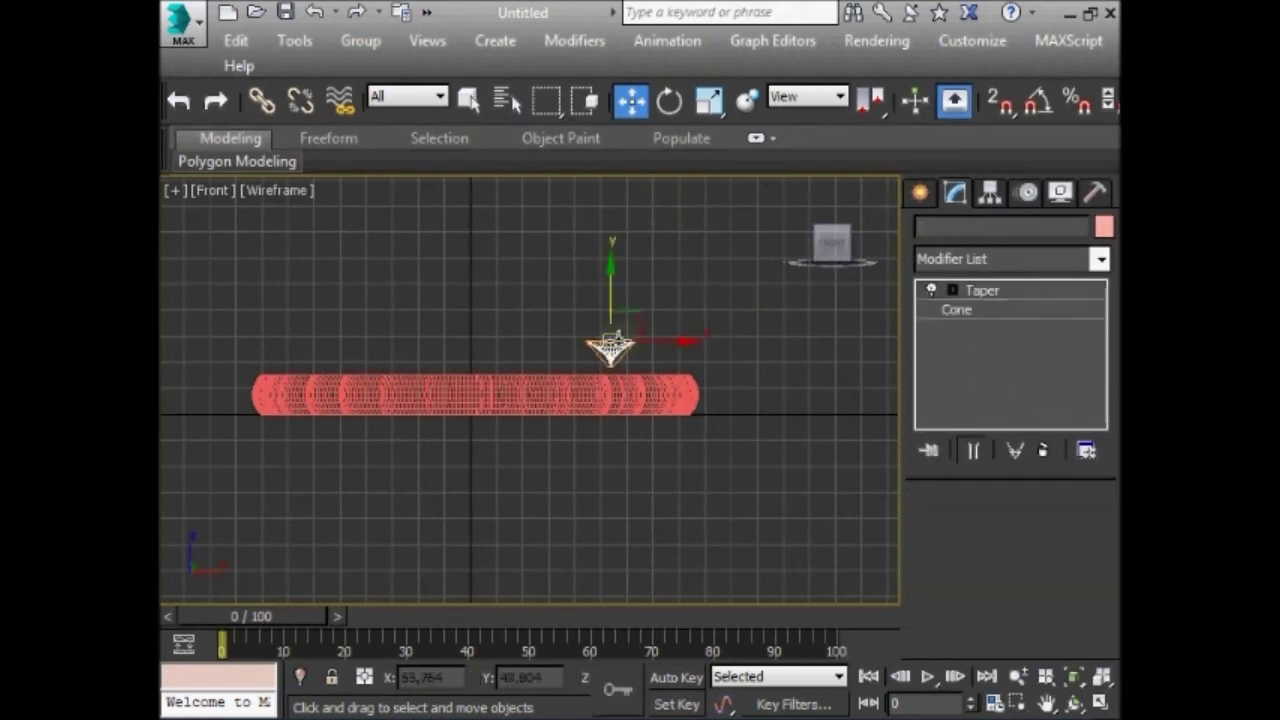
- Convert the tapered cone to an Editable Mesh and select it in the maximized Top view
right_click(629, 345)
mouse_move(673, 582)
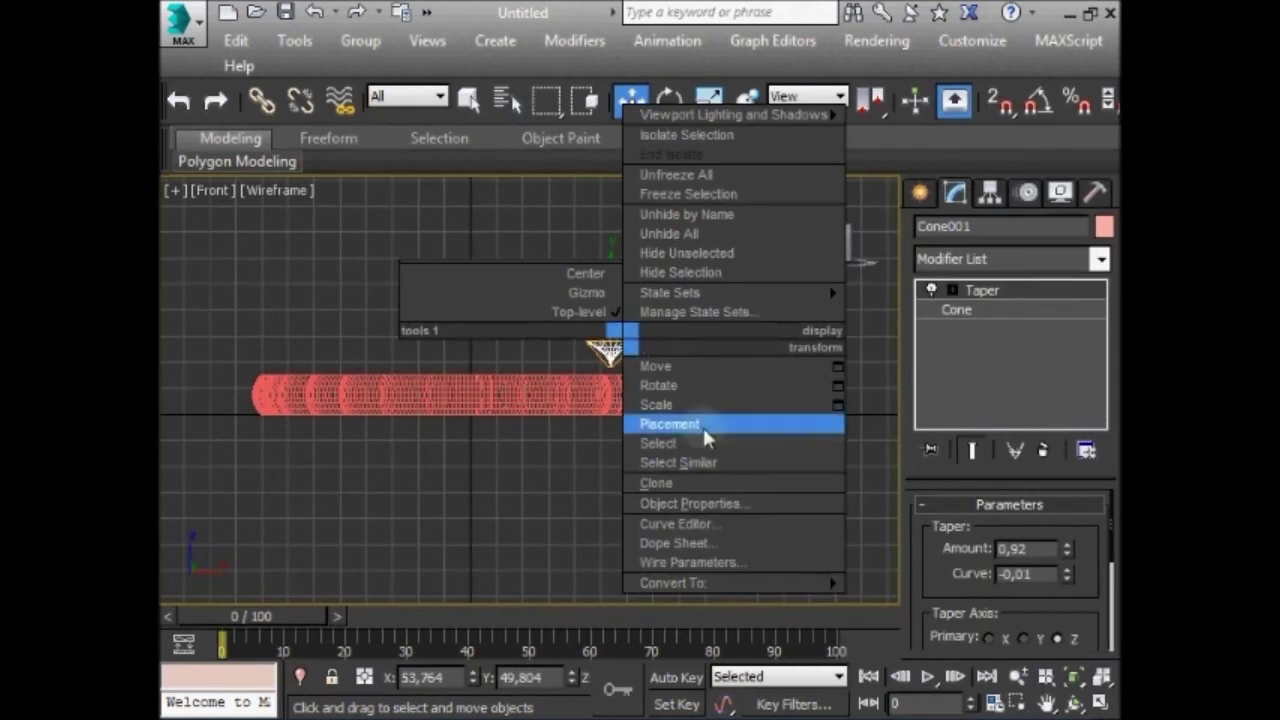
left_click(877, 583)
left_click(592, 320)
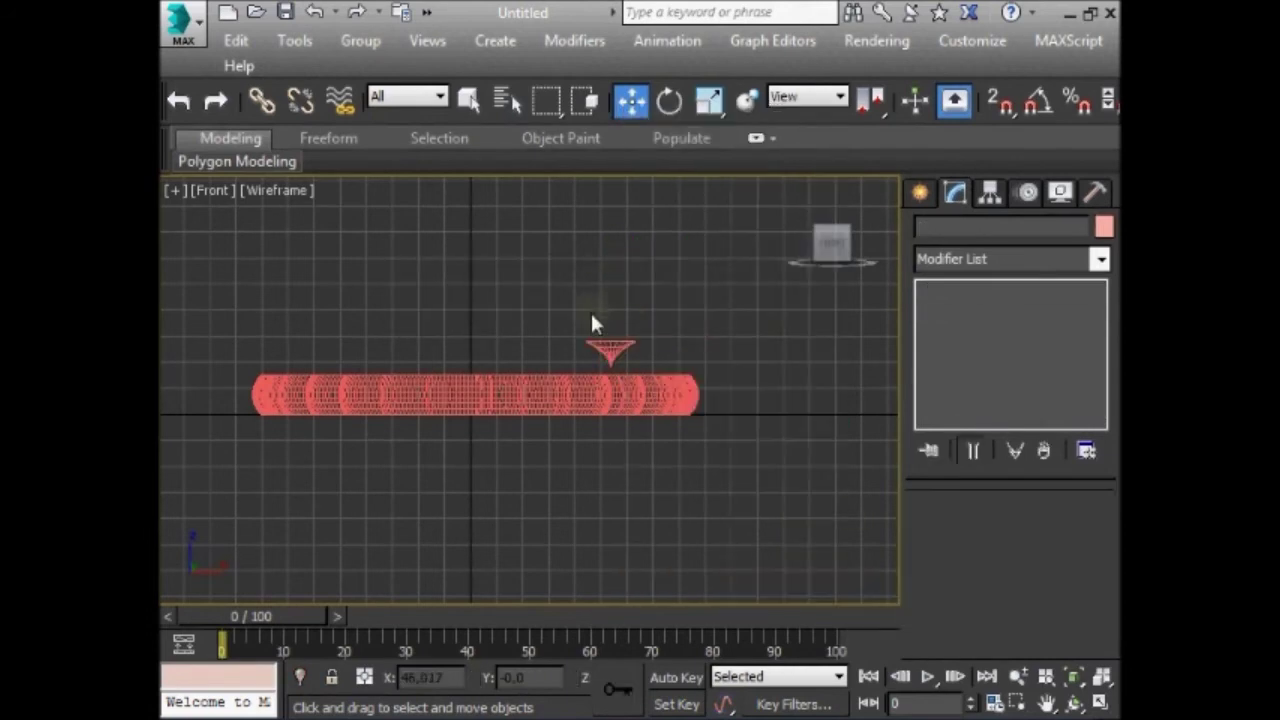
left_click(1102, 680)
right_click(365, 267)
right_click(515, 316)
left_click(1100, 704)
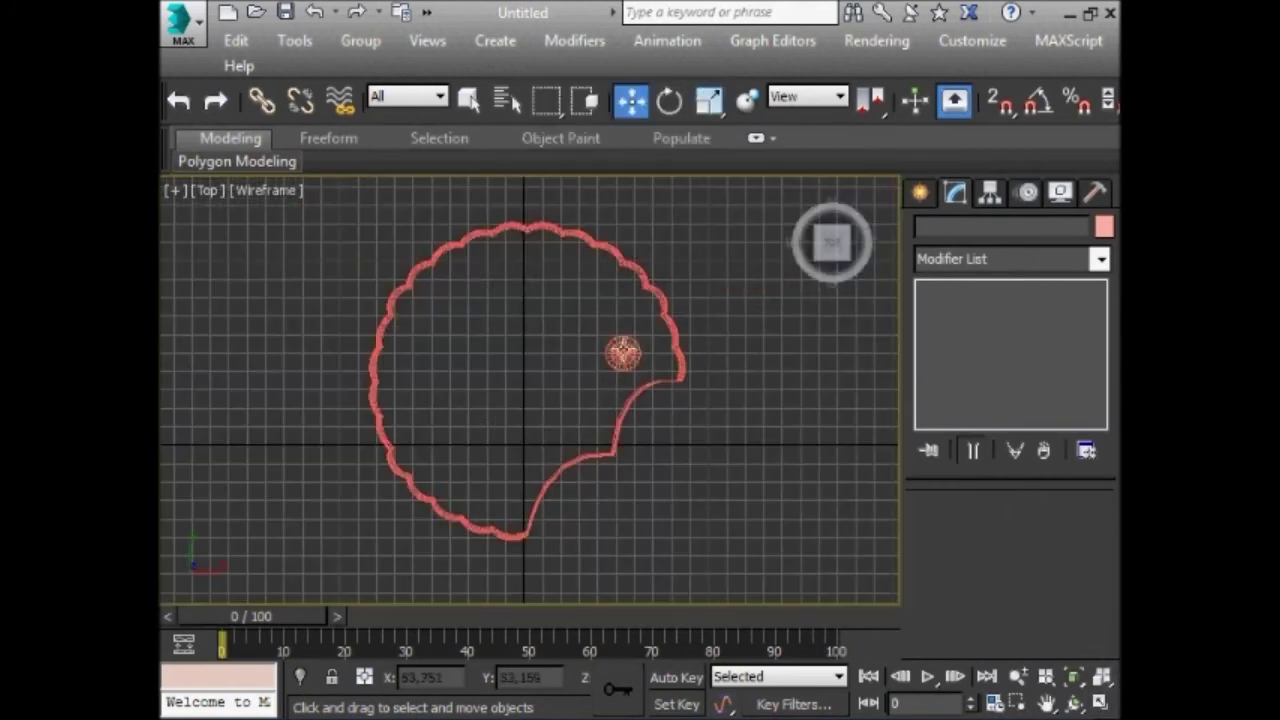
left_click(625, 350)
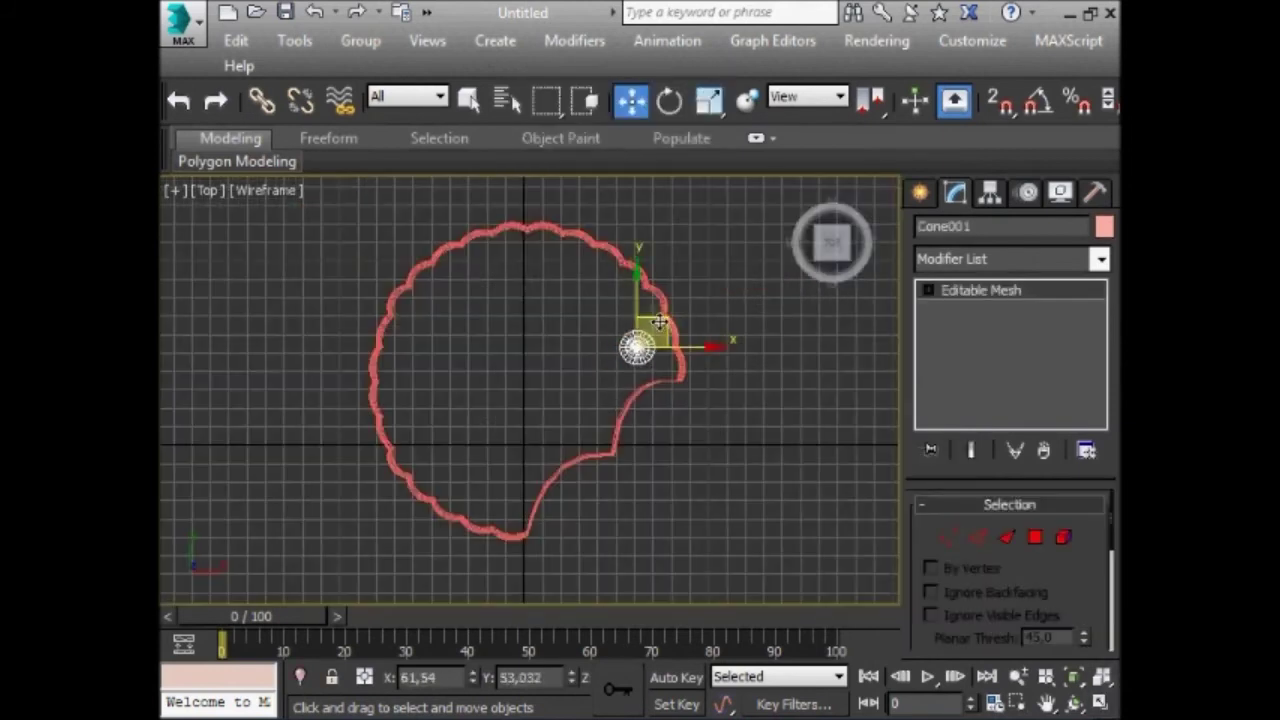
- Clone the cone into 15 copies and move several onto the biscuit's lower, left and upper areas
left_click_drag(659, 321, 697, 357, "shift")
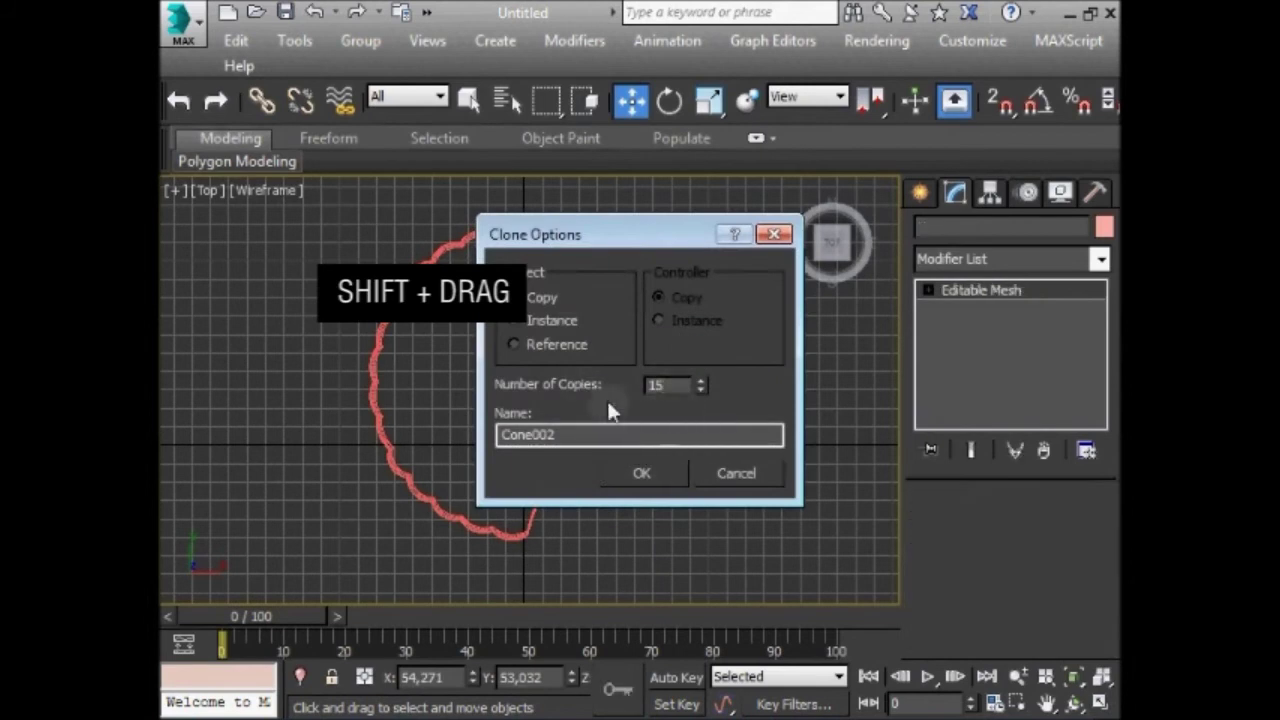
key("Return")
left_click_drag(462, 330, 522, 473)
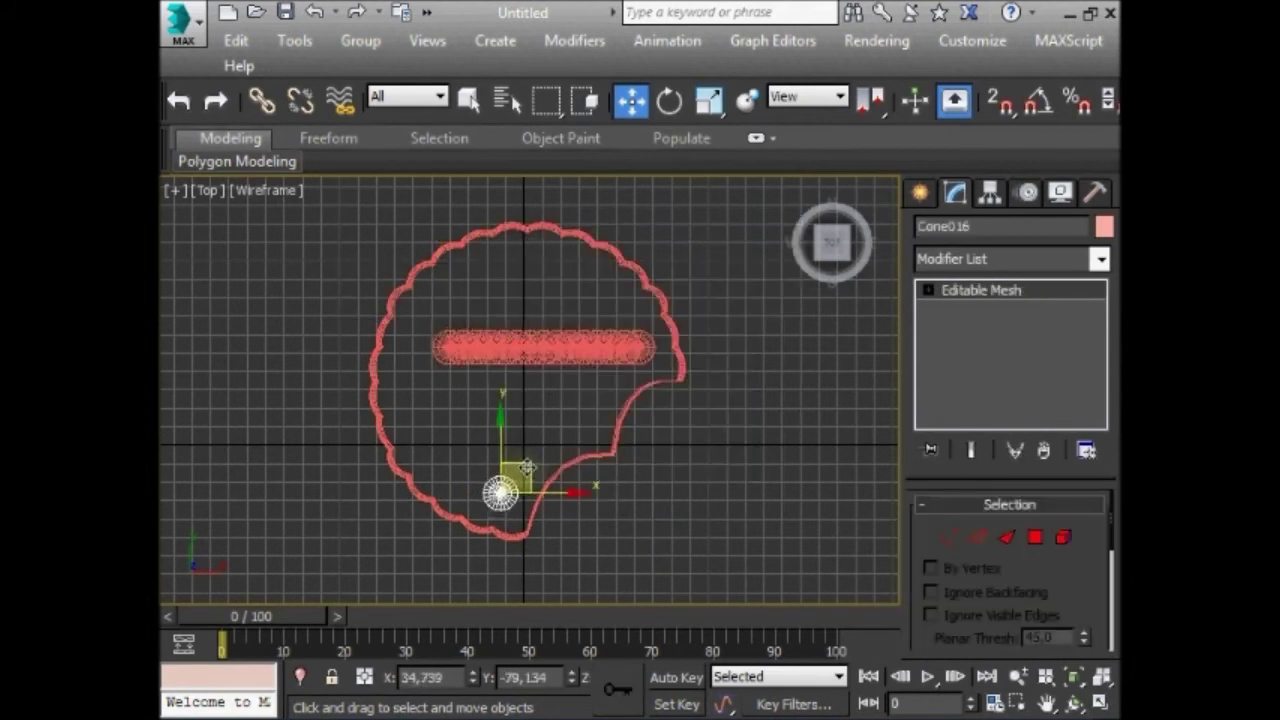
left_click_drag(438, 347, 452, 458)
mouse_move(443, 347)
left_mouse_down()
mouse_move(419, 413)
mouse_move(432, 410)
left_mouse_up()
left_click_drag(463, 347, 402, 353)
left_click_drag(433, 410, 423, 409)
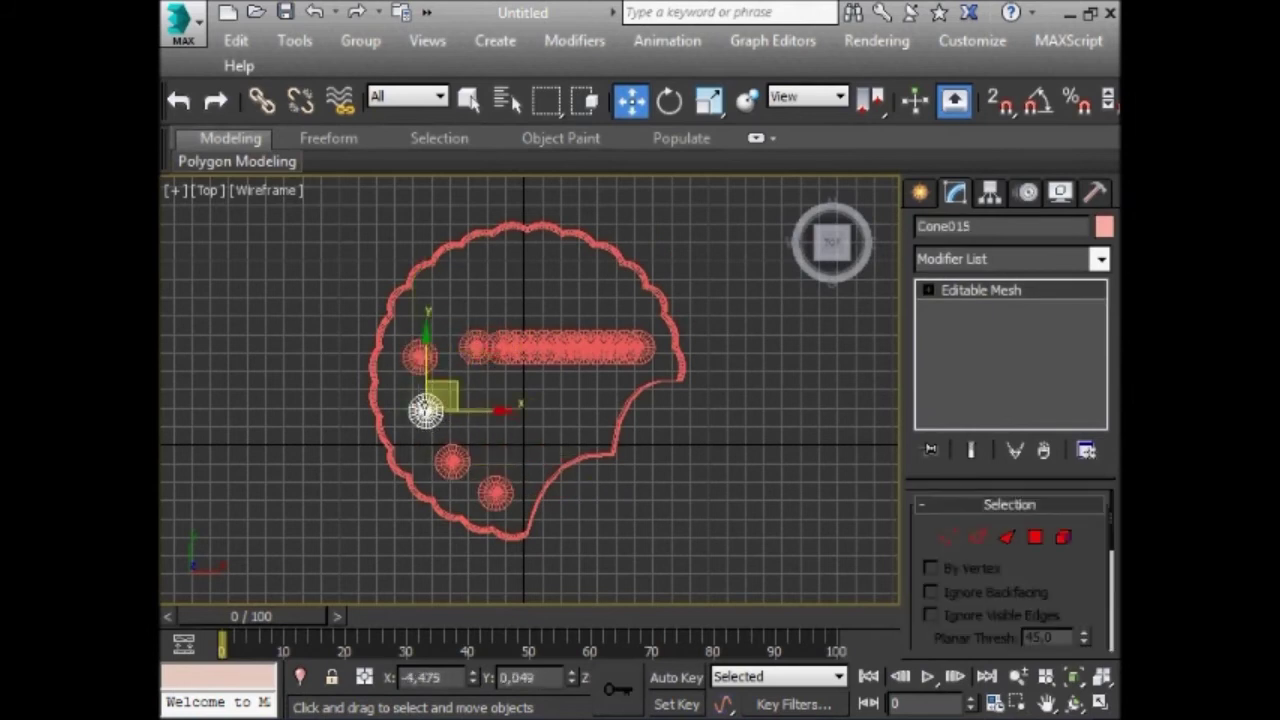
left_click_drag(472, 346, 449, 308)
left_click_drag(495, 347, 493, 281)
left_click_drag(502, 347, 540, 280)
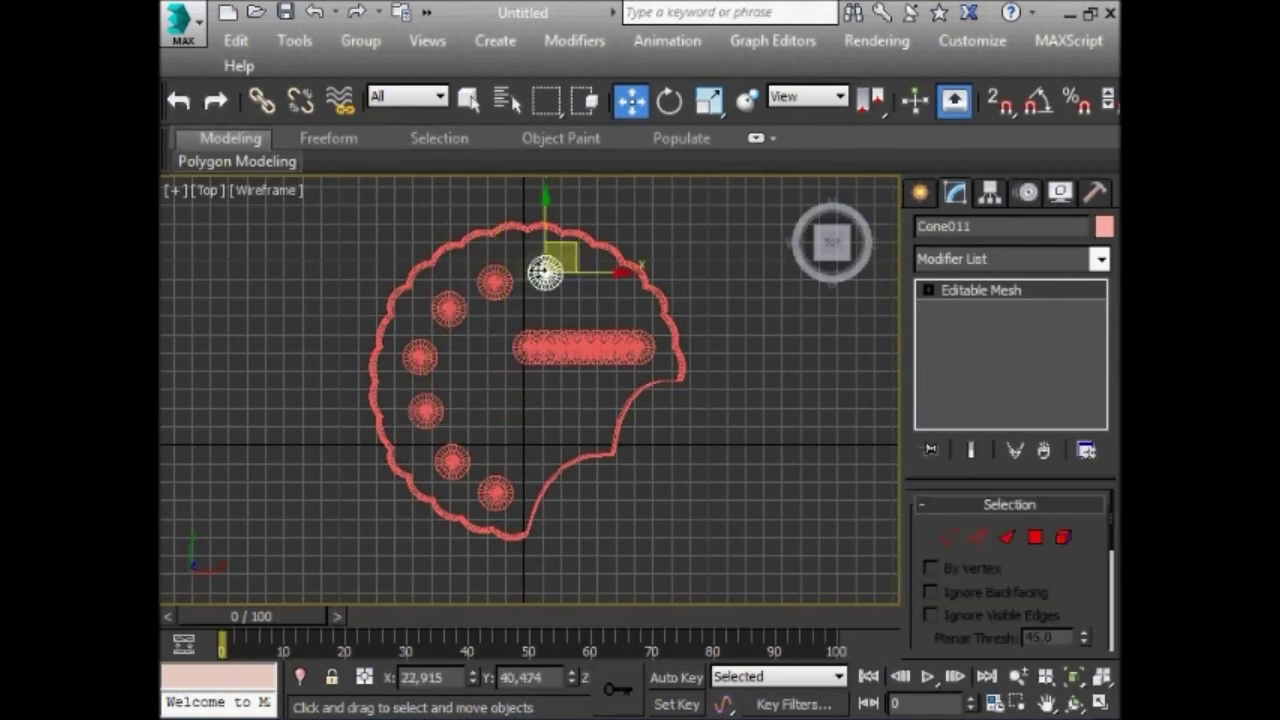
- Place the remaining cones across the biscuit's middle and right side, evening out their spacing
mouse_move(522, 347)
left_mouse_down()
mouse_move(600, 286)
mouse_move(583, 292)
left_mouse_up()
mouse_move(522, 347)
left_mouse_down()
mouse_move(466, 365)
mouse_move(497, 330)
left_mouse_up()
left_click_drag(600, 347, 479, 420)
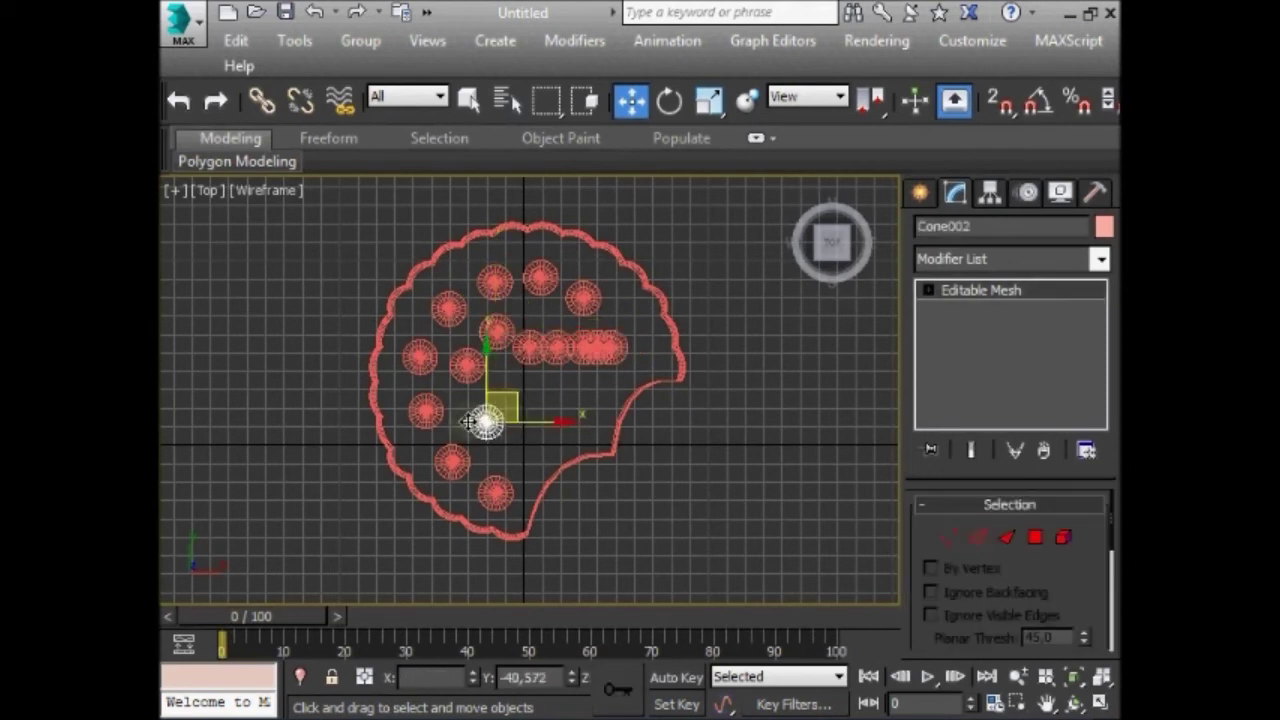
left_click_drag(553, 347, 528, 449)
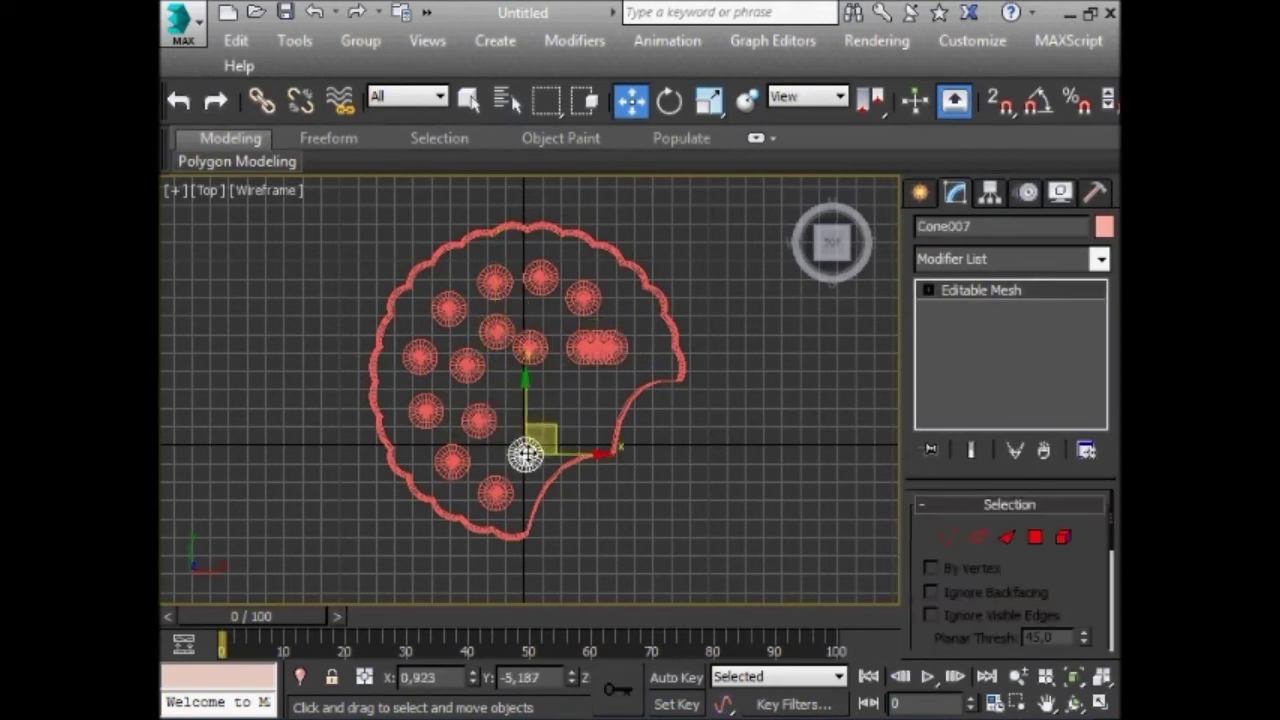
mouse_move(590, 347)
left_mouse_down()
mouse_move(527, 403)
mouse_move(546, 393)
left_mouse_up()
left_click_drag(549, 347, 613, 379)
left_click(531, 343)
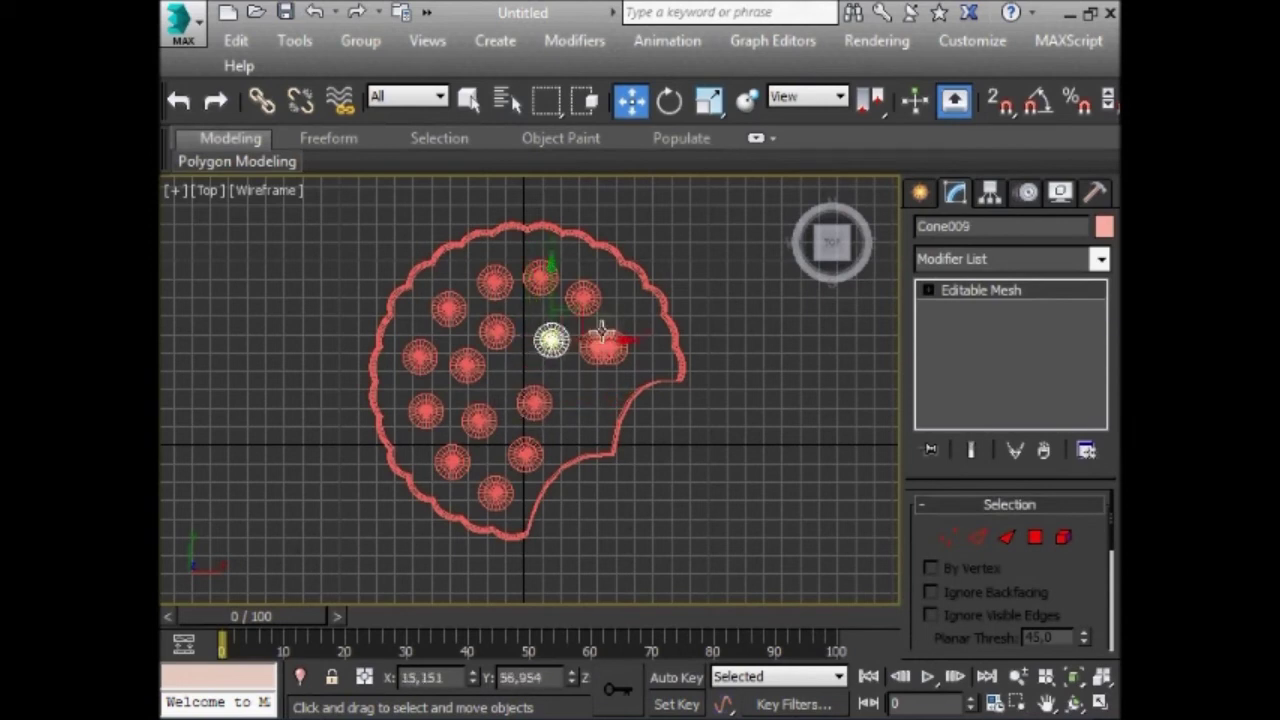
left_click(806, 360)
left_click(605, 347)
mouse_move(634, 324)
left_mouse_down()
mouse_move(615, 380)
mouse_move(609, 346)
left_mouse_up()
left_click_drag(520, 384, 503, 333)
left_click(812, 435)
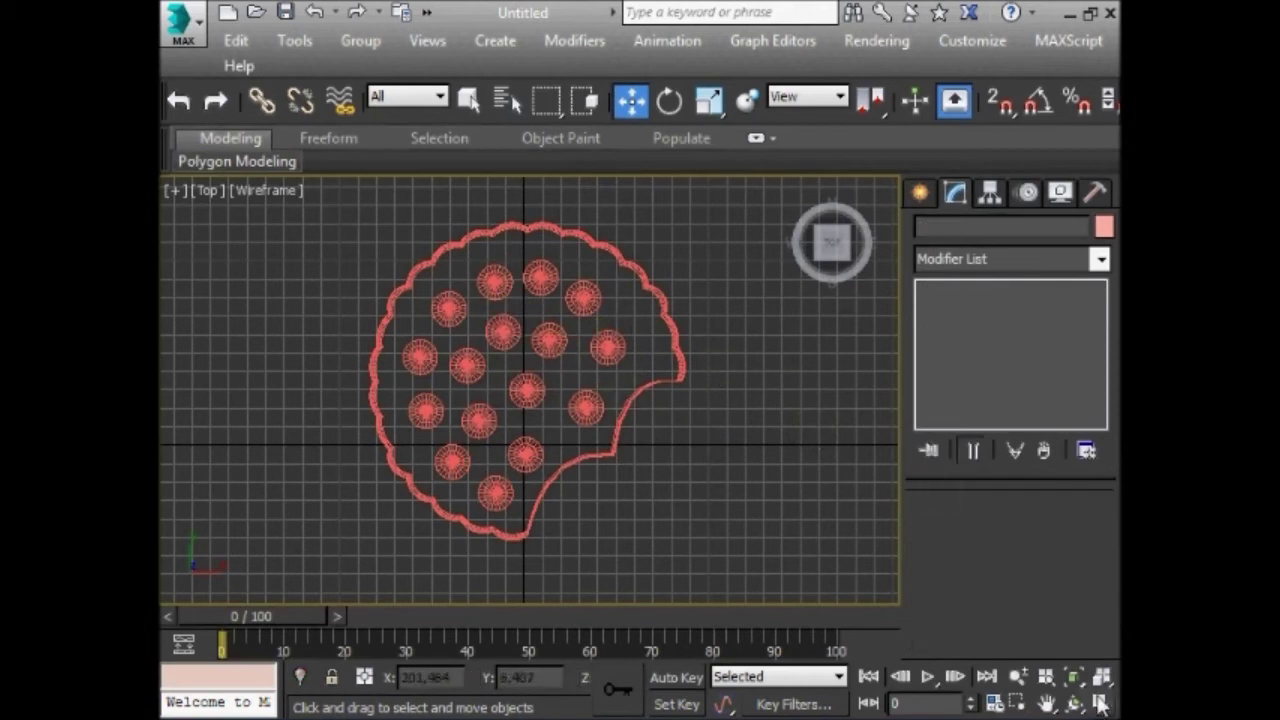
left_click(607, 347)
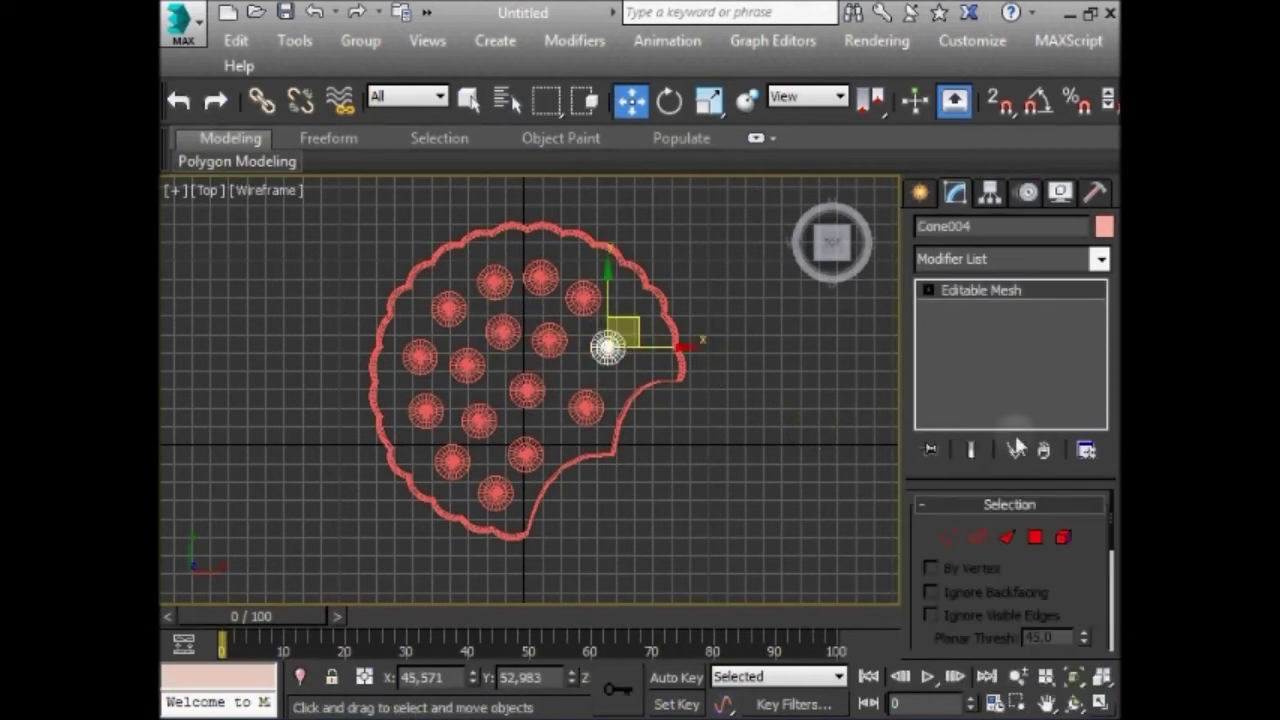
- Attach all the other cones to Cone004 using Edit Geometry > Attach
left_click(985, 505)
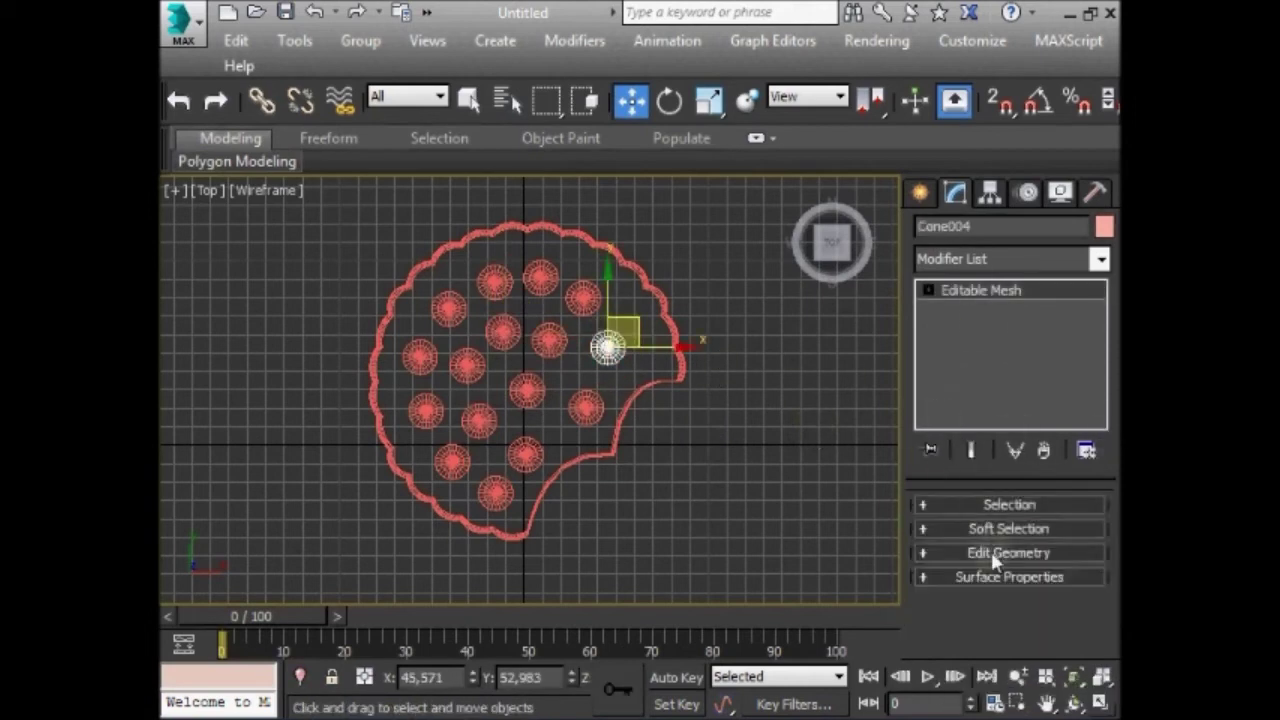
left_click(993, 553)
left_click(960, 556)
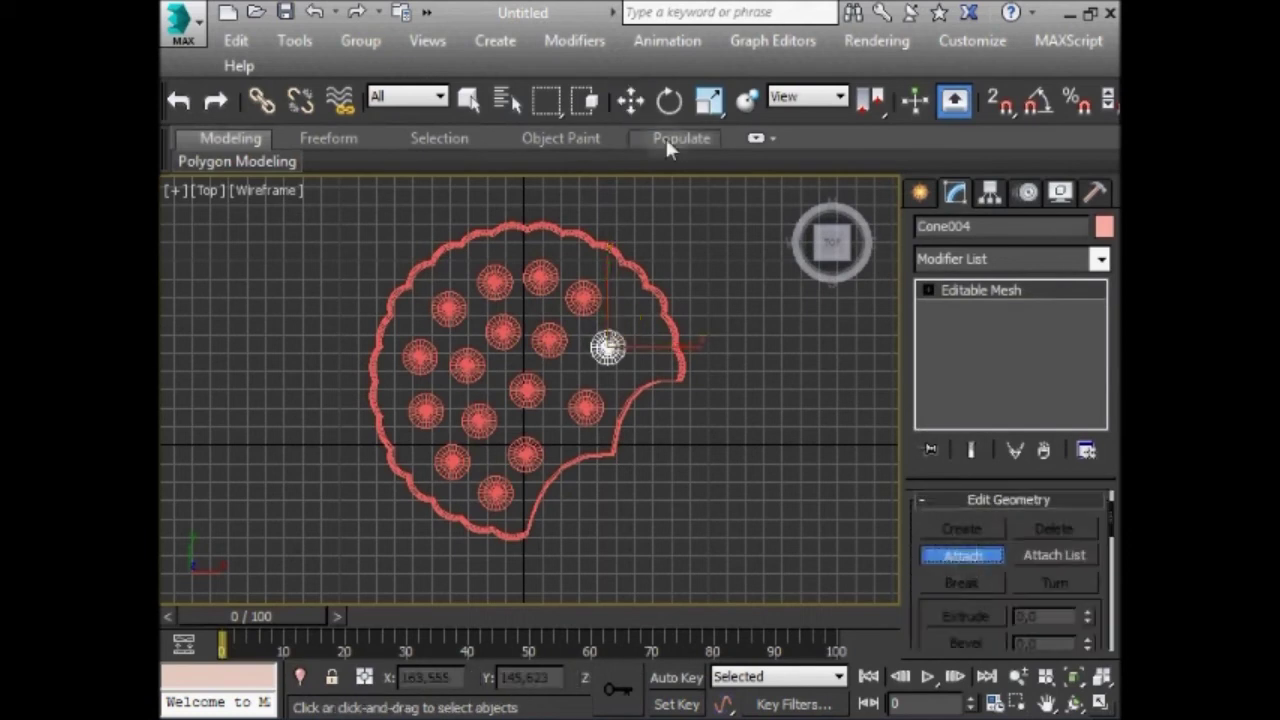
left_click(494, 281)
left_click(549, 340)
left_click(586, 407)
left_click(527, 390)
left_click(467, 365)
left_click(448, 309)
left_click(421, 355)
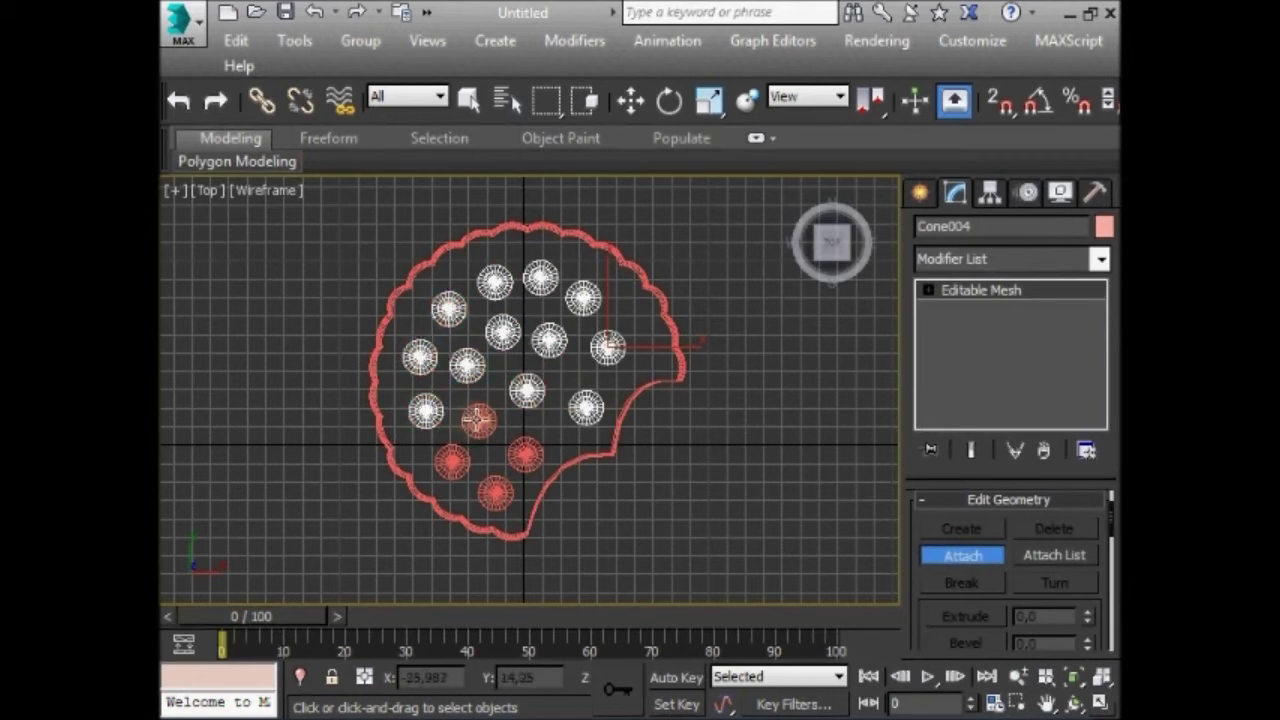
left_click(525, 454)
left_click(495, 492)
left_click(452, 461)
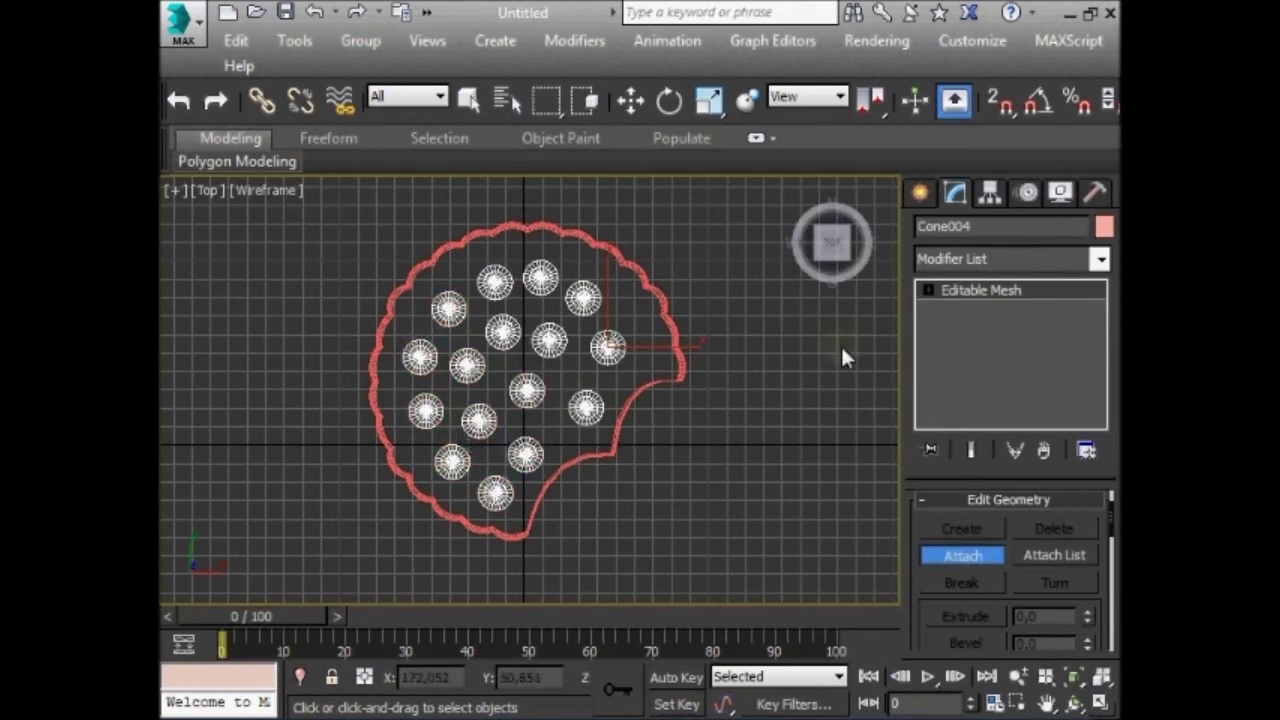
- In the maximized Front view, lower Cone004 into the biscuit's top, then select Arc003
left_click(632, 101)
left_click(694, 240)
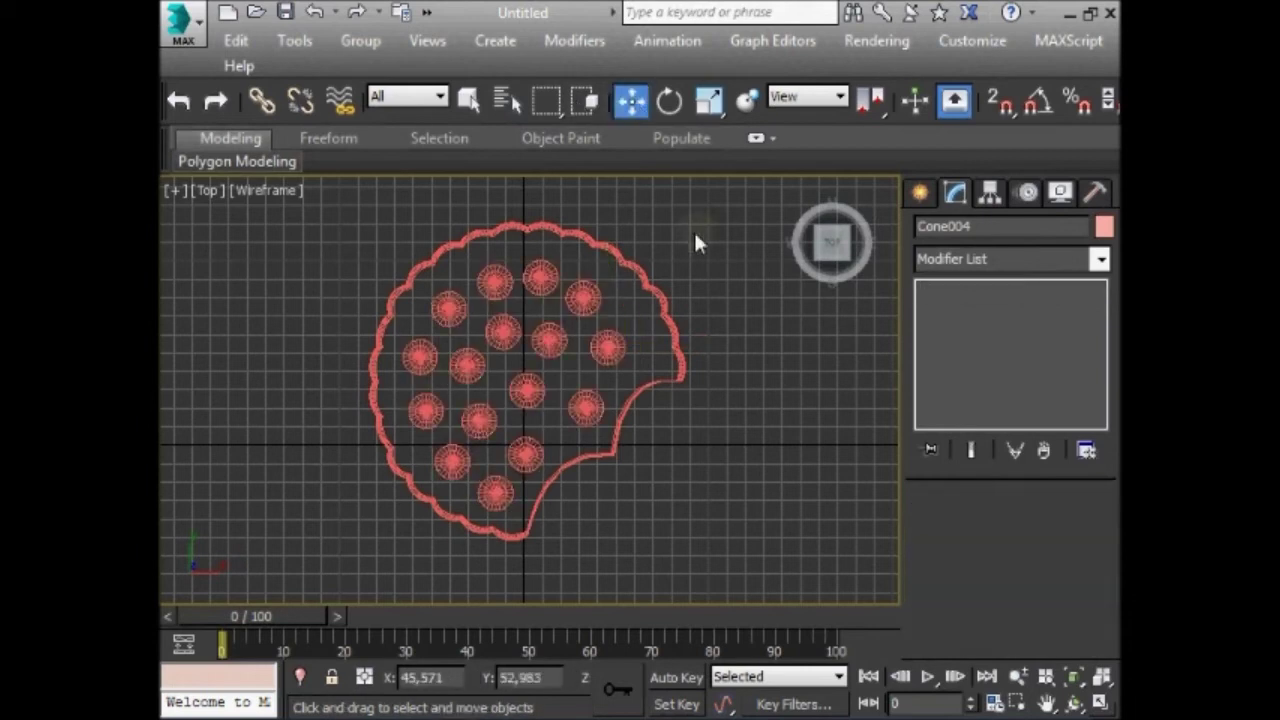
left_click(636, 268)
left_click(1100, 702)
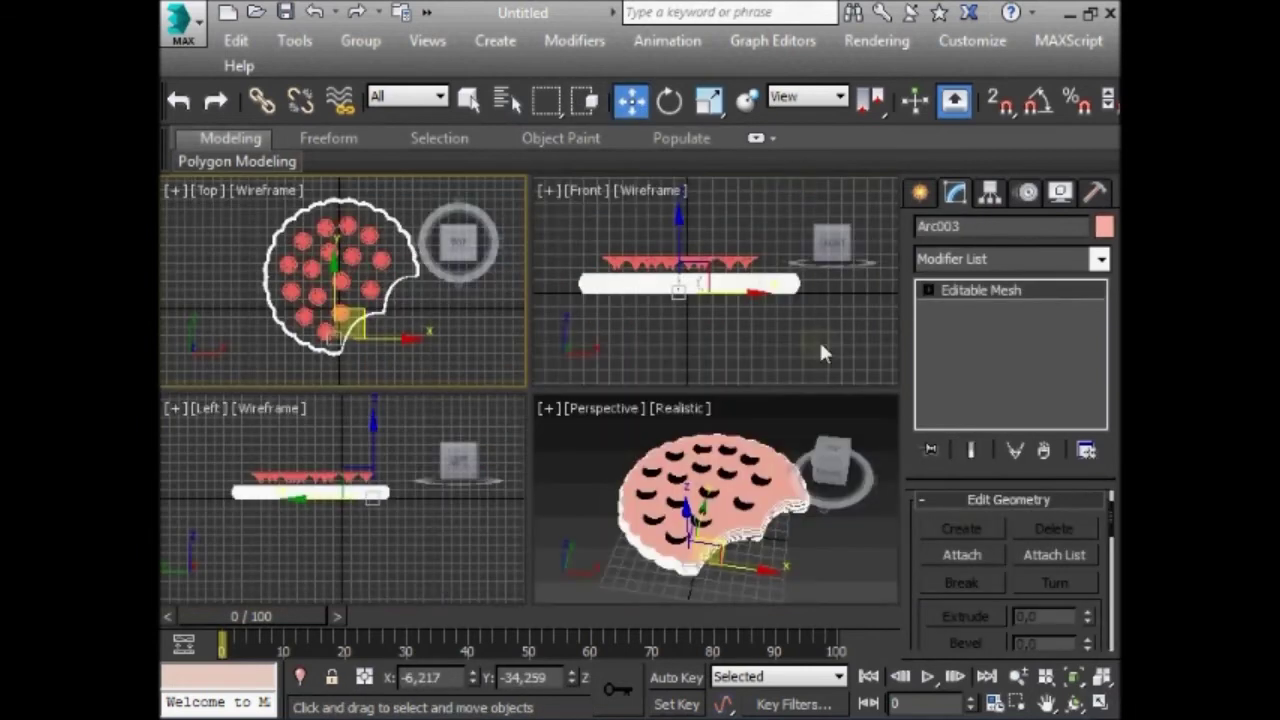
right_click(750, 222)
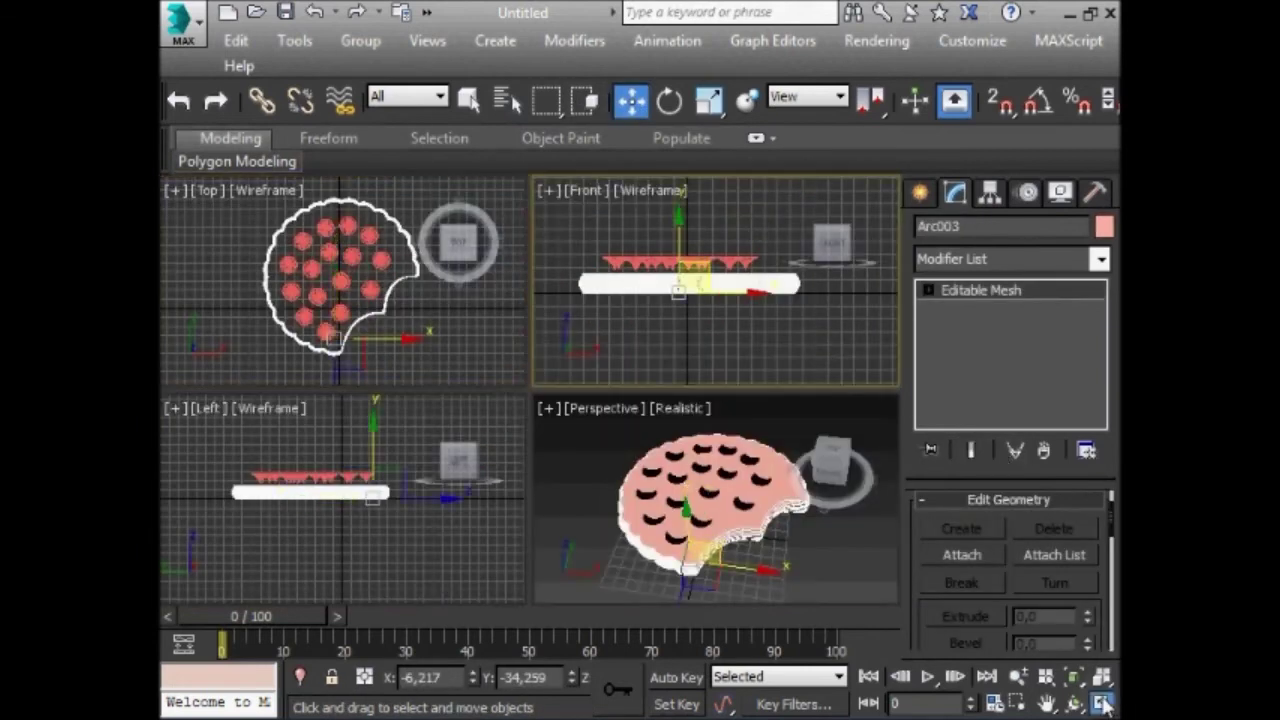
left_click(1100, 702)
left_click(592, 350)
left_click_drag(606, 268, 596, 291)
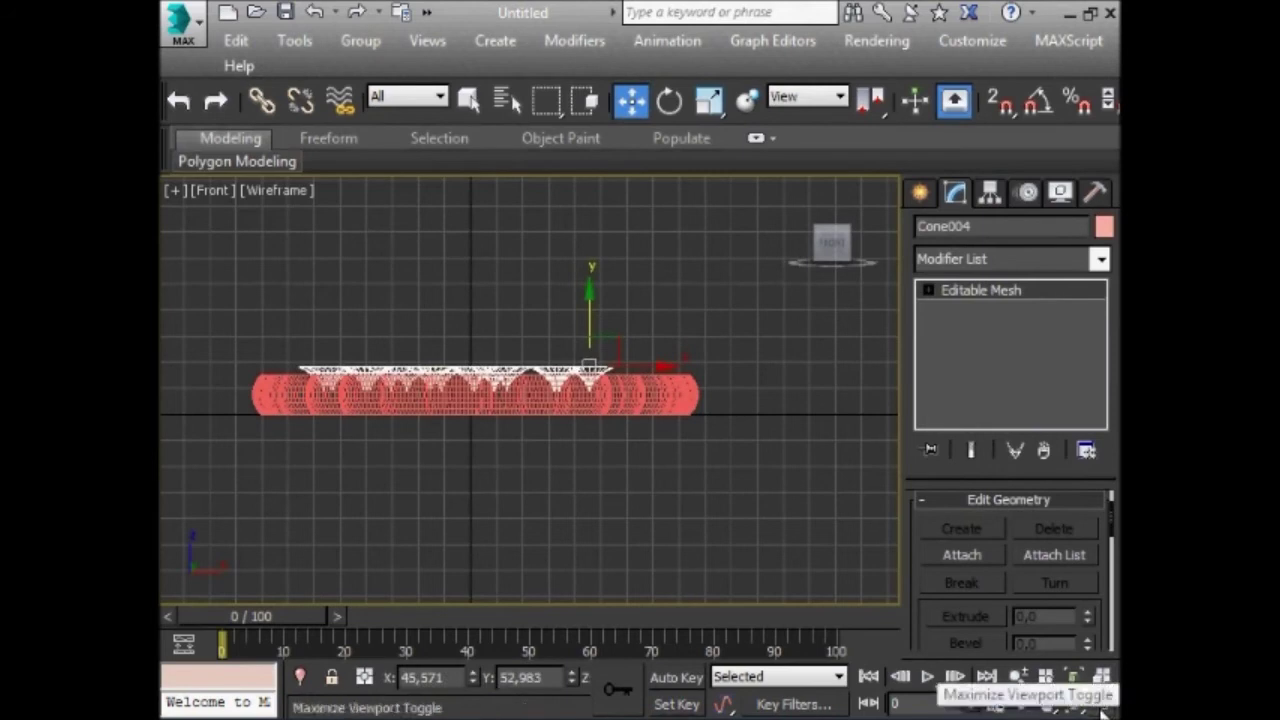
left_click(1100, 704)
left_click(641, 462)
left_click(643, 464)
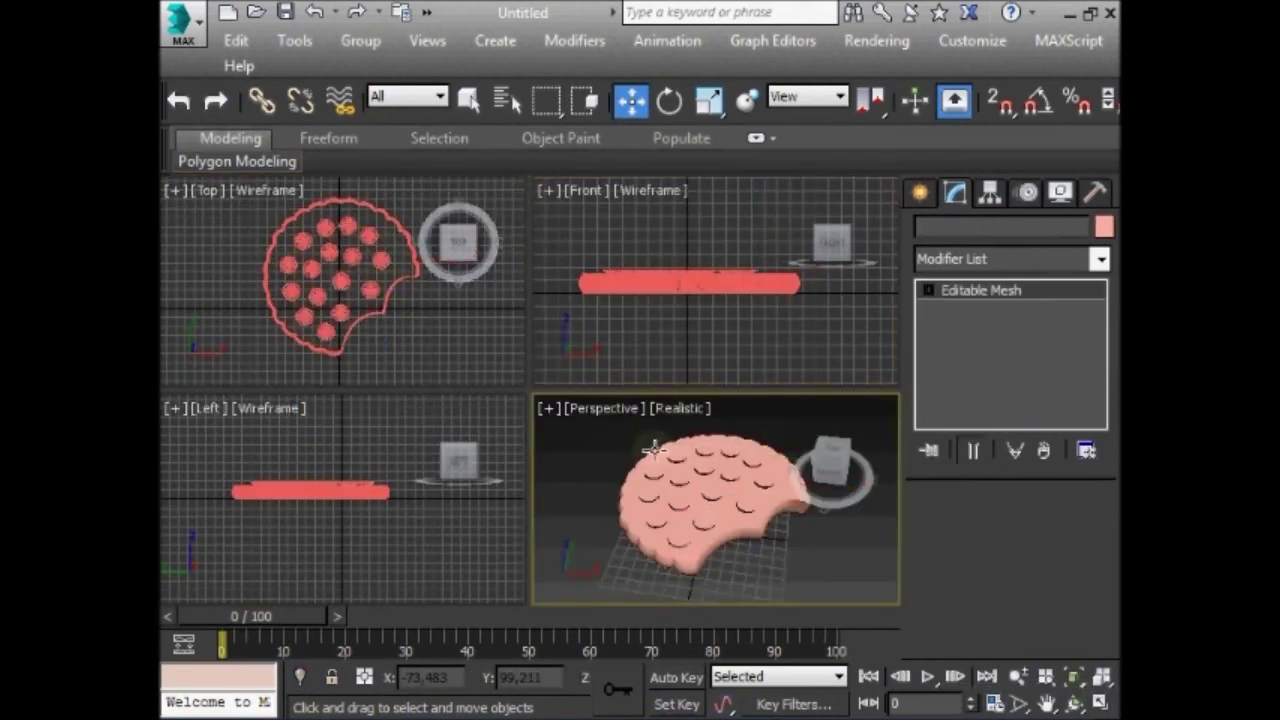
left_click(925, 190)
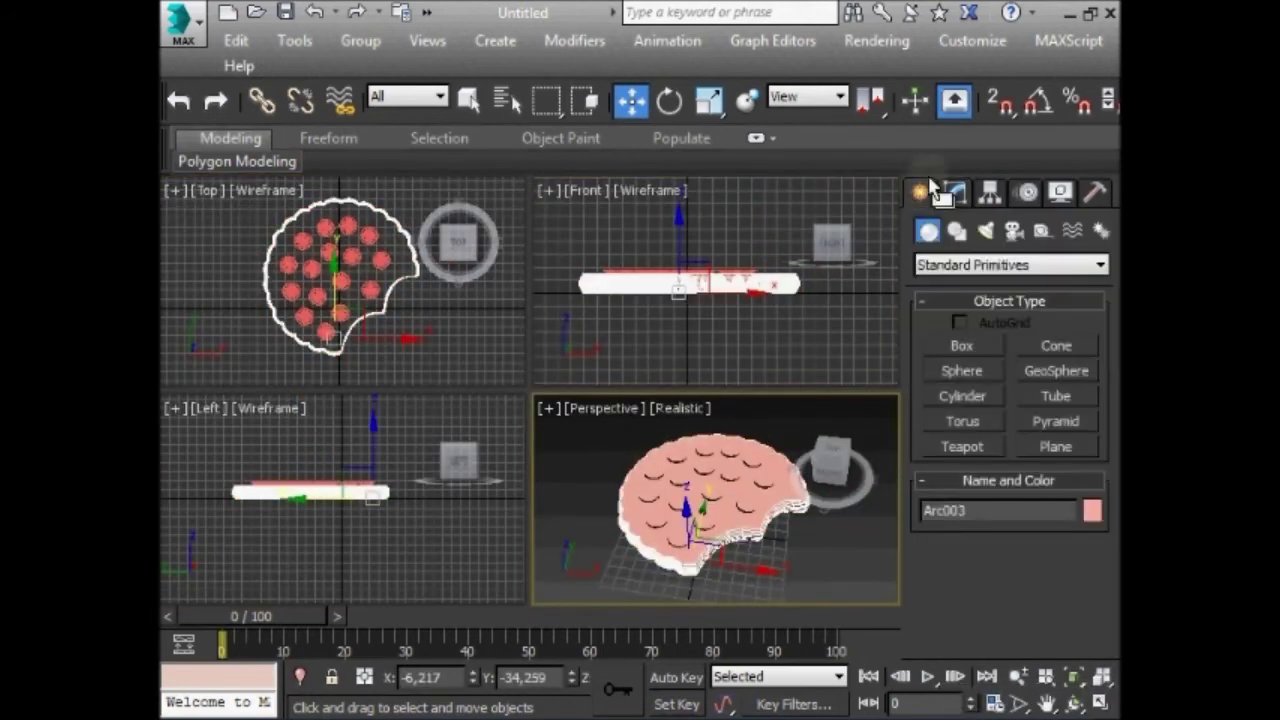
- Create a Compound Boolean on Arc003 subtracting the combined Cone004 mesh
left_click(962, 265)
left_click(970, 318)
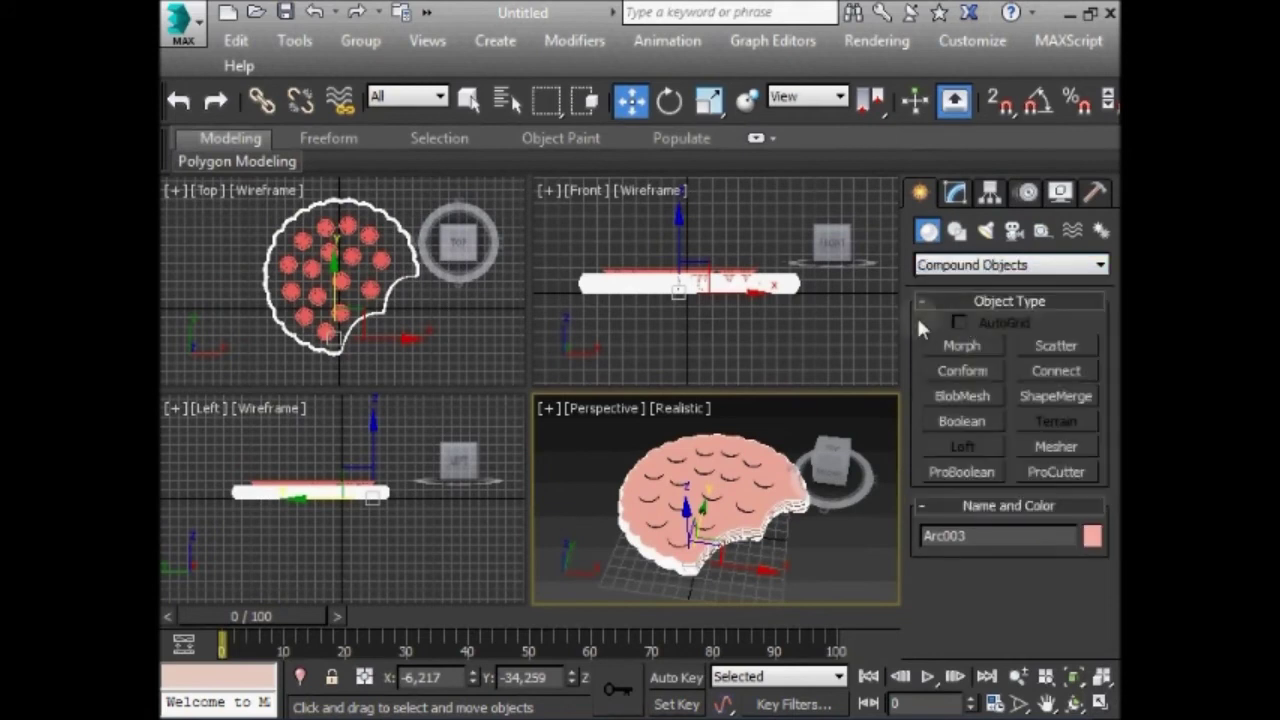
left_click(960, 421)
scroll(1010, 450, "down", 5)
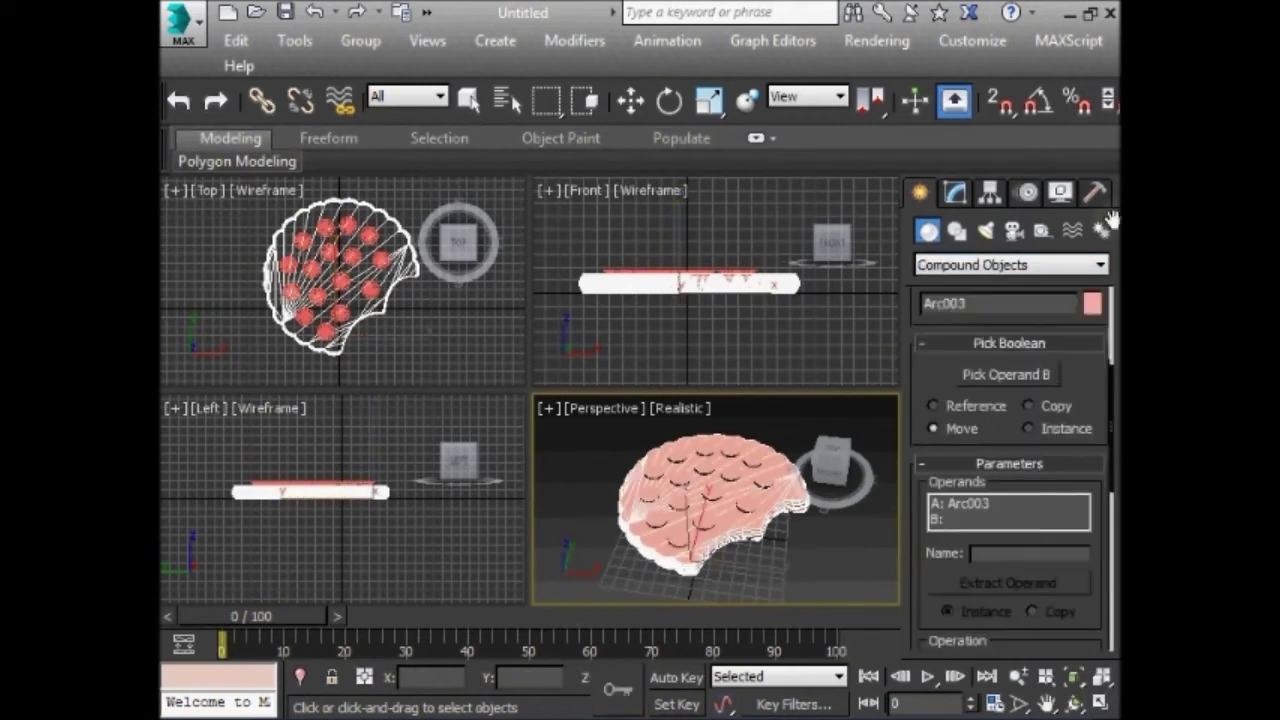
scroll(955, 419, "up", 1)
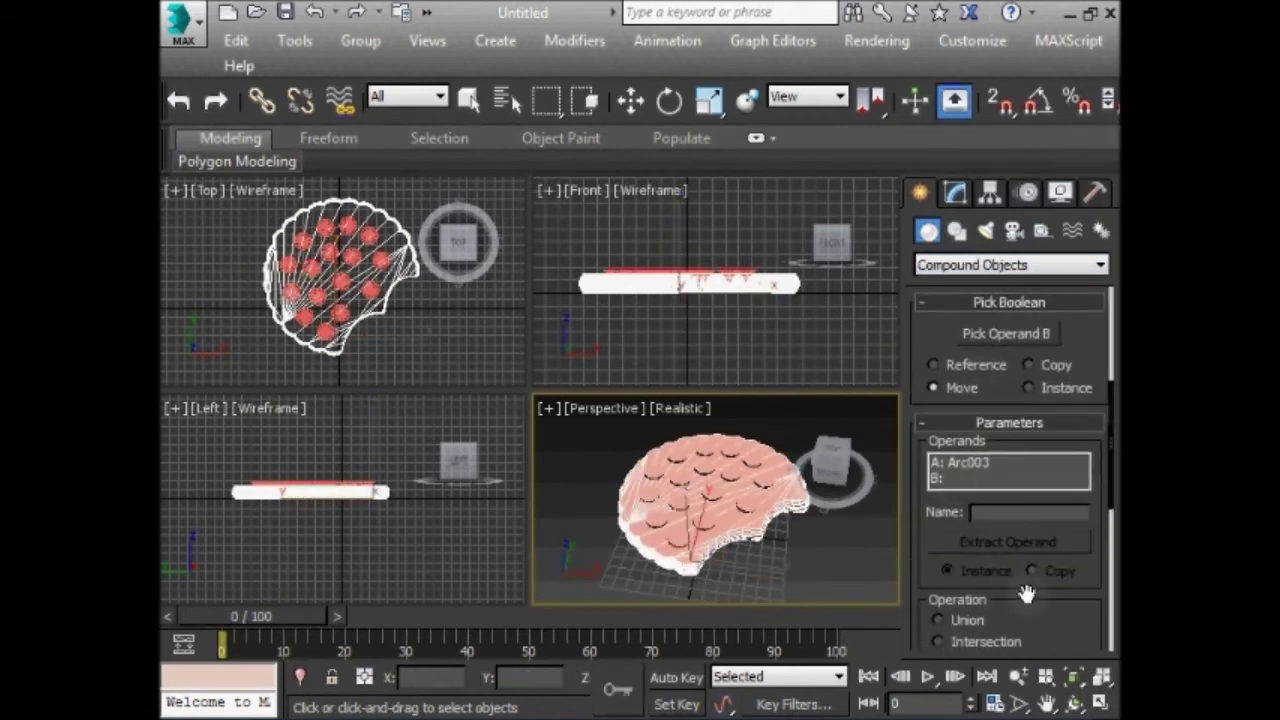
scroll(1055, 600, "down", 1)
scroll(1055, 600, "down", 3)
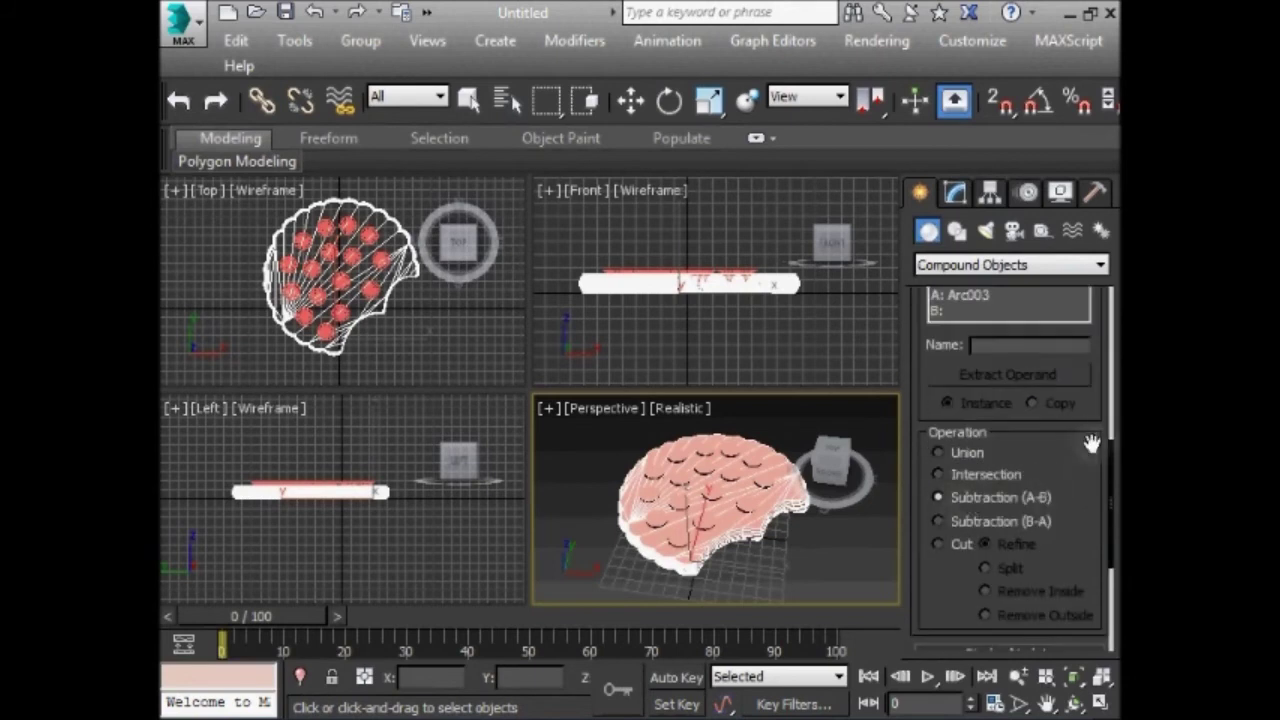
left_click_drag(1104, 441, 1086, 614)
scroll(1094, 409, "up", 2)
scroll(1021, 445, "up", 2)
left_click(1010, 449)
left_click(760, 272)
scroll(745, 240, "up", 2)
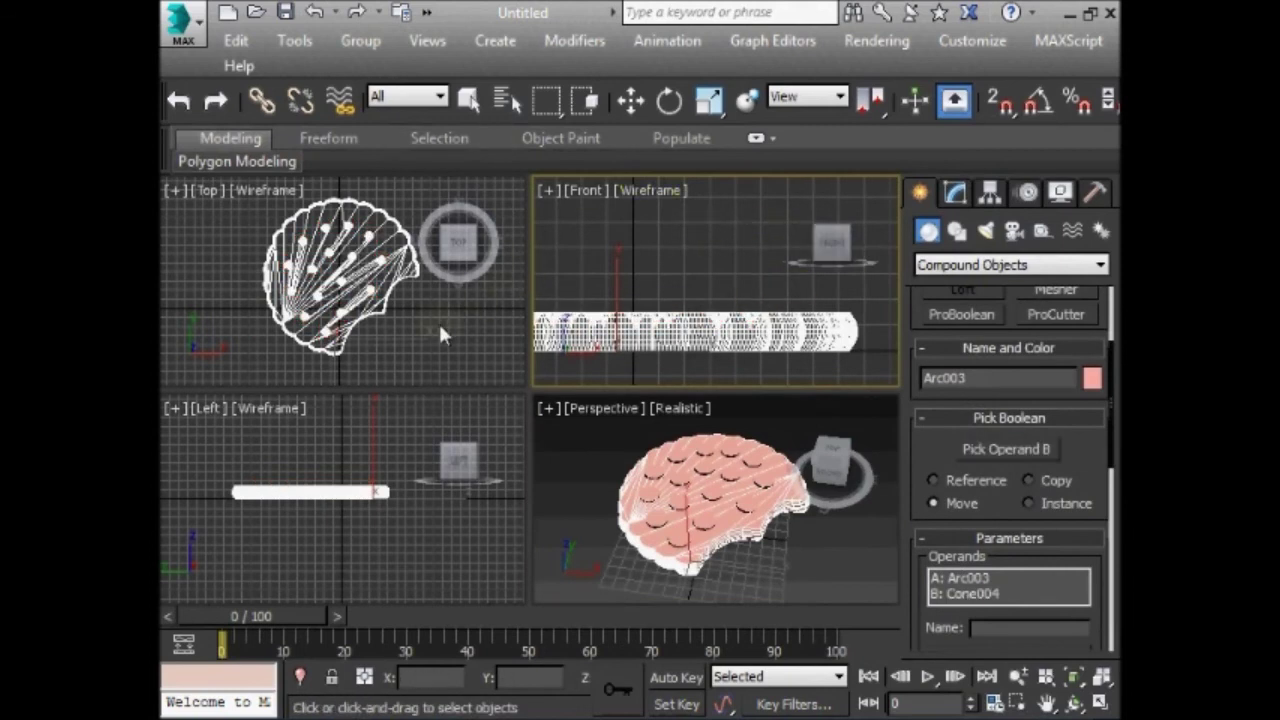
- Turn off Edged Faces for selected objects and maximize the Perspective view
right_click(554, 435)
left_click(680, 409)
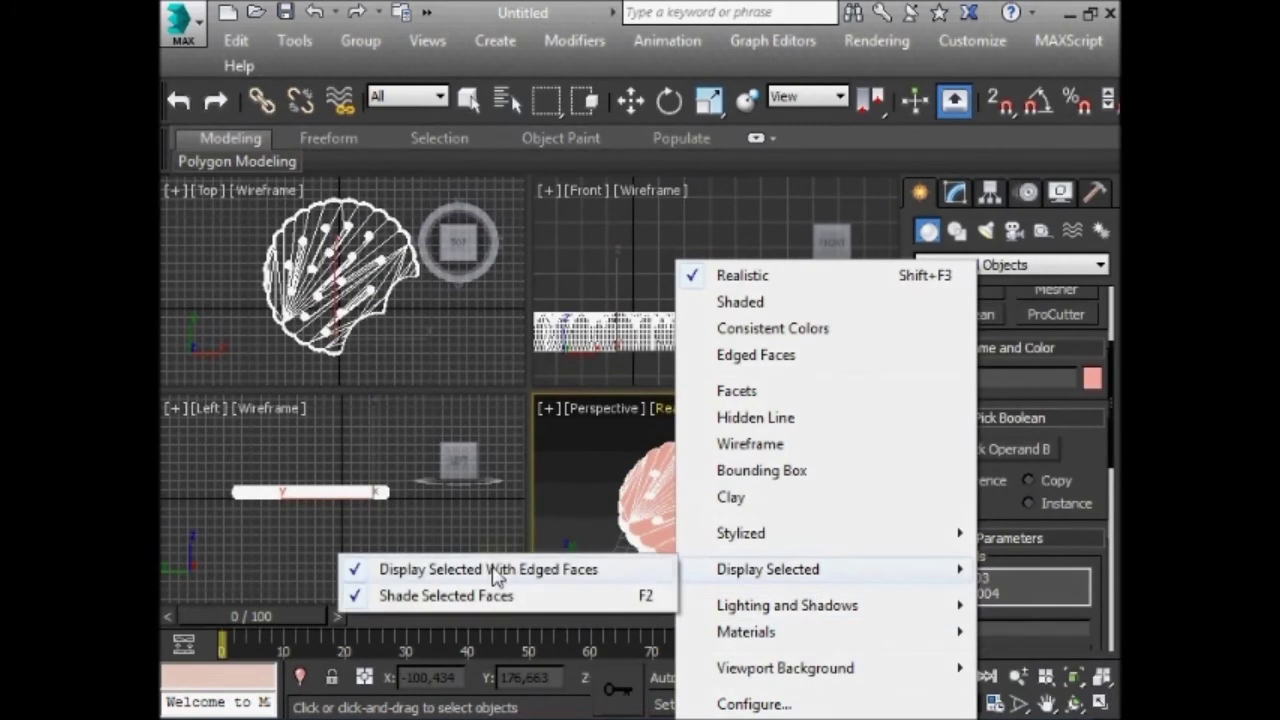
mouse_move(767, 569)
left_click(420, 569)
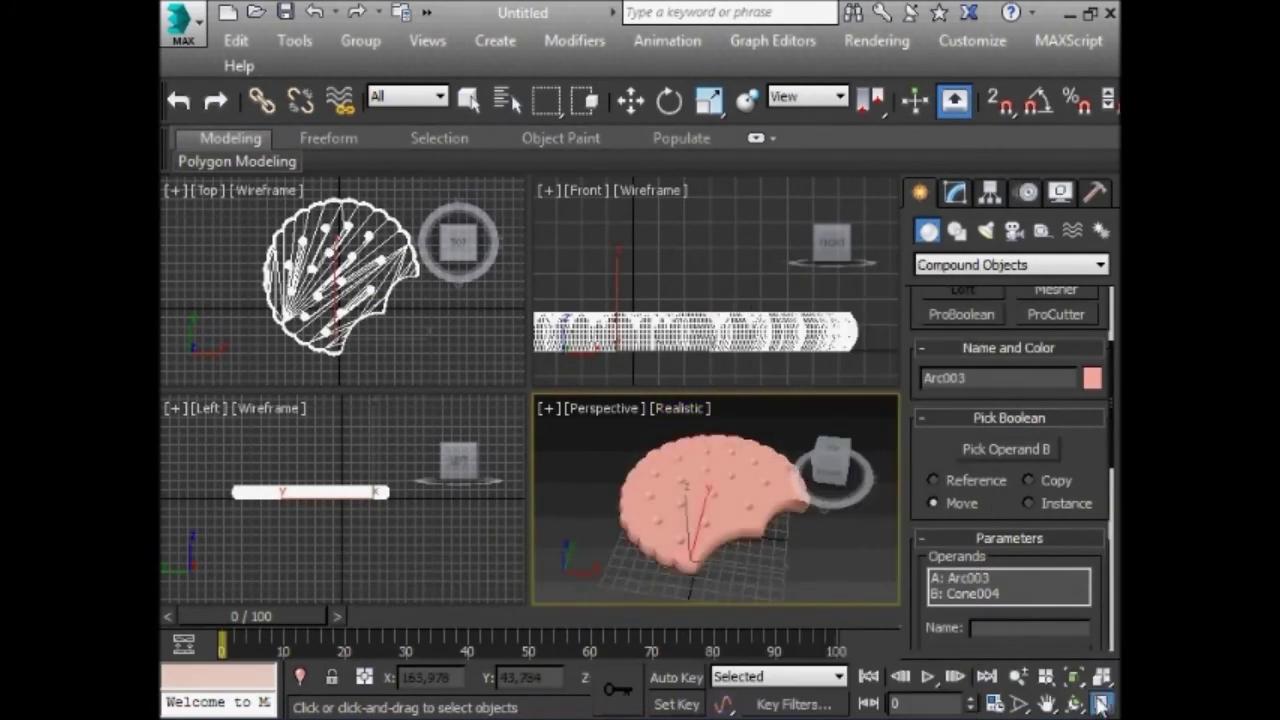
left_click(1101, 704)
left_click(955, 192)
key("w")
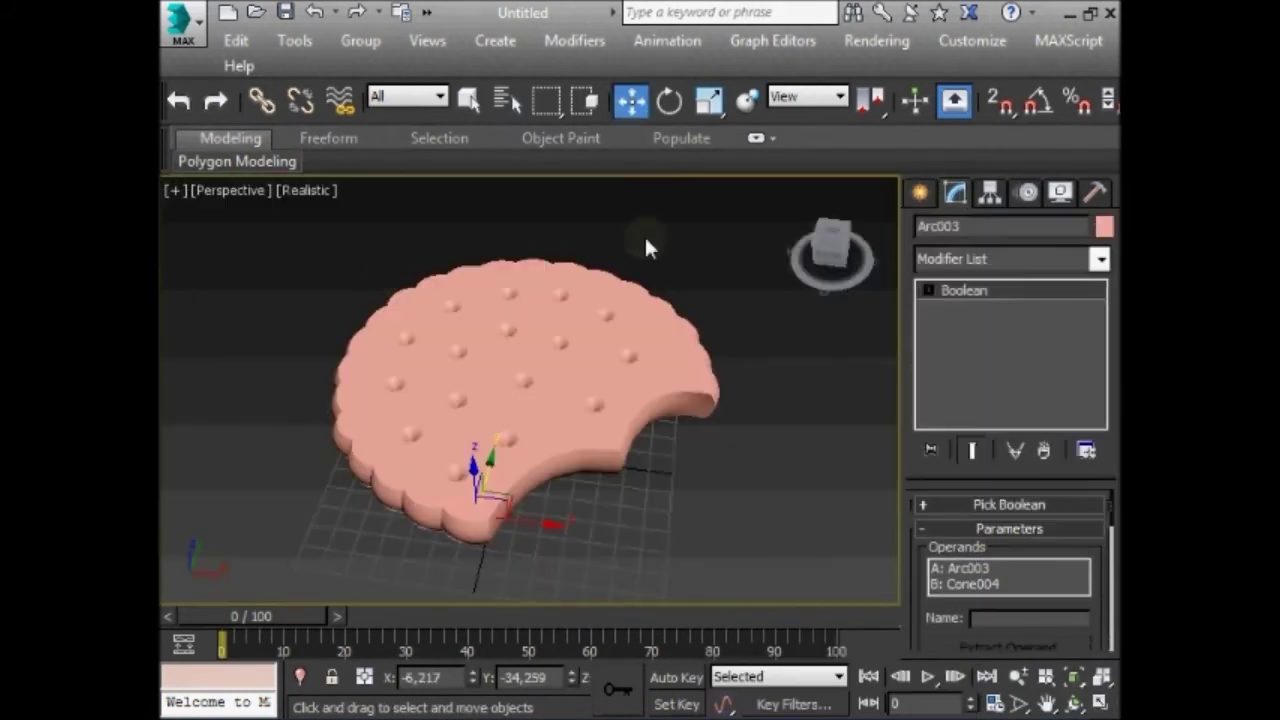
- Move the Boolean's Cone004 operand so the cuts become shallow dimples
left_click(929, 290)
left_click(970, 308)
left_click(965, 584)
left_click_drag(625, 290, 632, 292)
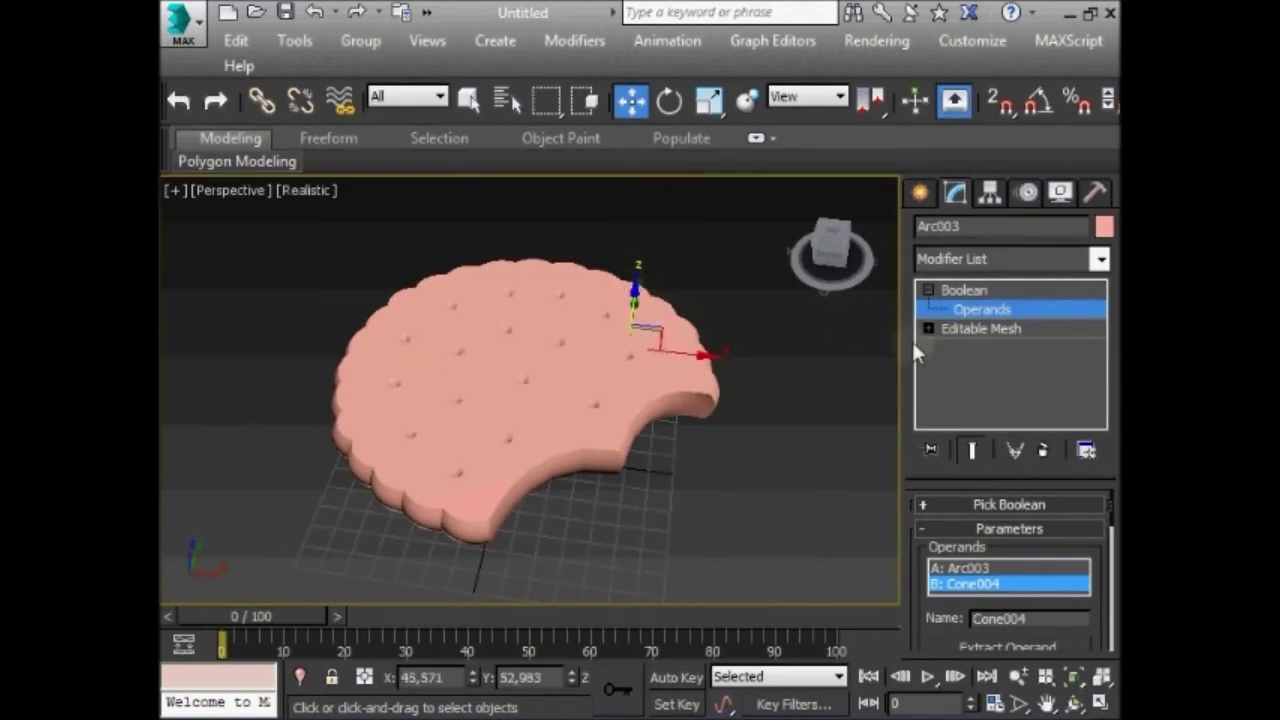
left_click(1075, 704)
left_click_drag(528, 531, 489, 400)
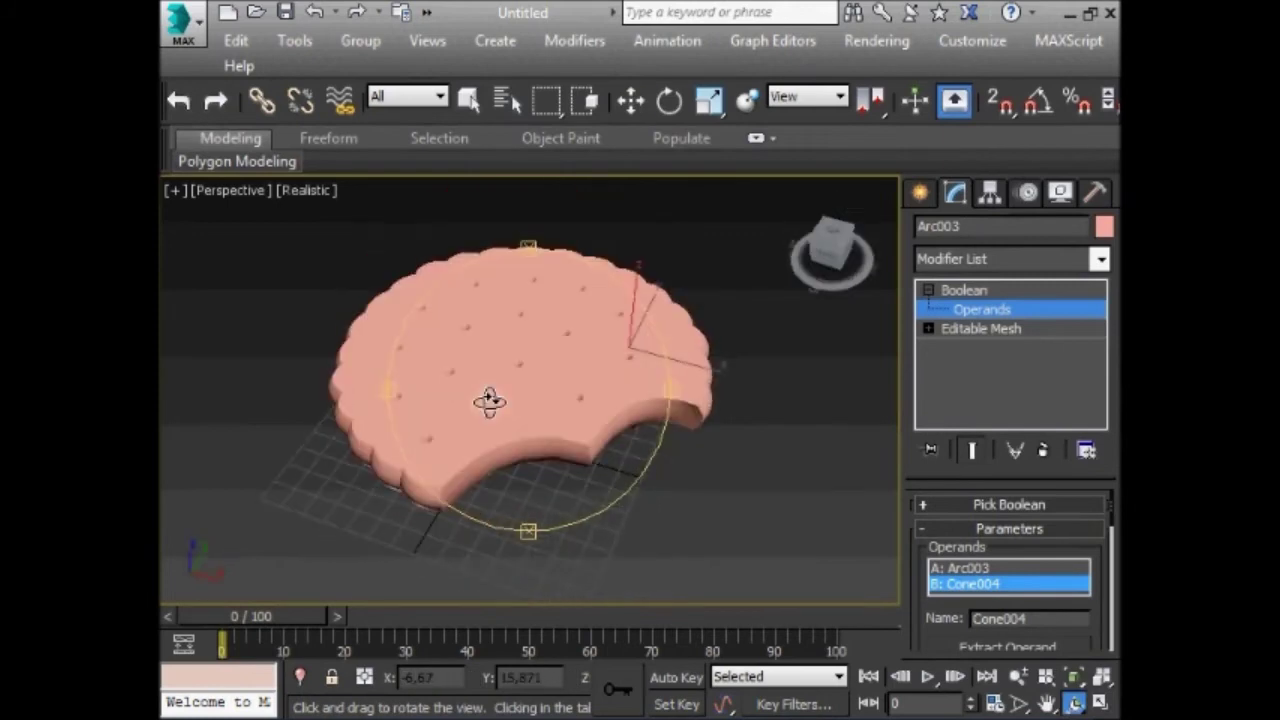
left_click(966, 290)
left_click(697, 254)
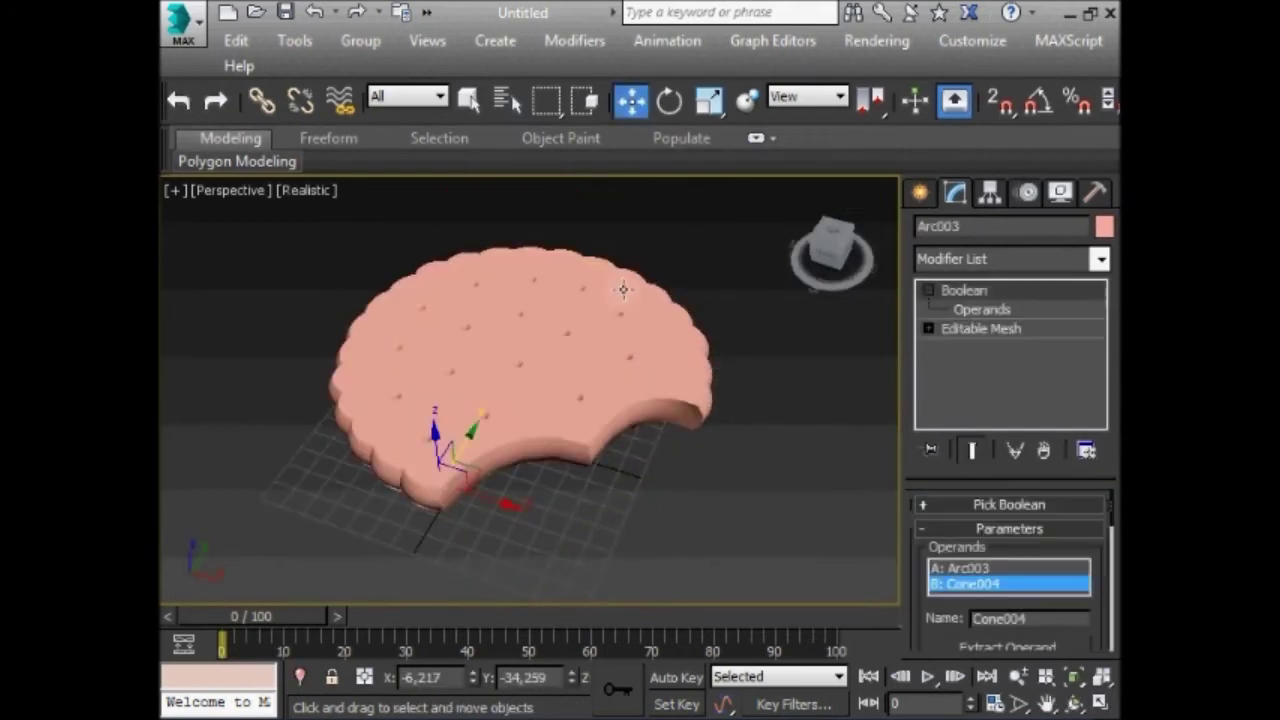
- Collapse the Boolean biscuit to an Editable Mesh and orbit to inspect it
right_click(617, 283)
left_click(930, 523)
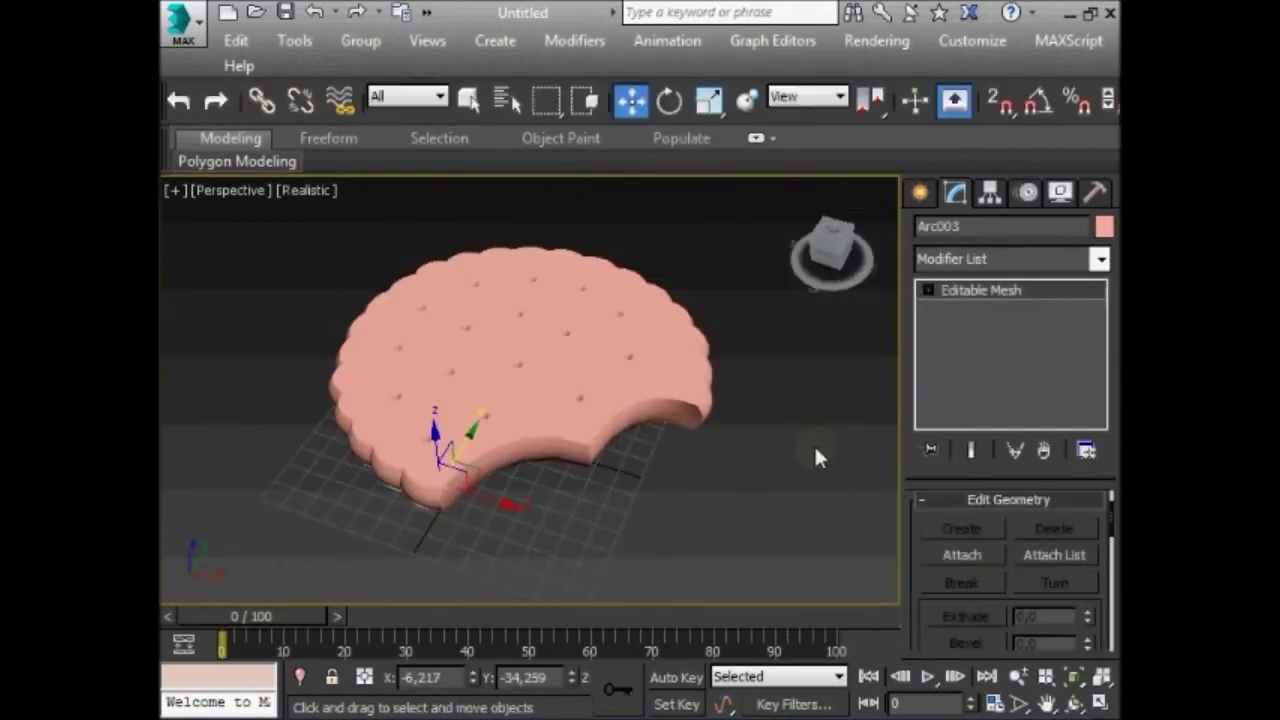
left_click(1075, 704)
mouse_move(594, 380)
left_mouse_down()
mouse_move(580, 516)
mouse_move(580, 371)
mouse_move(597, 354)
left_mouse_up()
mouse_move(832, 245)
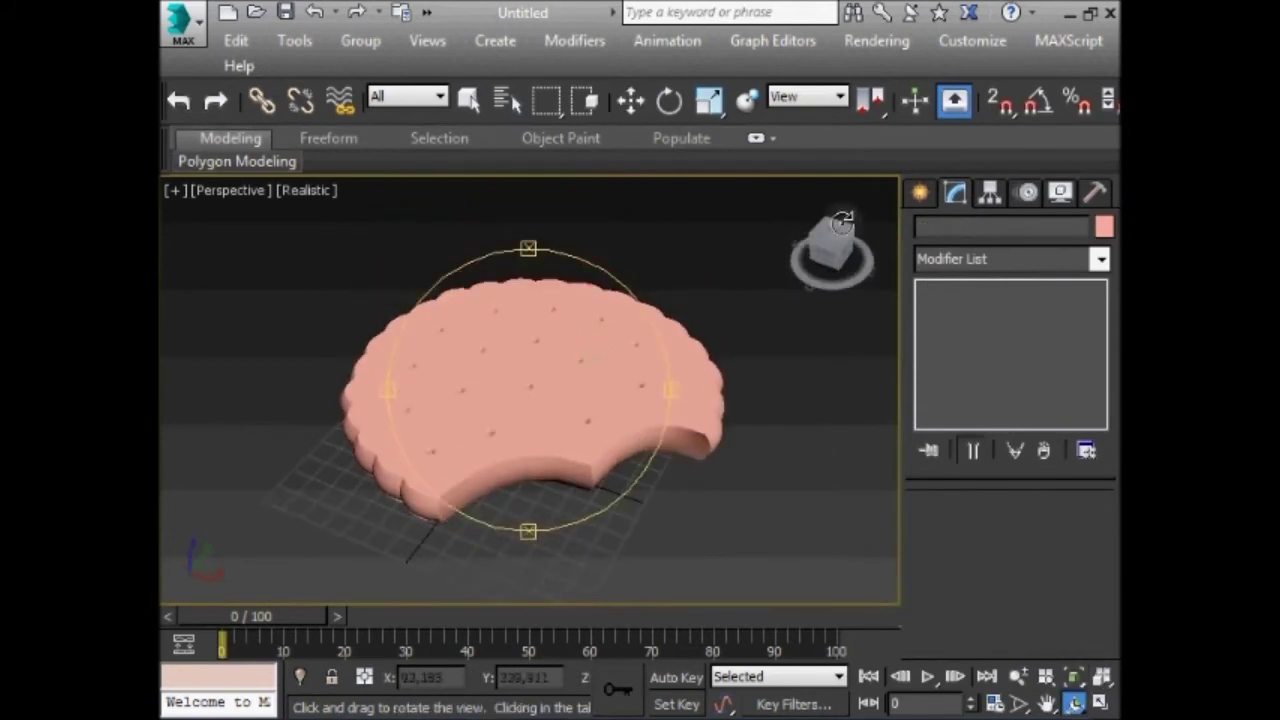
left_click_drag(749, 80, 477, 86)
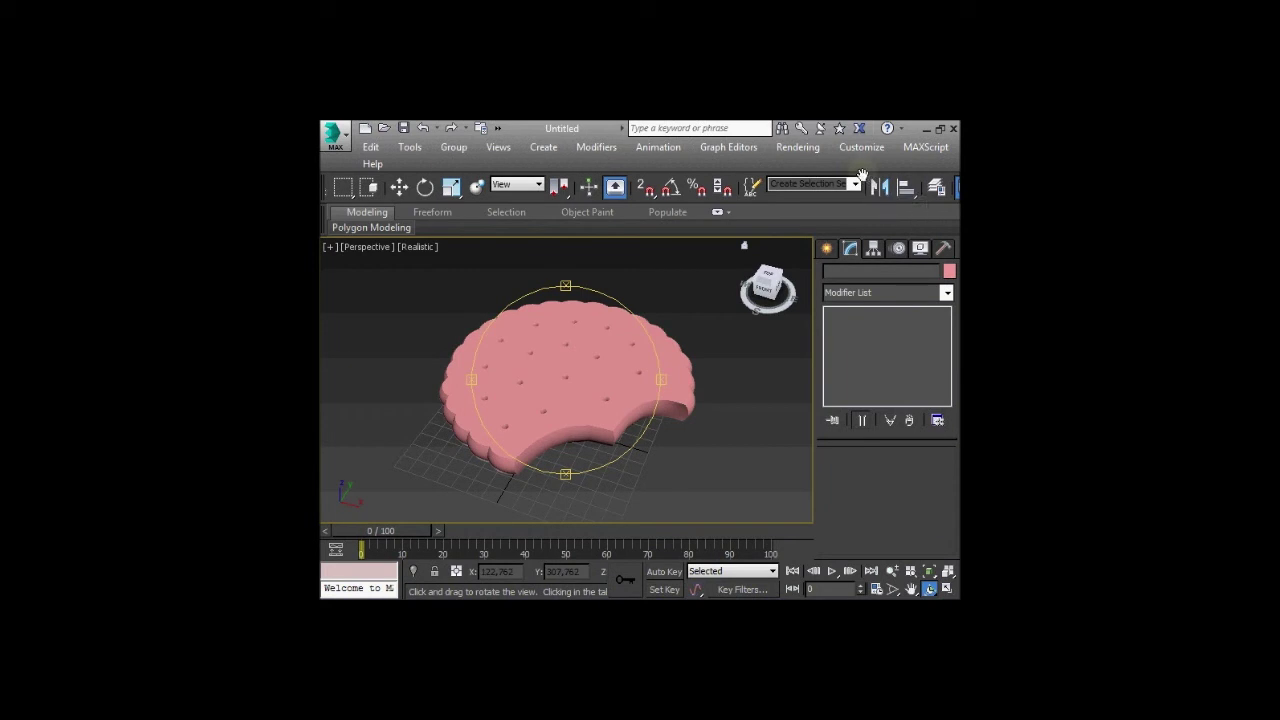
left_click_drag(862, 176, 679, 176)
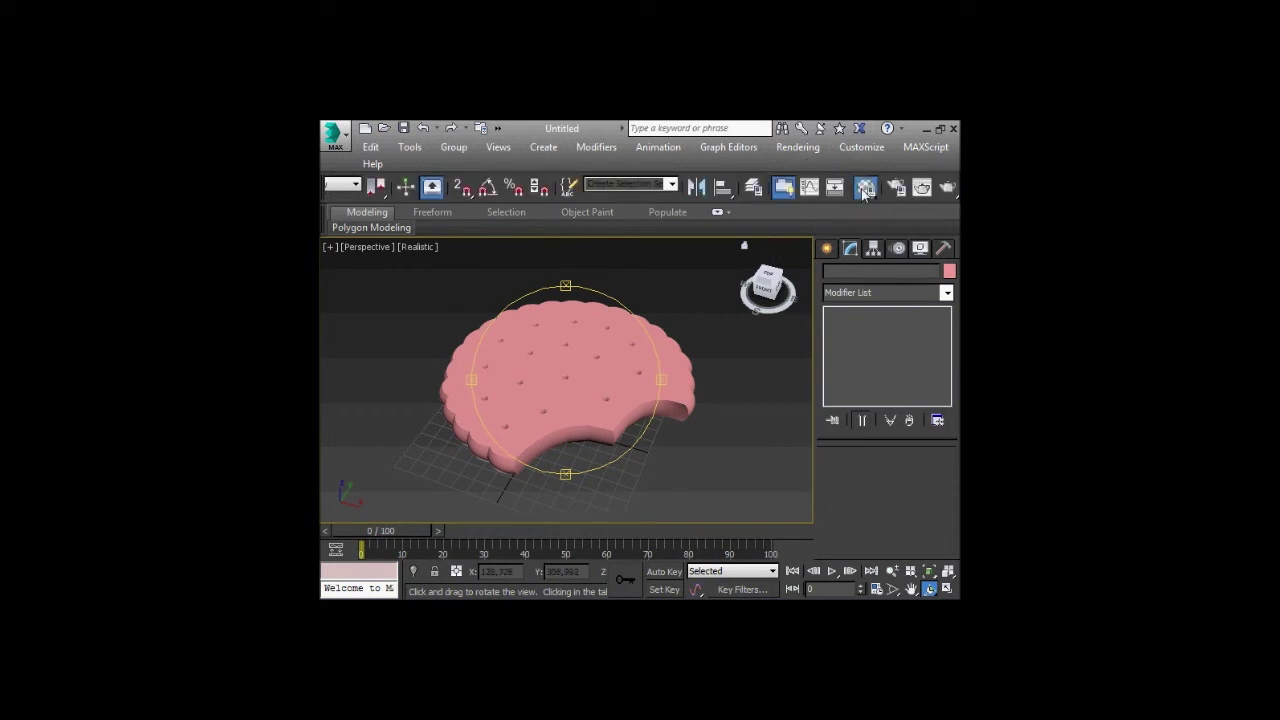
- Change the first material to Multi/Sub-Object, discarding the old material
left_click(865, 189)
left_click_drag(1051, 136, 545, 45)
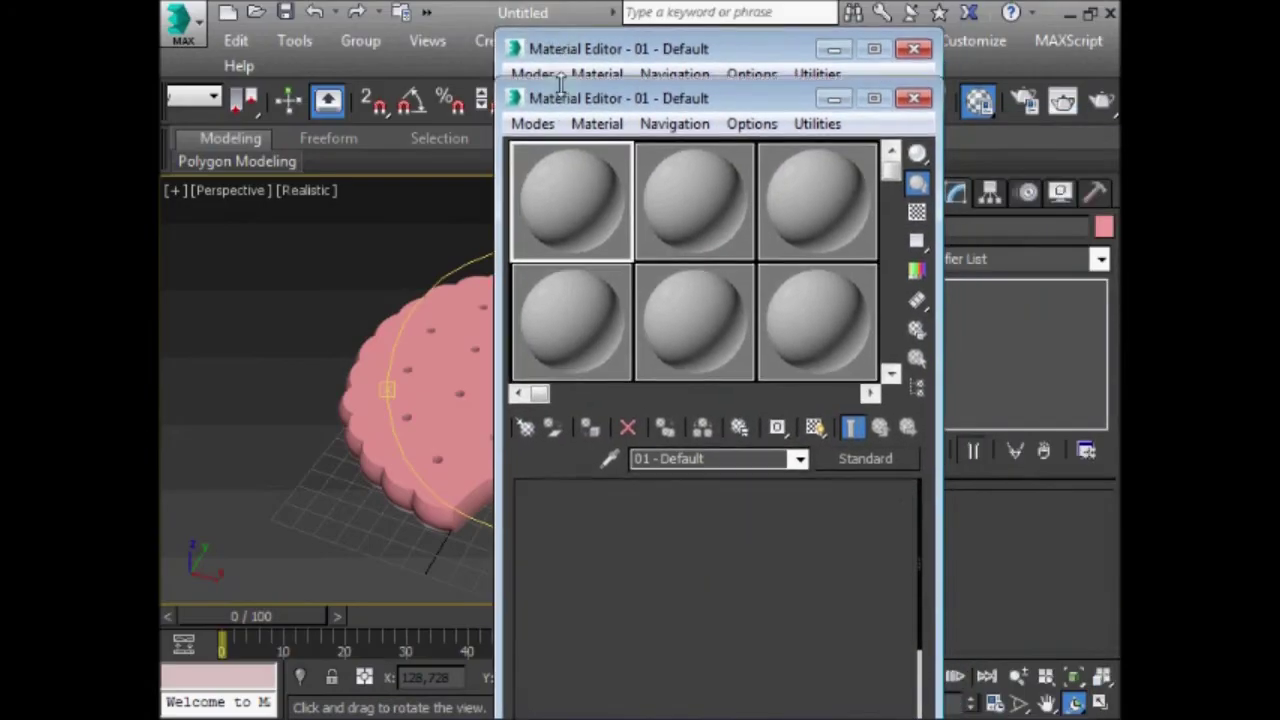
left_click_drag(560, 88, 590, 36)
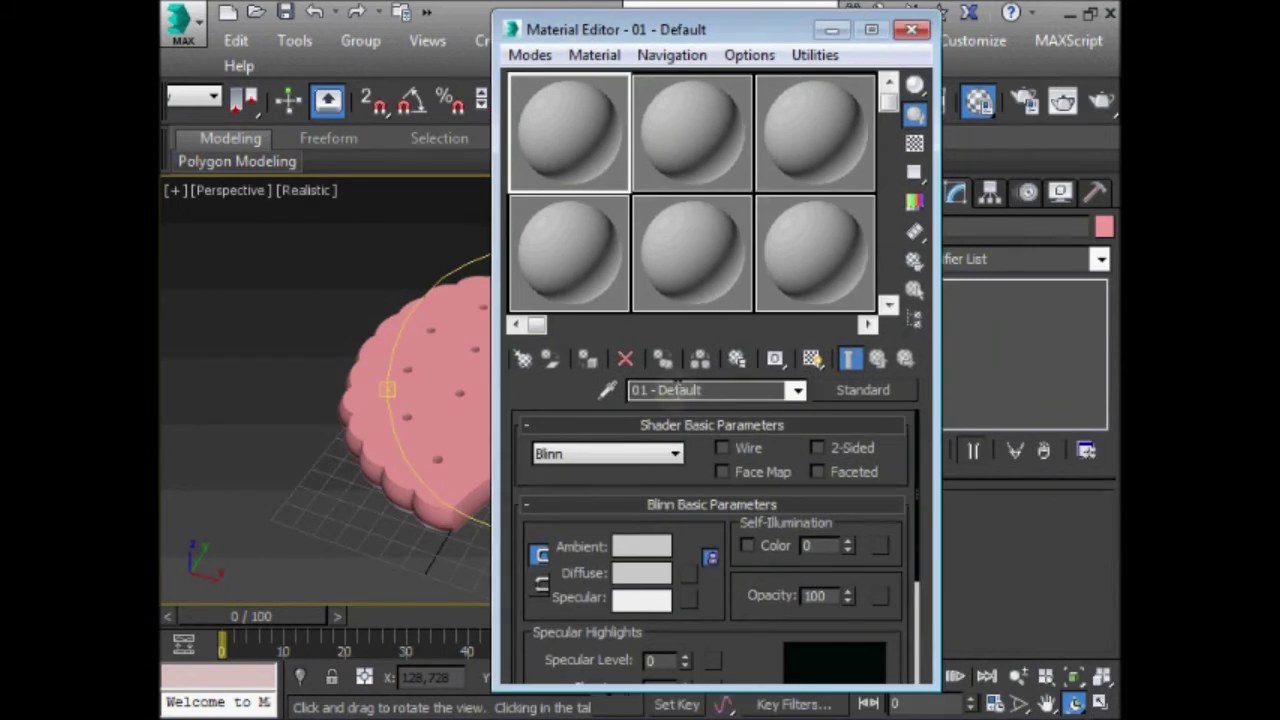
left_click(862, 390)
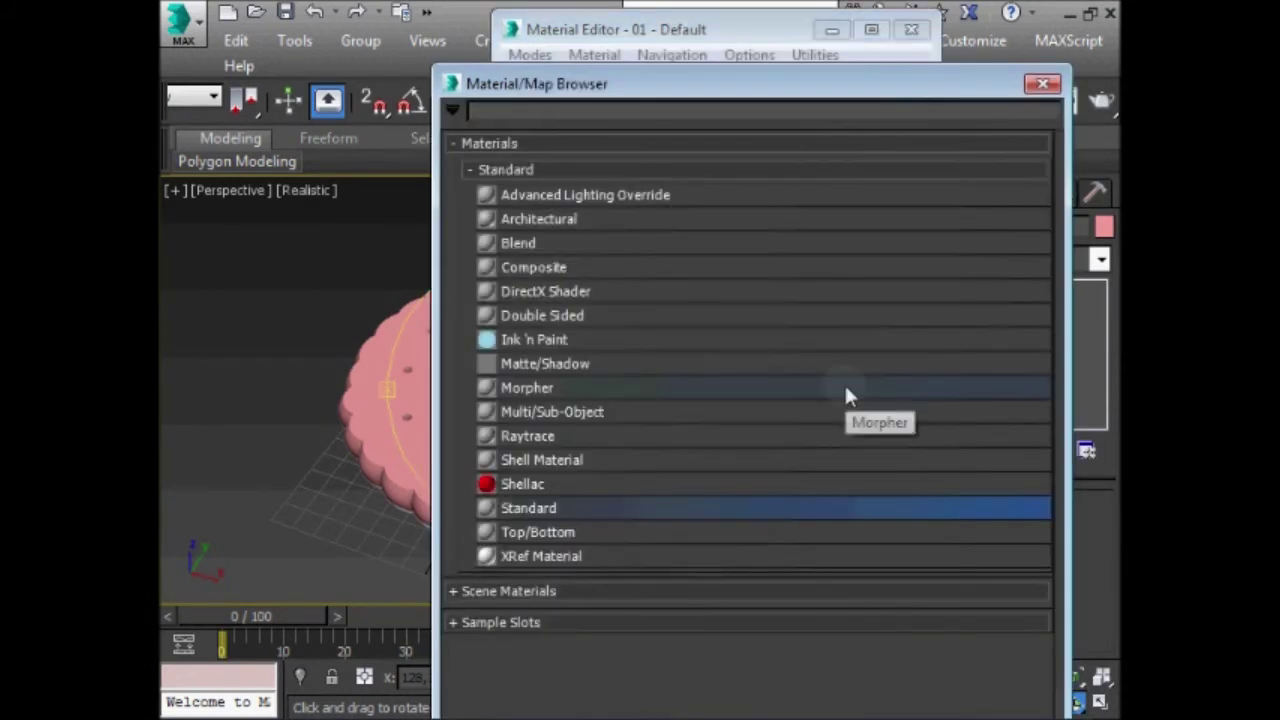
left_click(563, 418)
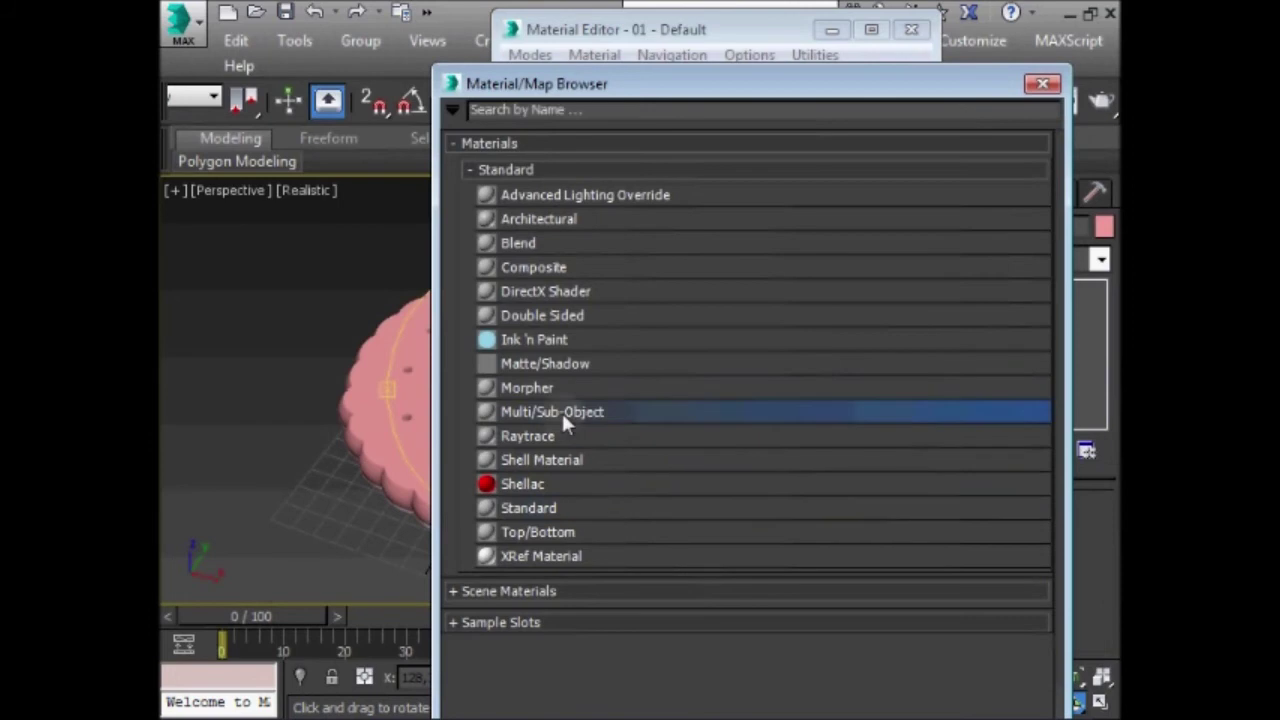
mouse_move(650, 67)
left_mouse_down()
mouse_move(650, 236)
mouse_move(613, 70)
left_mouse_up()
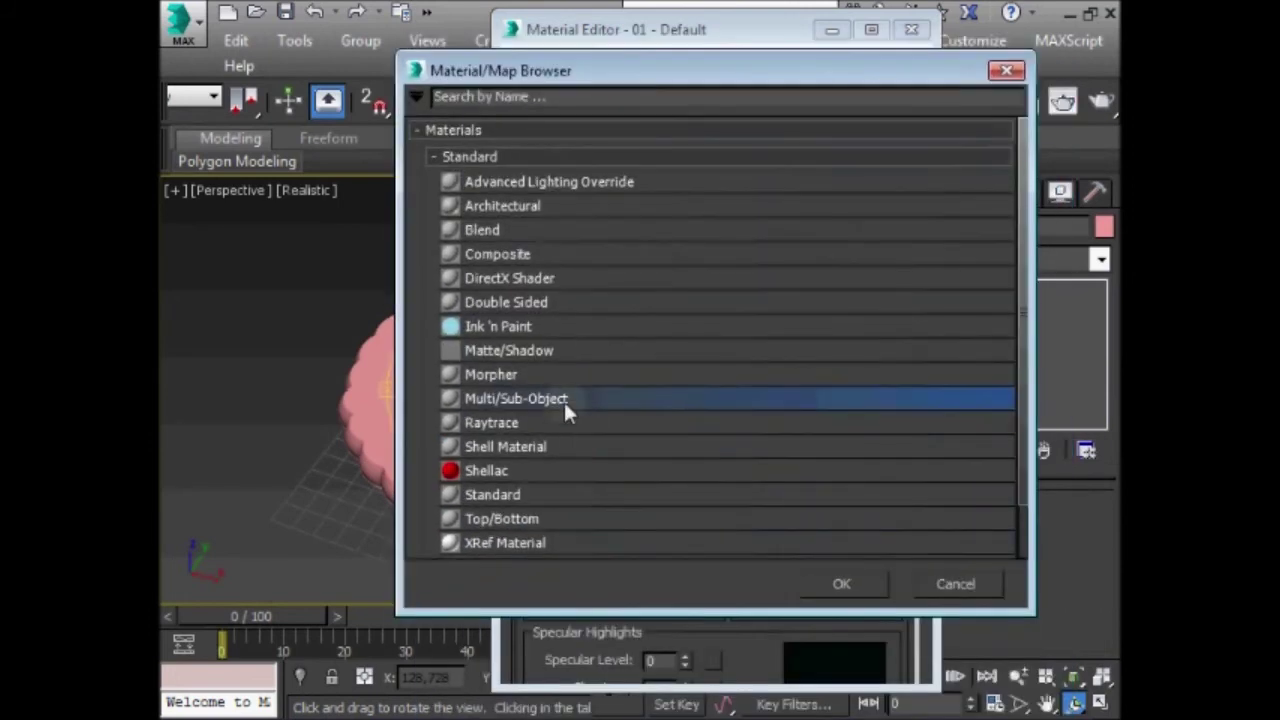
left_click(832, 586)
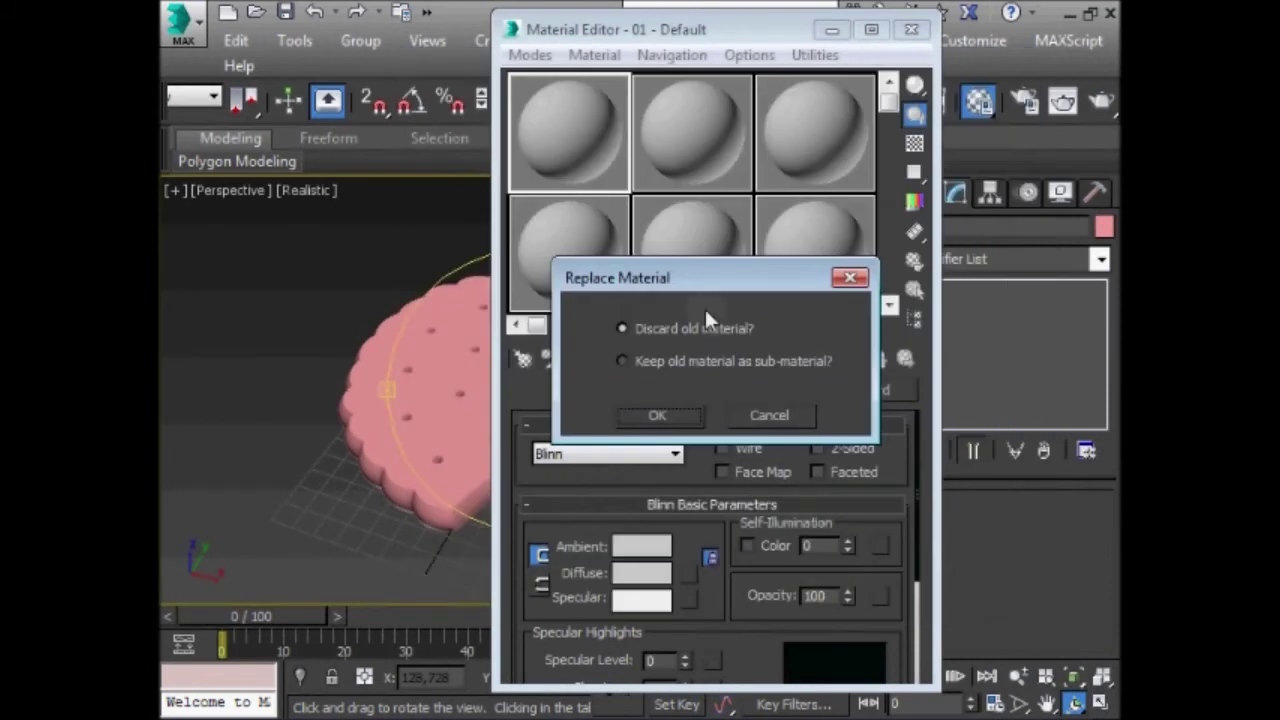
left_click(655, 415)
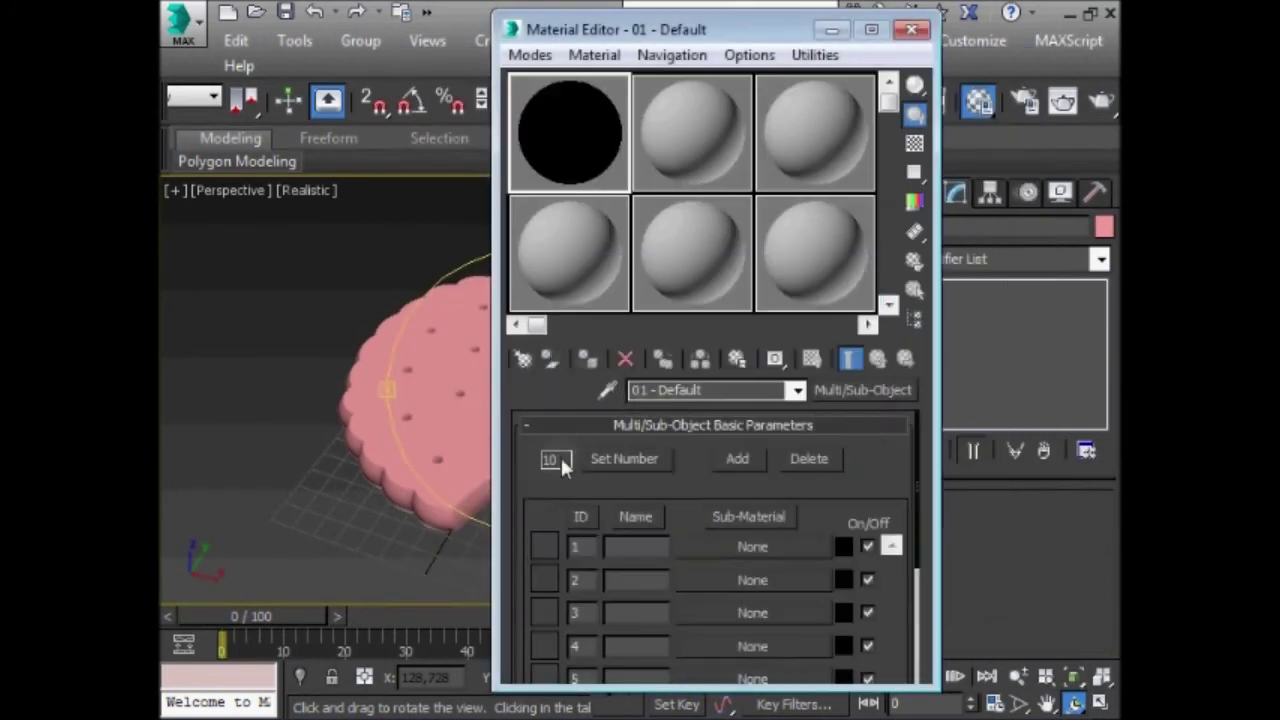
- Reduce it to 2 sub-materials named ext and int
left_click(616, 459)
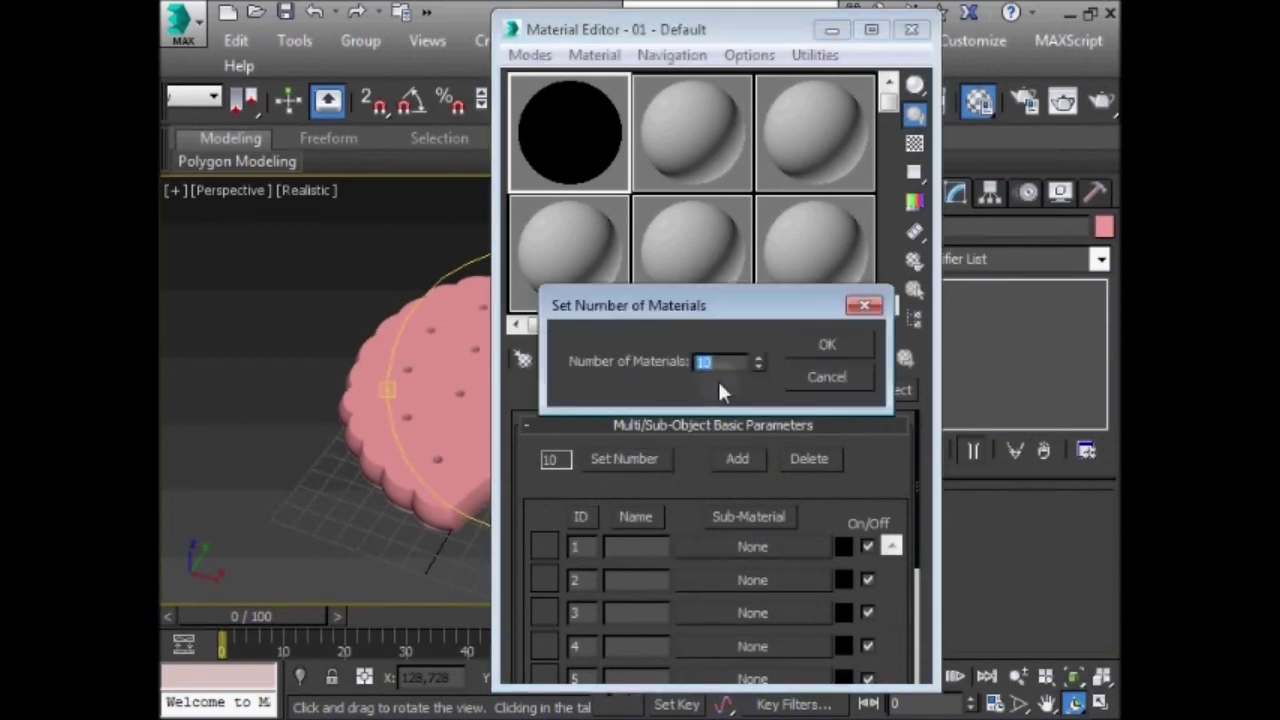
left_click(829, 345)
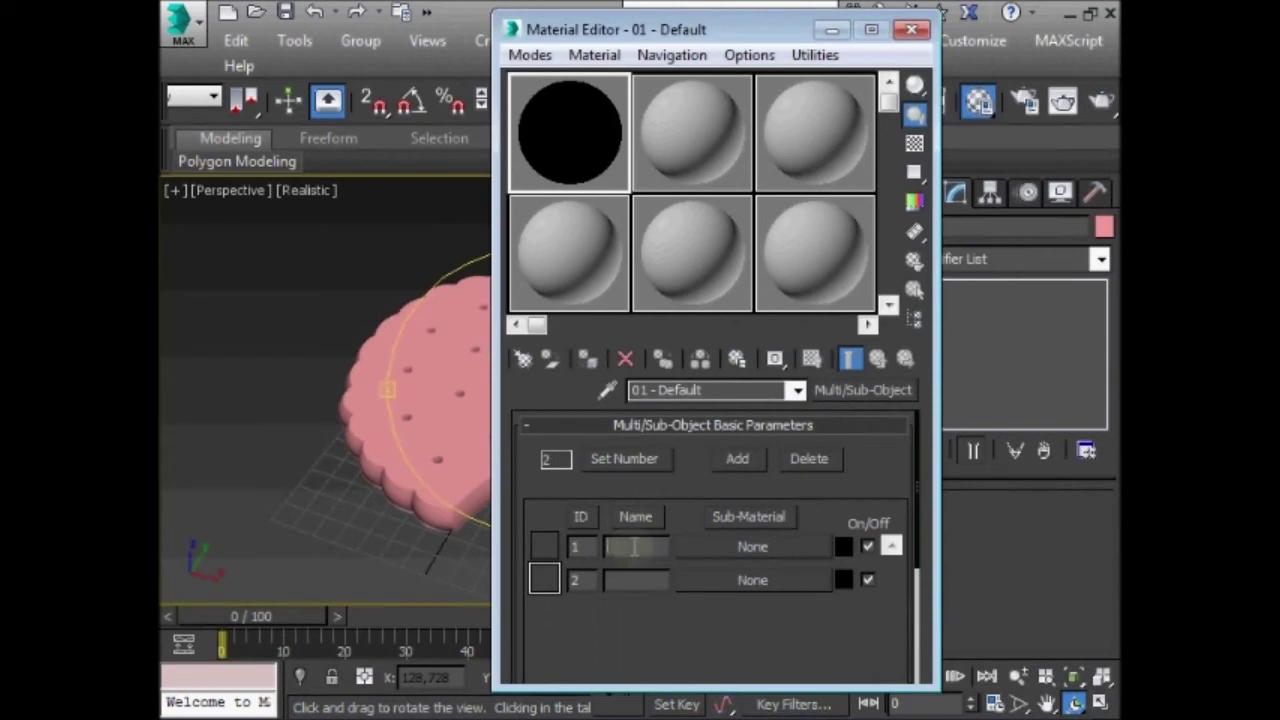
left_click(636, 546)
type("ex")
left_click(633, 579)
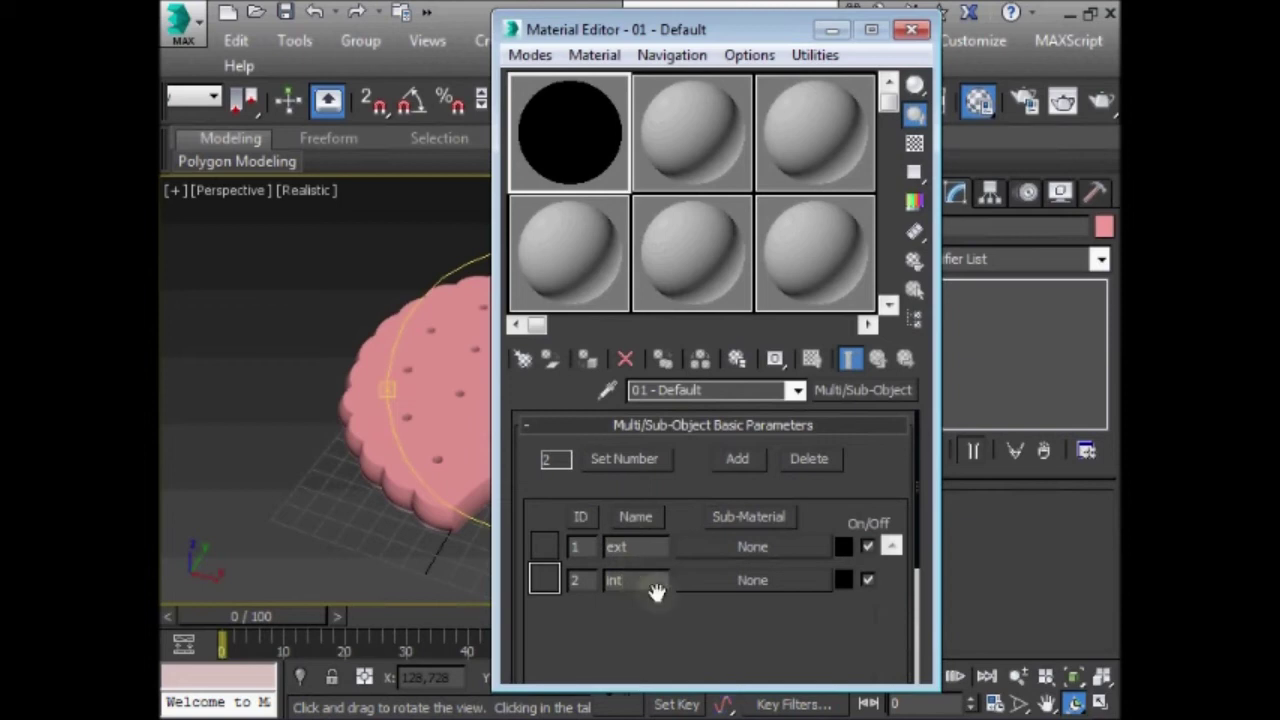
left_click(750, 547)
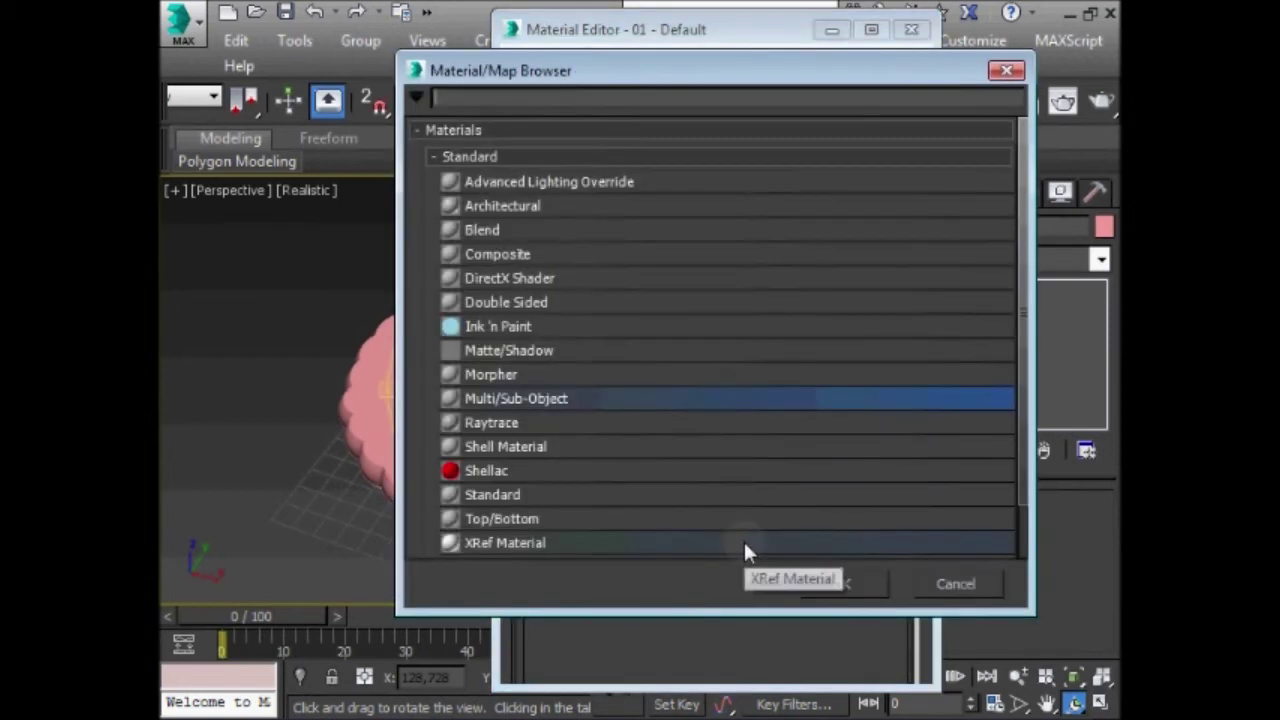
- Make the ext sub-material a Standard material named exterior
left_click(509, 497)
left_click(836, 583)
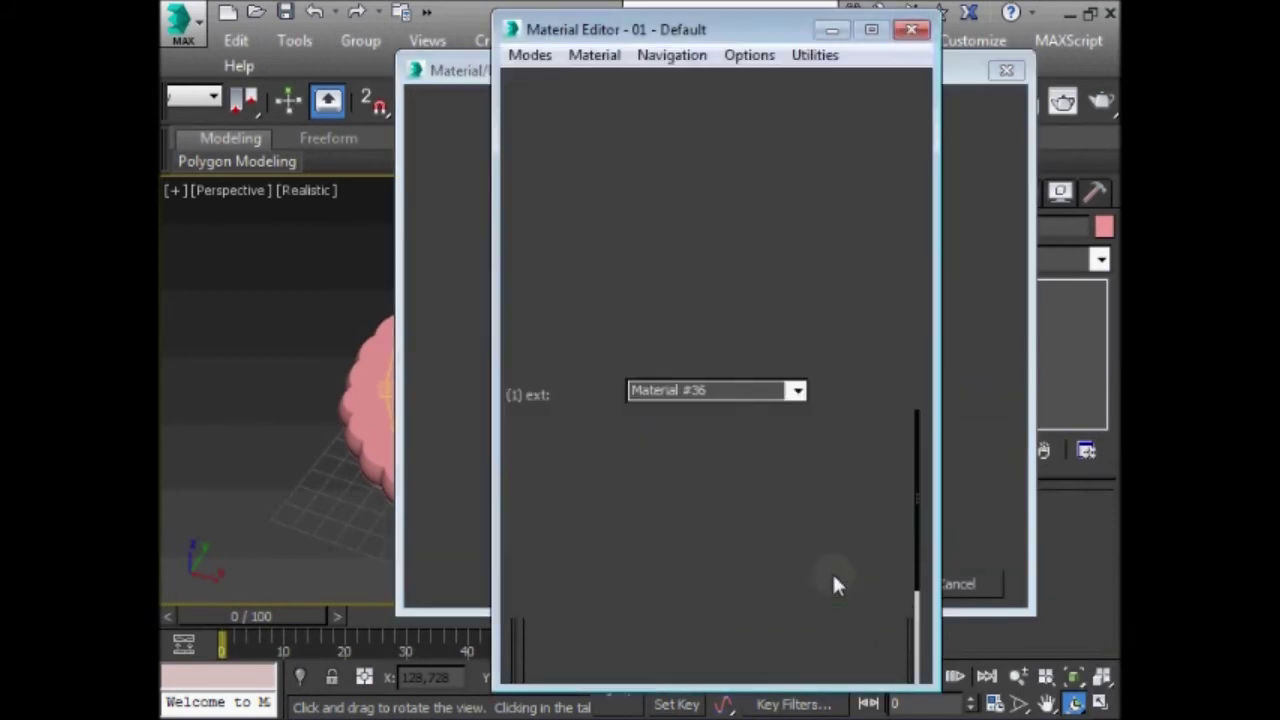
left_click_drag(706, 390, 614, 376)
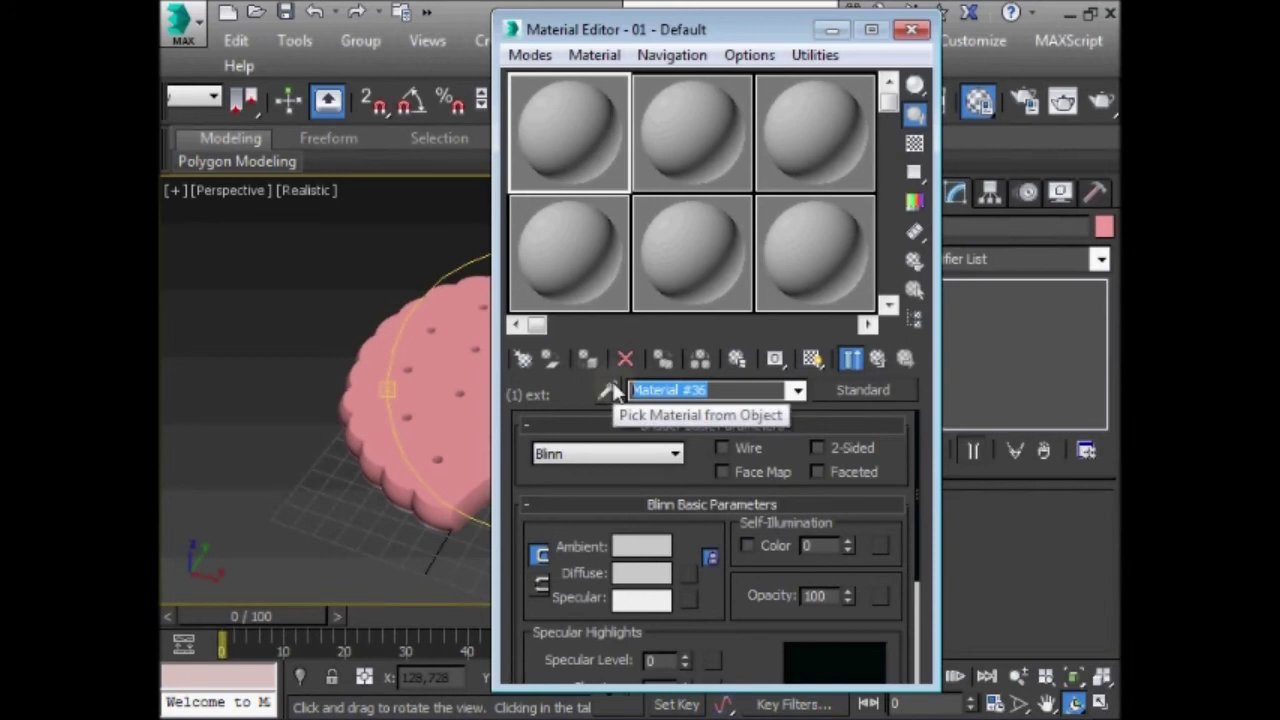
type("exterior")
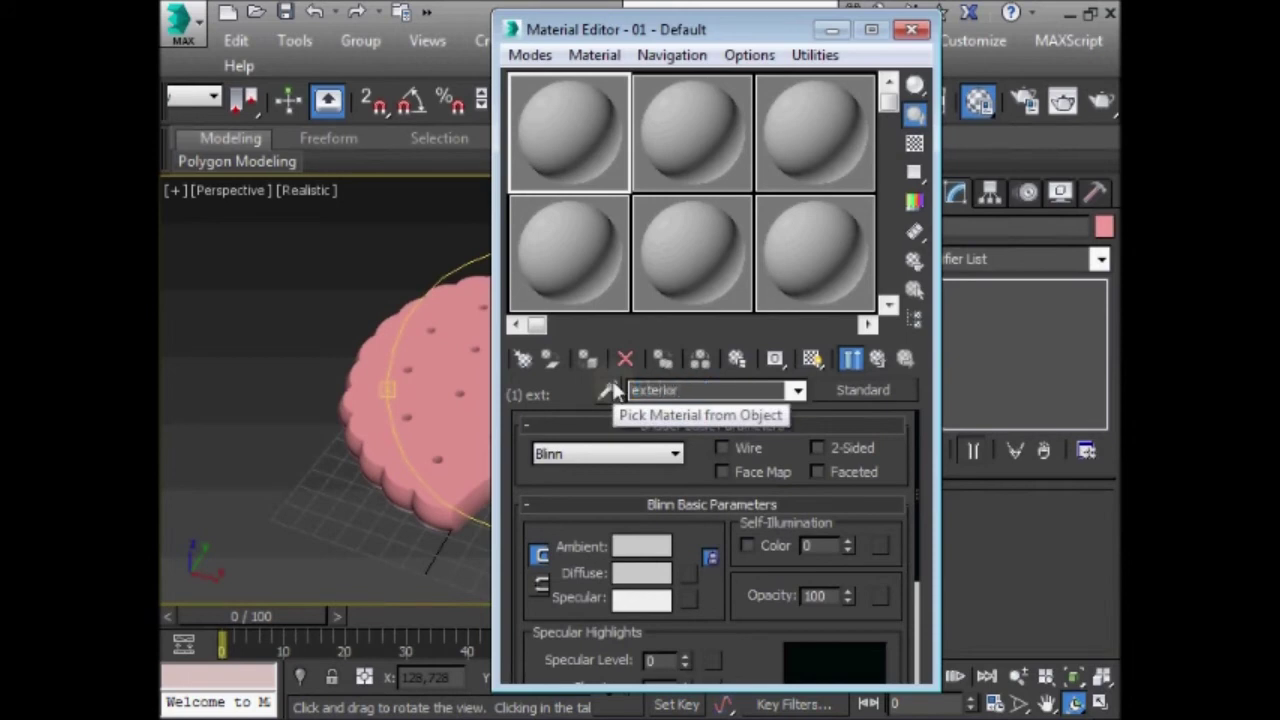
- Set the exterior diffuse colour to a saturated bright cyan
left_click(641, 572)
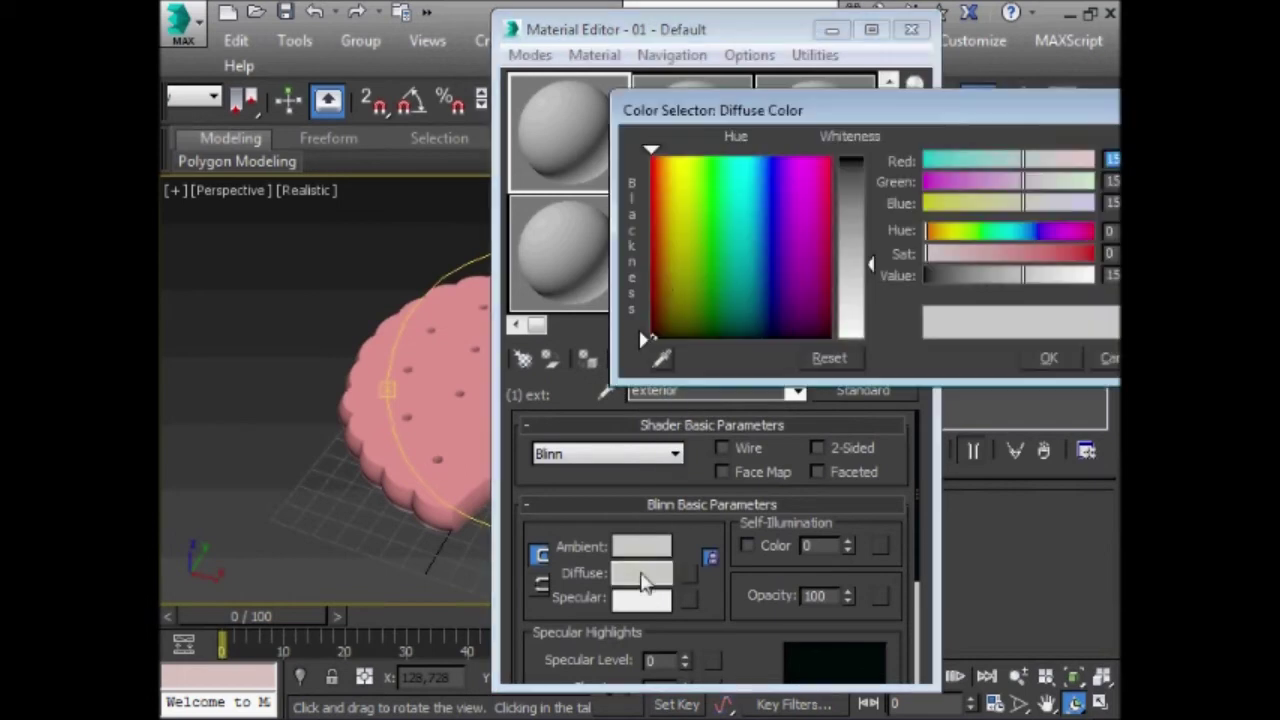
left_click(763, 170)
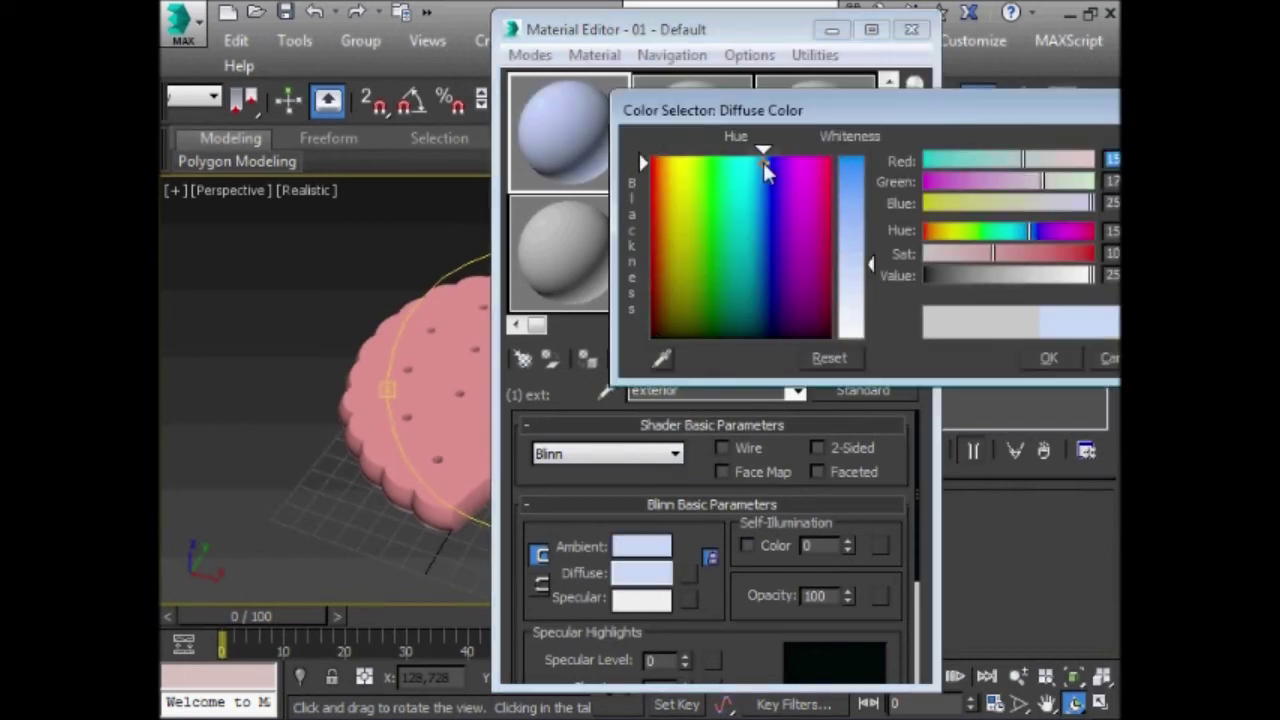
left_click_drag(871, 263, 872, 155)
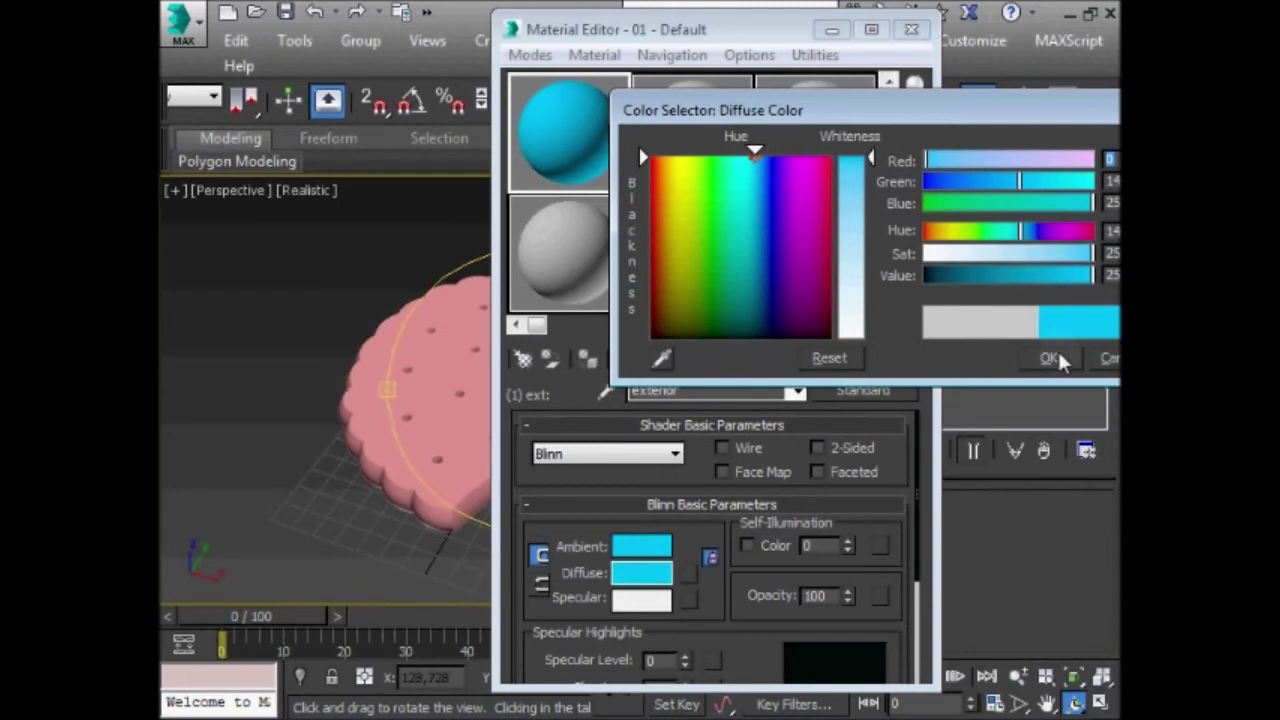
left_click(1060, 360)
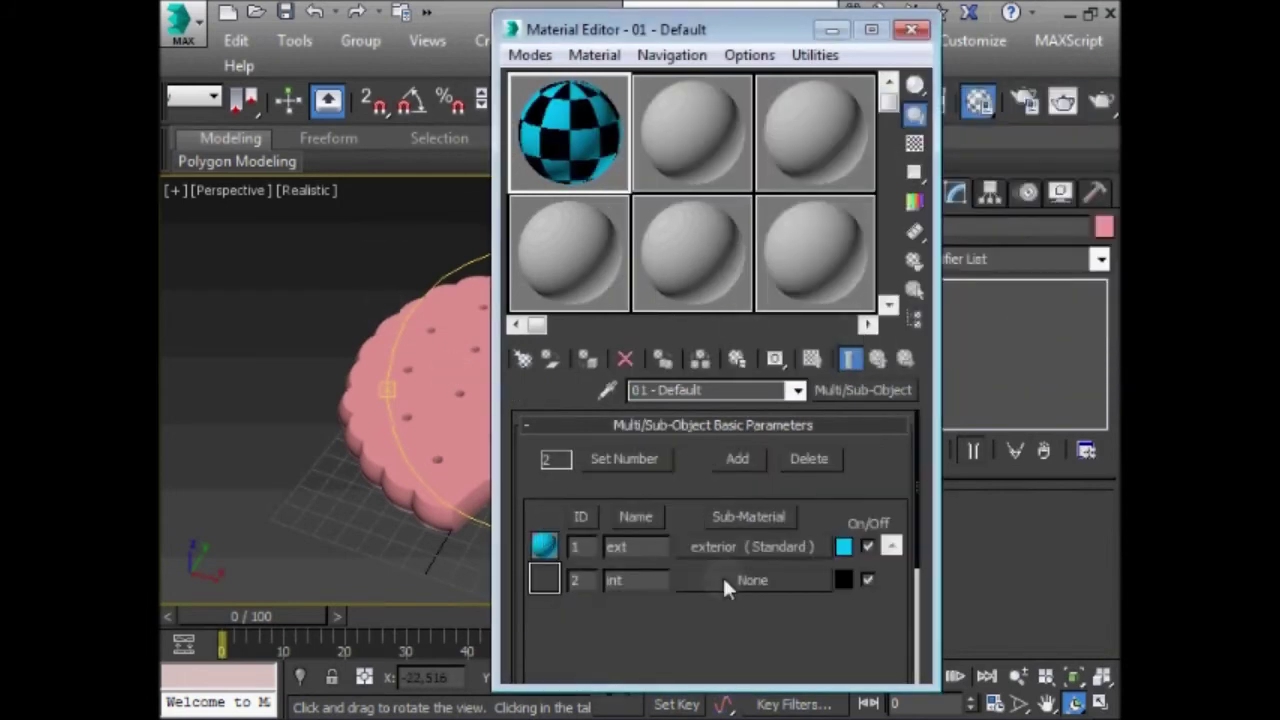
- Make the int sub-material a Standard material named interior
left_click(724, 580)
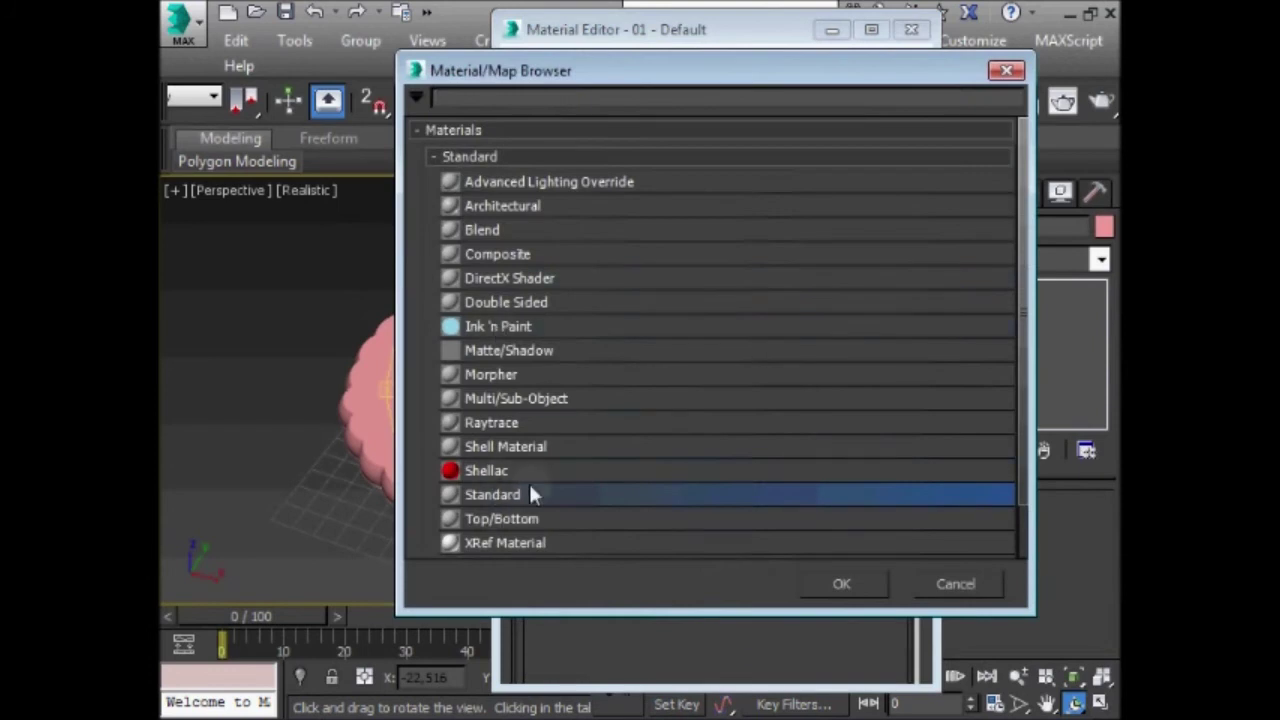
left_click(840, 583)
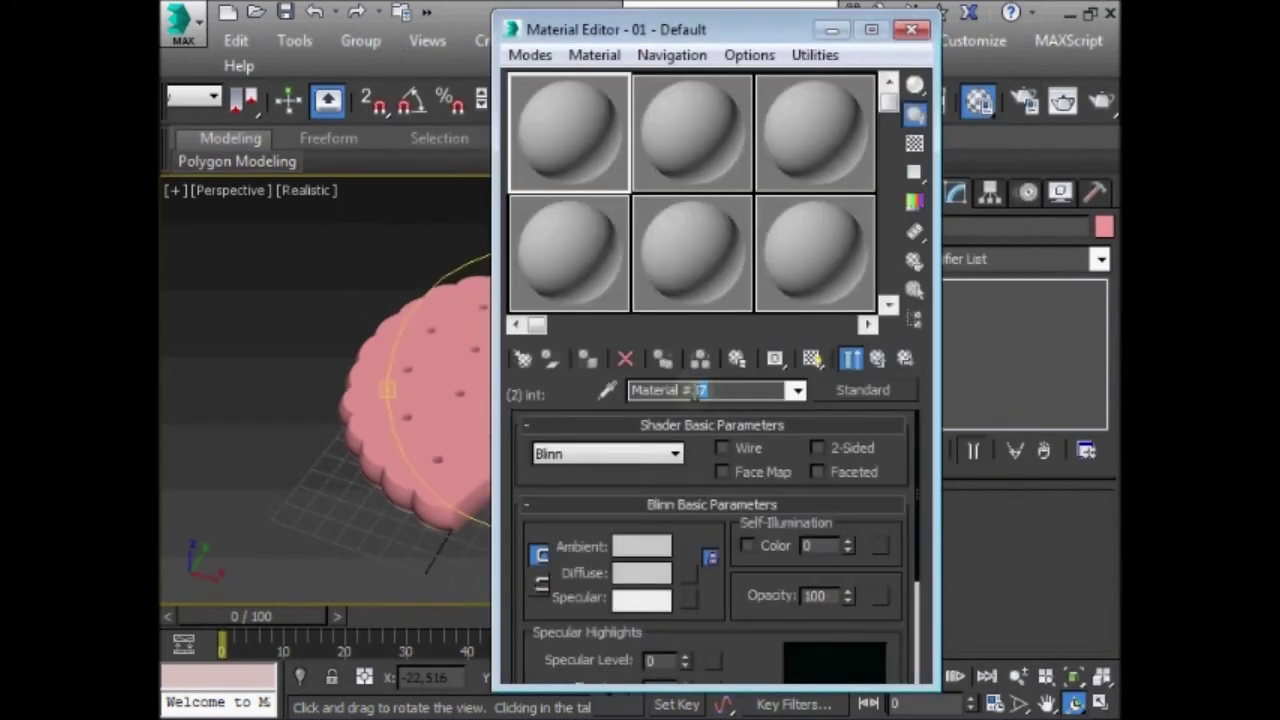
left_click_drag(722, 390, 553, 388)
type("interior")
- Set the interior diffuse to saturated yellow and return to the parent material
left_click(645, 575)
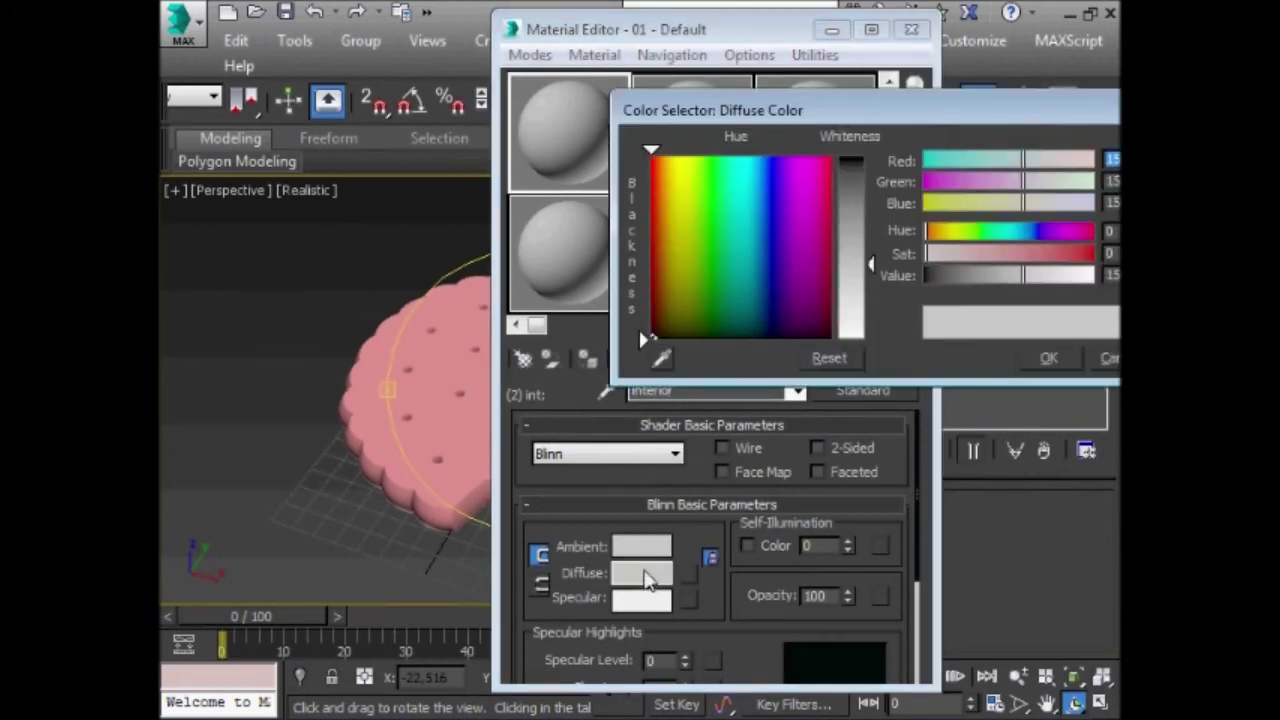
left_click(671, 169)
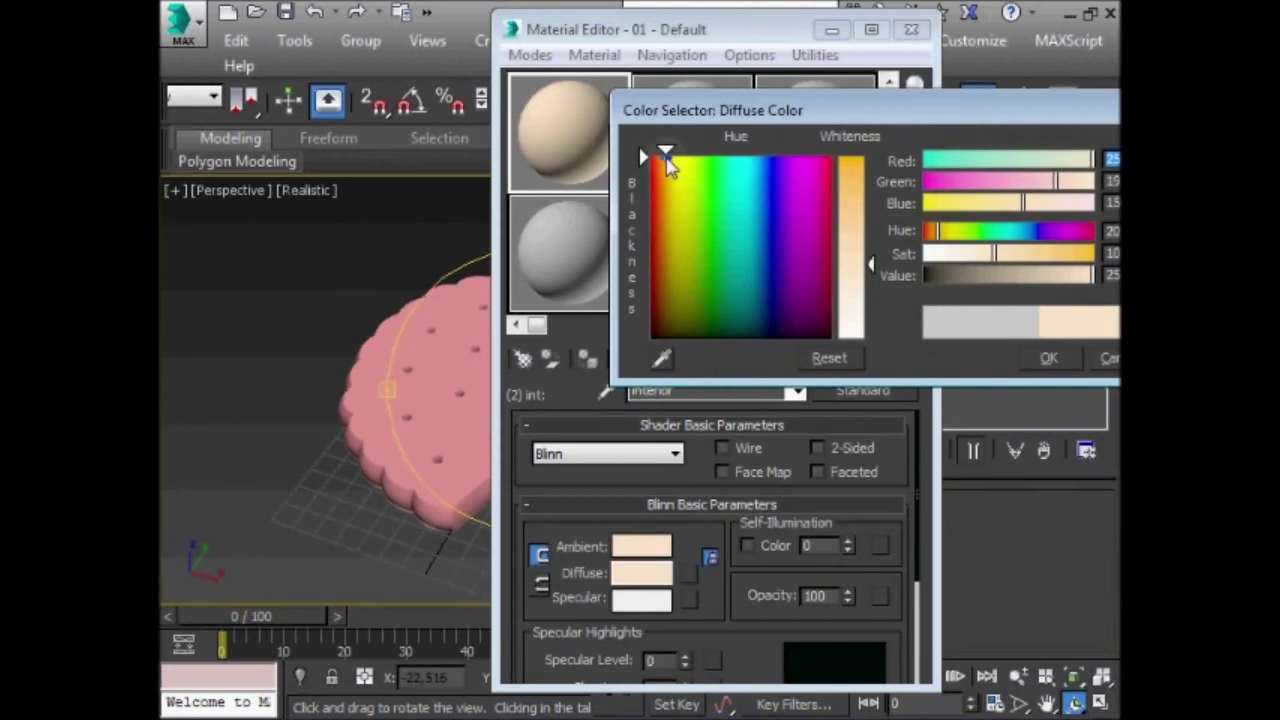
left_click_drag(875, 265, 875, 160)
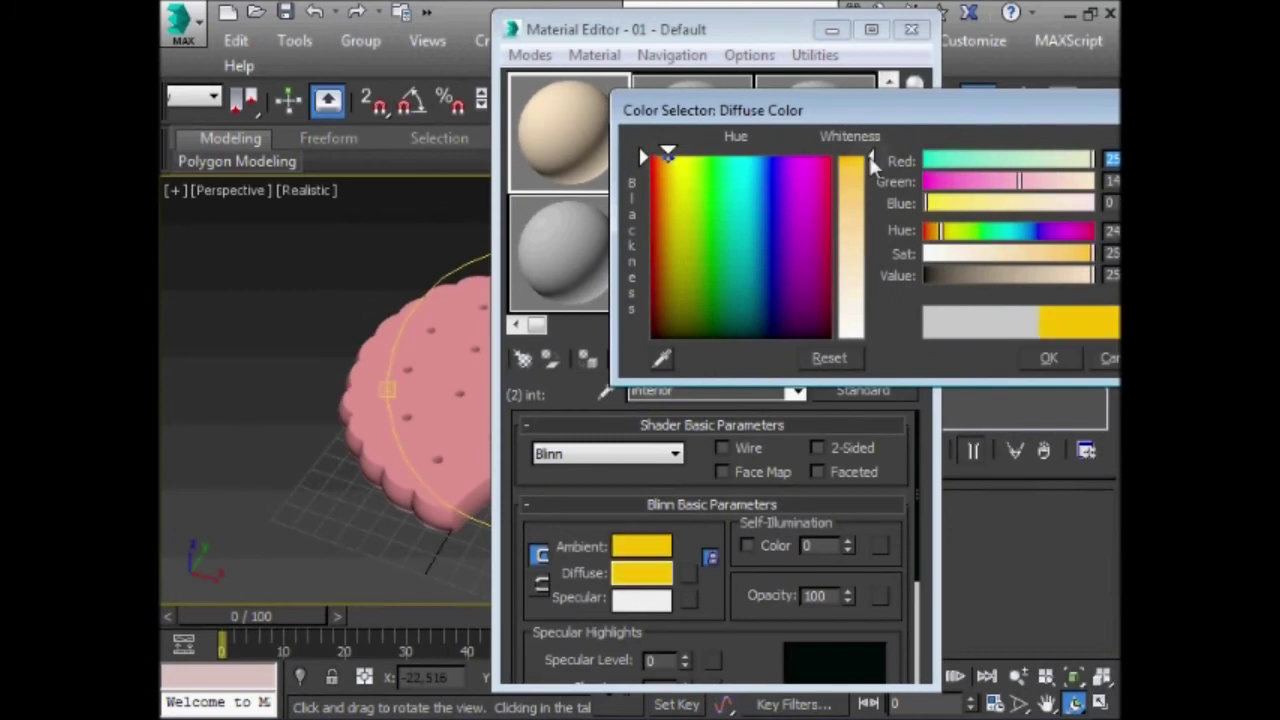
left_click(1066, 362)
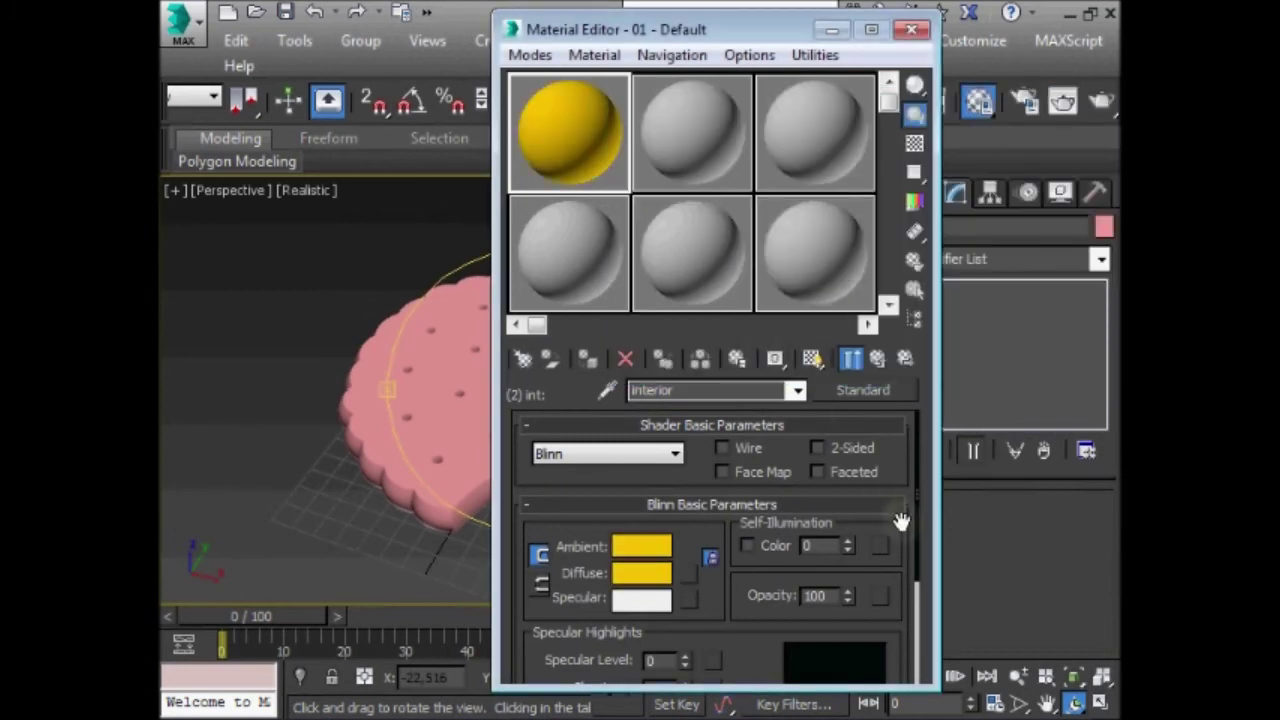
scroll(900, 480, "down", 1)
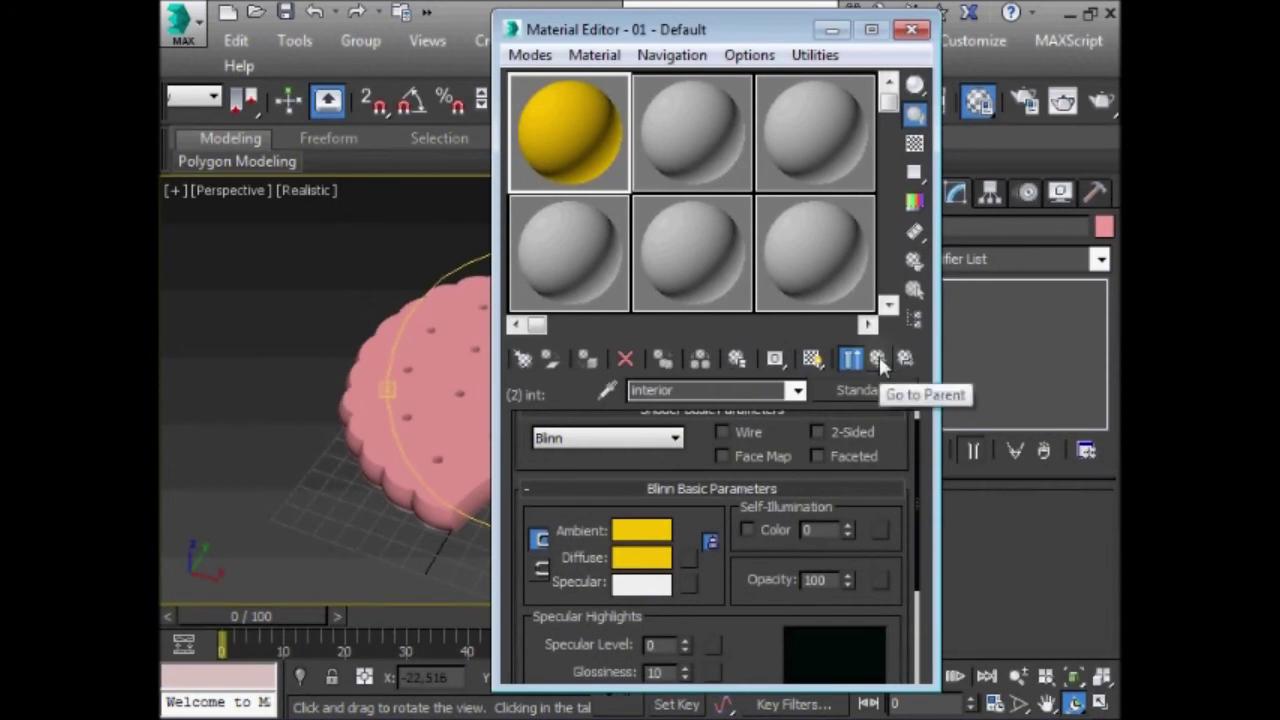
left_click(879, 356)
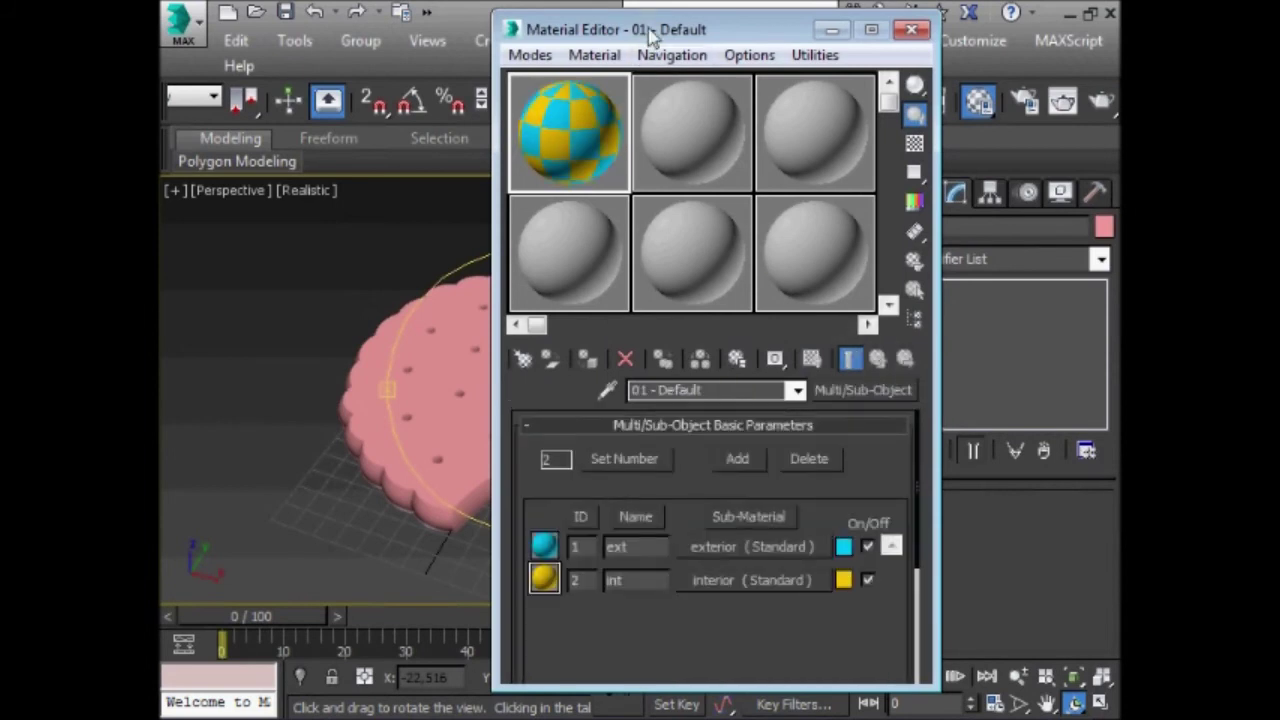
left_click_drag(651, 27, 787, 27)
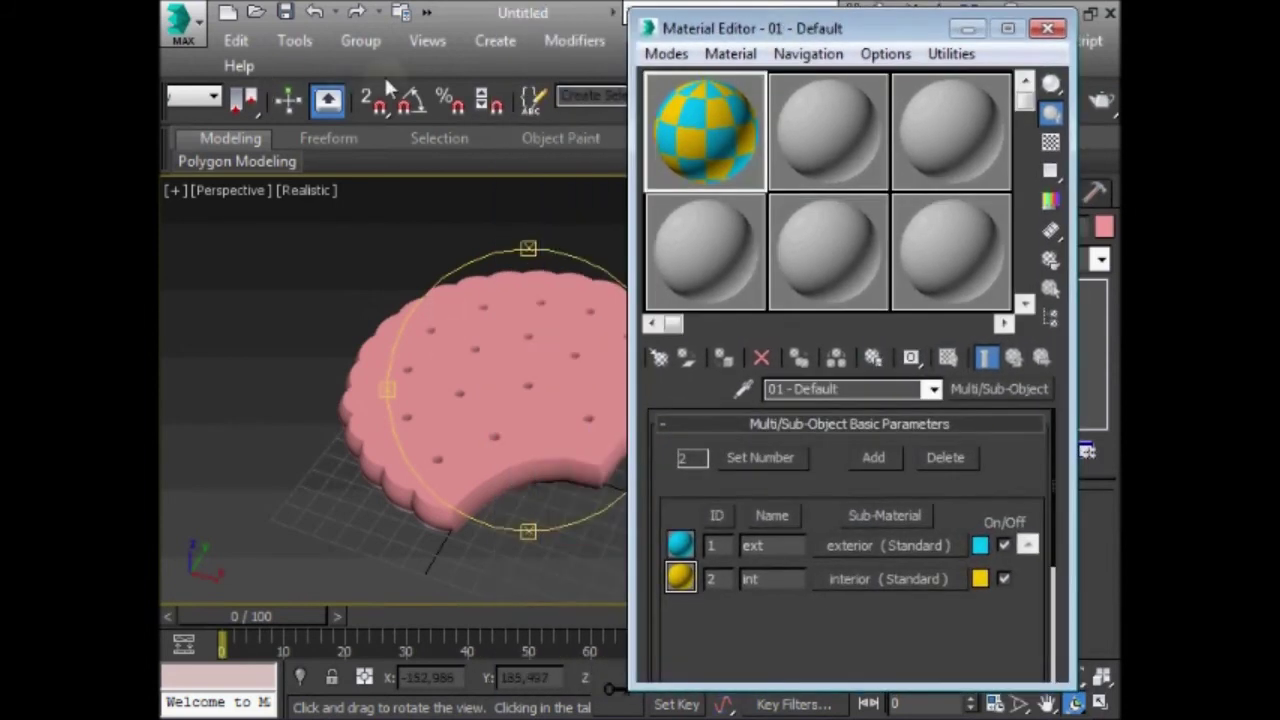
- Assign the Multi/Sub-Object material to the biscuit, close the Material Editor, and orbit side-on
left_click(330, 75)
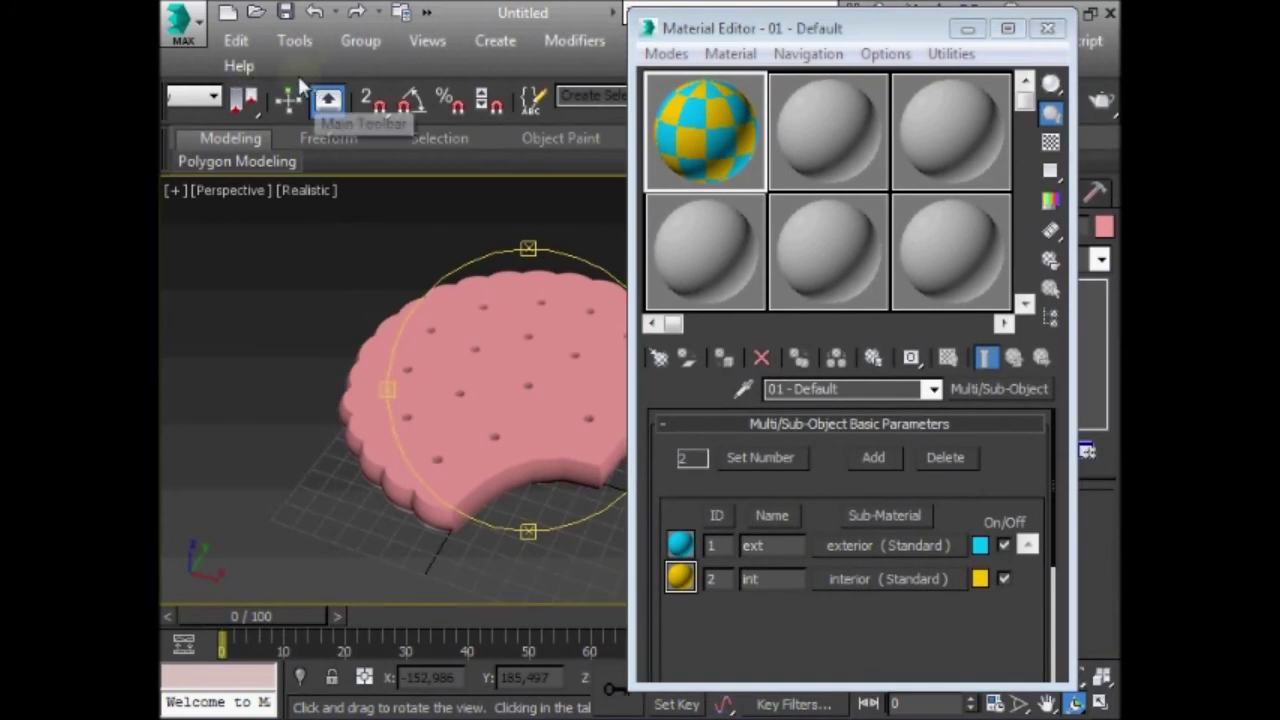
left_click_drag(300, 100, 367, 100)
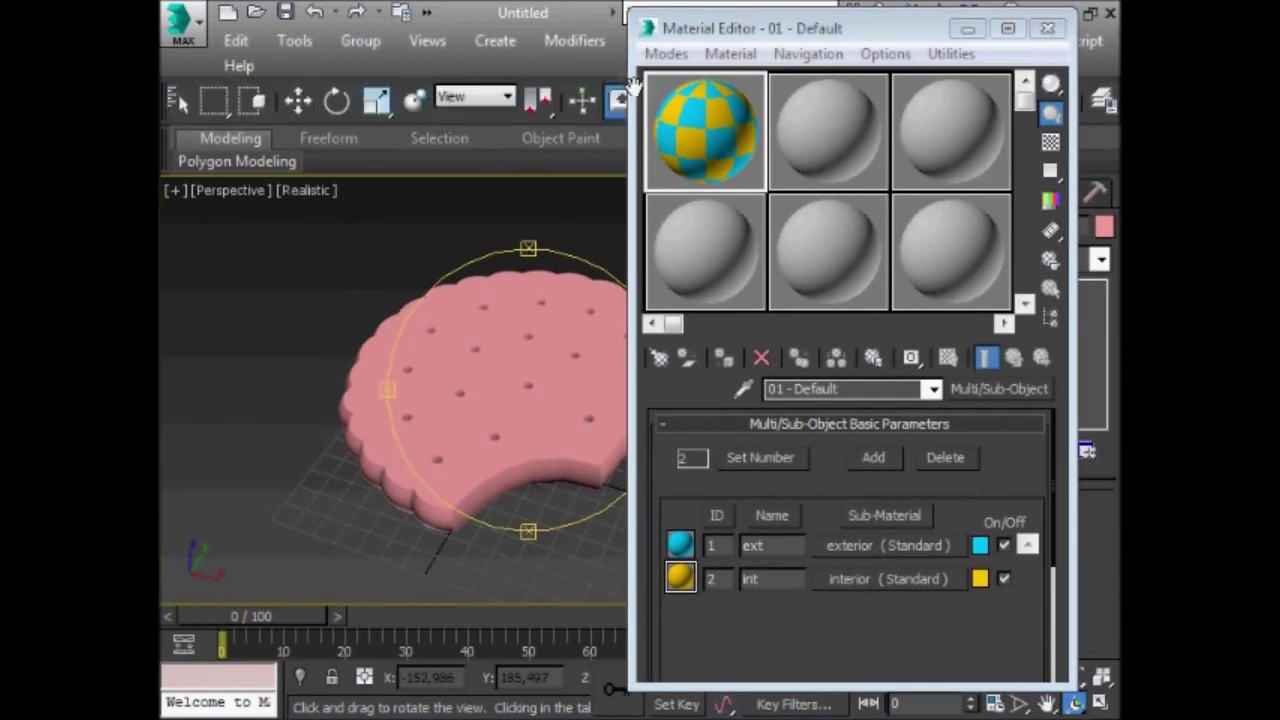
left_click(355, 100)
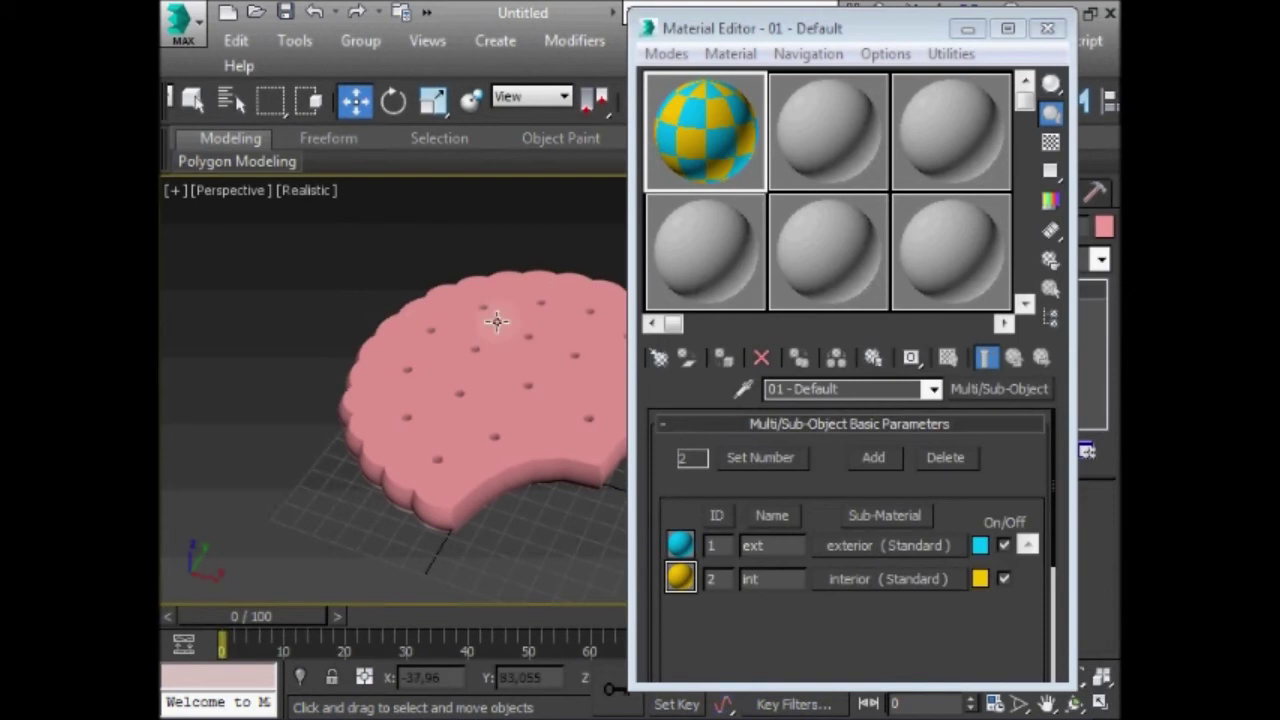
left_click(727, 360)
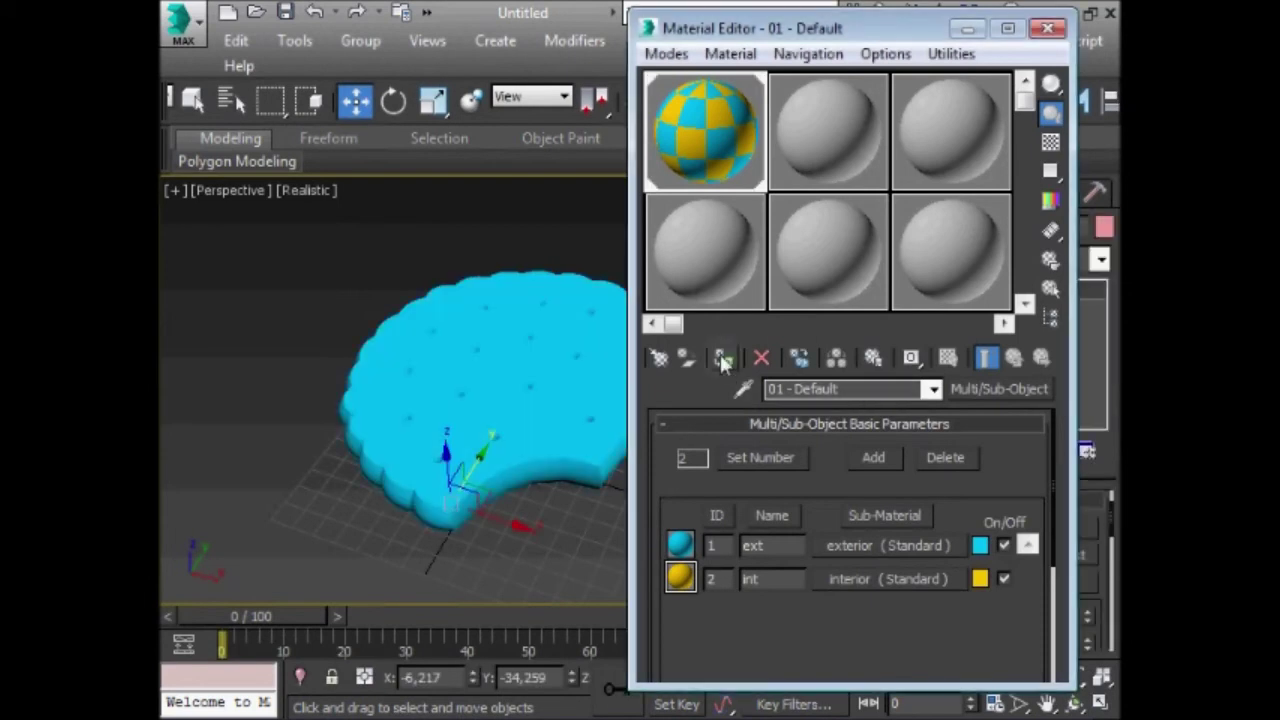
left_click(1047, 28)
left_click(1074, 704)
mouse_move(515, 424)
left_mouse_down()
mouse_move(517, 251)
mouse_move(571, 143)
mouse_move(691, 157)
mouse_move(674, 327)
mouse_move(543, 471)
mouse_move(414, 417)
mouse_move(430, 172)
mouse_move(377, 391)
mouse_move(511, 400)
mouse_move(528, 424)
left_mouse_up()
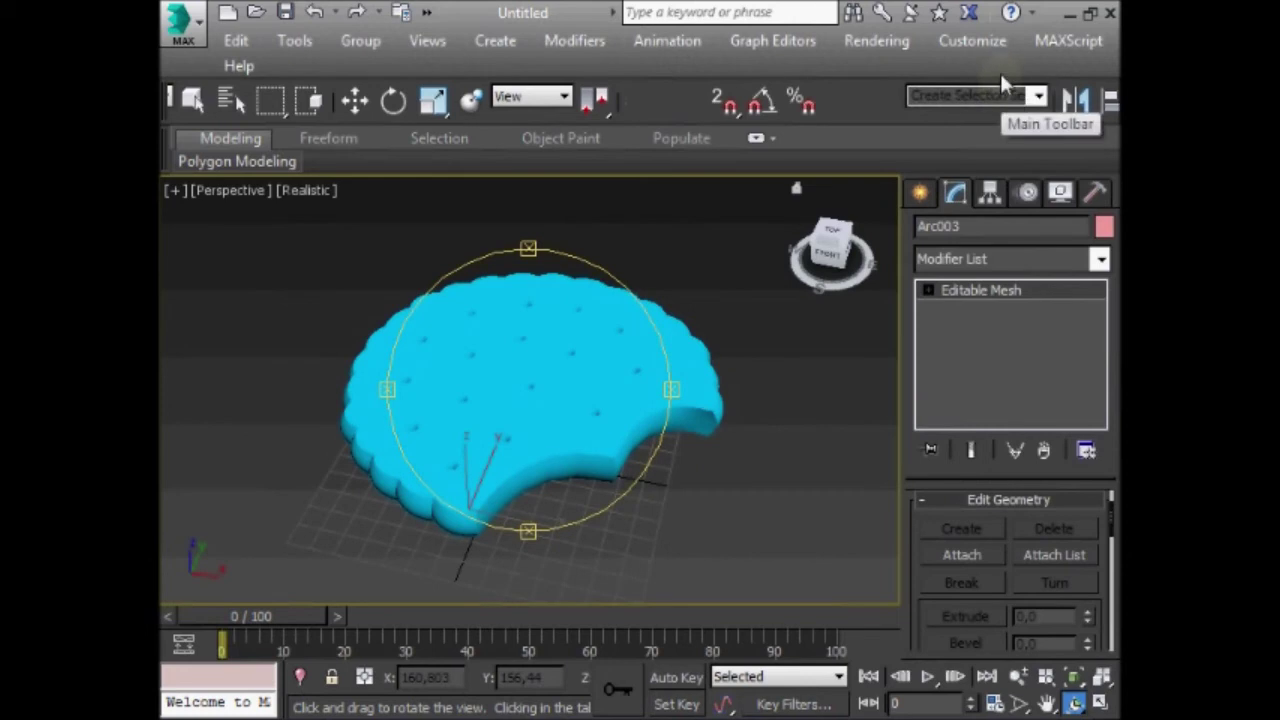
- Enter Face level on the biscuit's Editable Mesh with Ignore Backfacing on
left_click(927, 291)
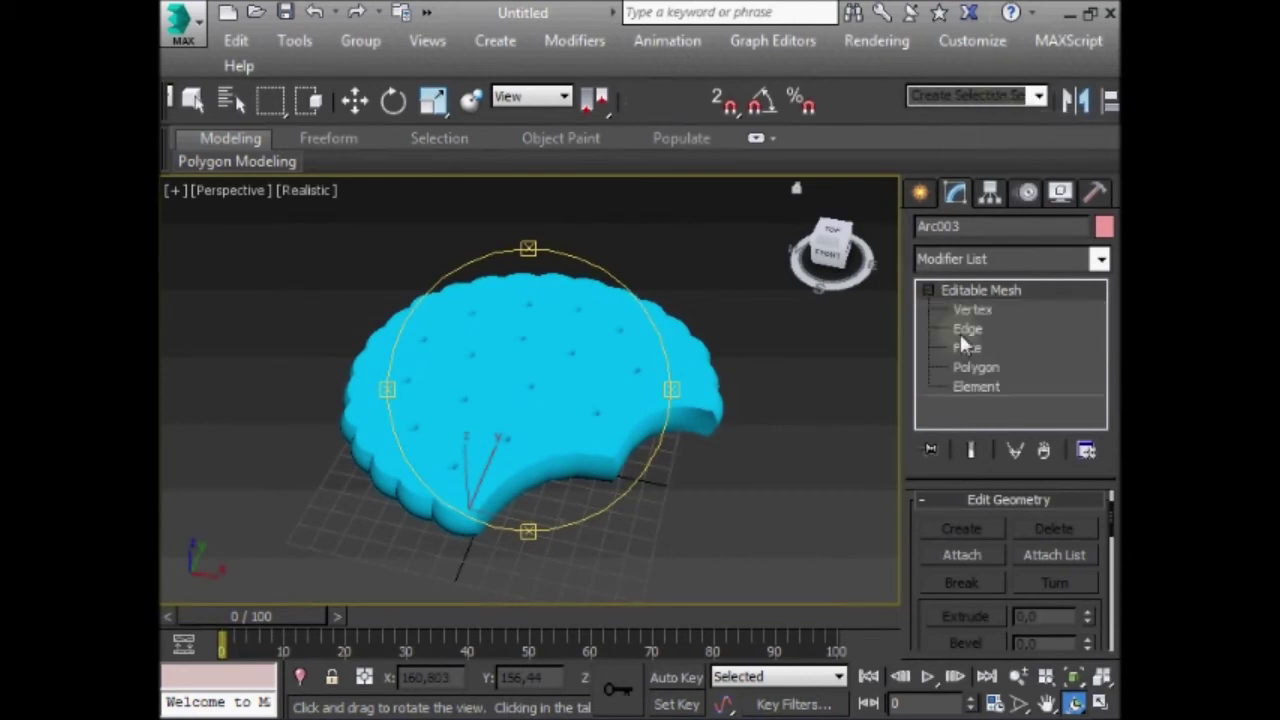
left_click_drag(905, 255, 814, 255)
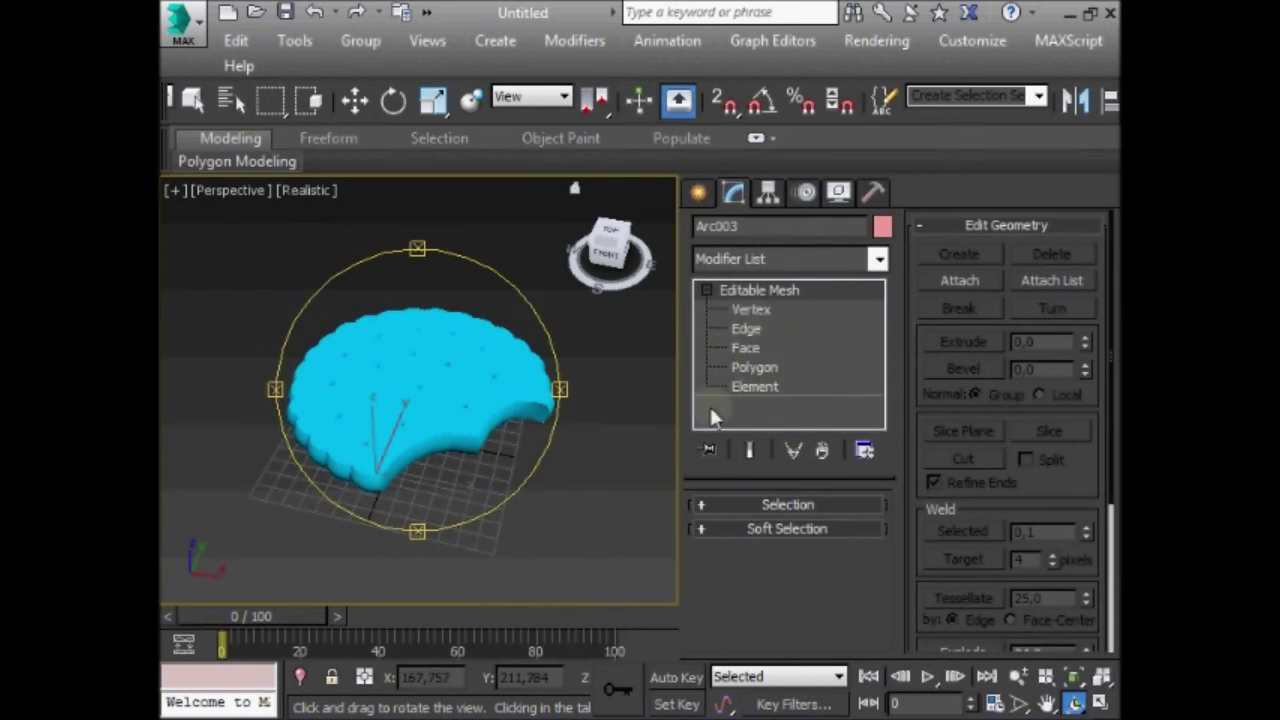
left_click(703, 505)
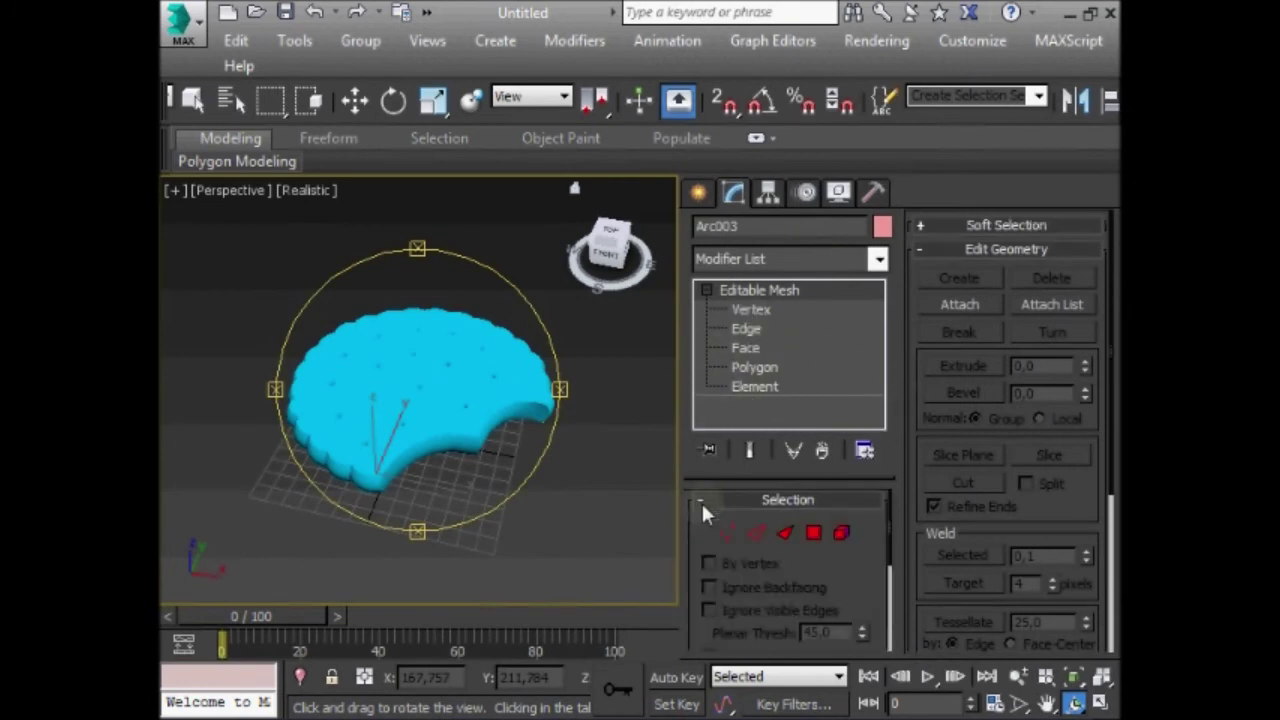
left_click(784, 538)
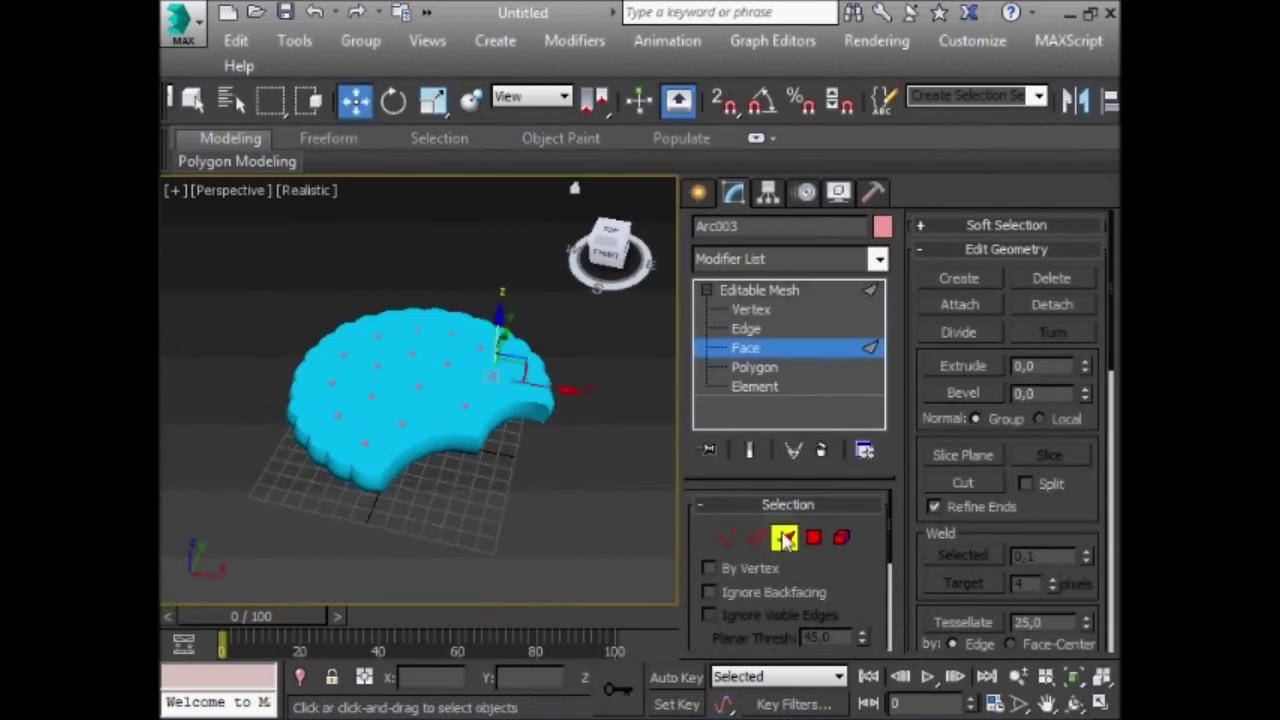
scroll(1076, 483, "down", 1)
scroll(1045, 450, "down", 4)
scroll(1050, 490, "down", 1)
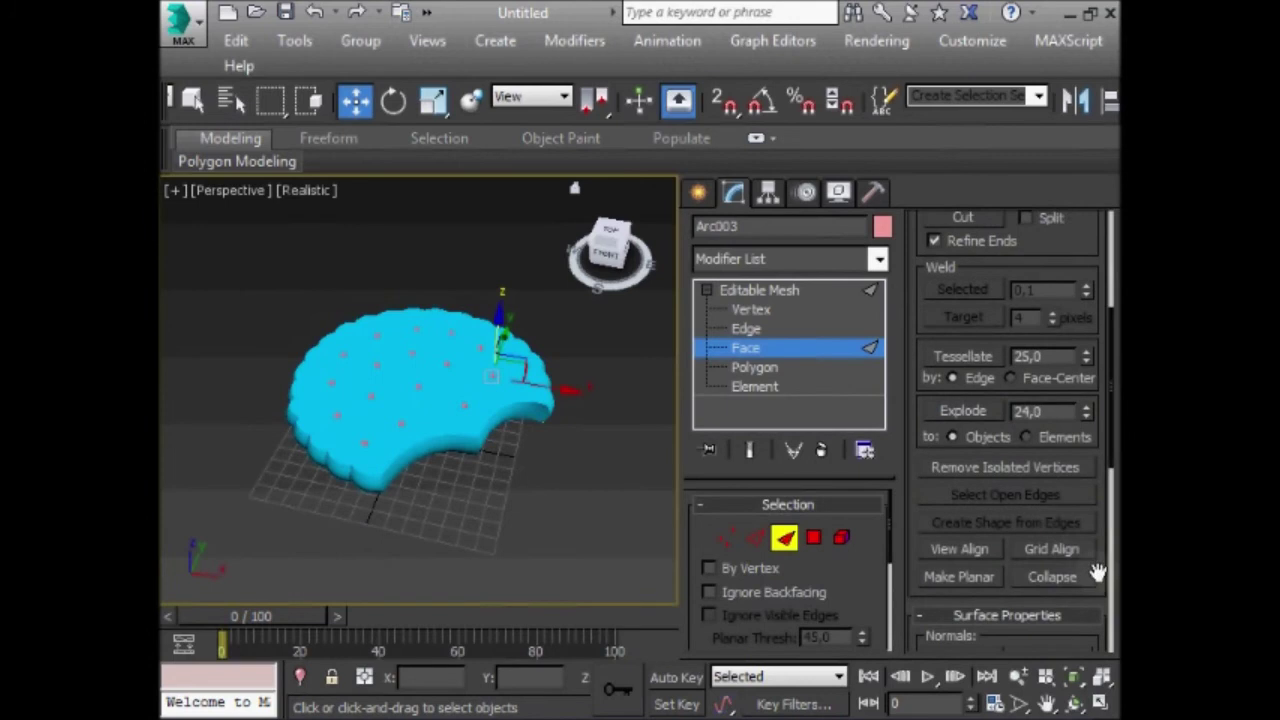
left_click_drag(1097, 572, 1113, 200)
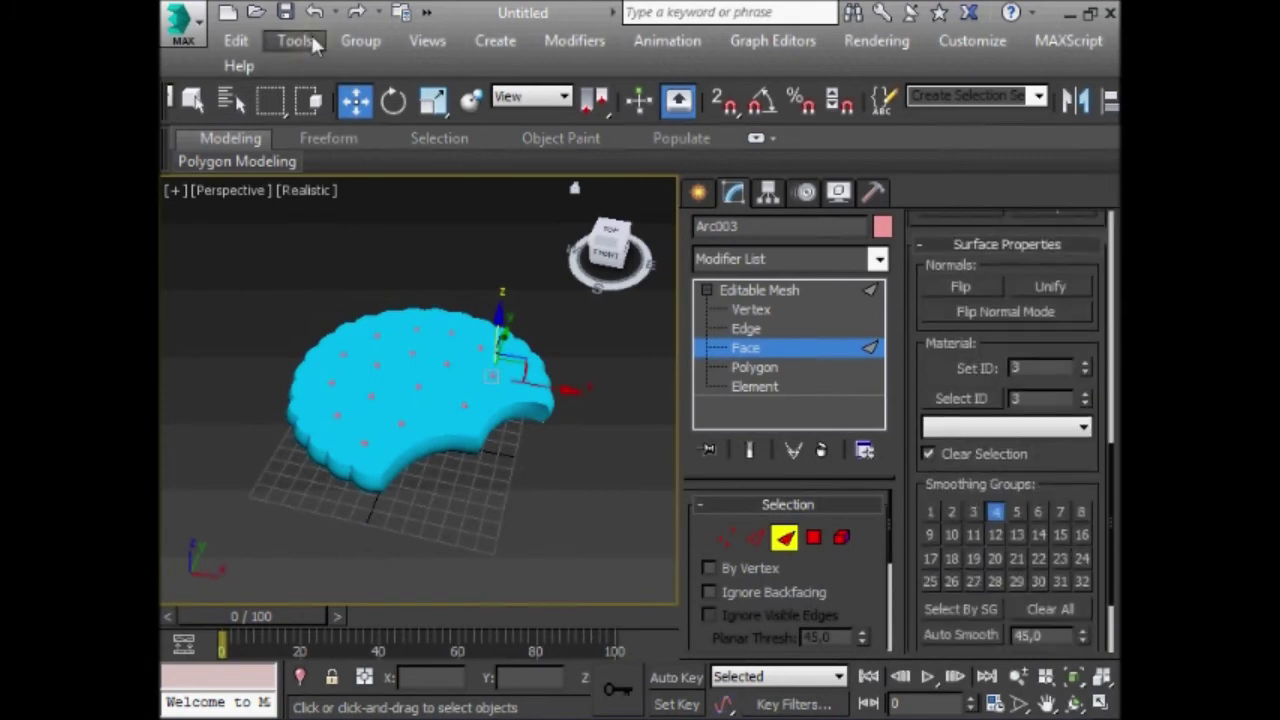
left_click(743, 592)
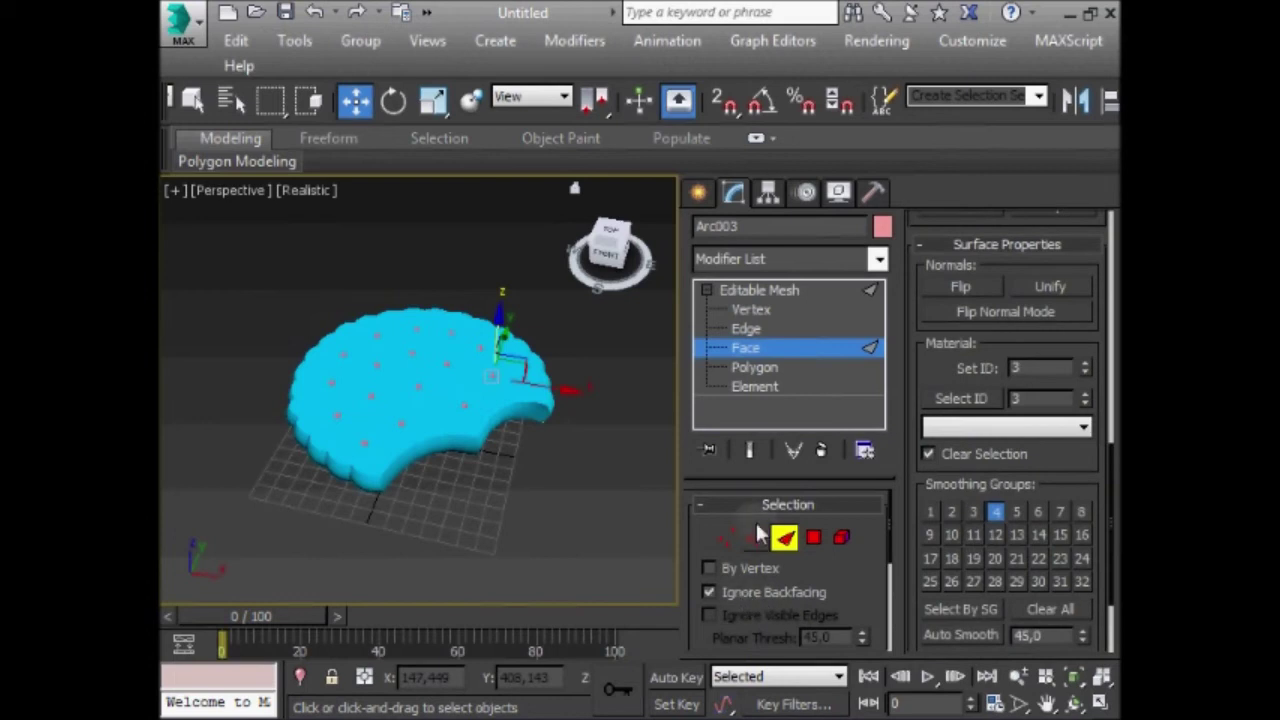
- Switch to Select Object and show the selection region shapes
left_click_drag(335, 88, 455, 86)
left_click(314, 101)
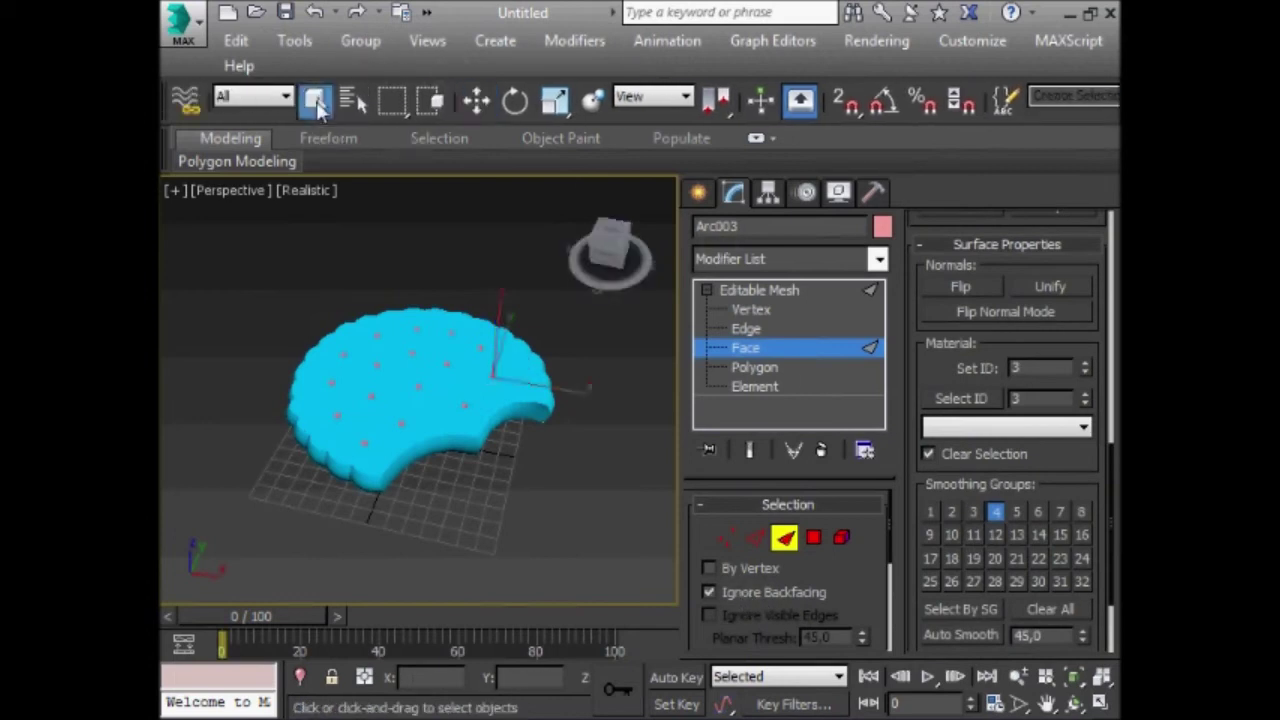
left_click_drag(392, 100, 381, 281)
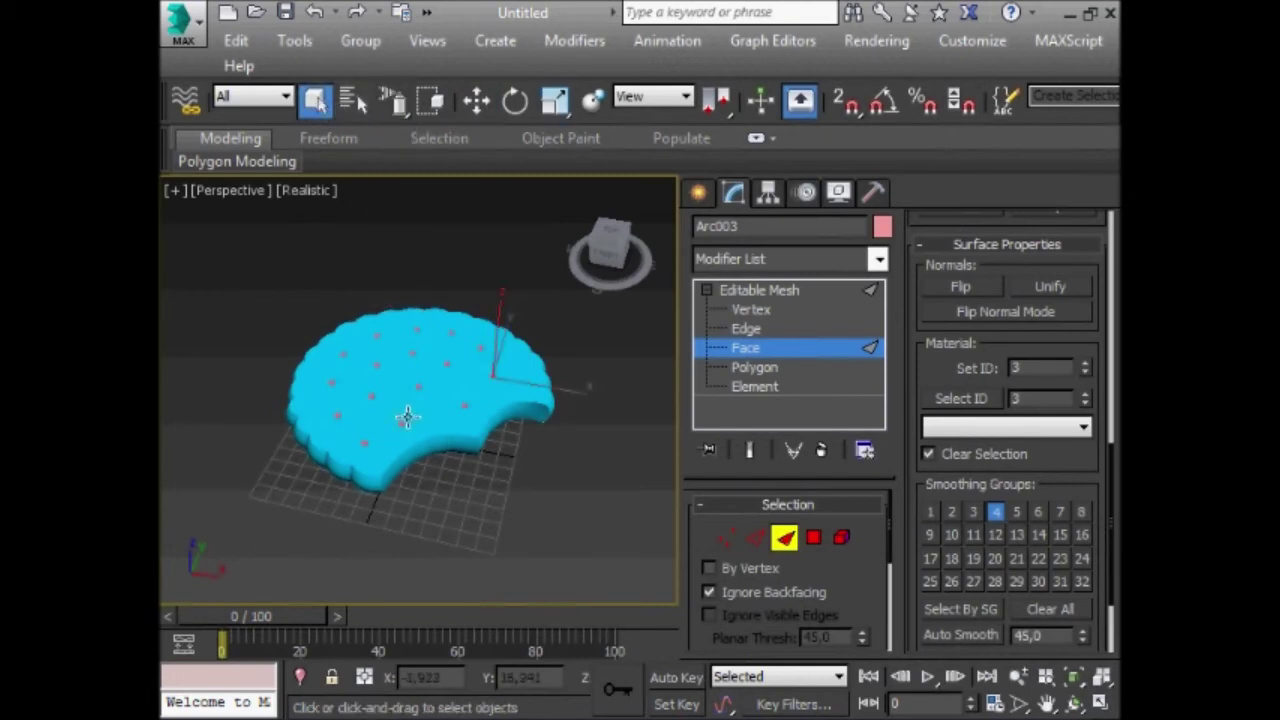
- Select strips of the biscuit's side and curved outer edge faces, orbiting to reach them
scroll(425, 432, "up", 5)
mouse_move(426, 434)
middle_mouse_down("alt")
mouse_move(469, 337)
mouse_move(320, 443)
middle_mouse_up("alt")
mouse_move(320, 443)
left_mouse_down()
mouse_move(392, 416)
mouse_move(488, 337)
mouse_move(362, 388)
left_mouse_up()
mouse_move(449, 409)
middle_mouse_down("alt")
mouse_move(500, 372)
mouse_move(352, 430)
middle_mouse_up("alt")
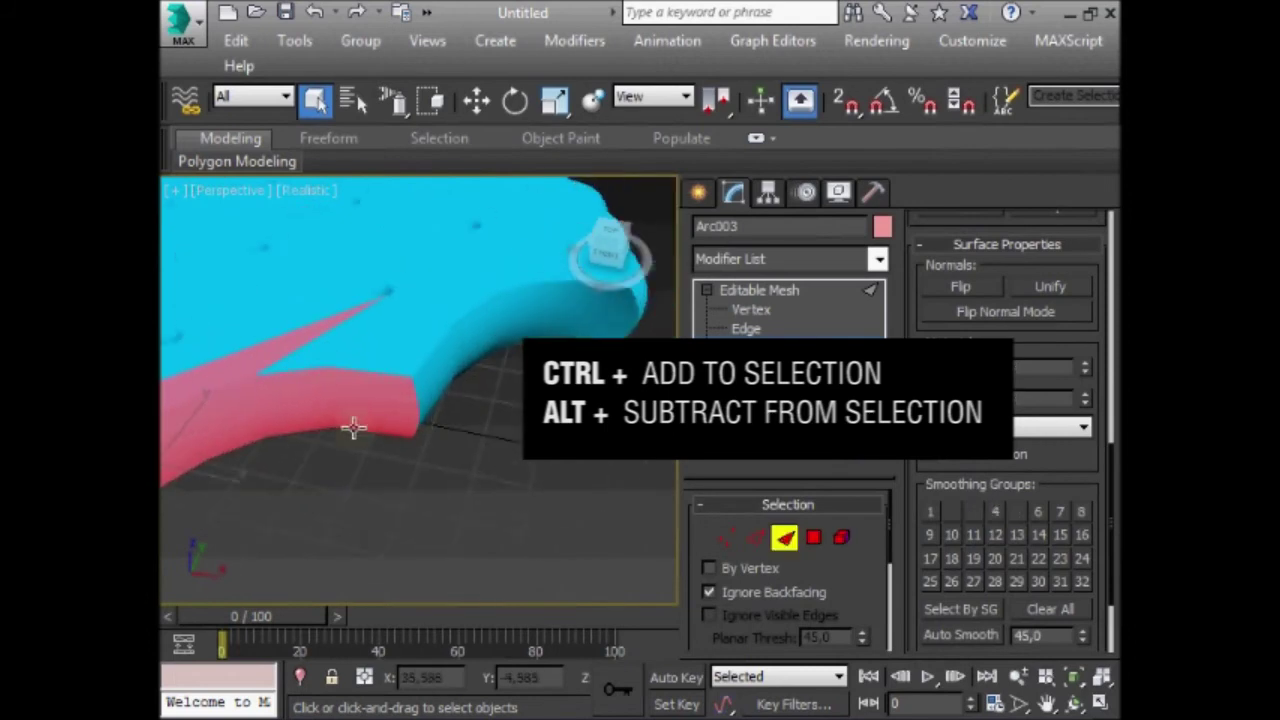
mouse_move(595, 320)
left_mouse_down("ctrl")
mouse_move(620, 320)
mouse_move(606, 349)
mouse_move(548, 328)
left_mouse_up("ctrl")
left_click_drag(577, 306, 468, 338)
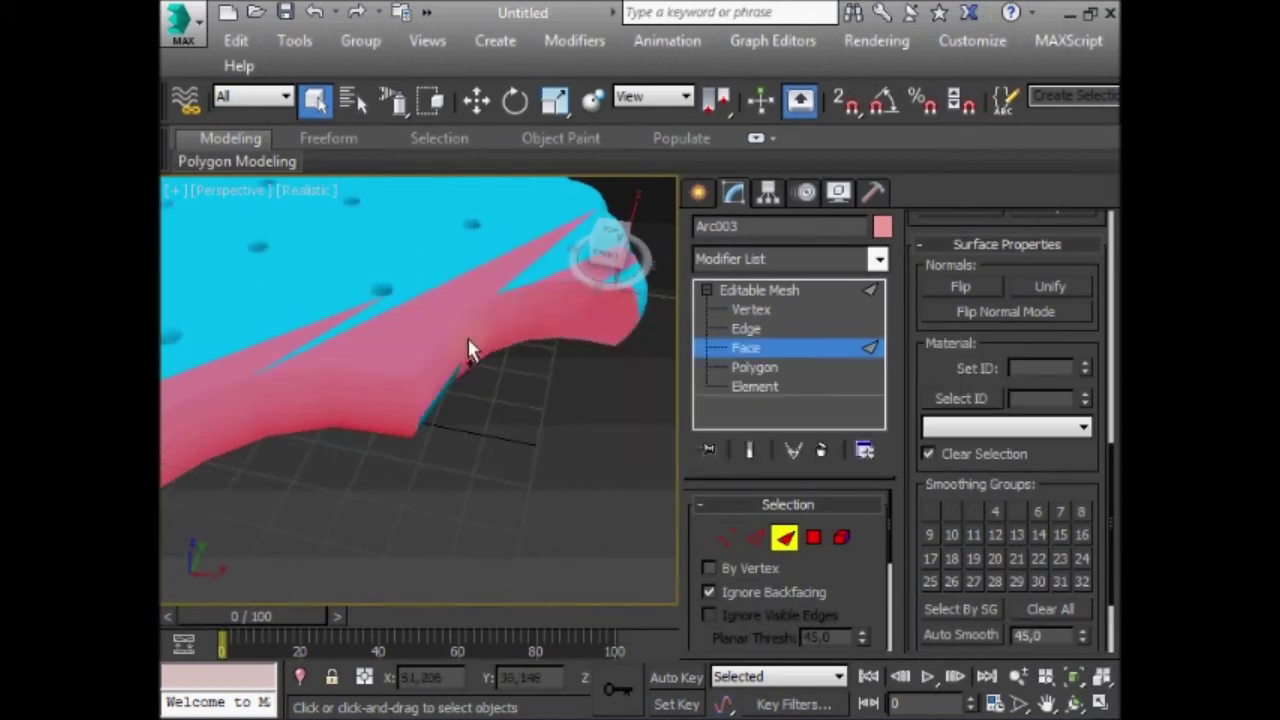
mouse_move(369, 416)
middle_mouse_down("alt")
mouse_move(543, 371)
mouse_move(503, 389)
middle_mouse_up("alt")
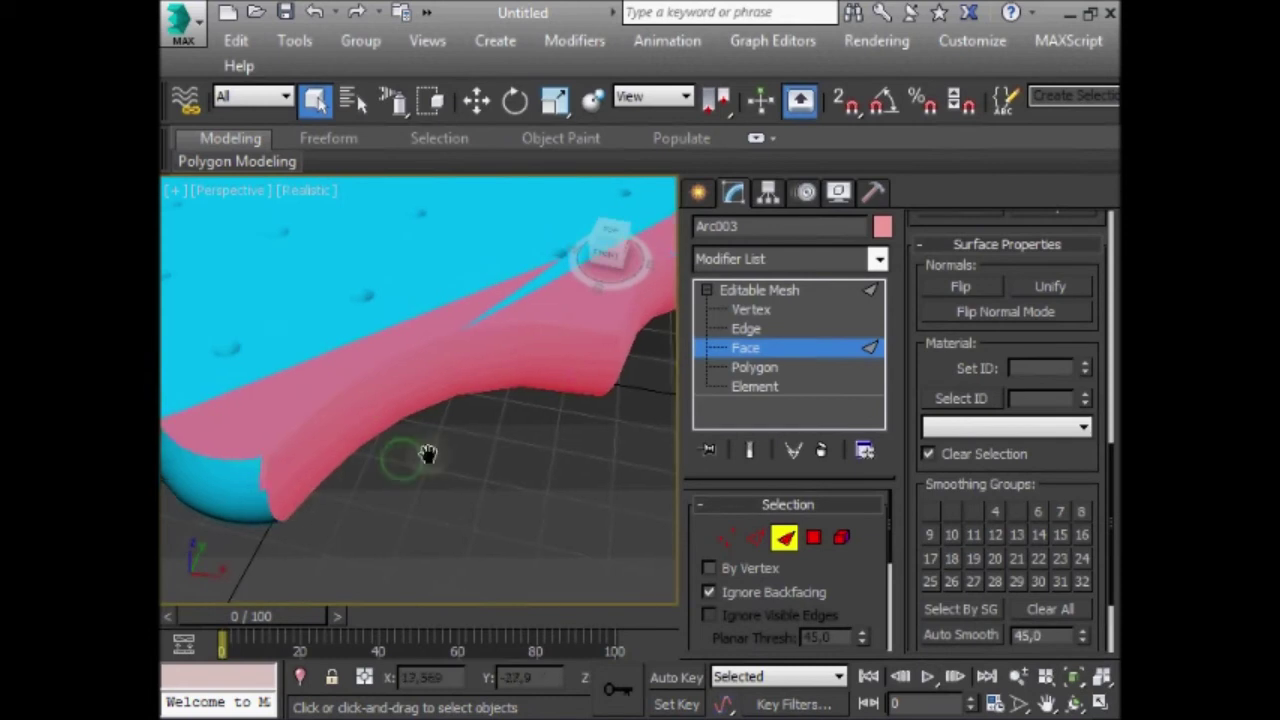
middle_click_drag(429, 451, 374, 414, "alt")
- Remove stray lower-left faces and check the selection from several angles
mouse_move(265, 397)
left_mouse_down("alt")
mouse_move(337, 443)
mouse_move(330, 470)
left_mouse_up("alt")
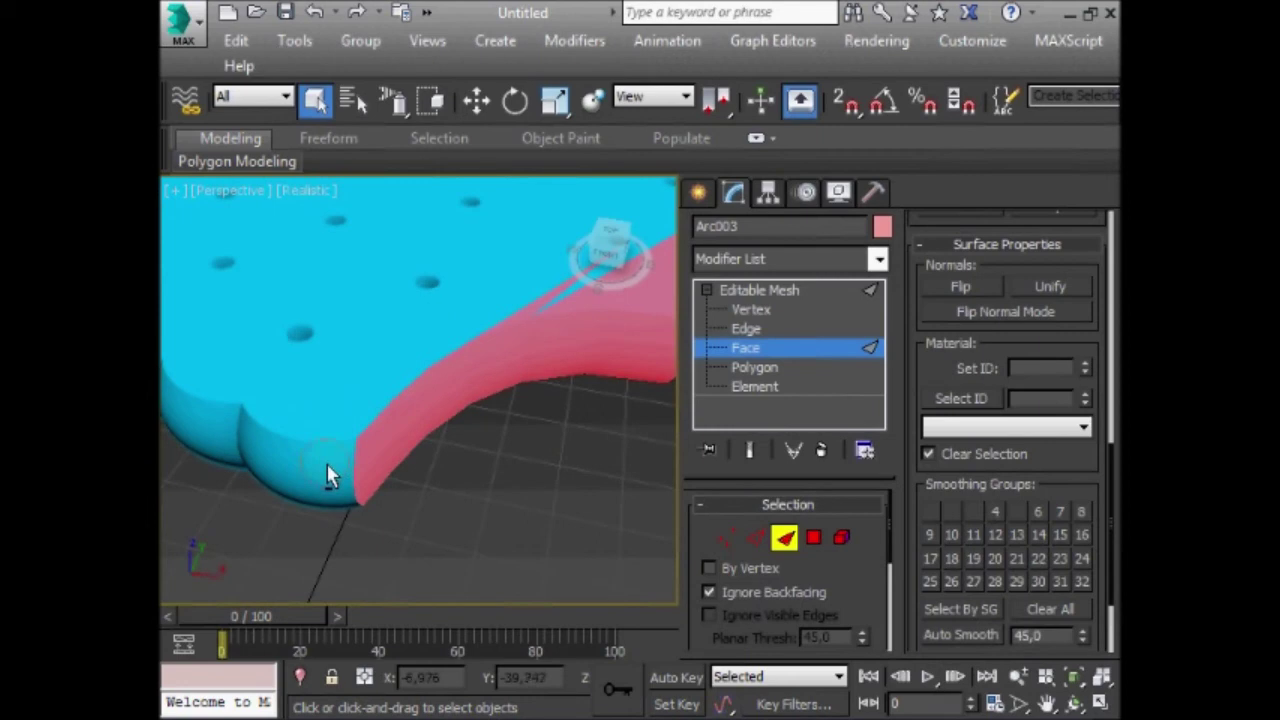
middle_click_drag(327, 466, 497, 486, "alt")
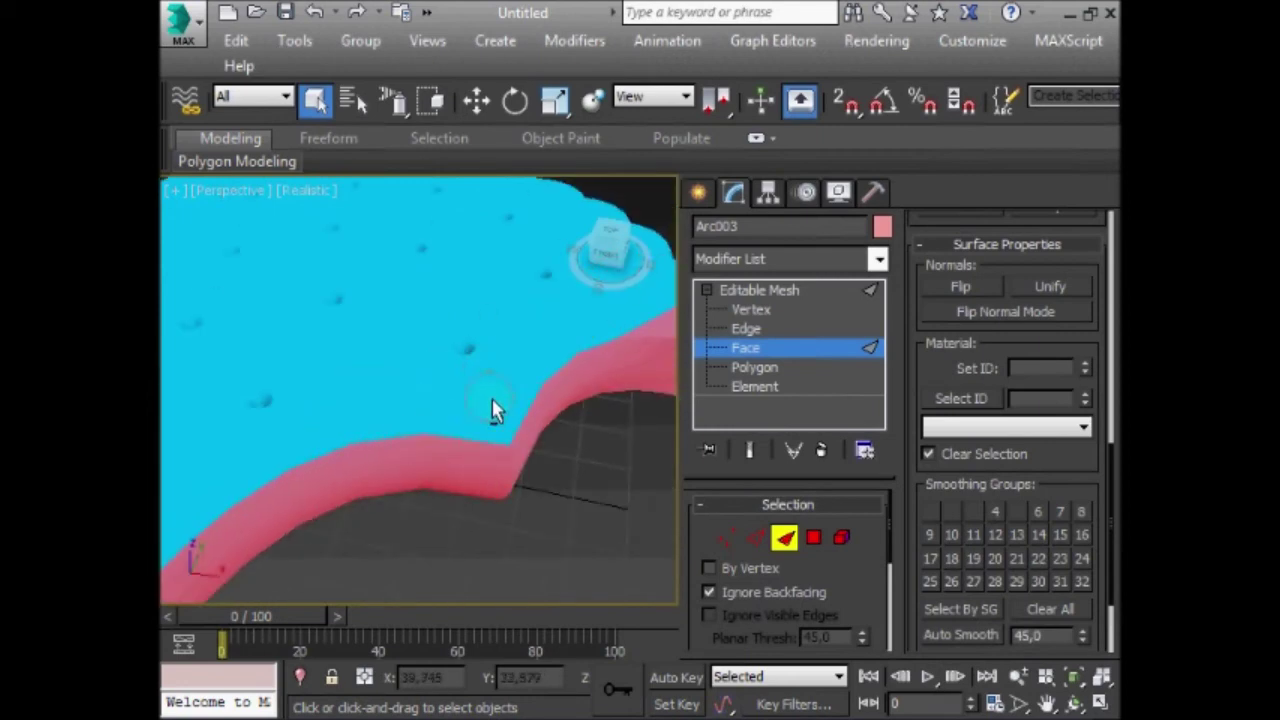
middle_click_drag(497, 412, 340, 343, "alt")
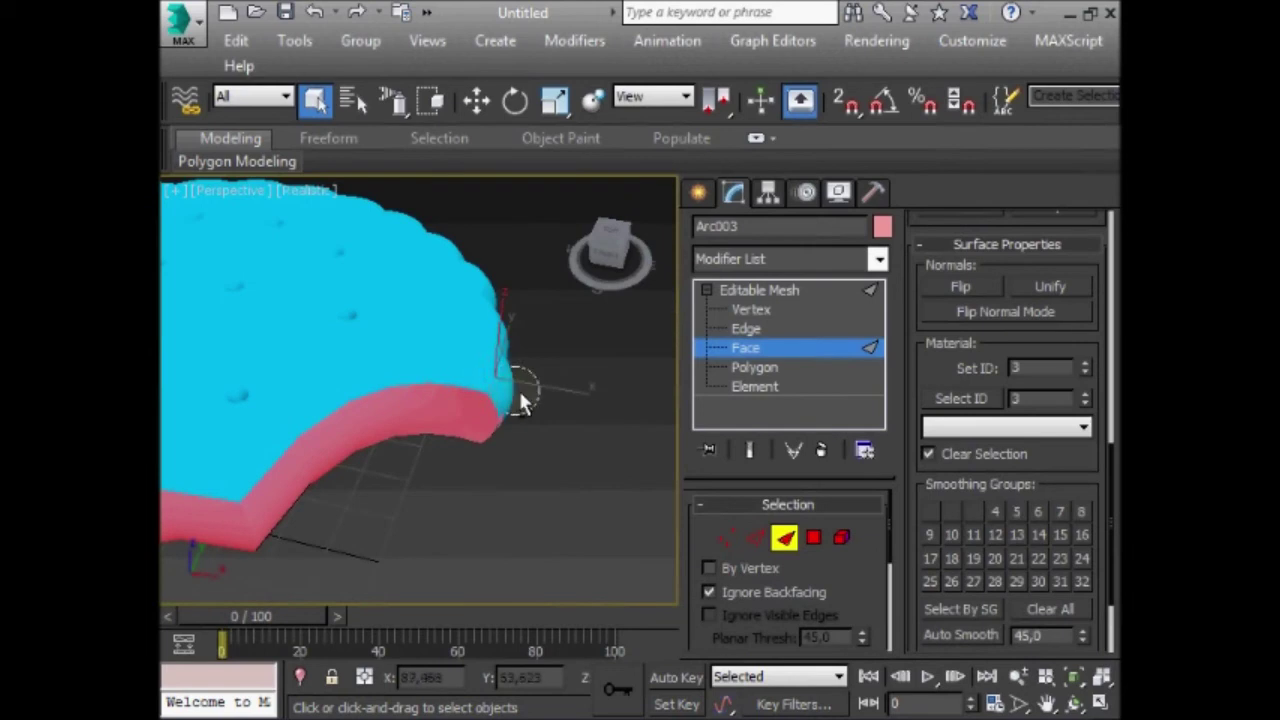
mouse_move(286, 337)
middle_mouse_down("alt")
mouse_move(543, 463)
mouse_move(557, 357)
middle_mouse_up("alt")
right_click(425, 308)
left_click(383, 413)
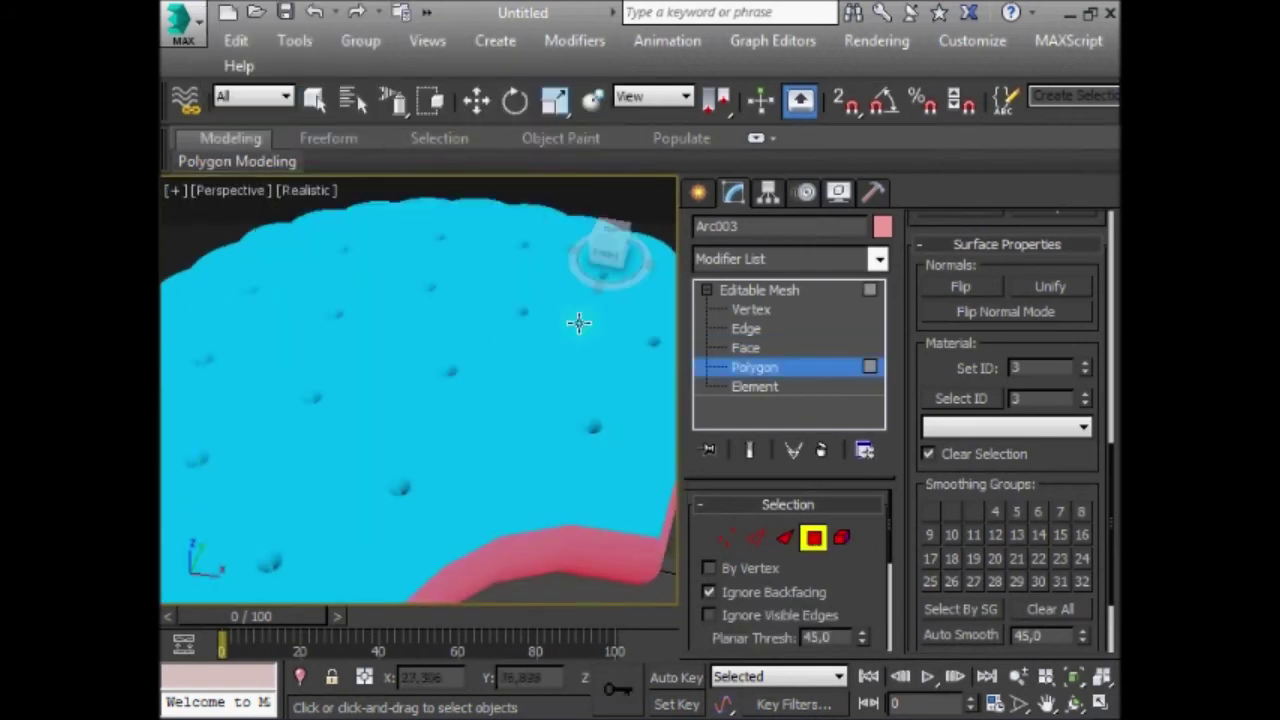
left_click(1075, 705)
mouse_move(363, 349)
left_mouse_down()
mouse_move(354, 491)
mouse_move(366, 297)
mouse_move(445, 425)
mouse_move(423, 286)
left_mouse_up()
mouse_move(491, 449)
left_mouse_down()
mouse_move(443, 343)
mouse_move(374, 251)
mouse_move(349, 334)
mouse_move(374, 400)
mouse_move(534, 328)
mouse_move(436, 366)
left_mouse_up()
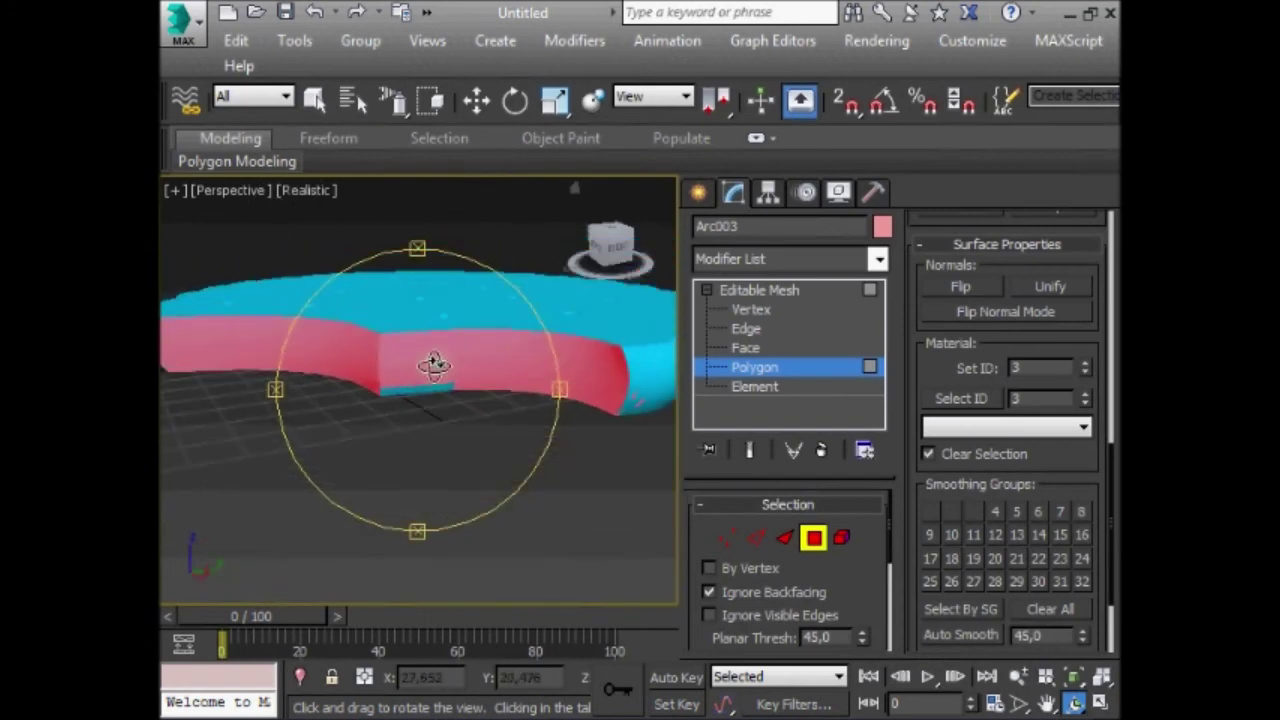
left_click(316, 101)
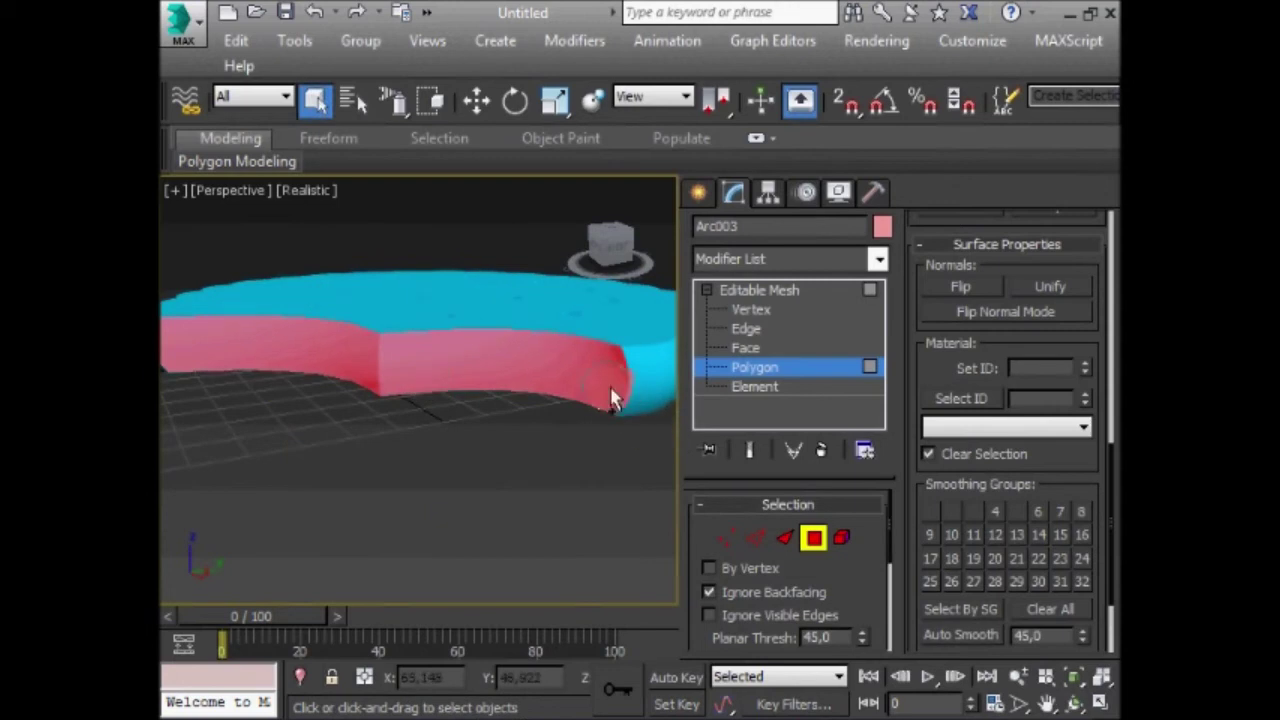
scroll(630, 400, "up", 5)
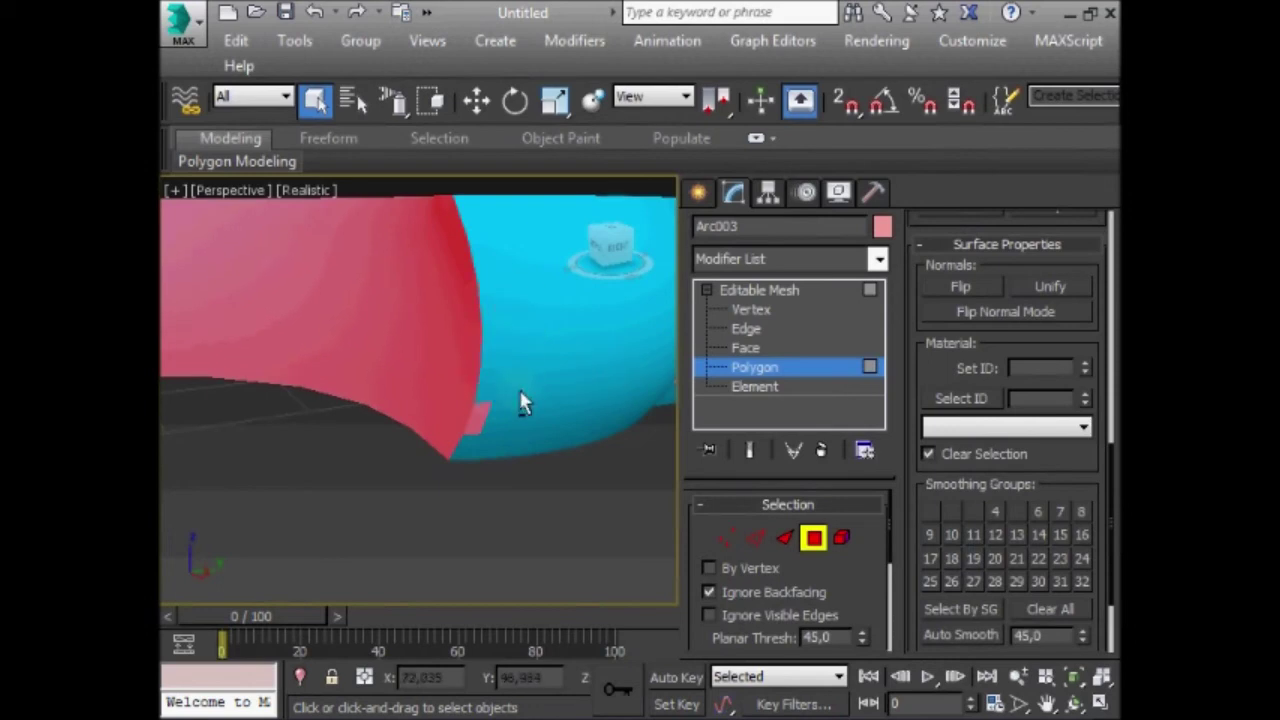
scroll(380, 365, "down", 3)
middle_click_drag(380, 363, 632, 393, "alt")
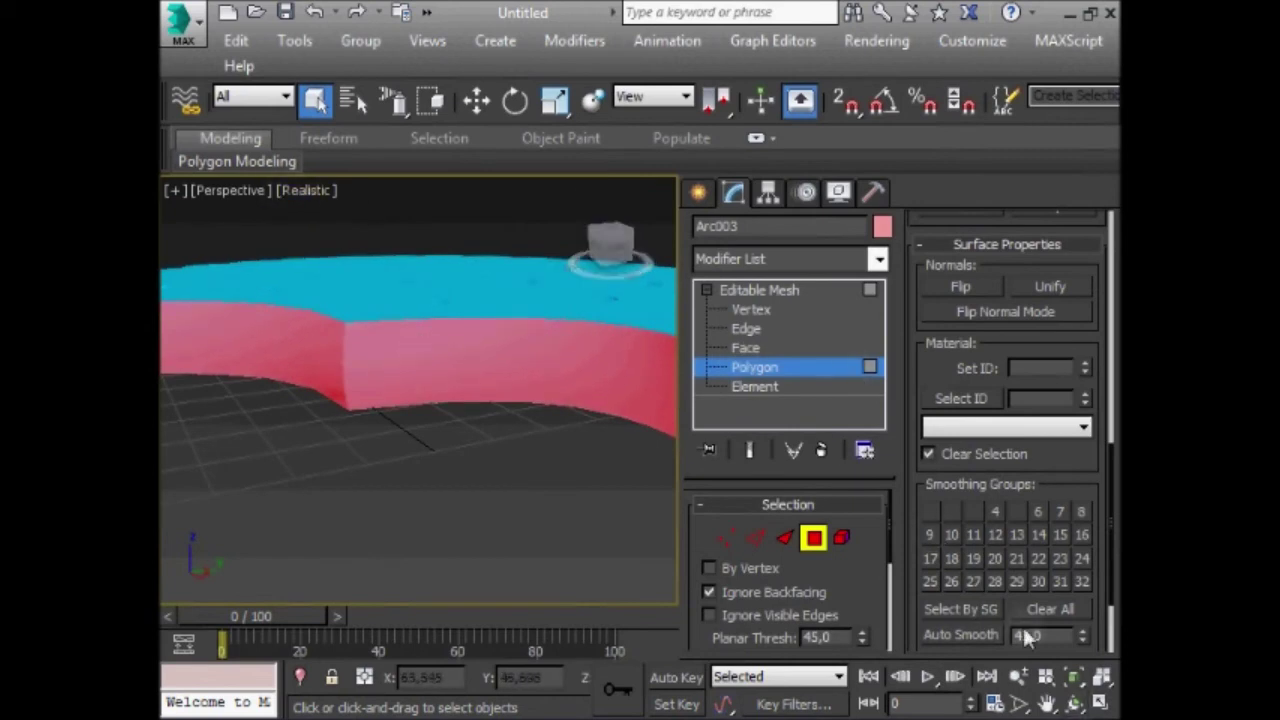
left_click(1073, 704)
mouse_move(414, 474)
left_mouse_down()
mouse_move(246, 355)
mouse_move(457, 251)
mouse_move(491, 163)
mouse_move(451, 294)
mouse_move(366, 364)
mouse_move(443, 360)
mouse_move(446, 343)
mouse_move(401, 337)
left_mouse_up()
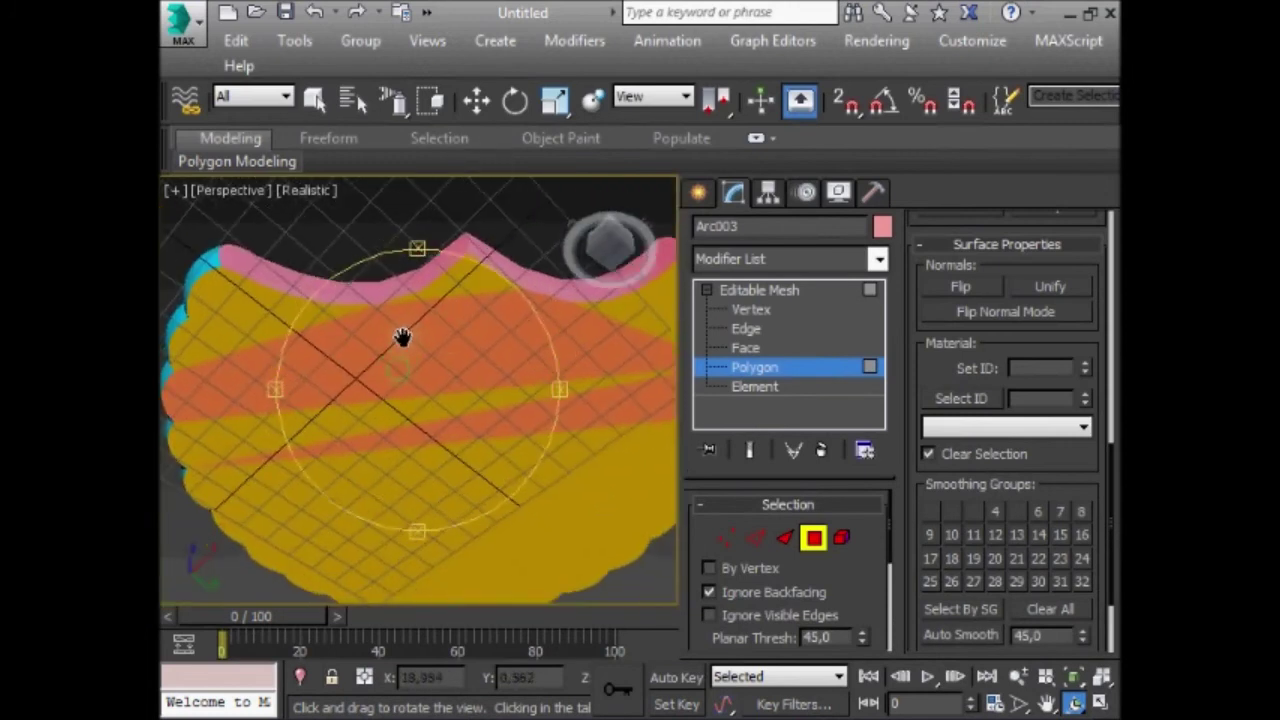
- Show the biscuit in Wireframe and narrow the selection to the bite wall polygons
left_click(305, 190)
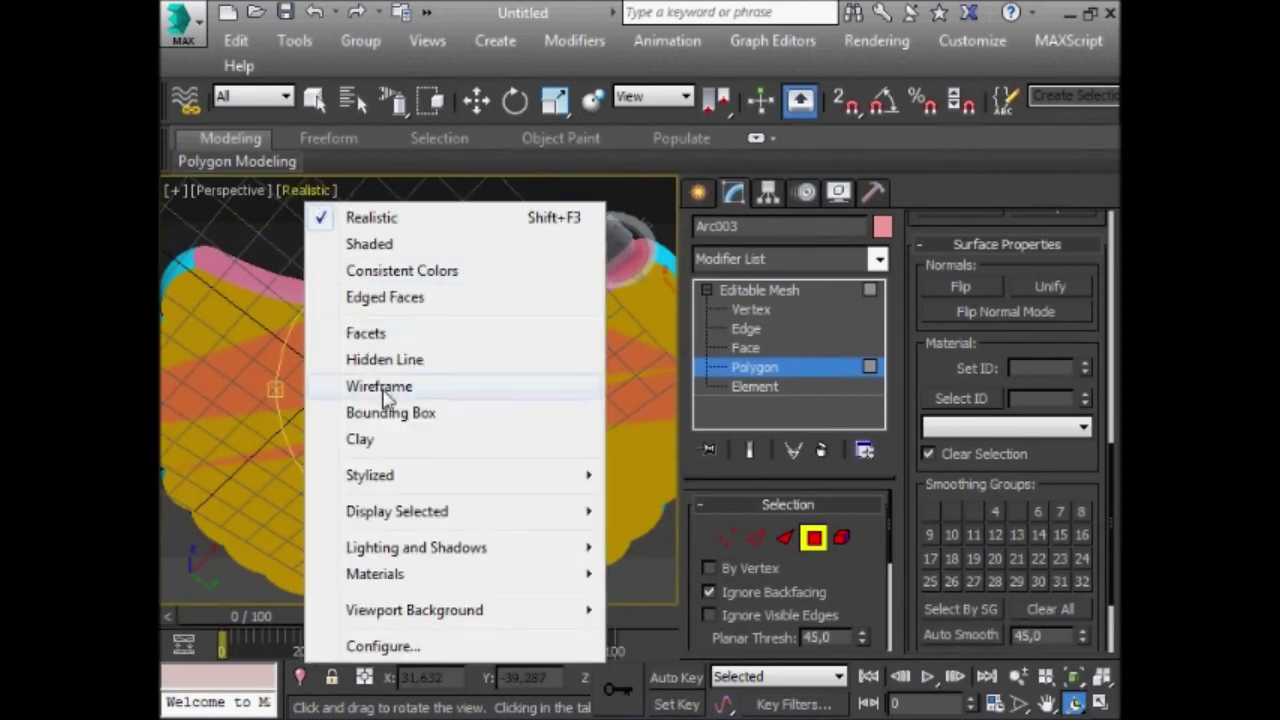
left_click(384, 394)
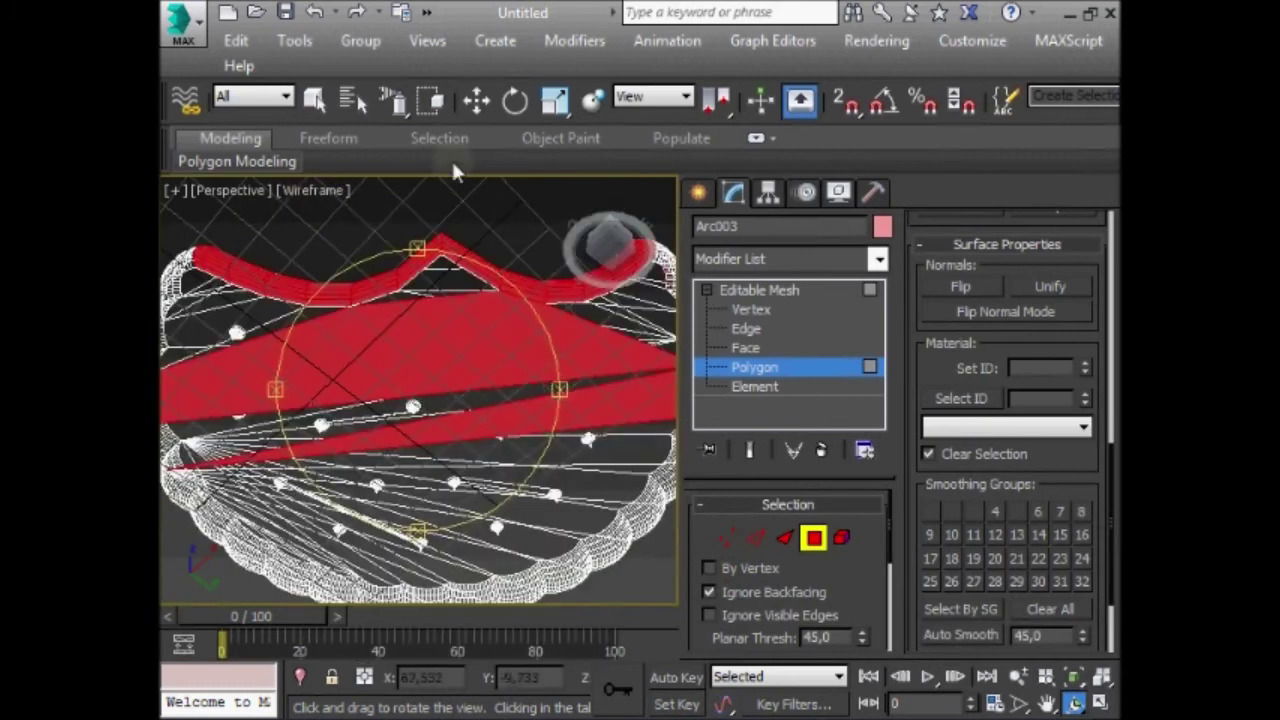
left_click(314, 100)
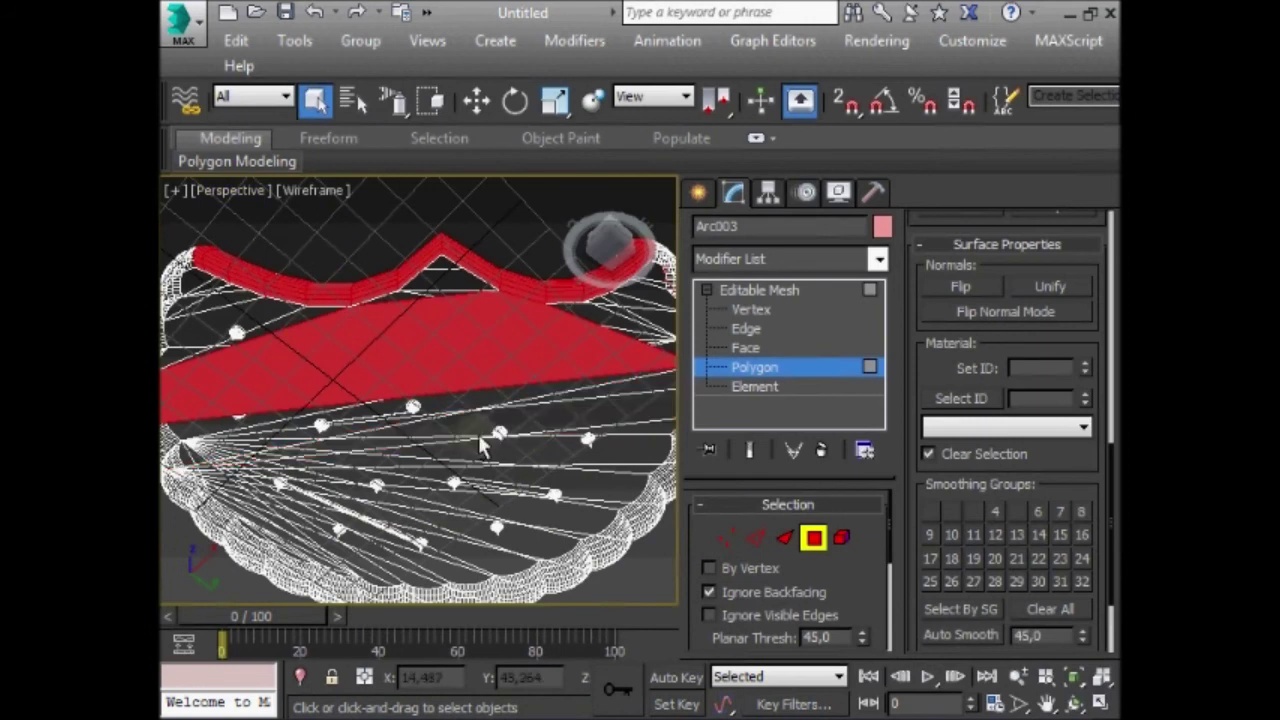
left_click(474, 397)
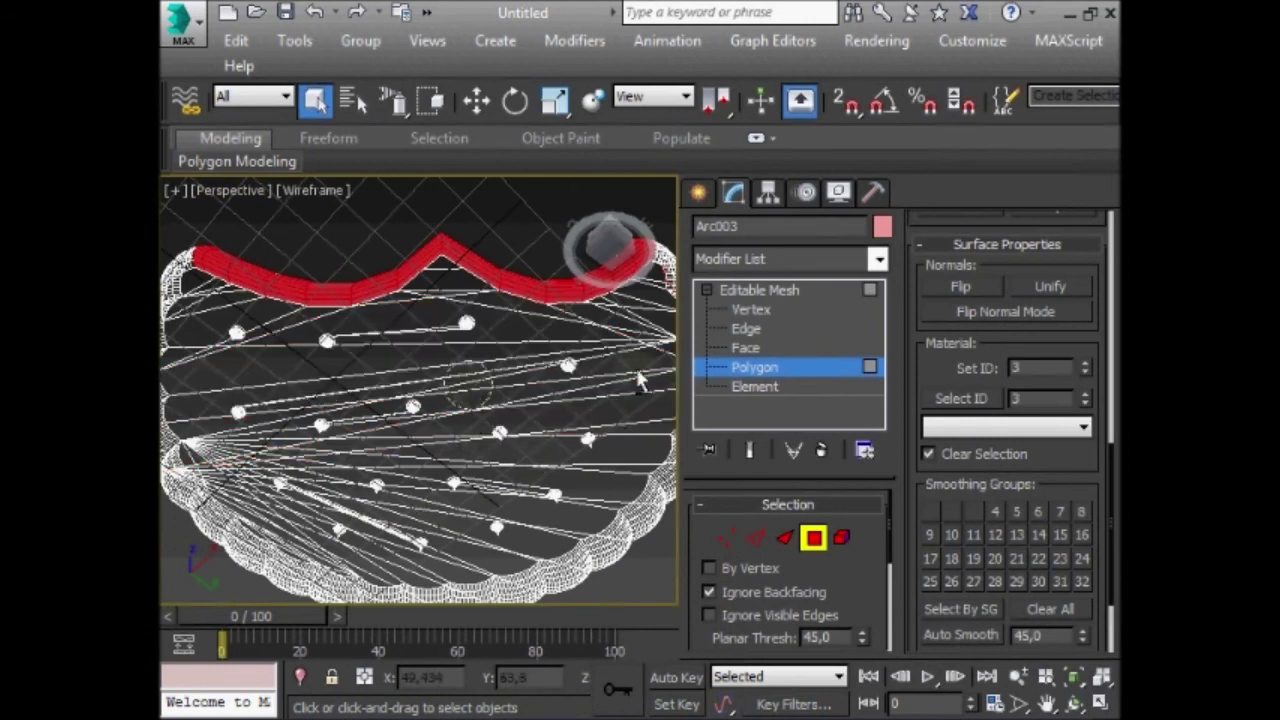
left_click(1077, 703)
mouse_move(370, 400)
left_mouse_down()
mouse_move(418, 510)
mouse_move(517, 492)
left_mouse_up()
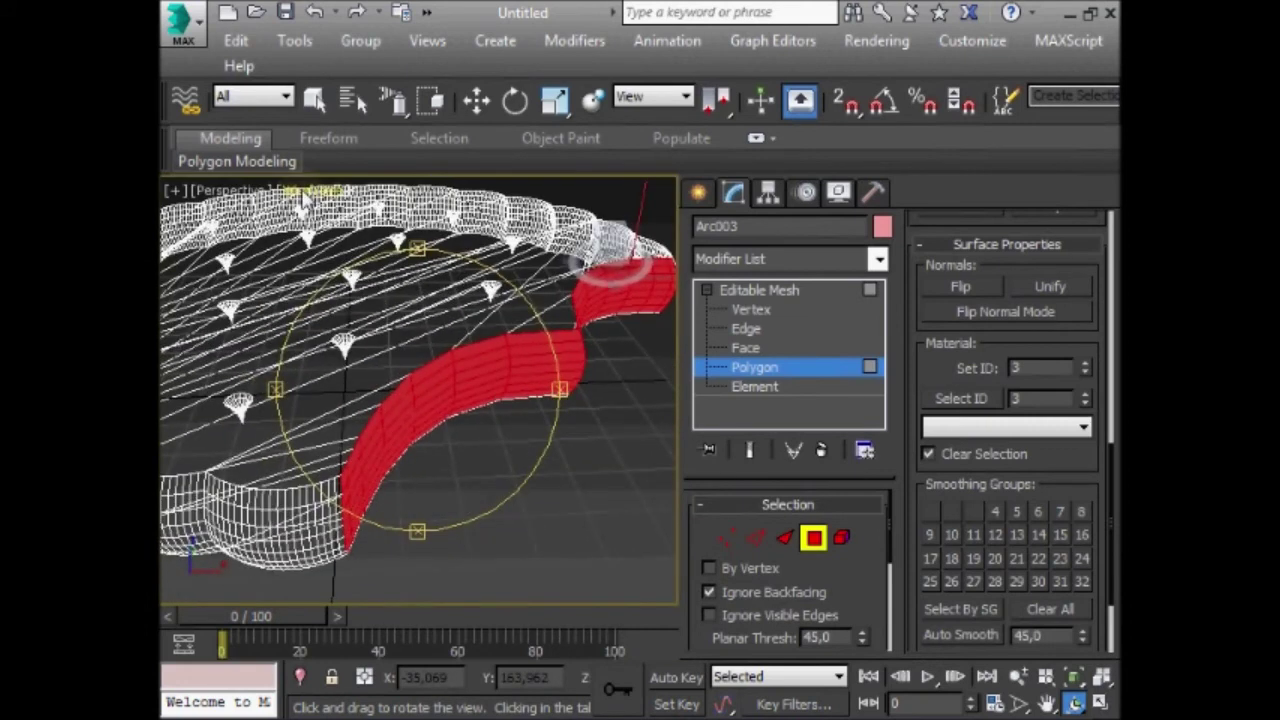
- Give the bite wall polygons material ID 2
left_click_drag(1043, 370, 1000, 370)
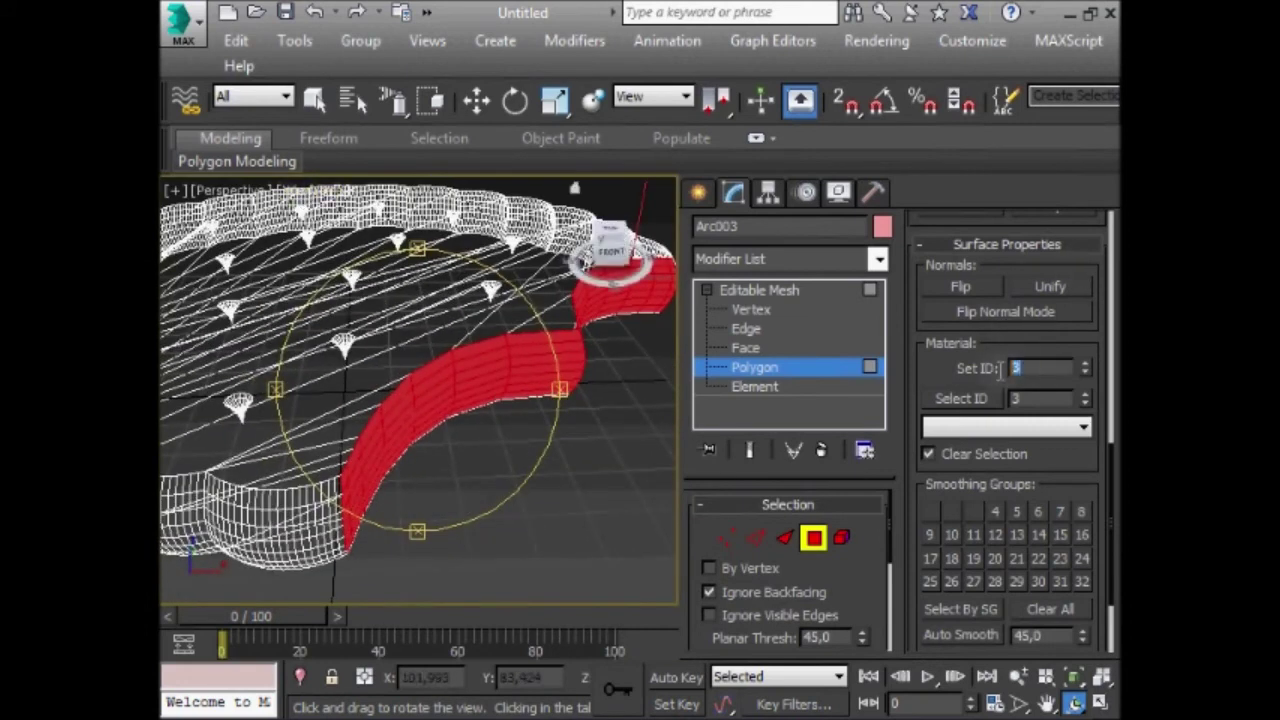
type("2")
key("Return")
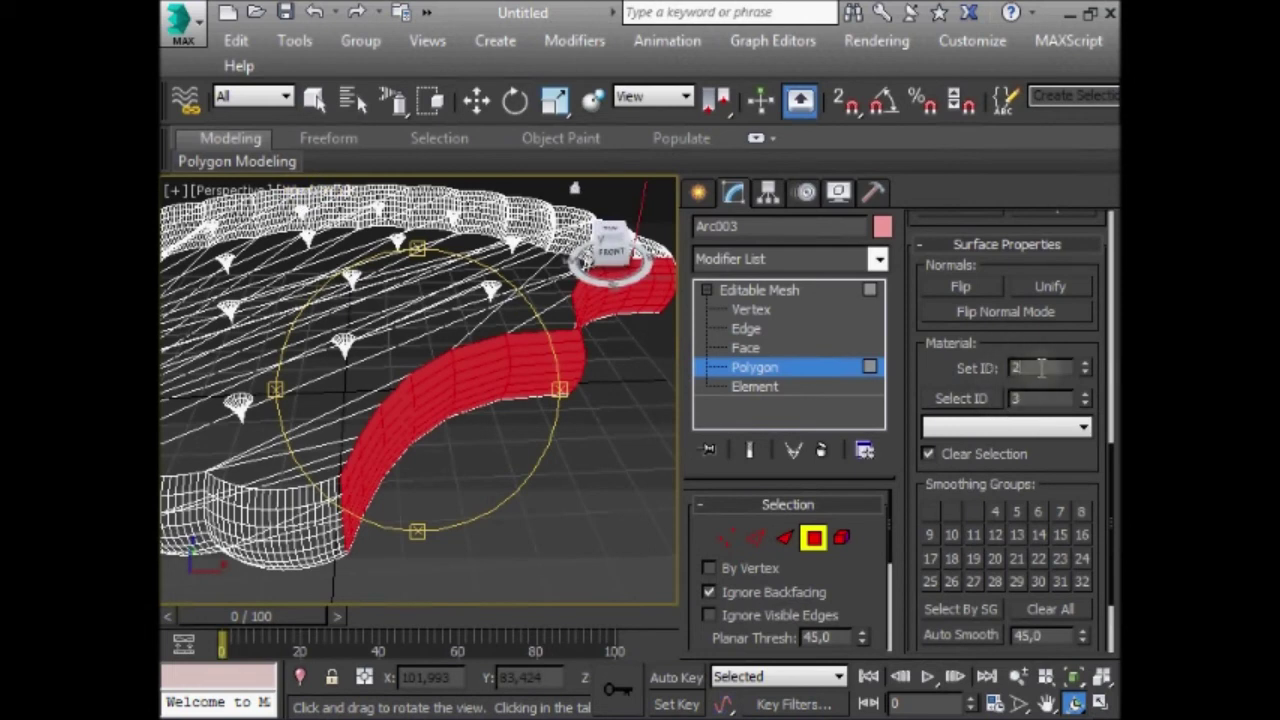
double_click(1040, 368)
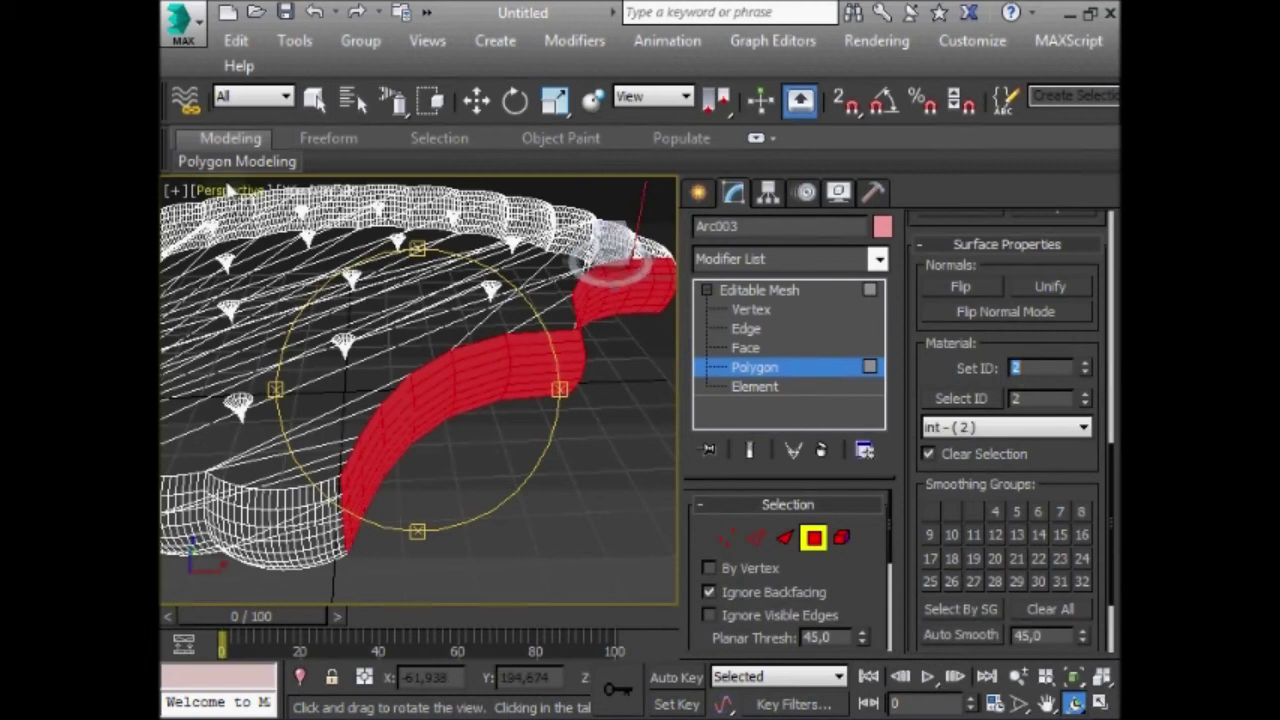
left_click(236, 41)
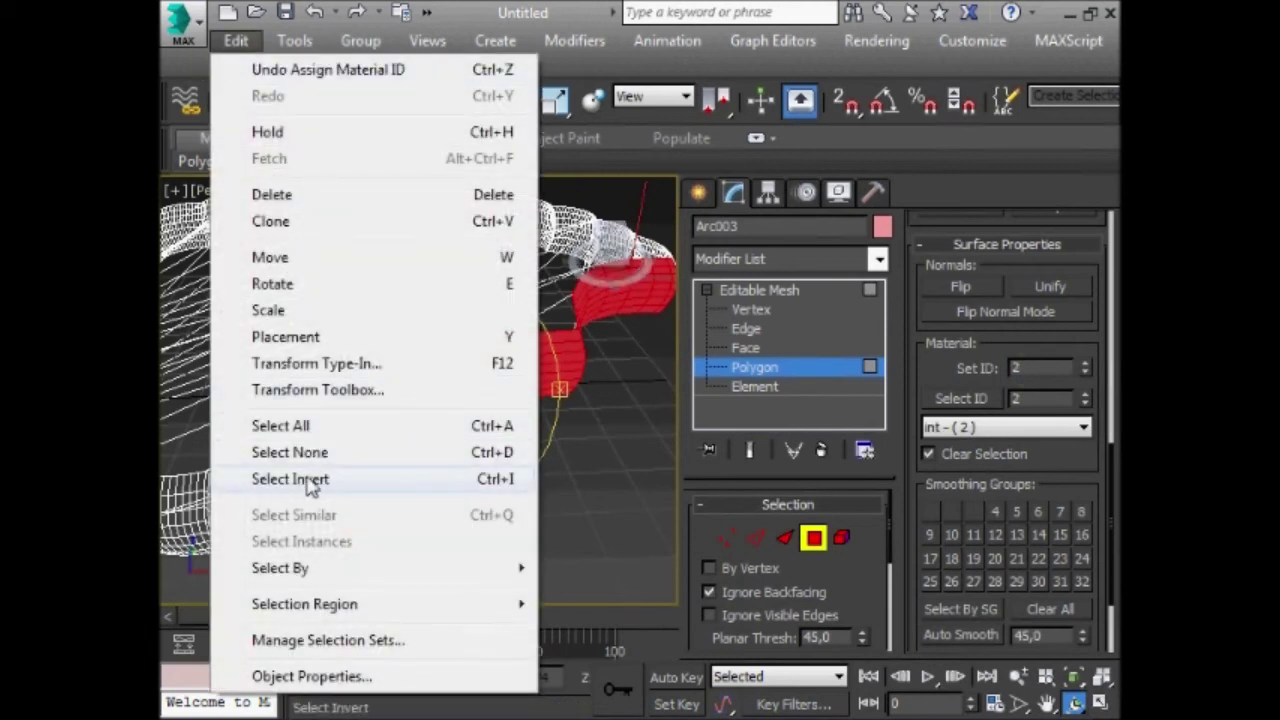
- Invert the selection and give all other polygons material ID 1
left_click(290, 479)
mouse_move(509, 423)
left_mouse_down()
mouse_move(476, 298)
mouse_move(366, 320)
mouse_move(366, 366)
mouse_move(451, 414)
mouse_move(516, 416)
mouse_move(506, 434)
mouse_move(492, 392)
left_mouse_up()
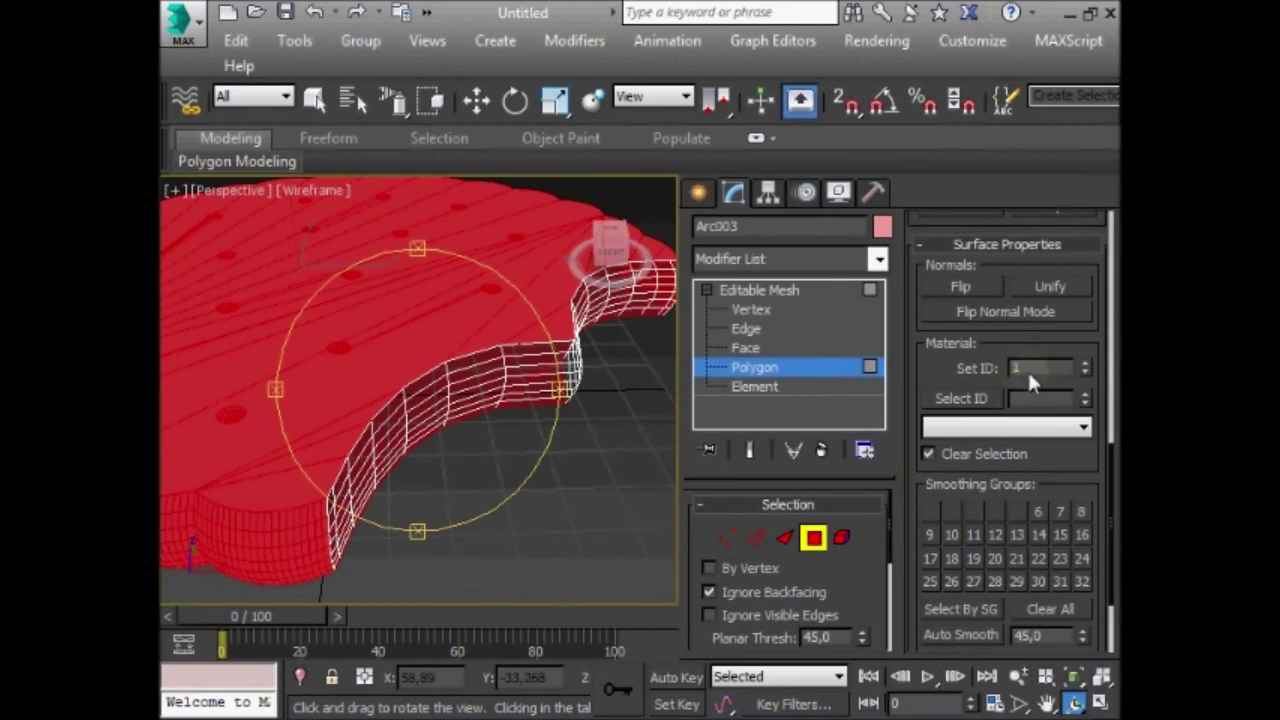
key("Return")
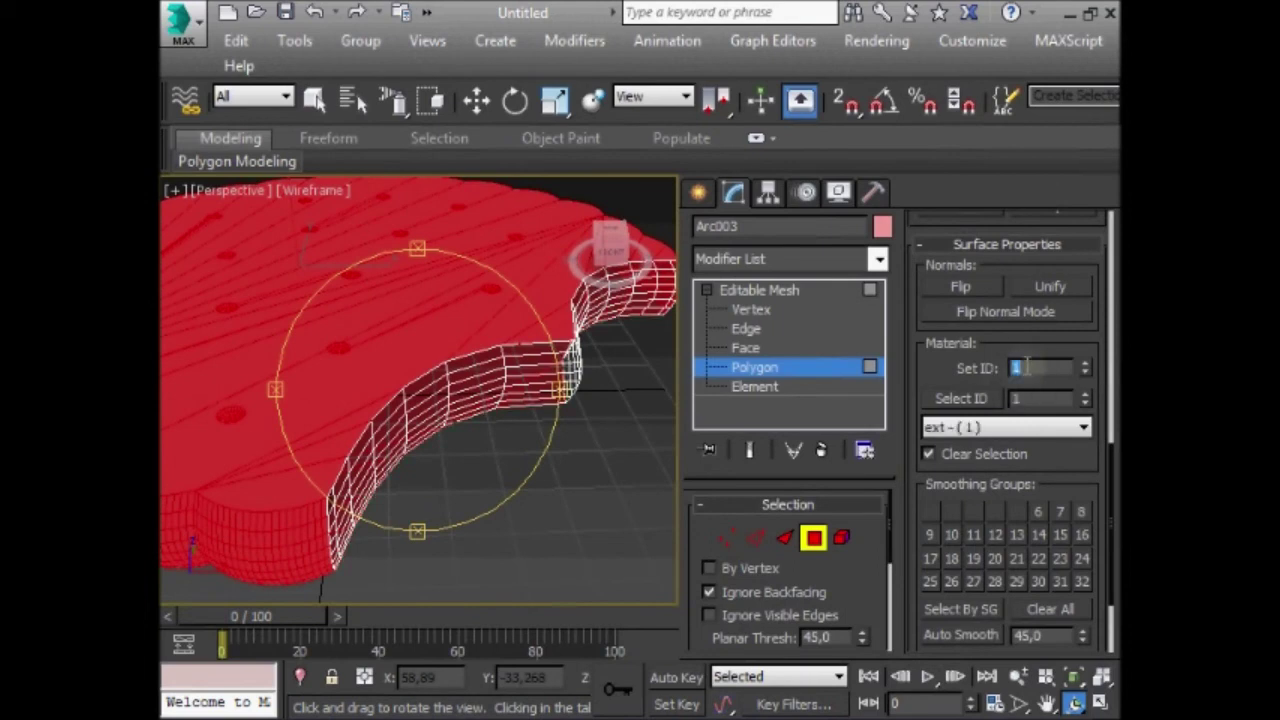
- Deselect all polygons, return to the top Editable Mesh level, and recentre the view
left_click(477, 104)
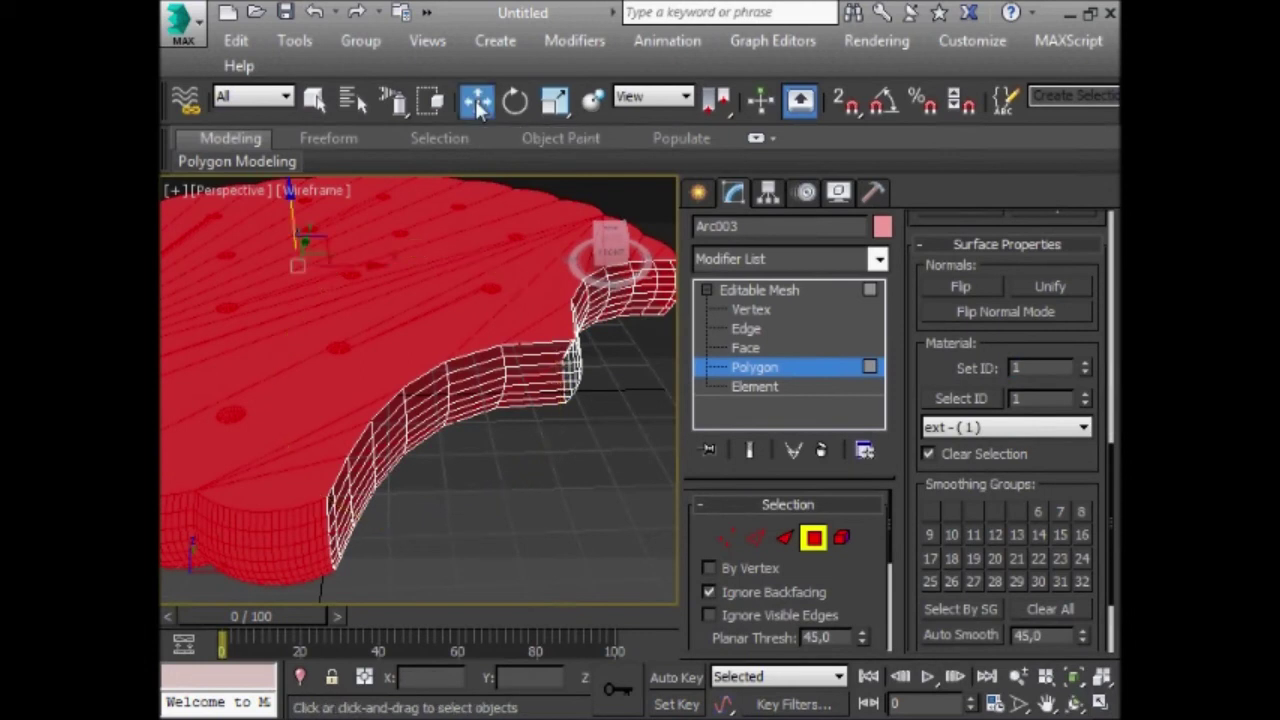
left_click(560, 478)
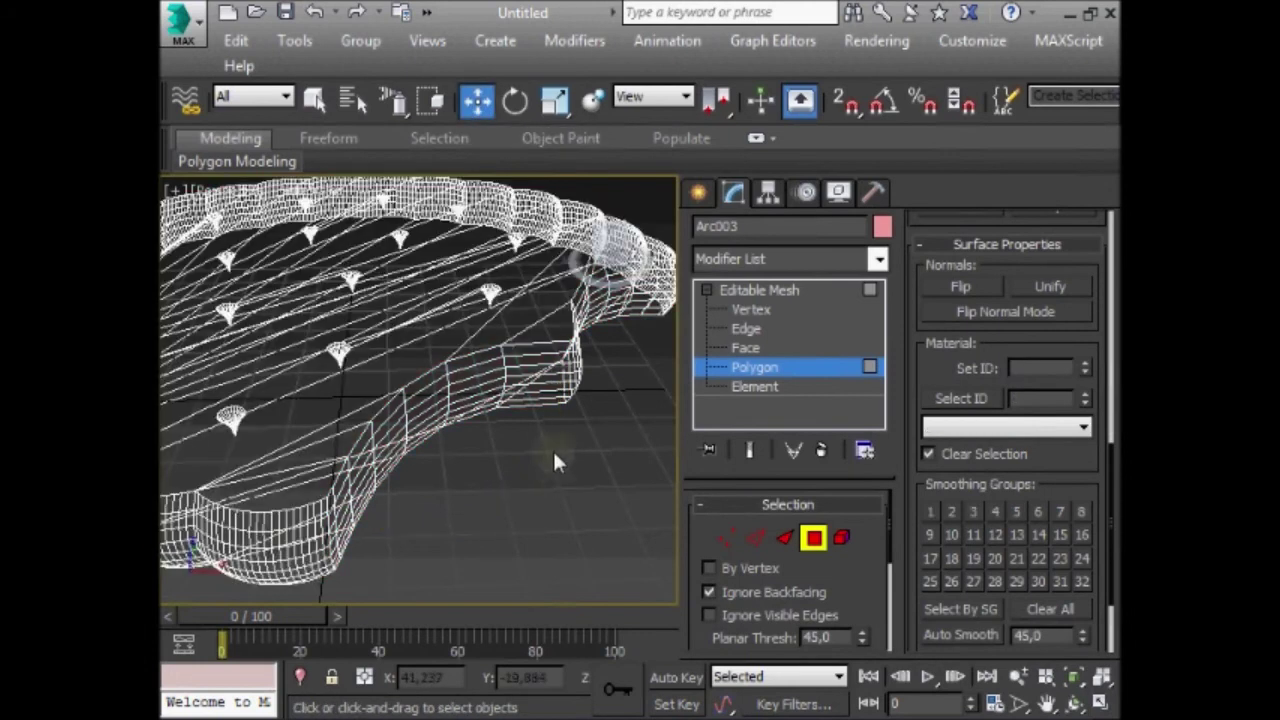
left_click(779, 289)
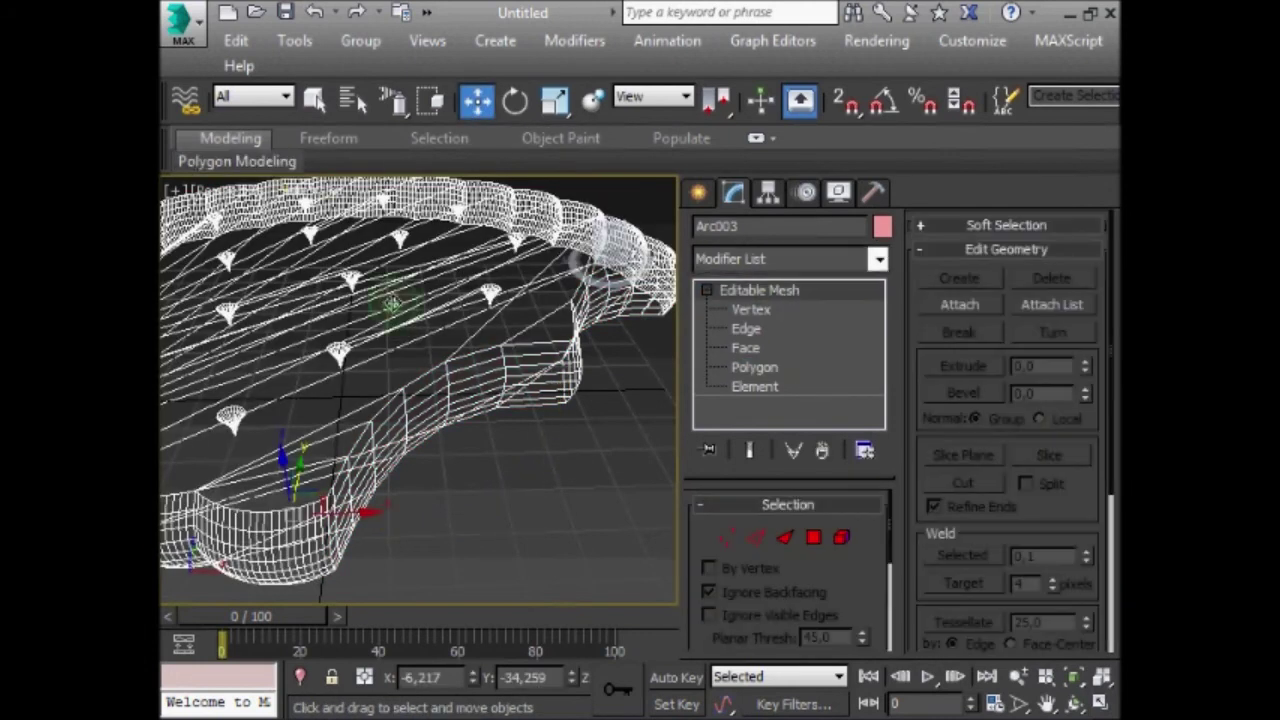
scroll(393, 305, "down", 5)
scroll(394, 305, "up", 5)
scroll(394, 305, "down", 5)
scroll(394, 305, "up", 5)
middle_click_drag(394, 305, 478, 335)
scroll(478, 335, "down", 3)
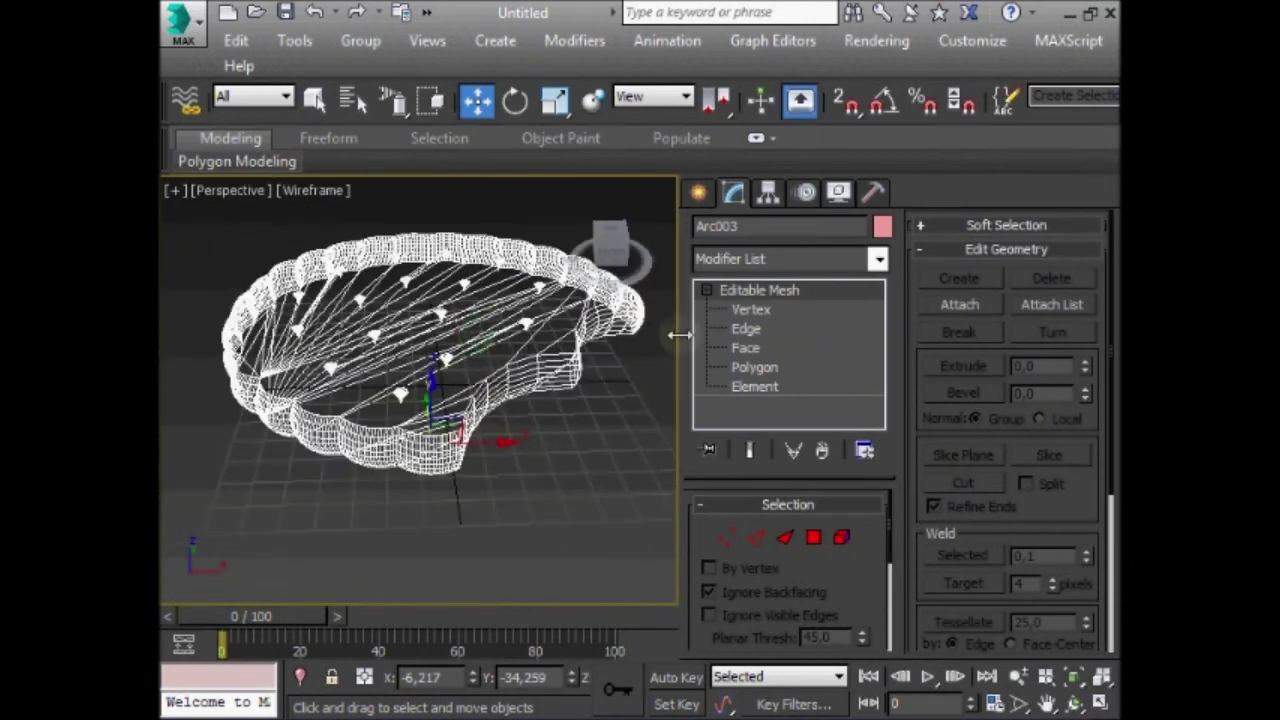
left_click_drag(679, 335, 1026, 330)
left_click(312, 190)
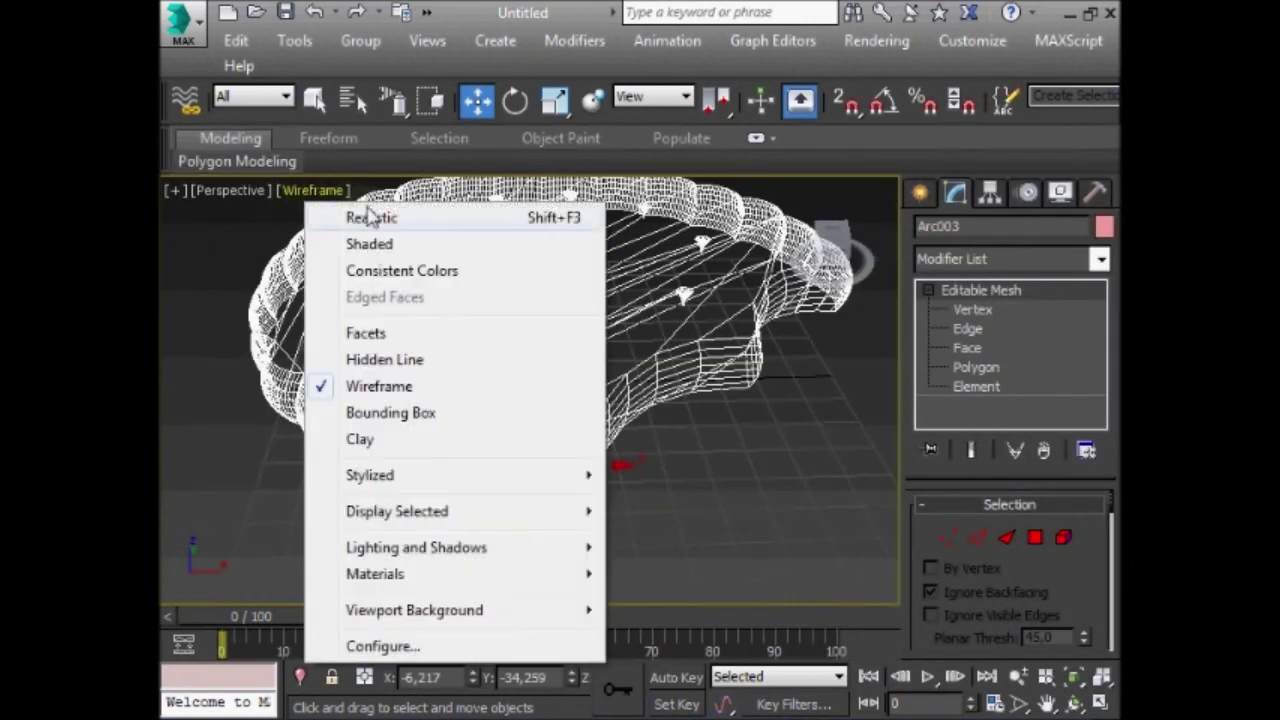
- Restore realistic shading and orbit to inspect the biscuit's underside and side
left_click(370, 217)
left_click(1074, 703)
mouse_move(654, 314)
left_mouse_down()
mouse_move(437, 190)
mouse_move(366, 246)
mouse_move(357, 286)
mouse_move(251, 236)
mouse_move(334, 157)
mouse_move(390, 268)
left_mouse_up()
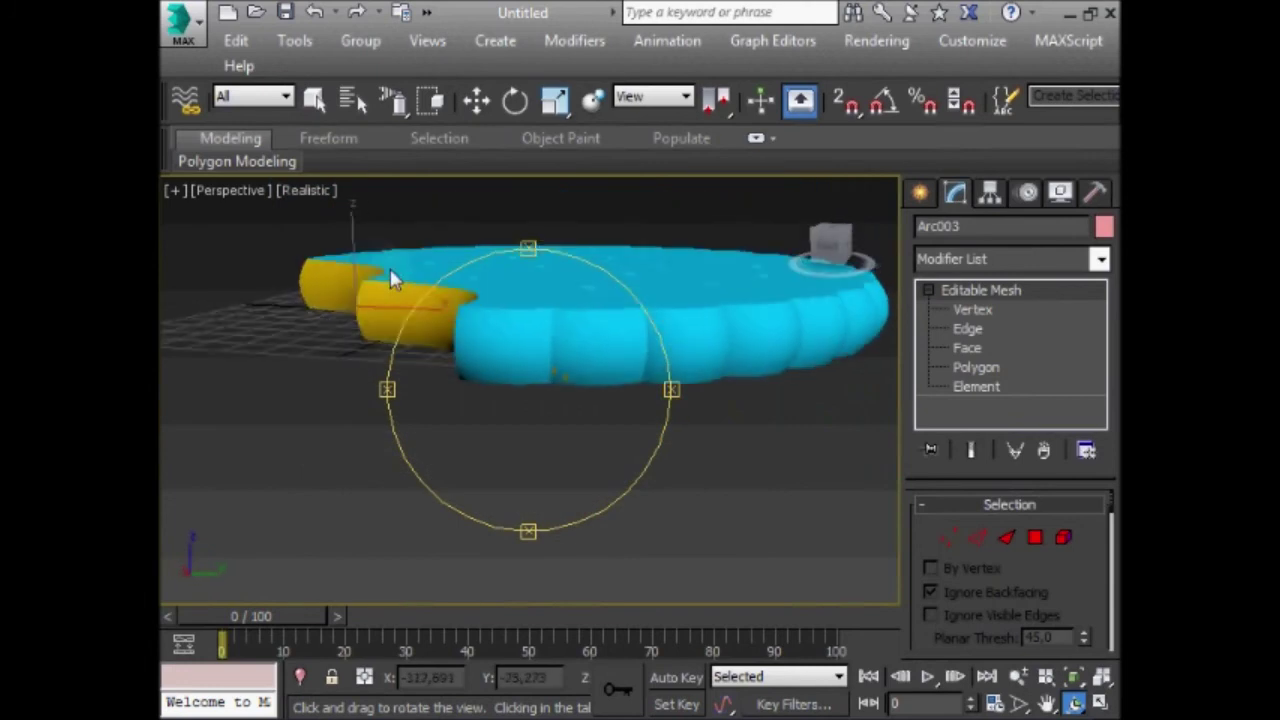
scroll(585, 345, "up", 3)
mouse_move(585, 345)
left_mouse_down()
mouse_move(591, 297)
mouse_move(606, 320)
left_mouse_up()
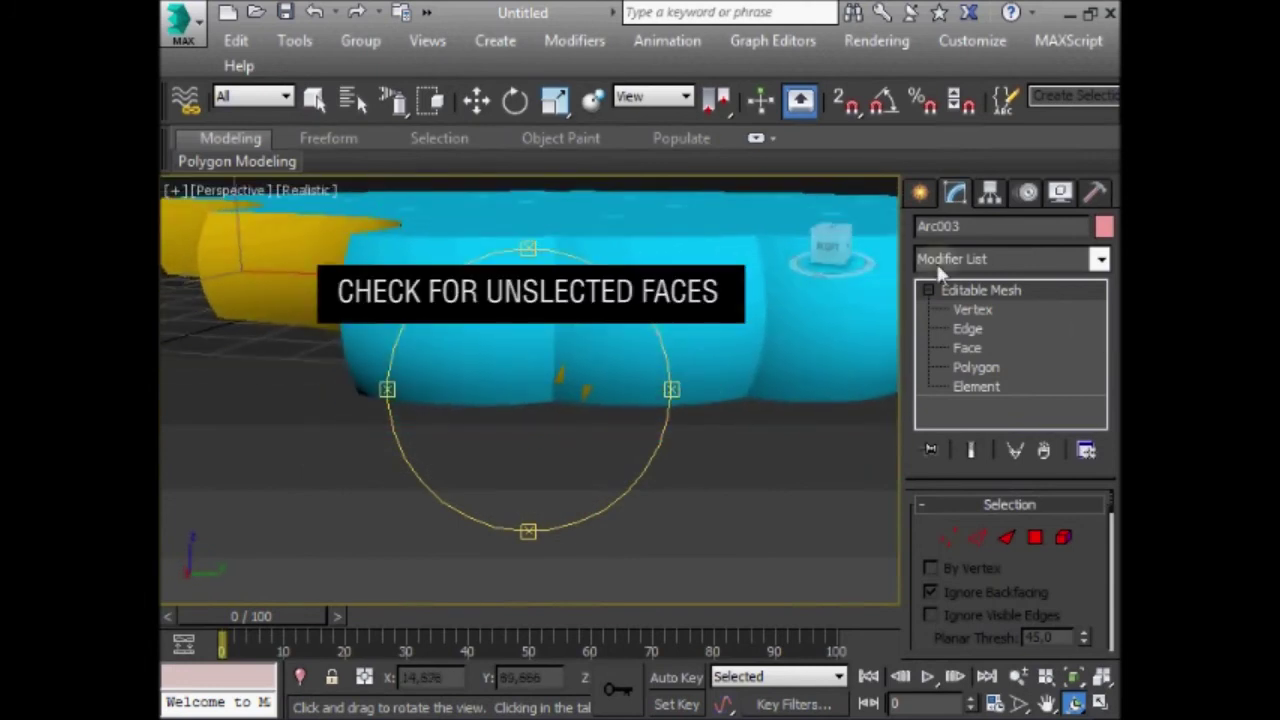
- At Face level, select the faces with material ID 2
left_click(970, 311)
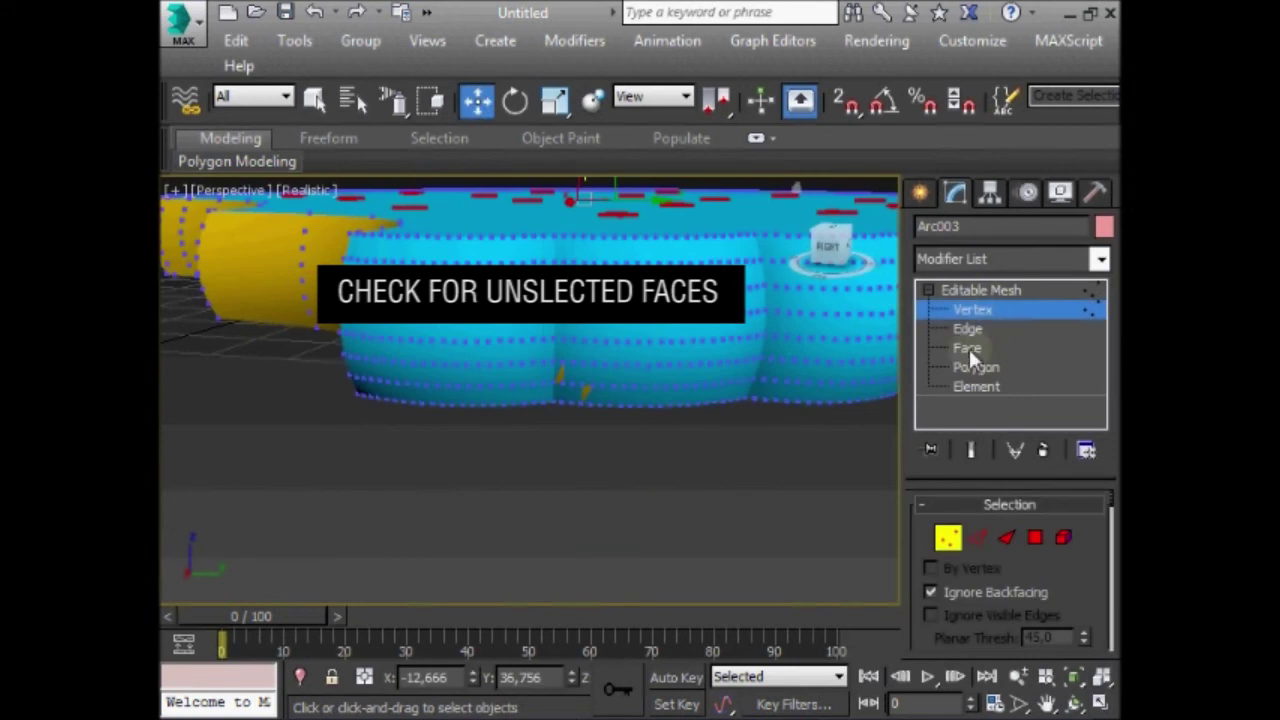
left_click(968, 348)
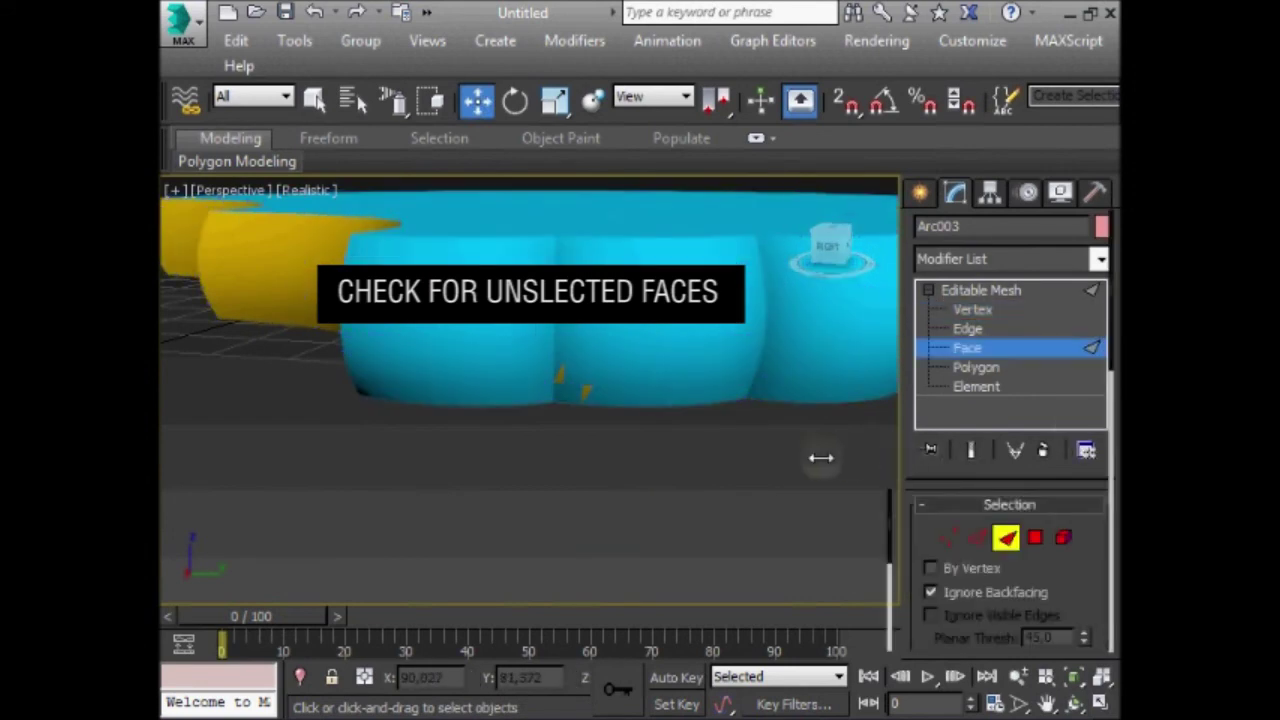
left_click_drag(901, 459, 684, 459)
scroll(1104, 468, "down", 3)
scroll(1104, 465, "down", 3)
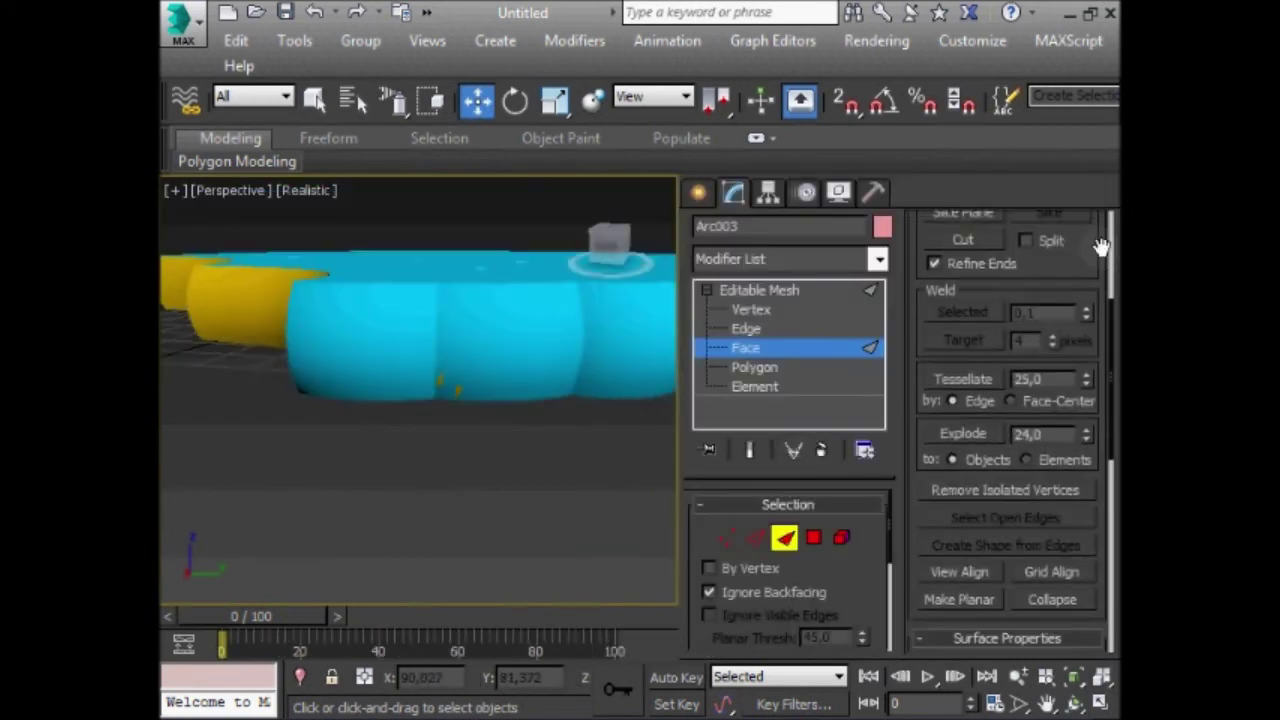
scroll(1104, 460, "down", 3)
left_click_drag(1106, 455, 1104, 165)
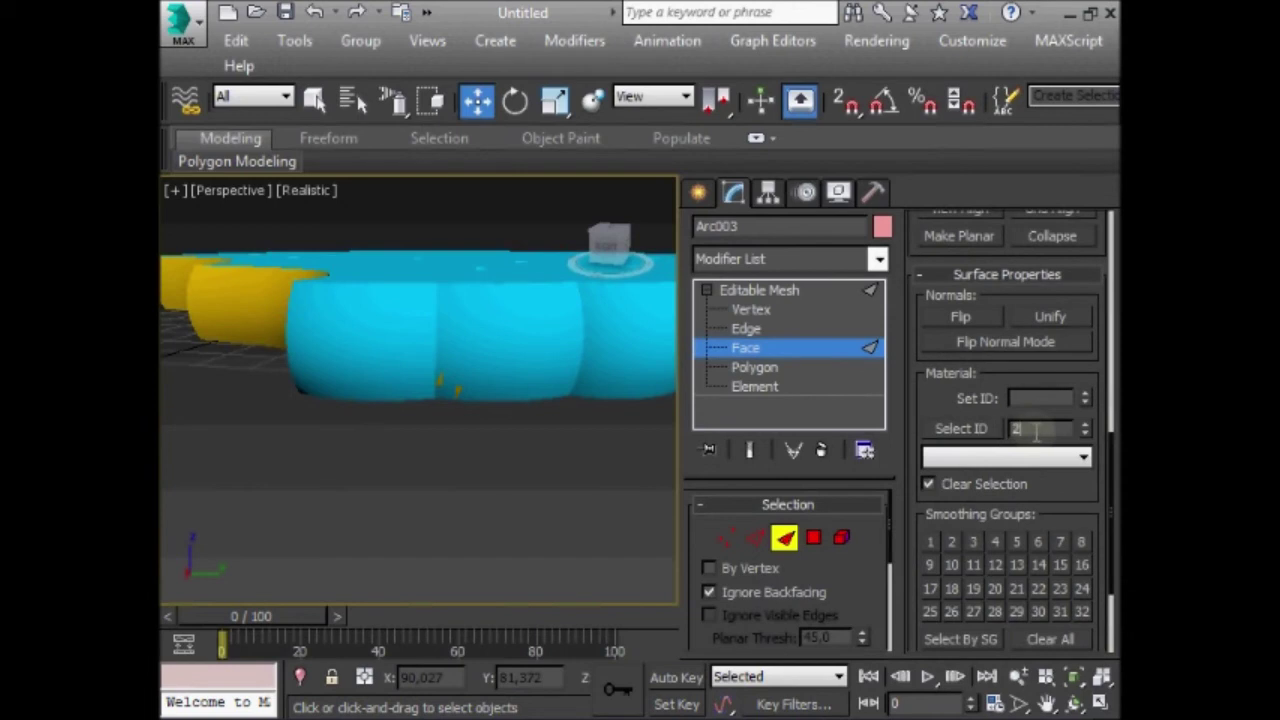
left_click(972, 430)
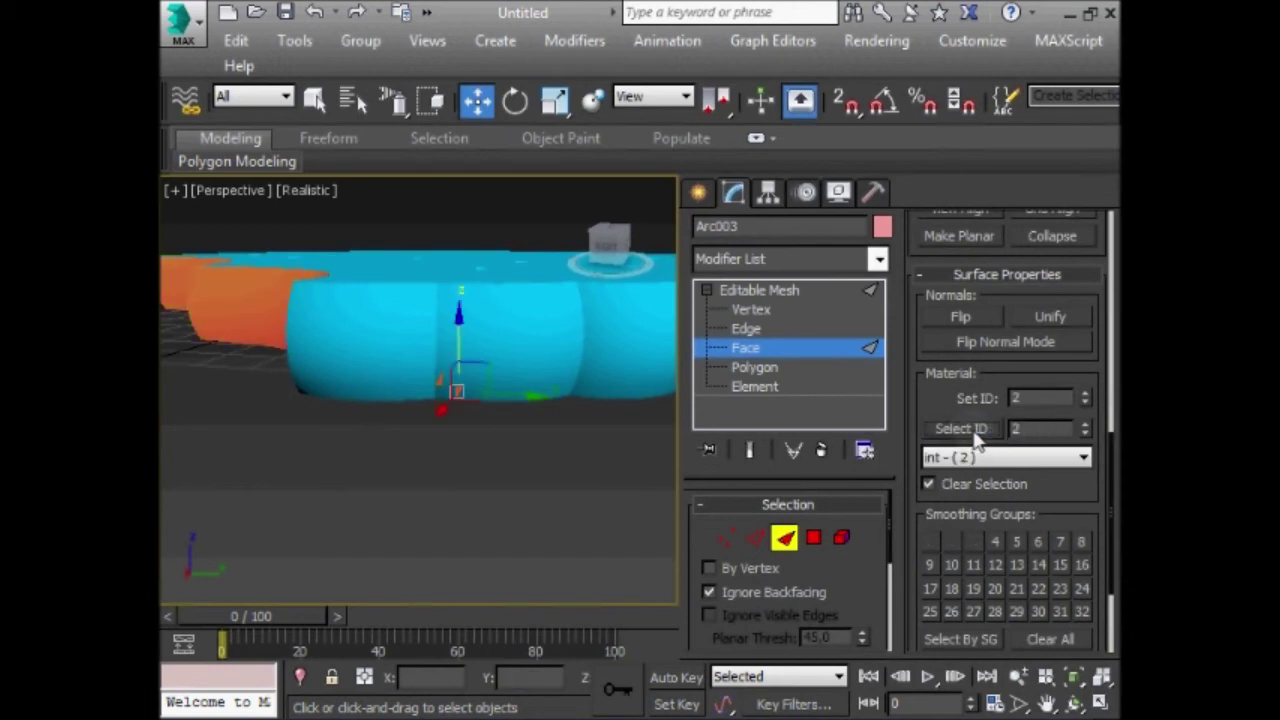
- Select the ID 1 faces, clear the selection, and orbit to view the bitten edge
key("ctrl+r")
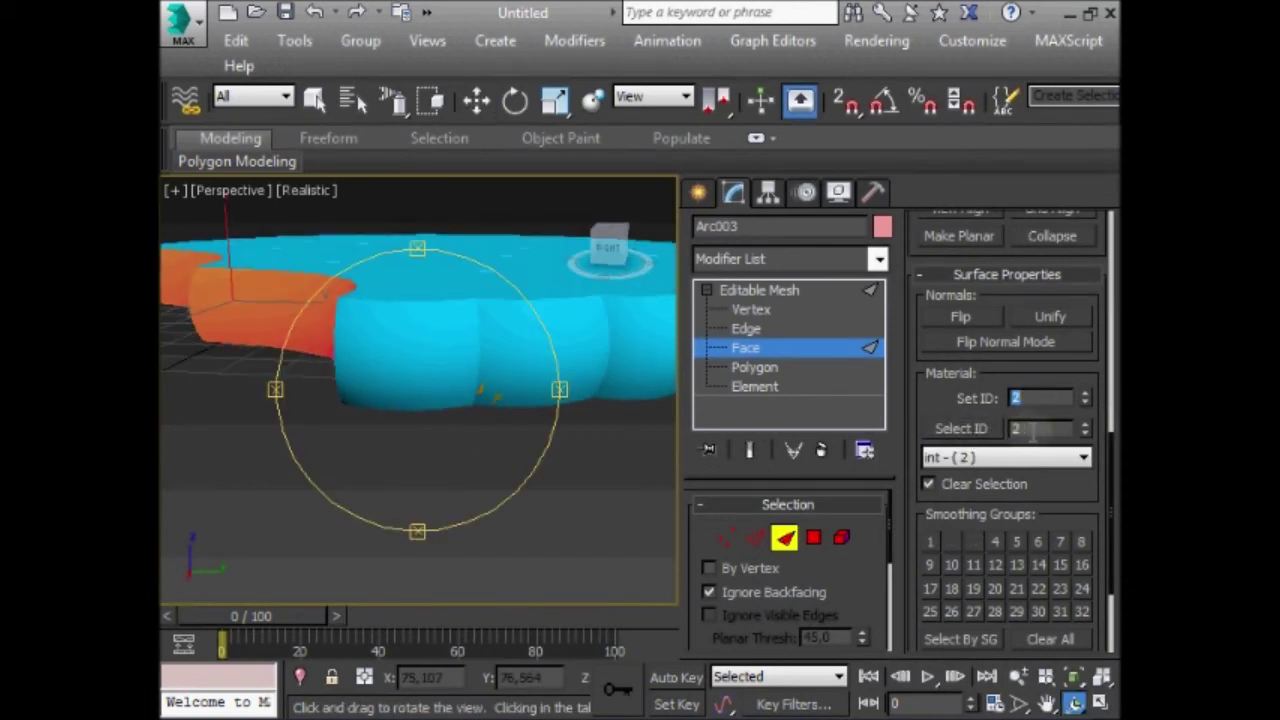
left_click(966, 430)
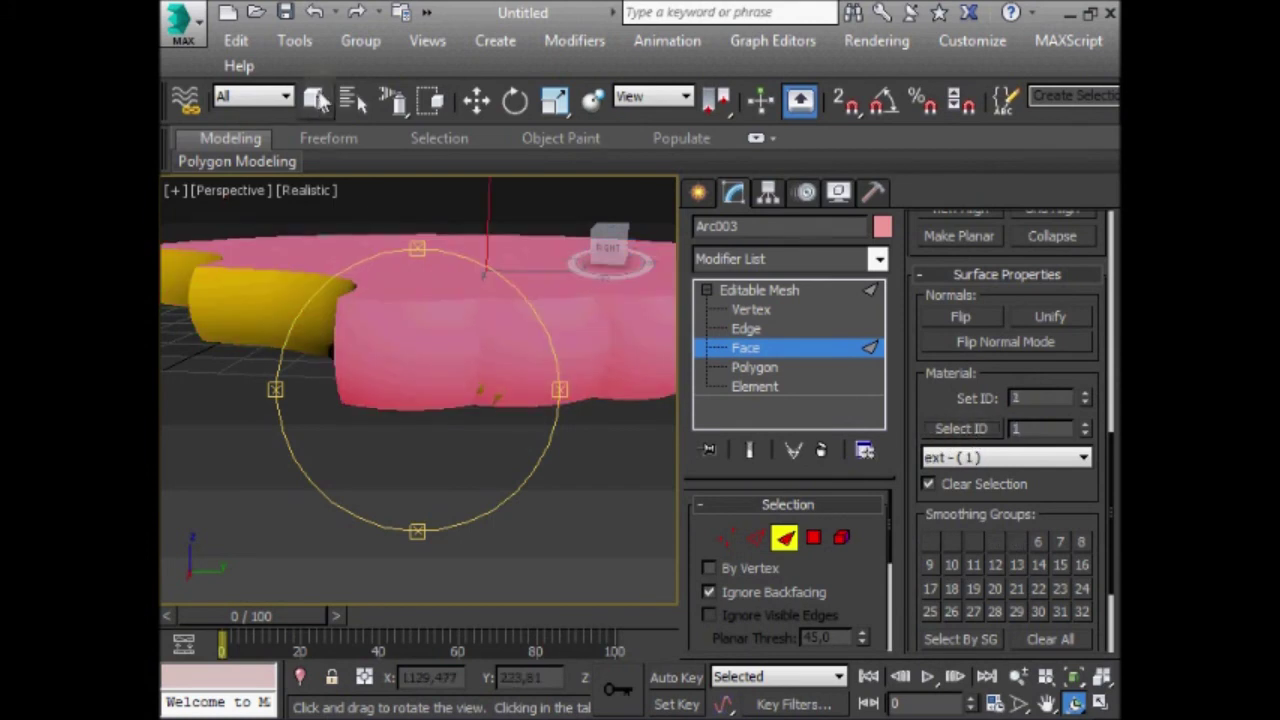
left_click(316, 100)
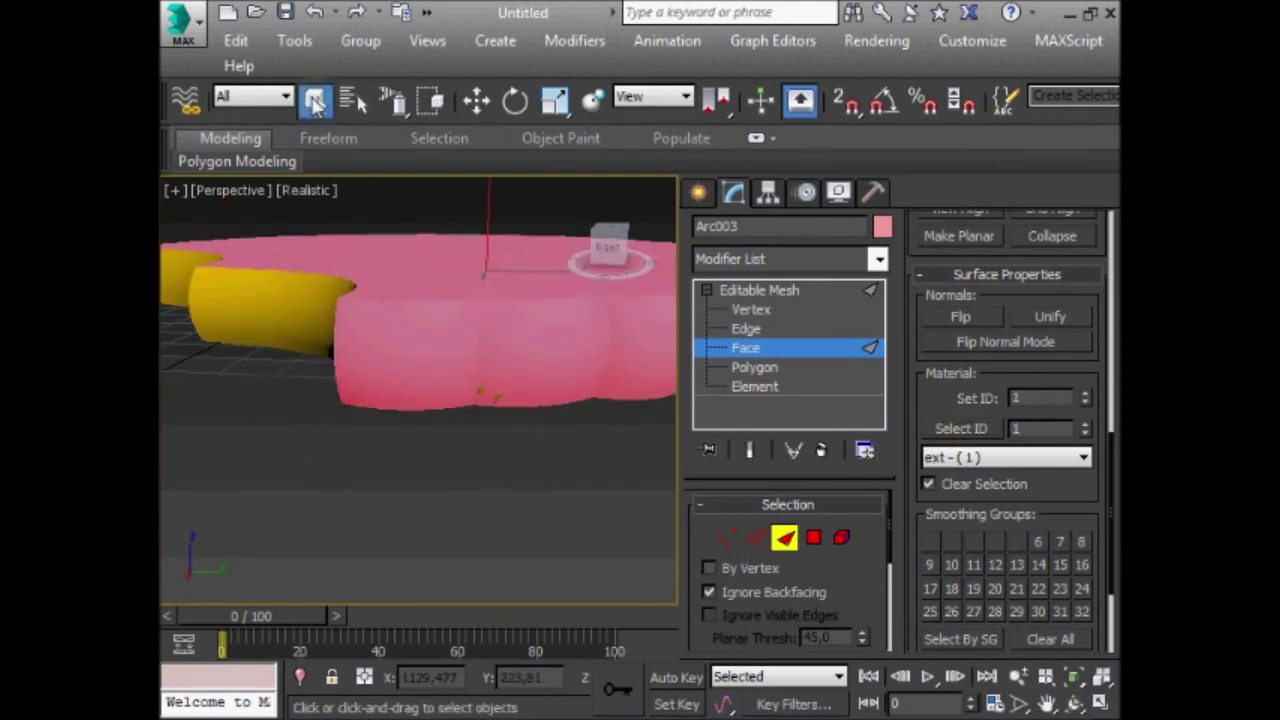
left_click(495, 410)
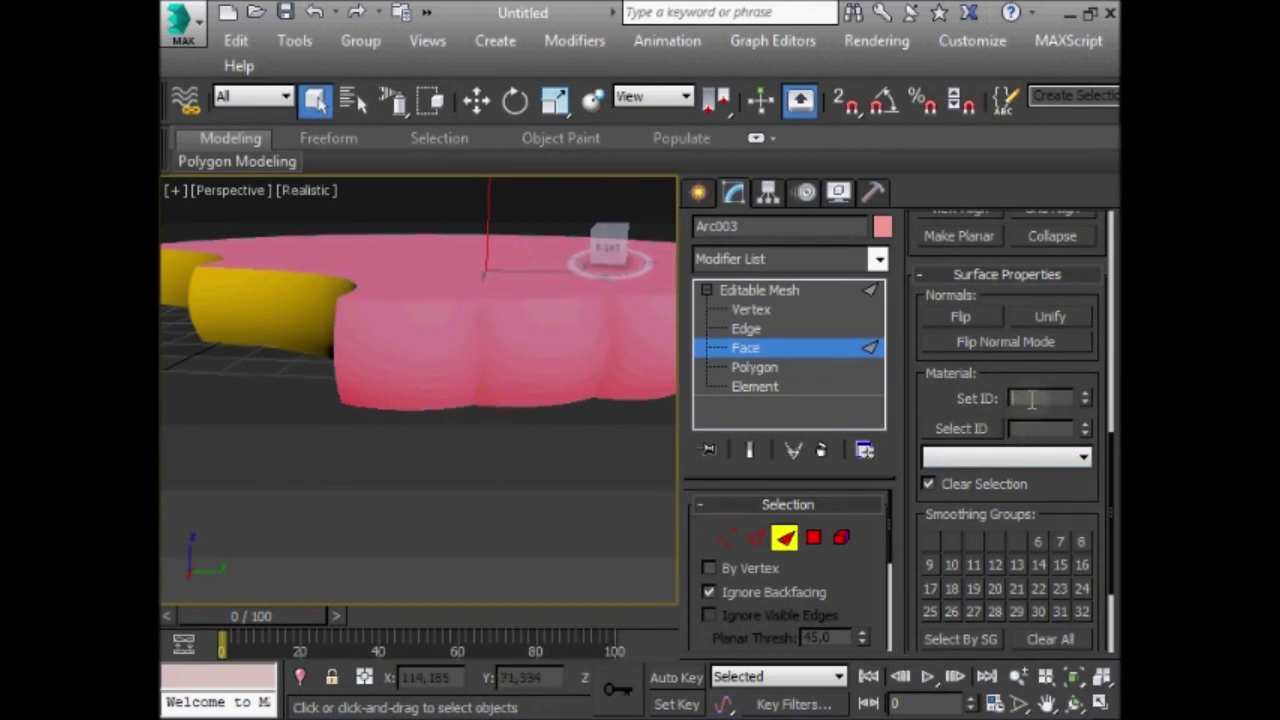
key("ctrl+a")
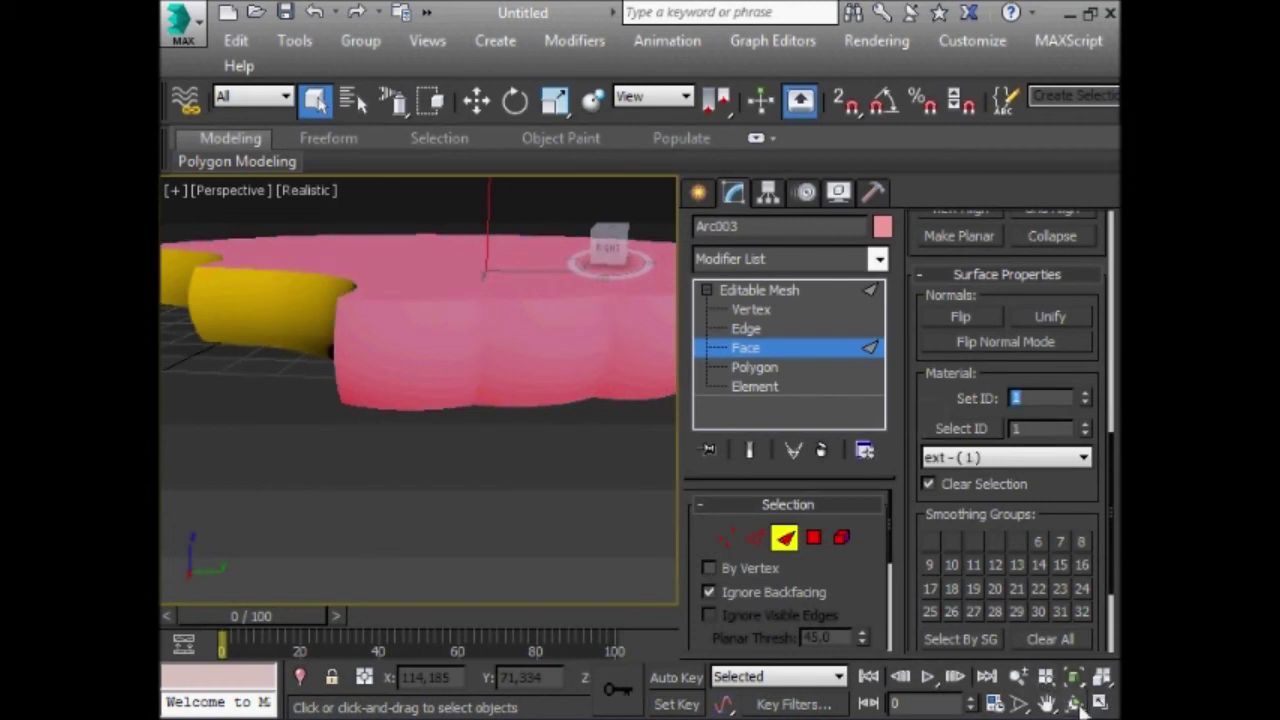
left_click(534, 420)
left_click(1075, 704)
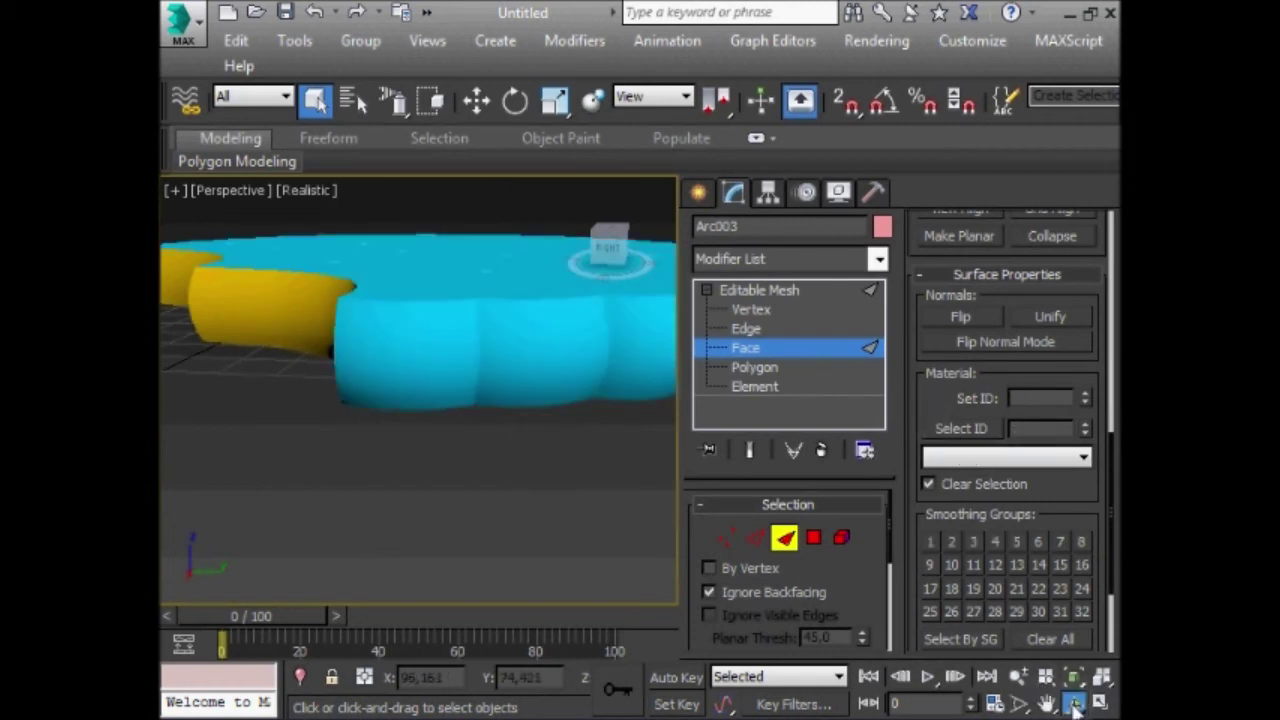
mouse_move(423, 374)
left_mouse_down()
mouse_move(505, 403)
mouse_move(497, 274)
mouse_move(449, 217)
mouse_move(289, 289)
mouse_move(226, 361)
mouse_move(460, 429)
mouse_move(600, 334)
mouse_move(623, 380)
mouse_move(660, 378)
mouse_move(903, 470)
left_mouse_up()
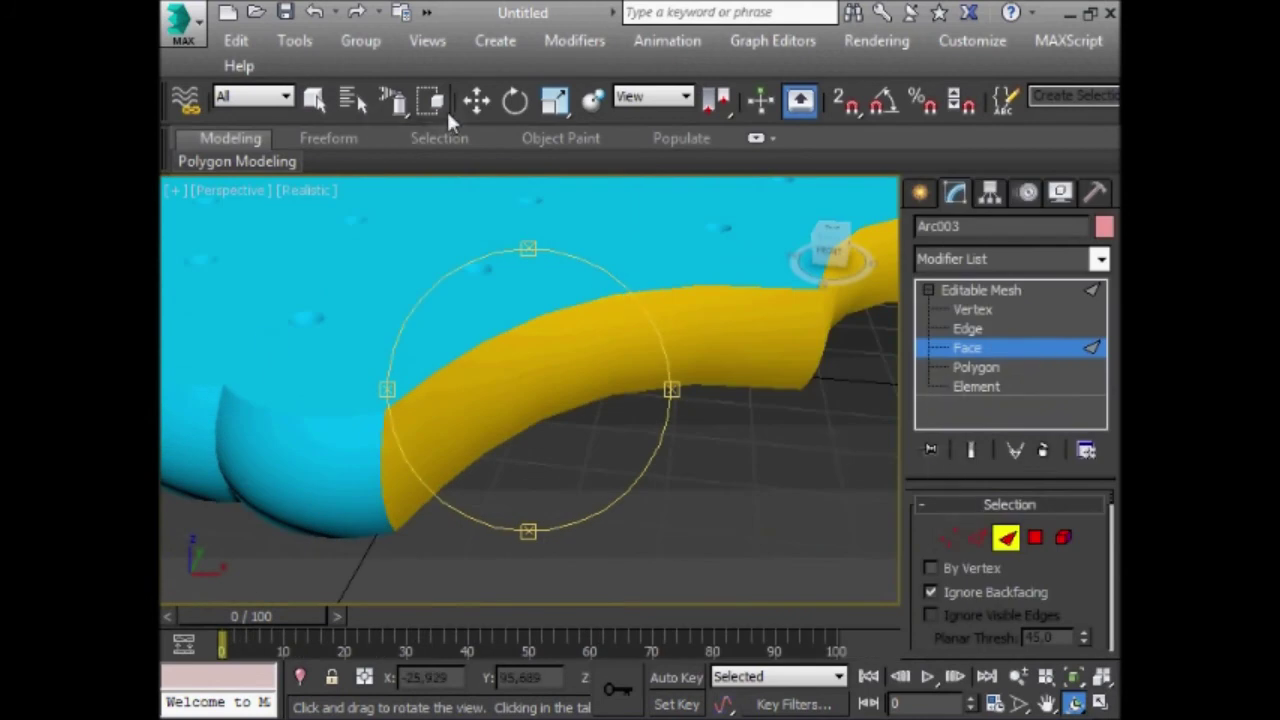
- Leave face editing, deselect the biscuit, and zoom extents to frame it
left_click(476, 100)
left_click(975, 290)
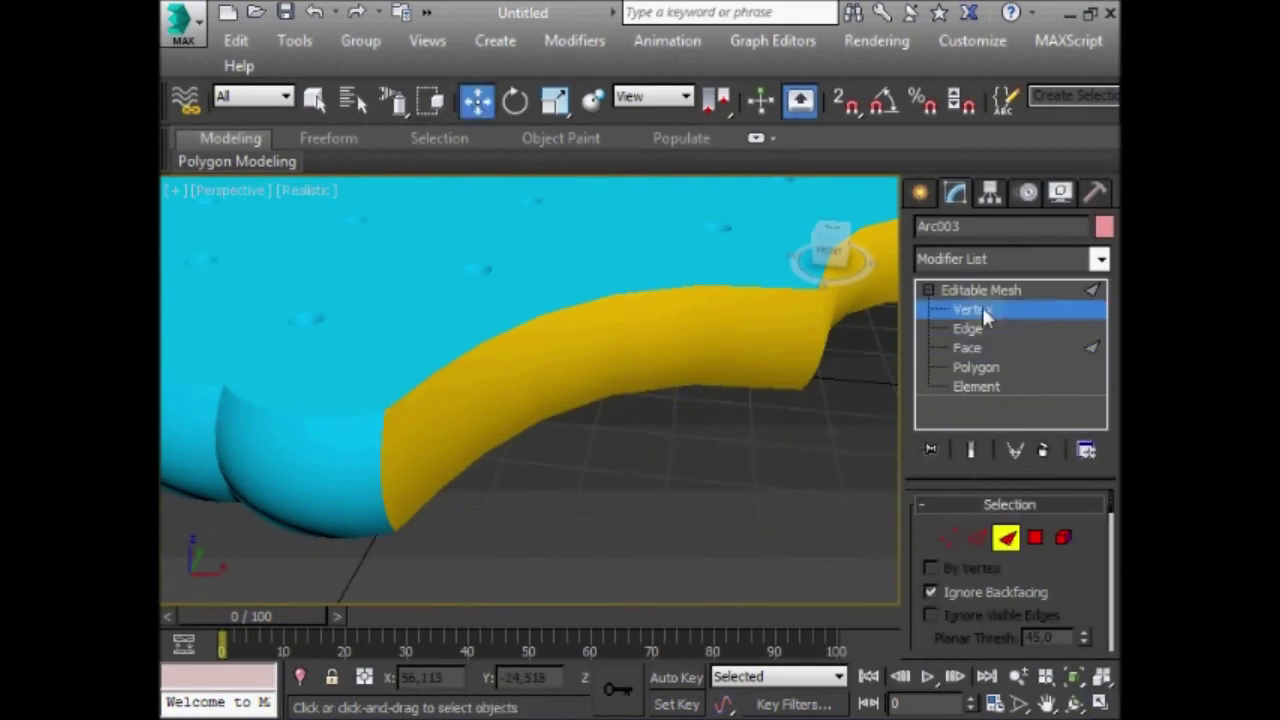
left_click(652, 443)
left_click(1101, 676)
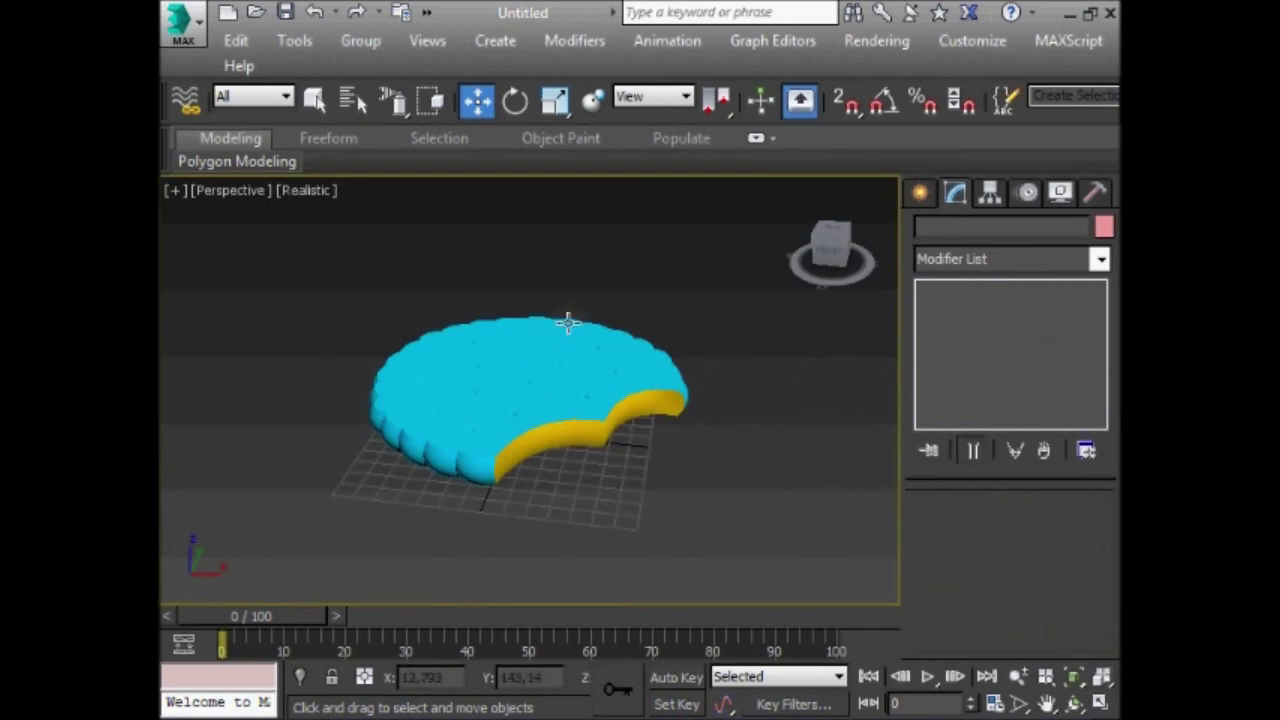
scroll(547, 348, "up", 3)
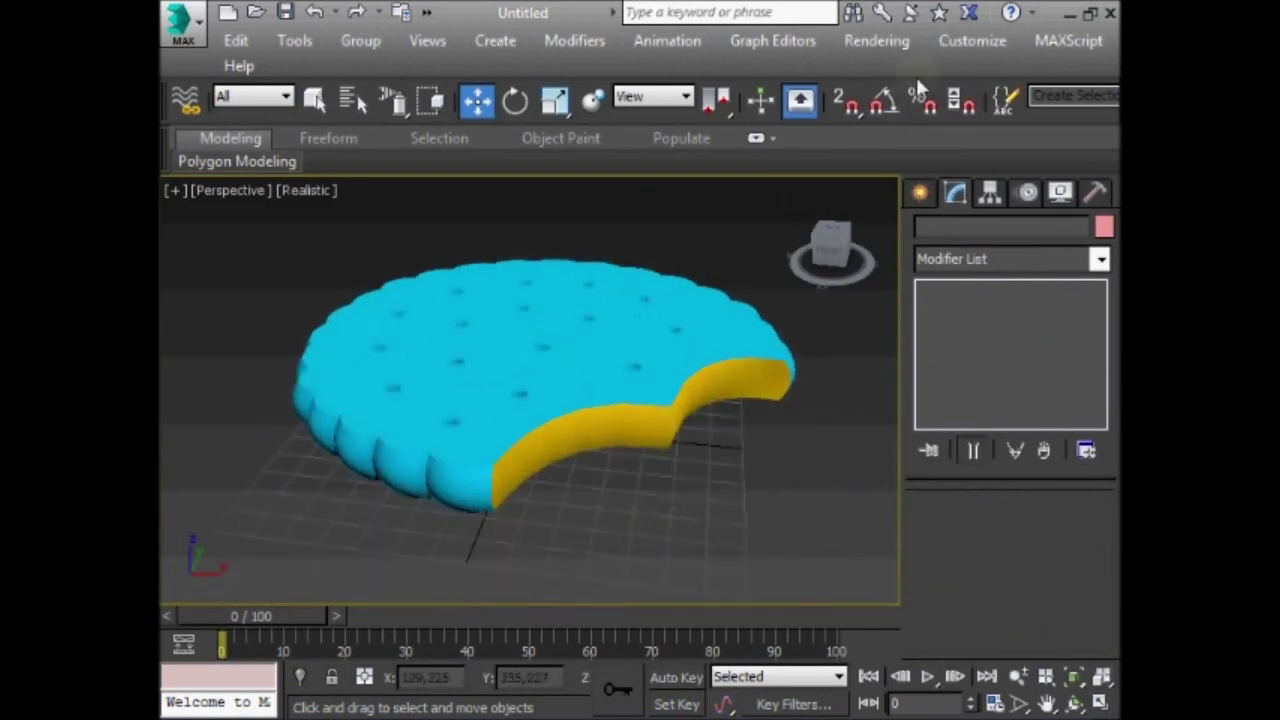
left_click_drag(922, 97, 440, 82)
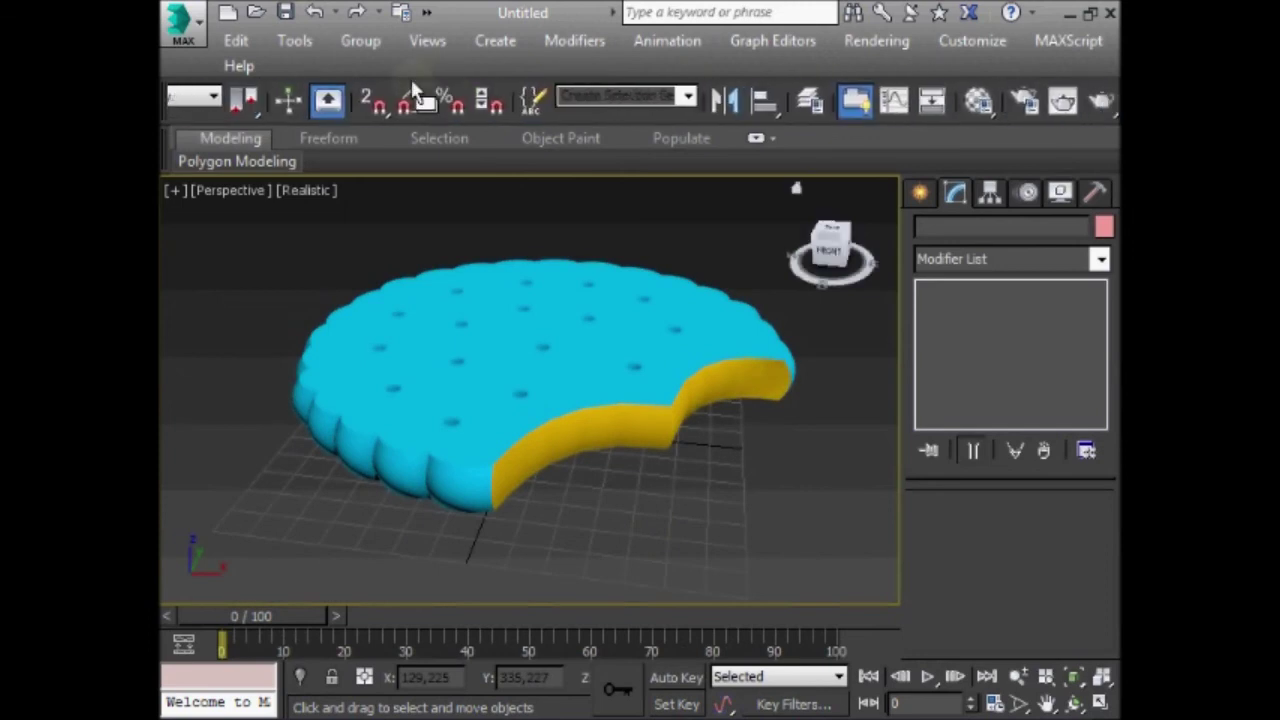
- Load bolacha.jpg as a Bitmap diffuse map (Map #1) on the exterior sub-material
left_click(980, 101)
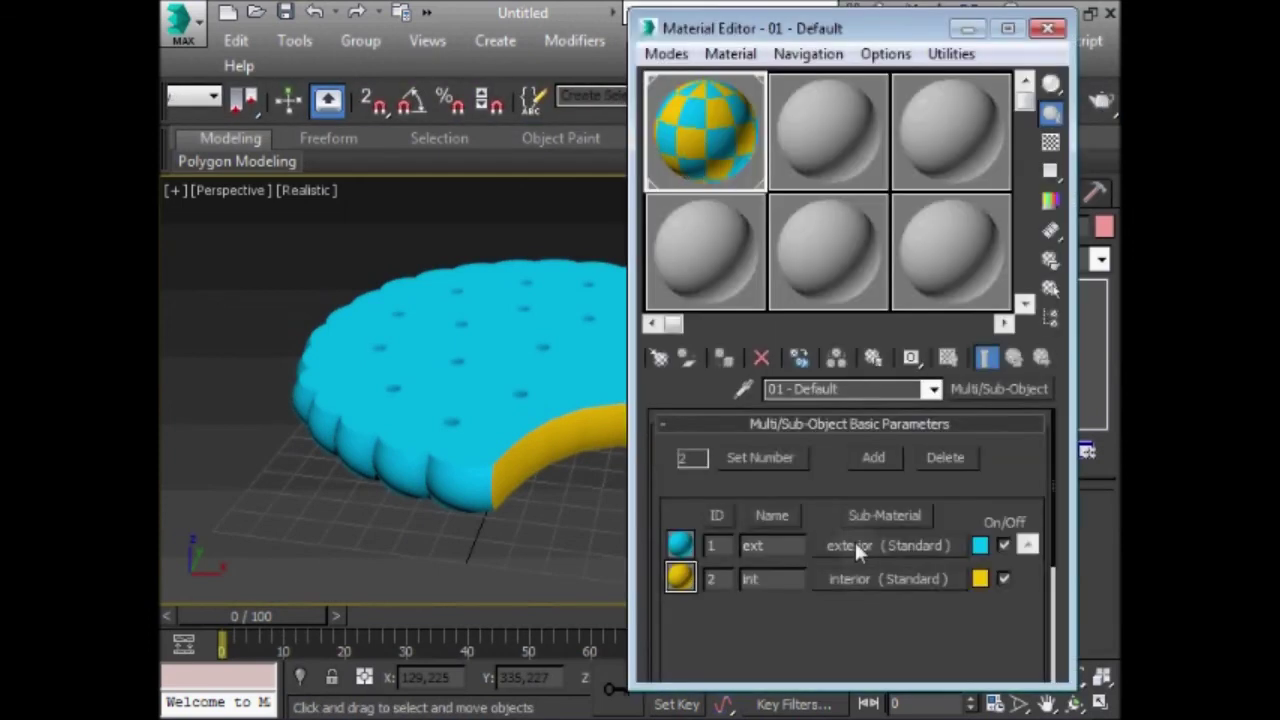
left_click(855, 545)
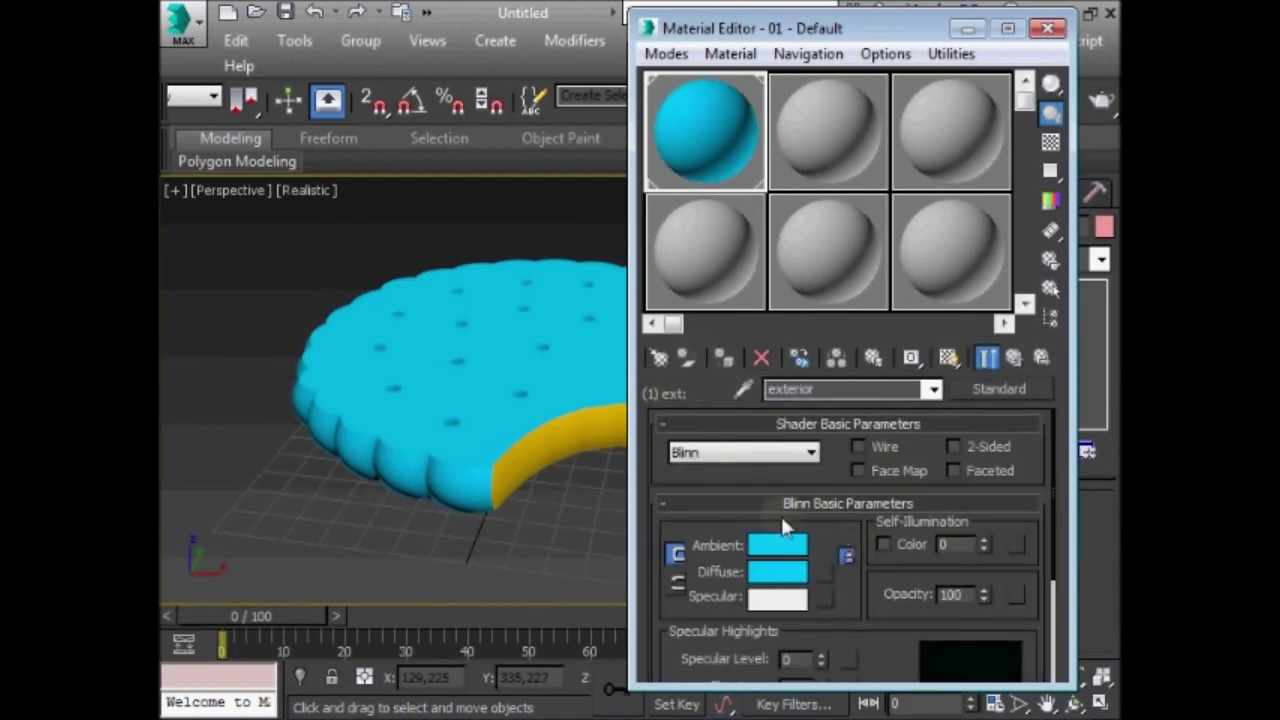
left_click(823, 571)
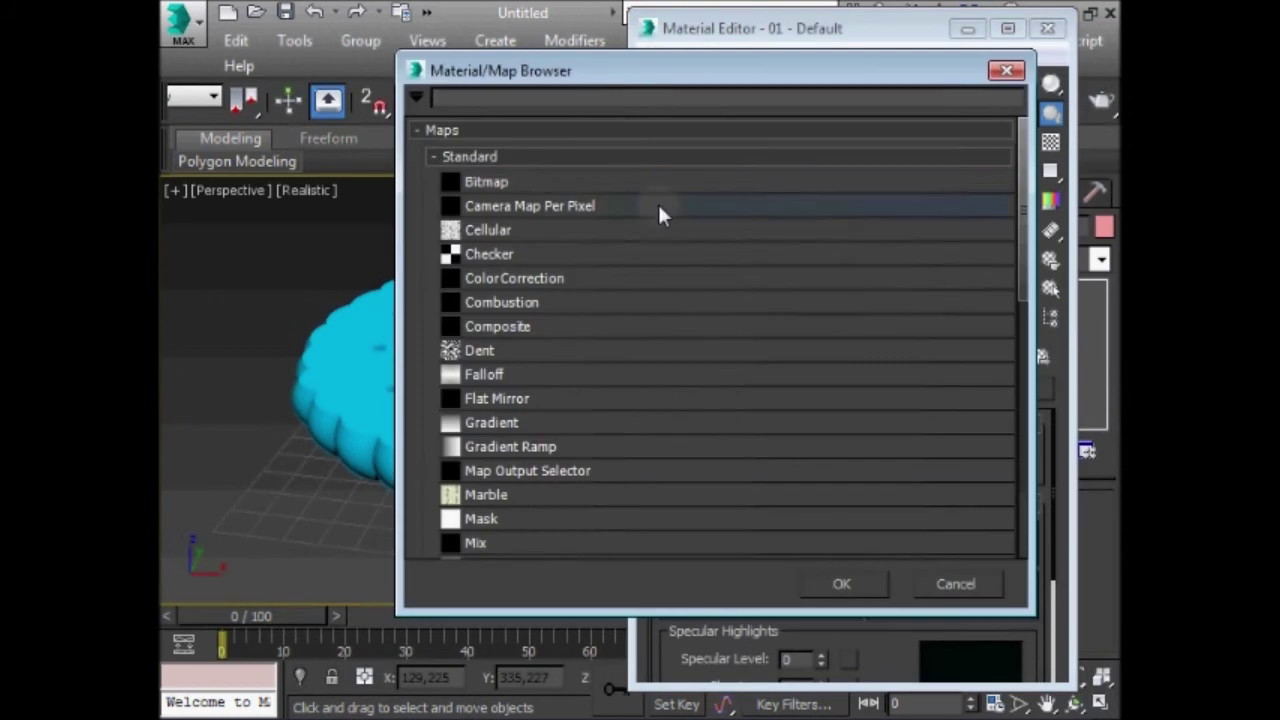
left_click(478, 180)
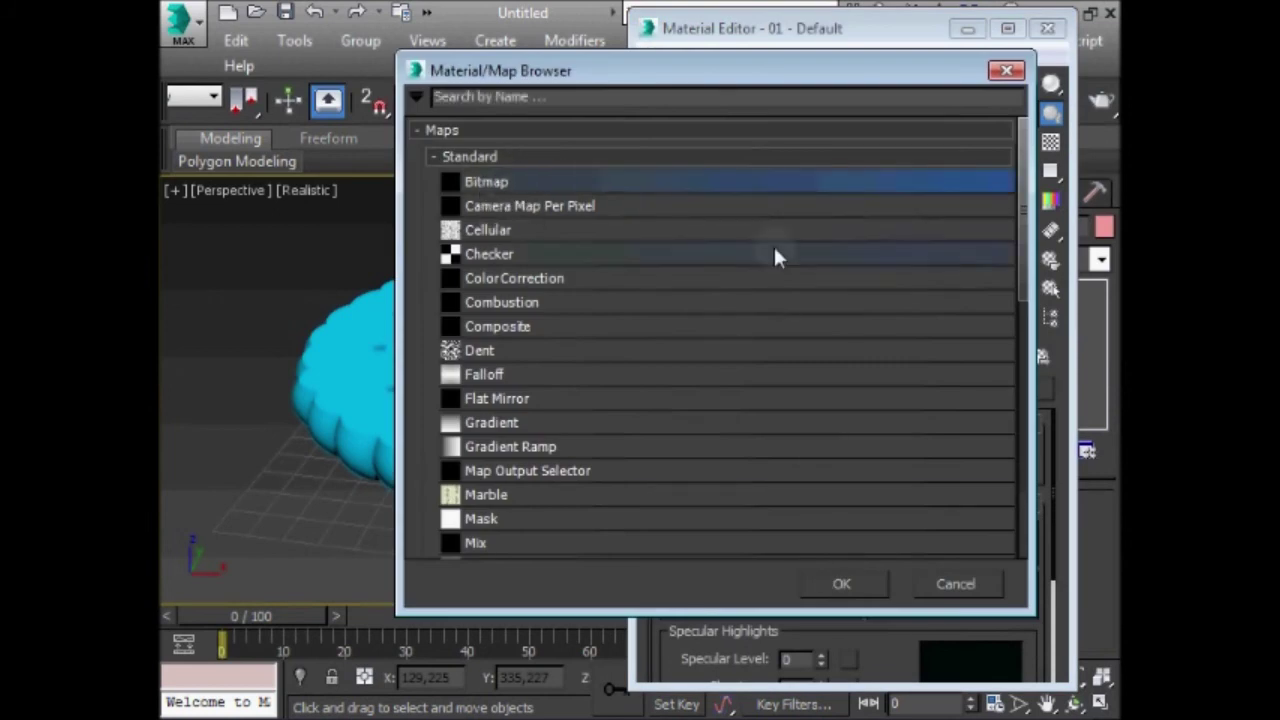
left_click(839, 584)
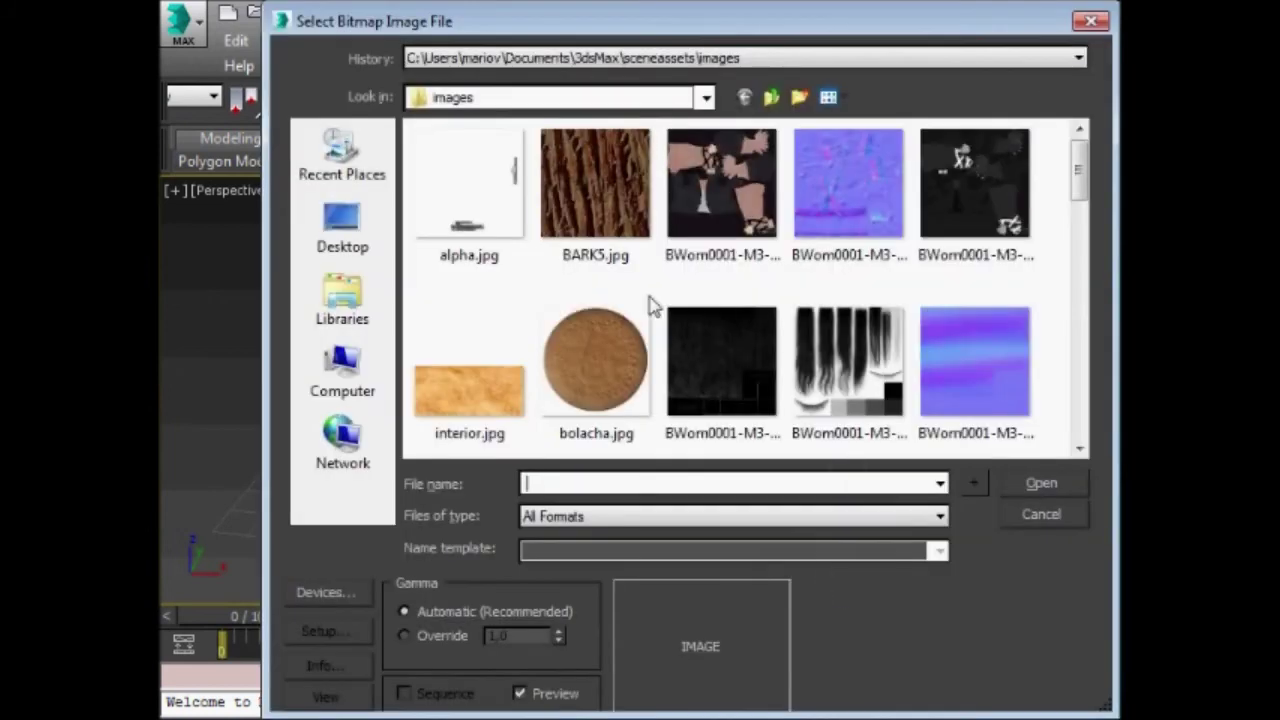
left_click(572, 364)
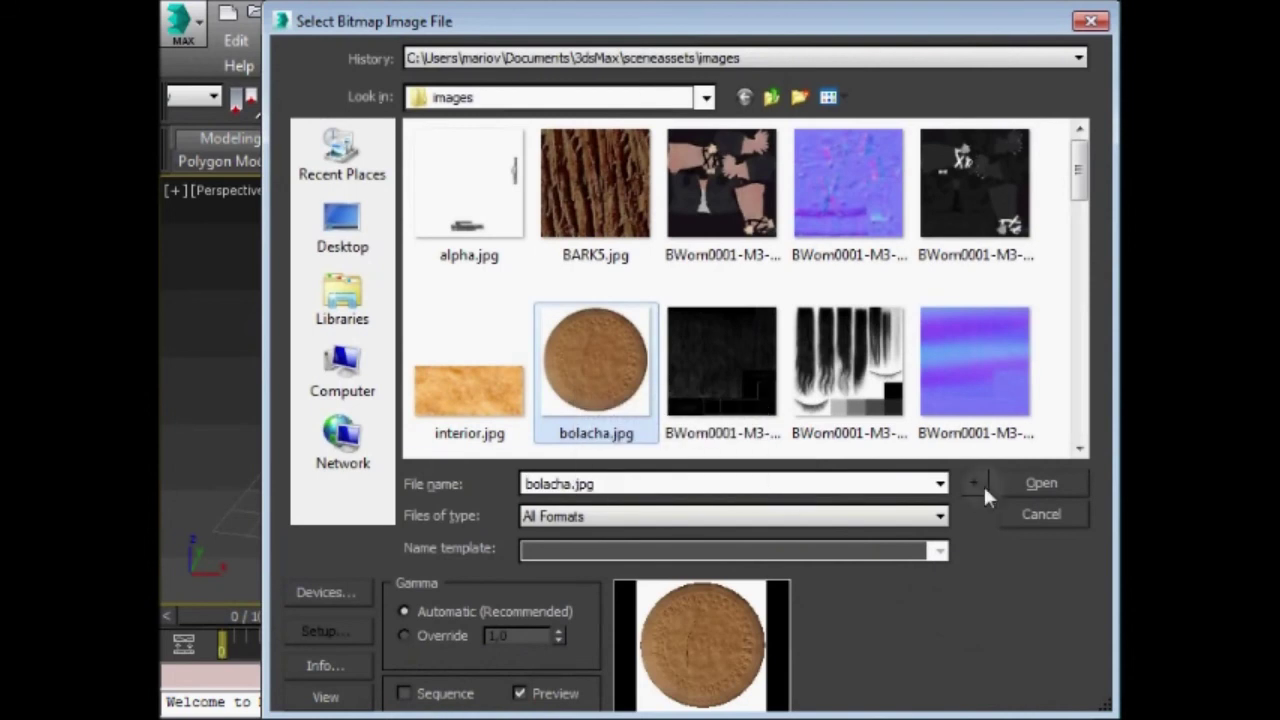
left_click(1040, 483)
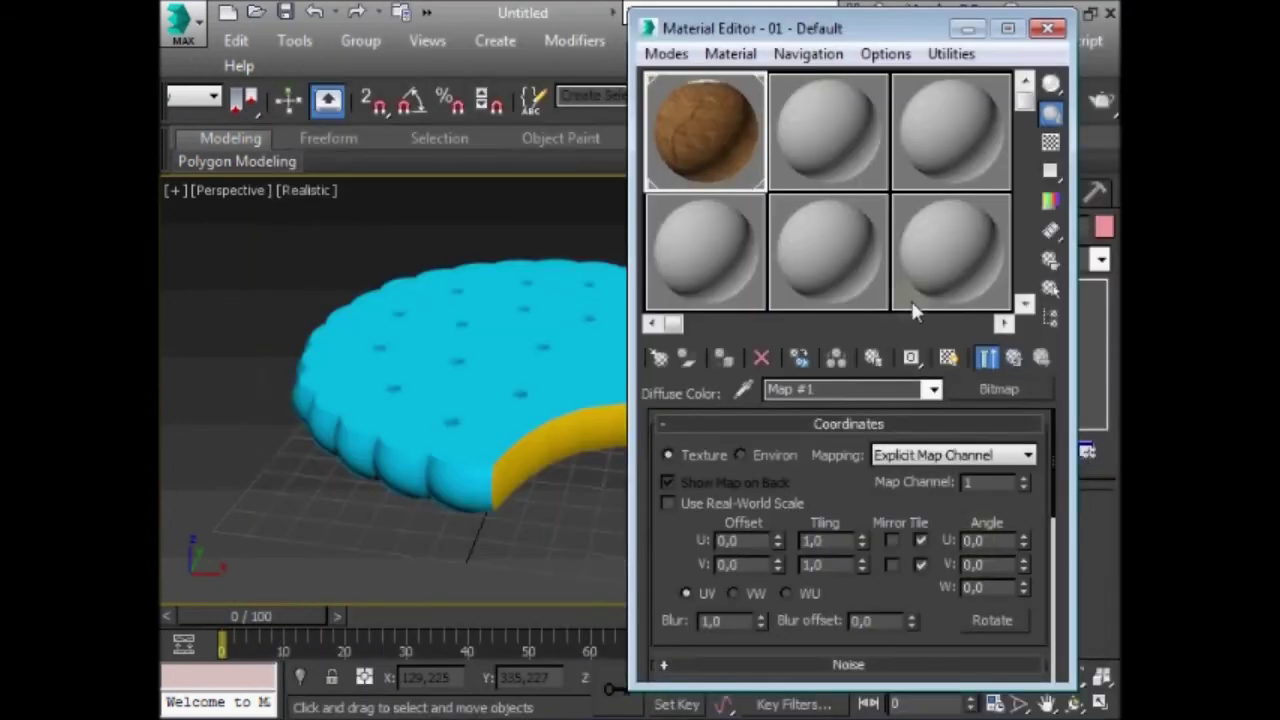
- Show the exterior's biscuit texture in the viewport and inspect it up close
left_click(948, 358)
scroll(523, 380, "up", 5)
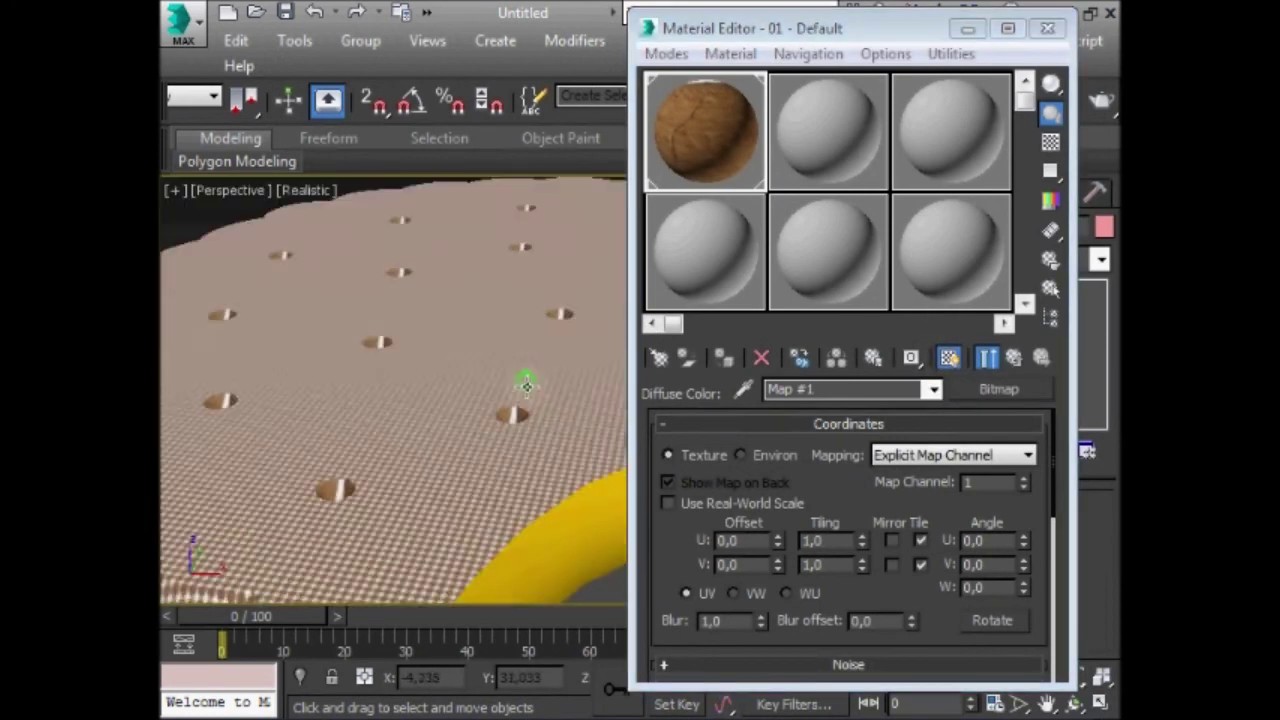
middle_click_drag(523, 380, 430, 223)
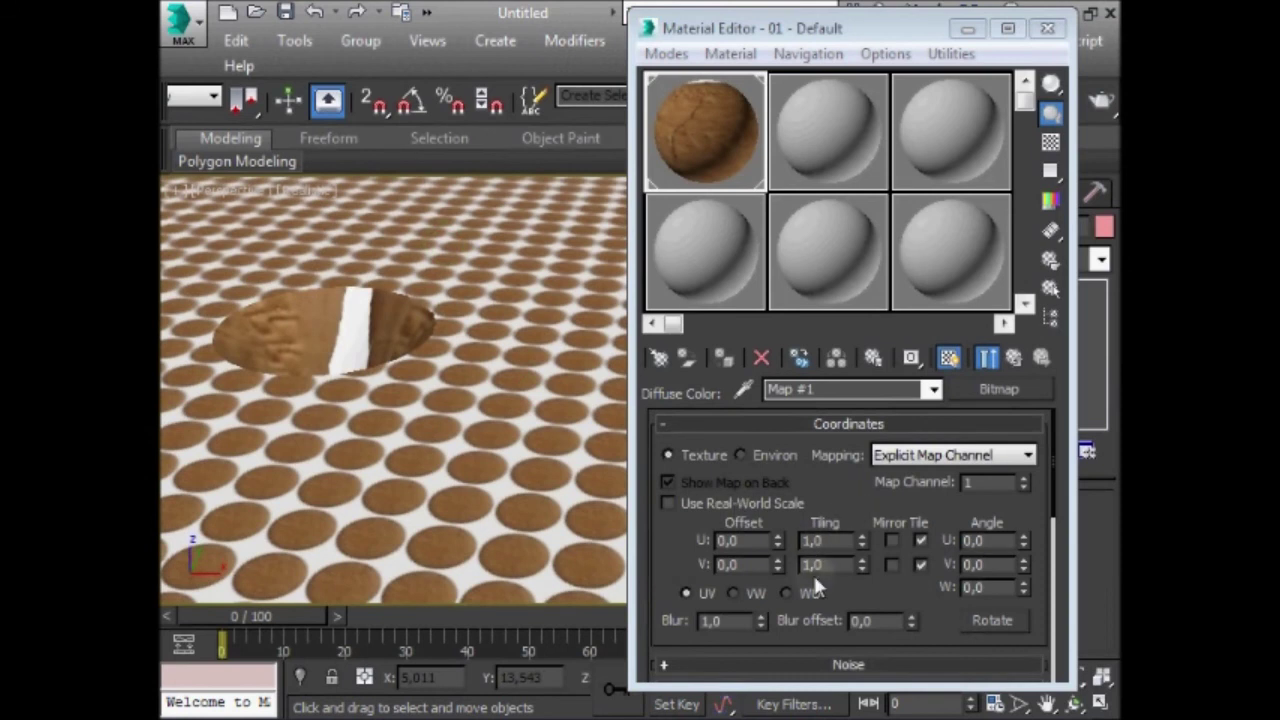
mouse_move(550, 495)
middle_mouse_down()
mouse_move(486, 380)
mouse_move(460, 269)
mouse_move(445, 340)
middle_mouse_up()
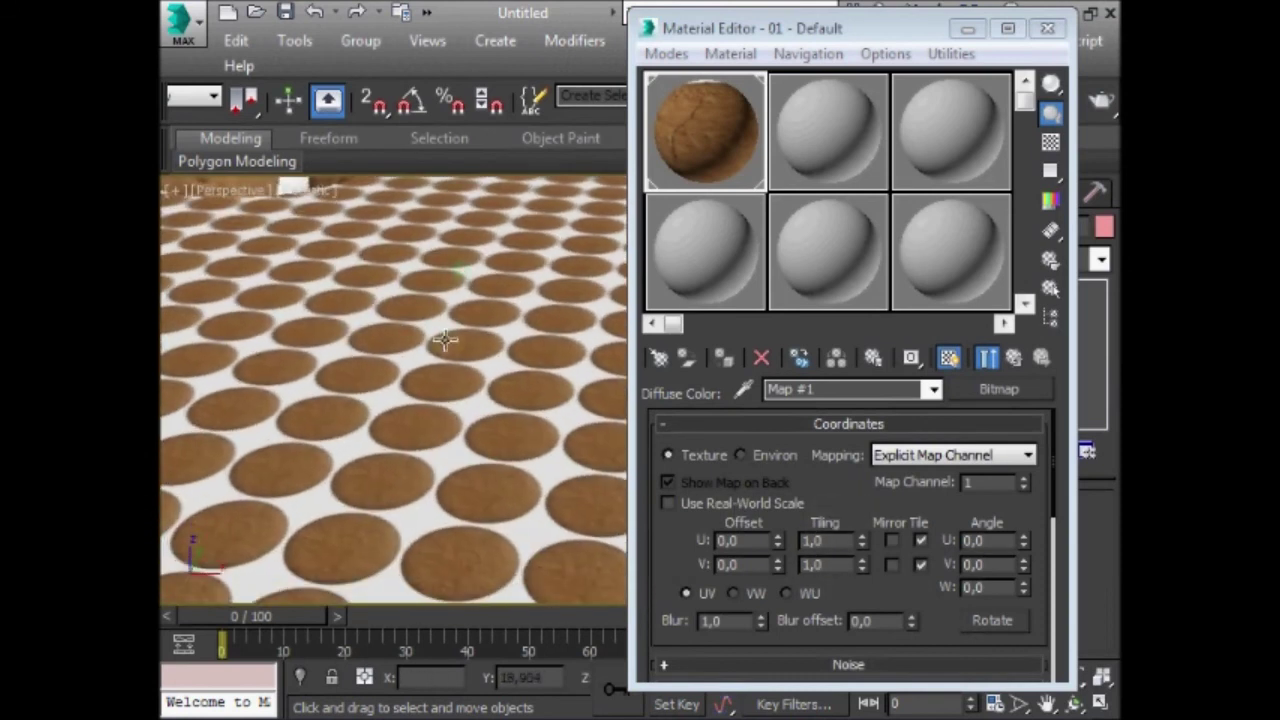
scroll(445, 340, "down", 5)
scroll(450, 345, "up", 3)
mouse_move(563, 346)
middle_mouse_down()
mouse_move(538, 395)
mouse_move(494, 371)
middle_mouse_up()
scroll(486, 363, "down", 3)
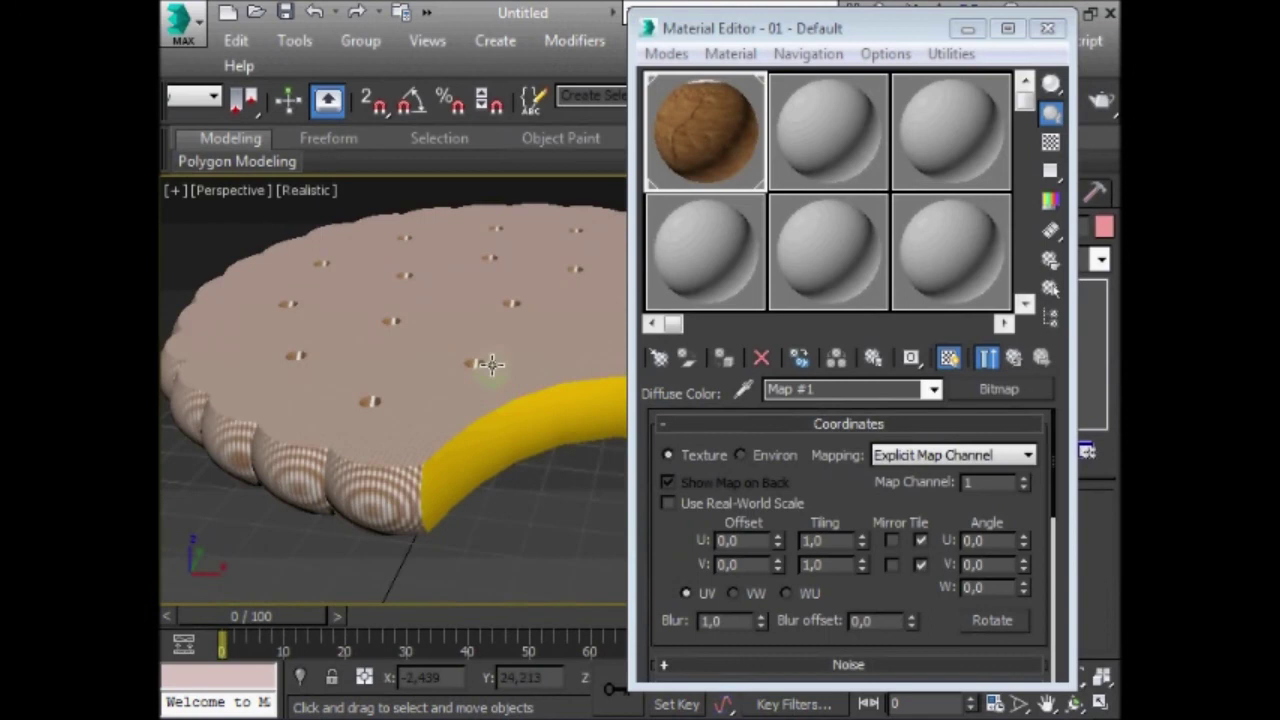
- Return to the Multi/Sub-Object material and open the interior sub-material's settings
left_click(972, 483)
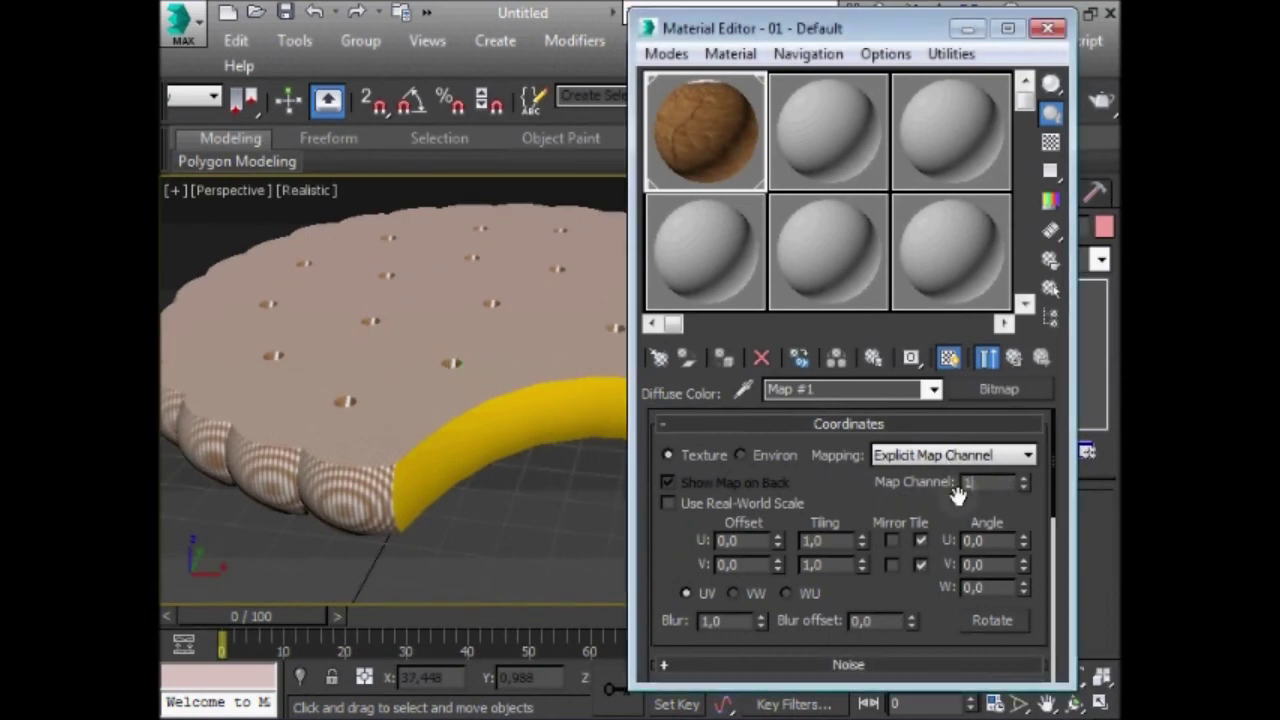
left_click(1015, 356)
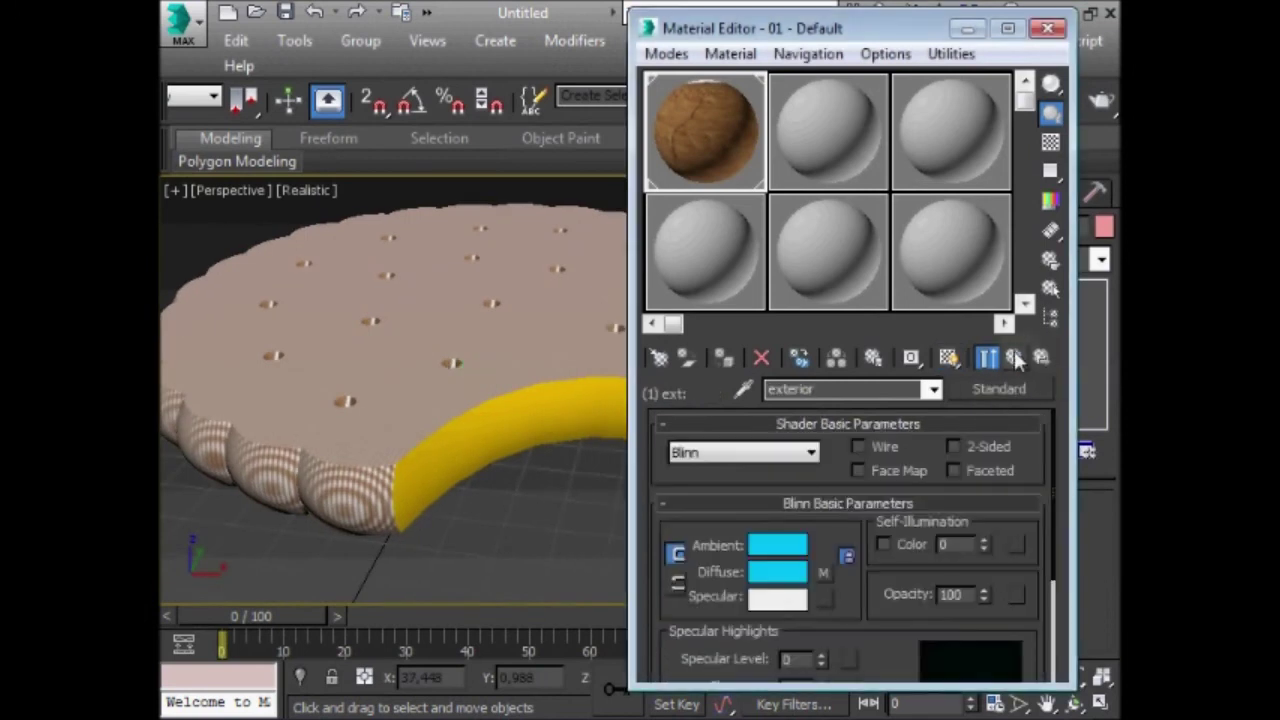
left_click(1014, 358)
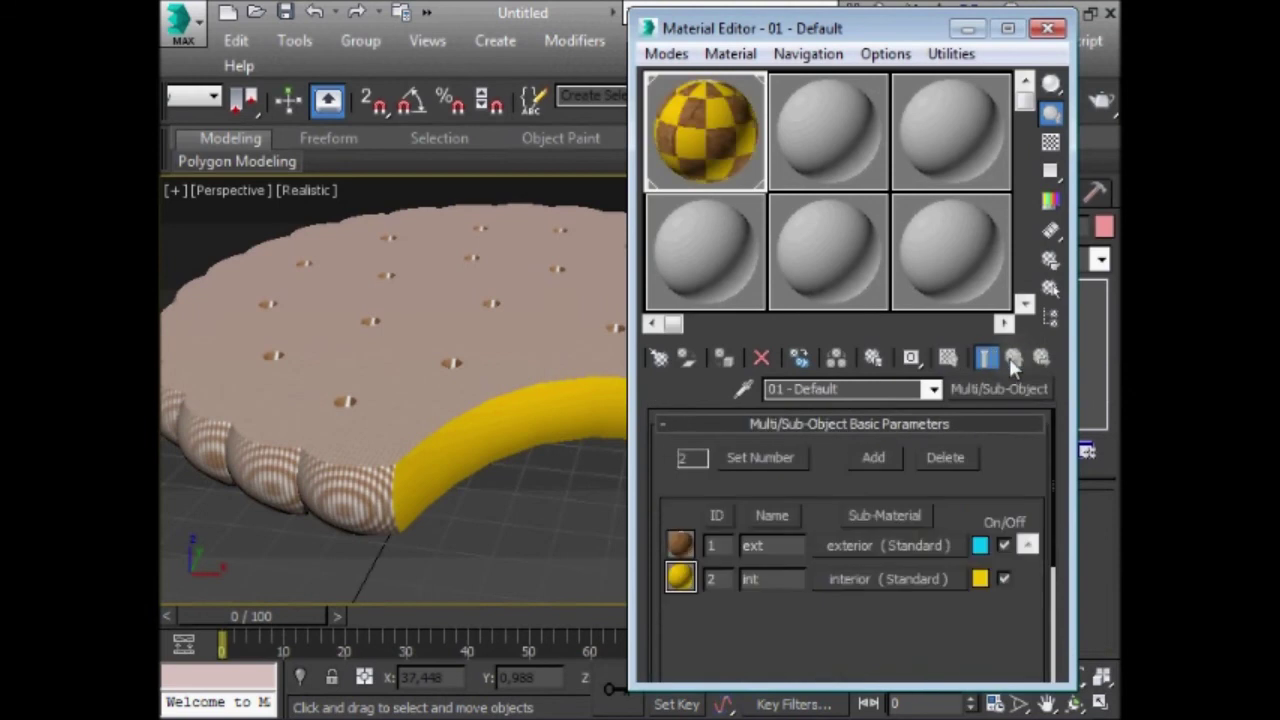
left_click(854, 578)
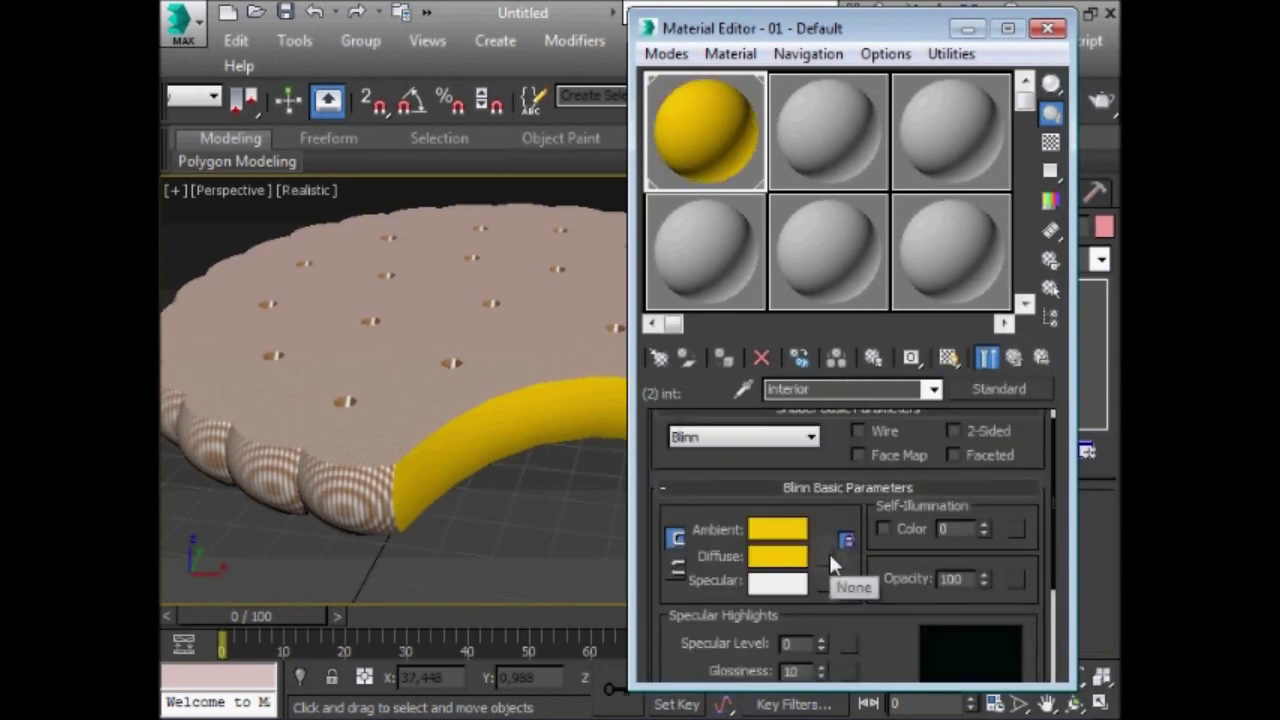
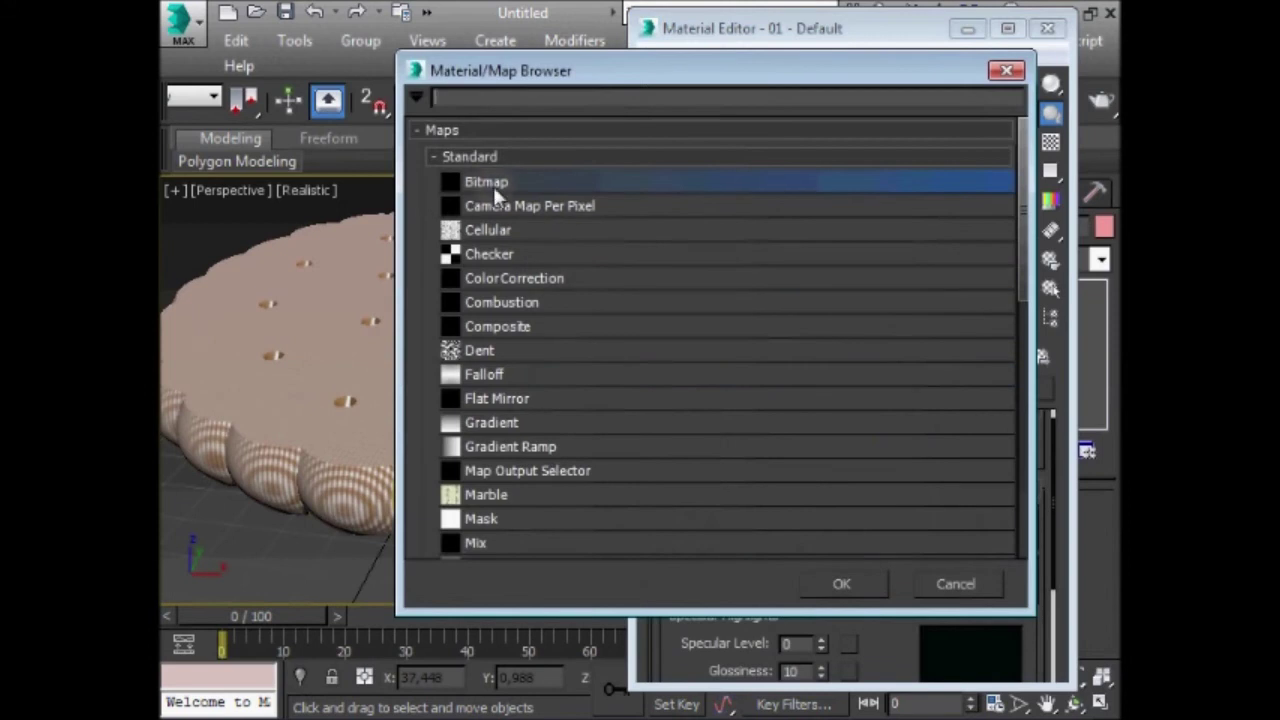
- Load interior.jpg as the interior bitmap on map channel 2, shown shaded in the viewport
left_click(839, 590)
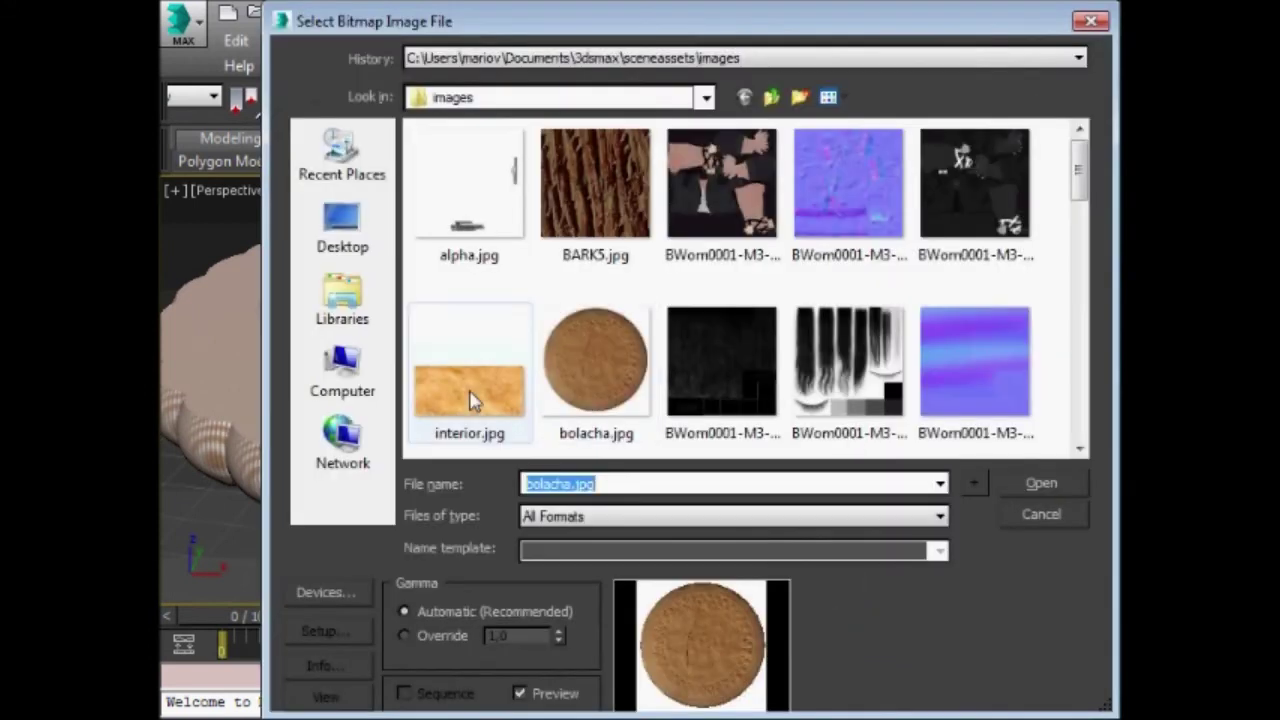
left_click(490, 389)
left_click(1046, 482)
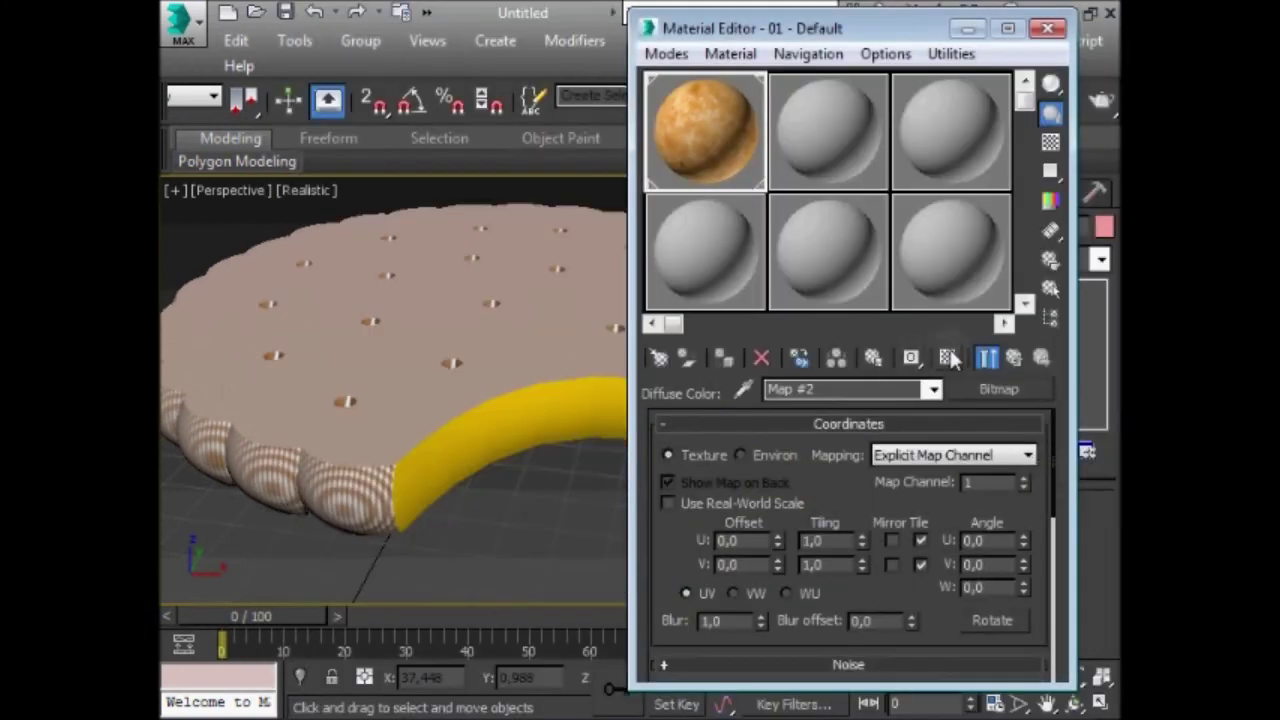
left_click(949, 362)
scroll(505, 430, "up", 10)
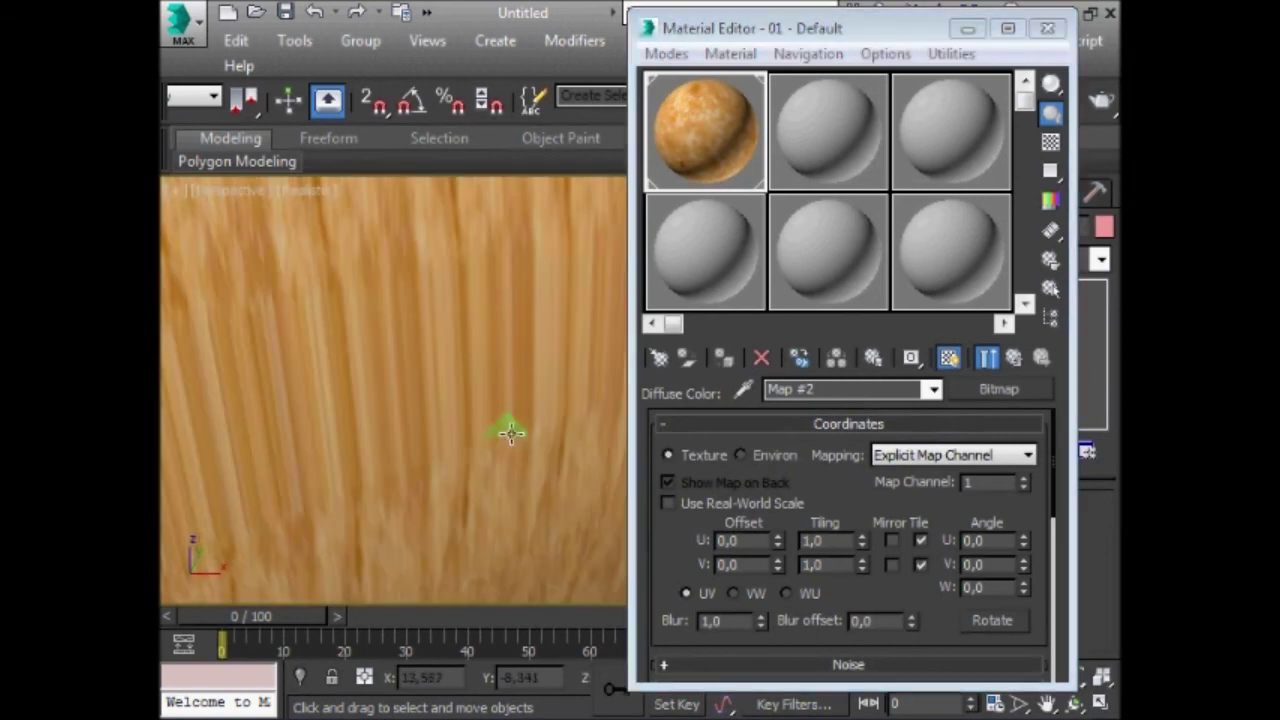
scroll(512, 432, "down", 5)
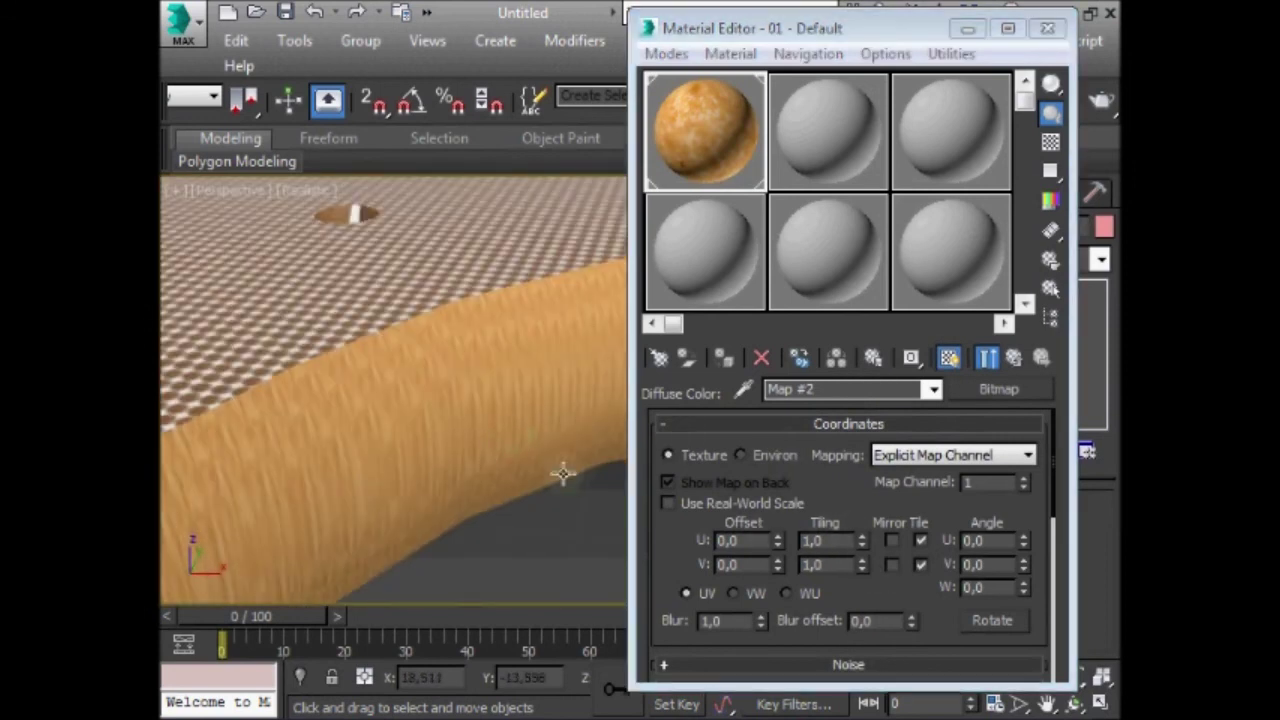
scroll(563, 474, "down", 3)
scroll(520, 394, "down", 2)
scroll(505, 392, "down", 2)
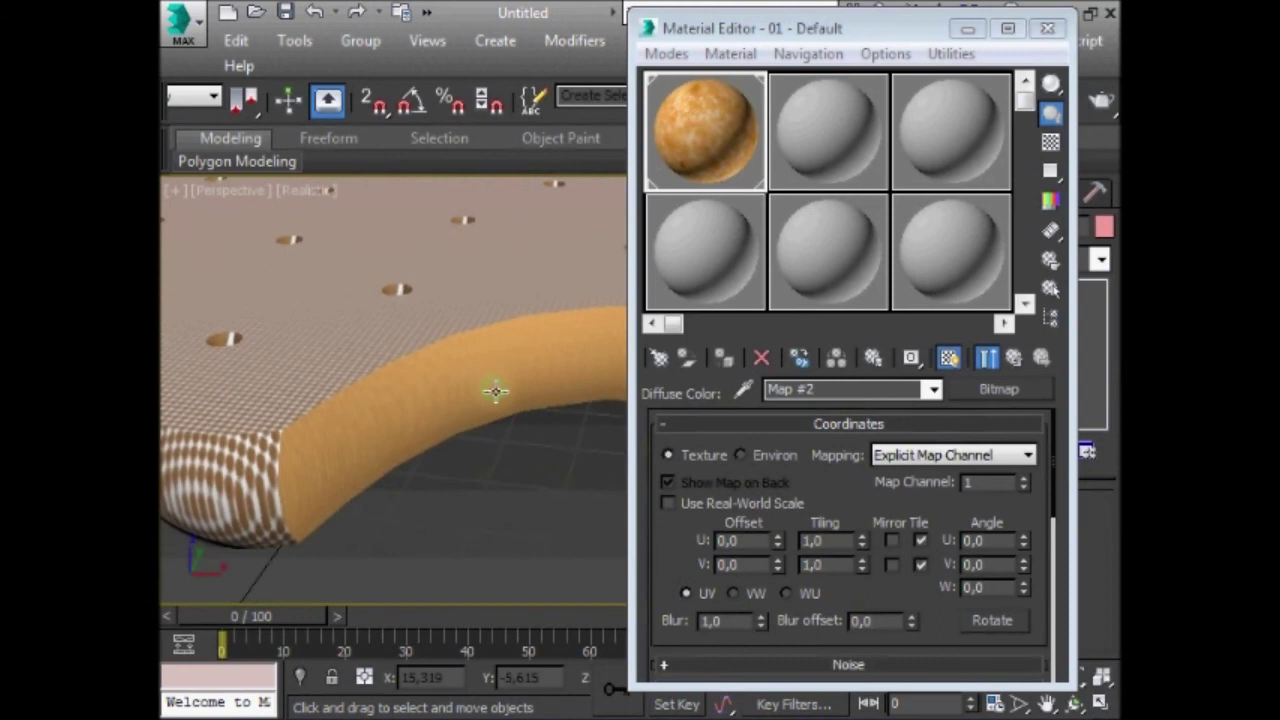
double_click(972, 482)
type("2")
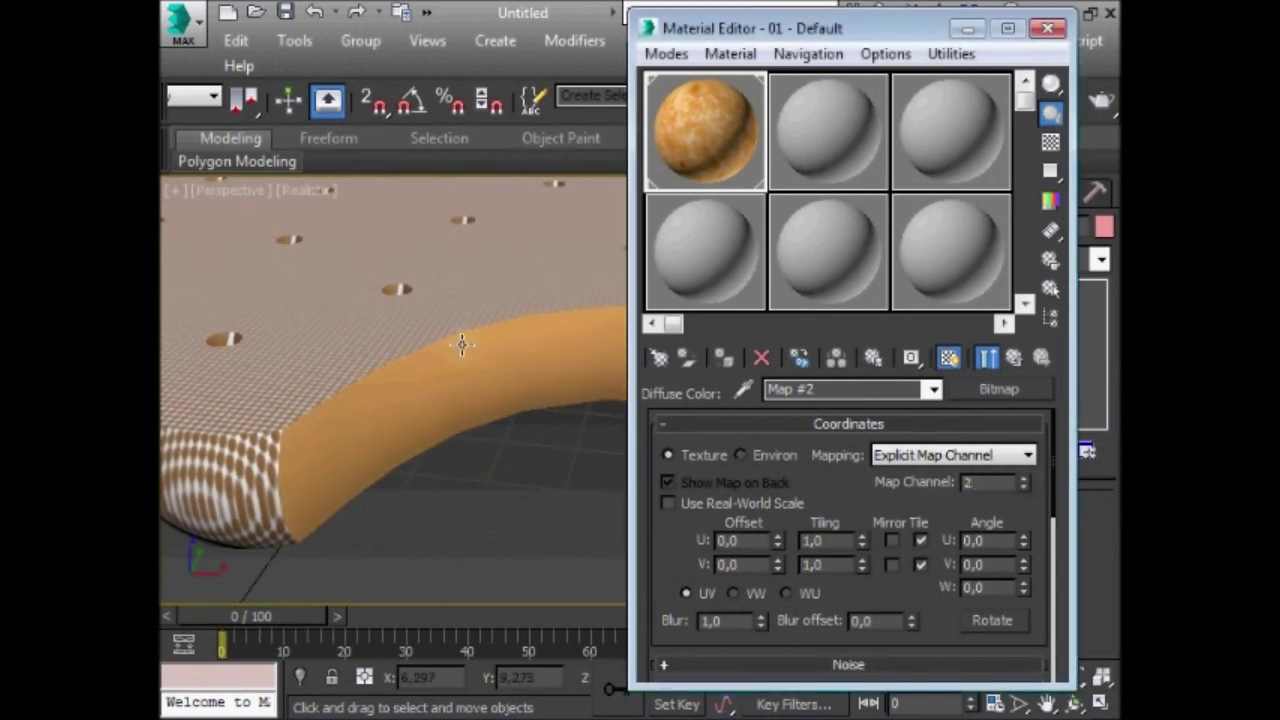
- Return to the parent Multi/Sub-Object material, close the Material Editor, and select the biscuit
left_click(1015, 352)
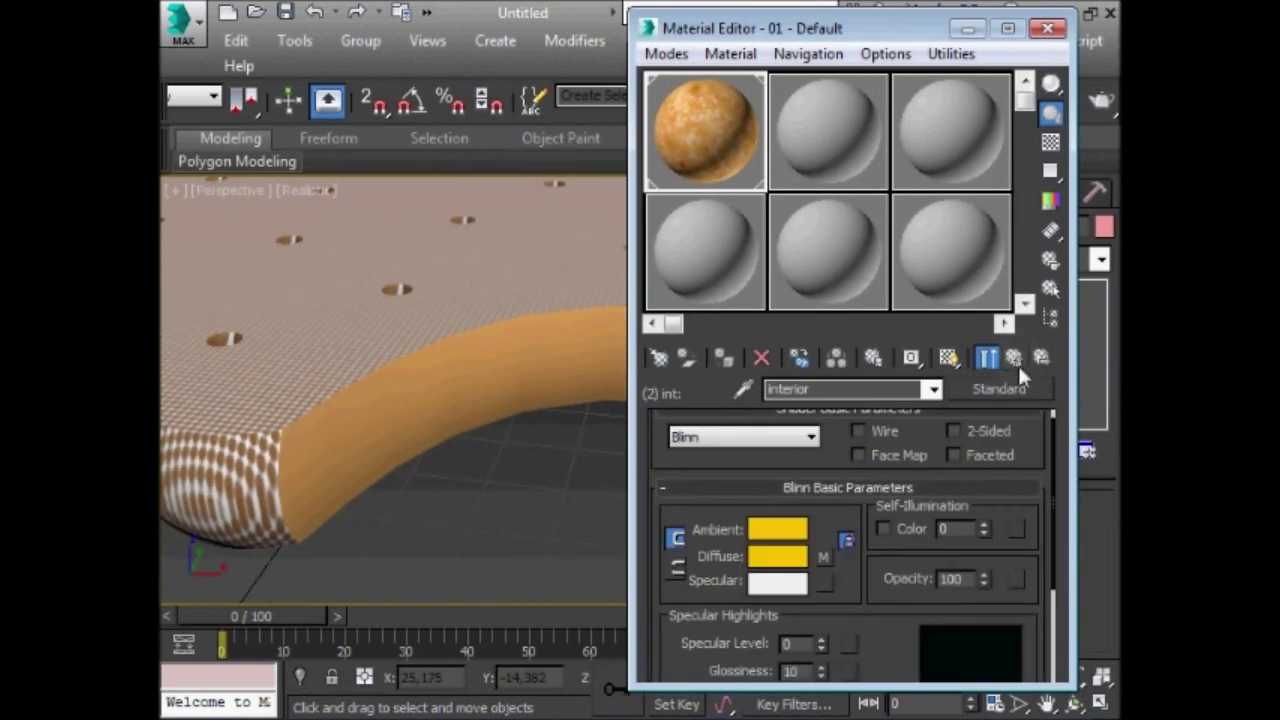
left_click(1015, 358)
left_click_drag(895, 38, 835, 40)
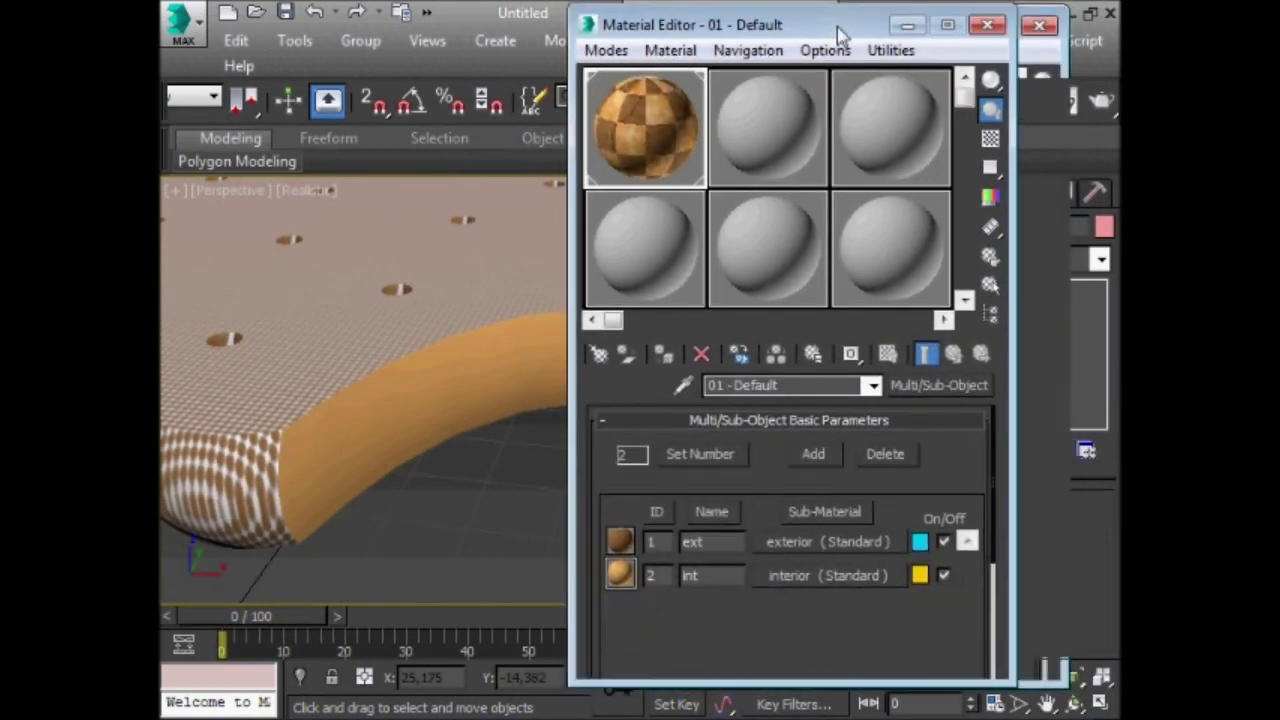
left_click(987, 35)
middle_click_drag(471, 371, 565, 381, "alt")
scroll(523, 371, "down", 5)
left_click(922, 194)
- Apply a UVW Map modifier to the biscuit from the Modifier List
left_click(955, 192)
left_click(751, 290)
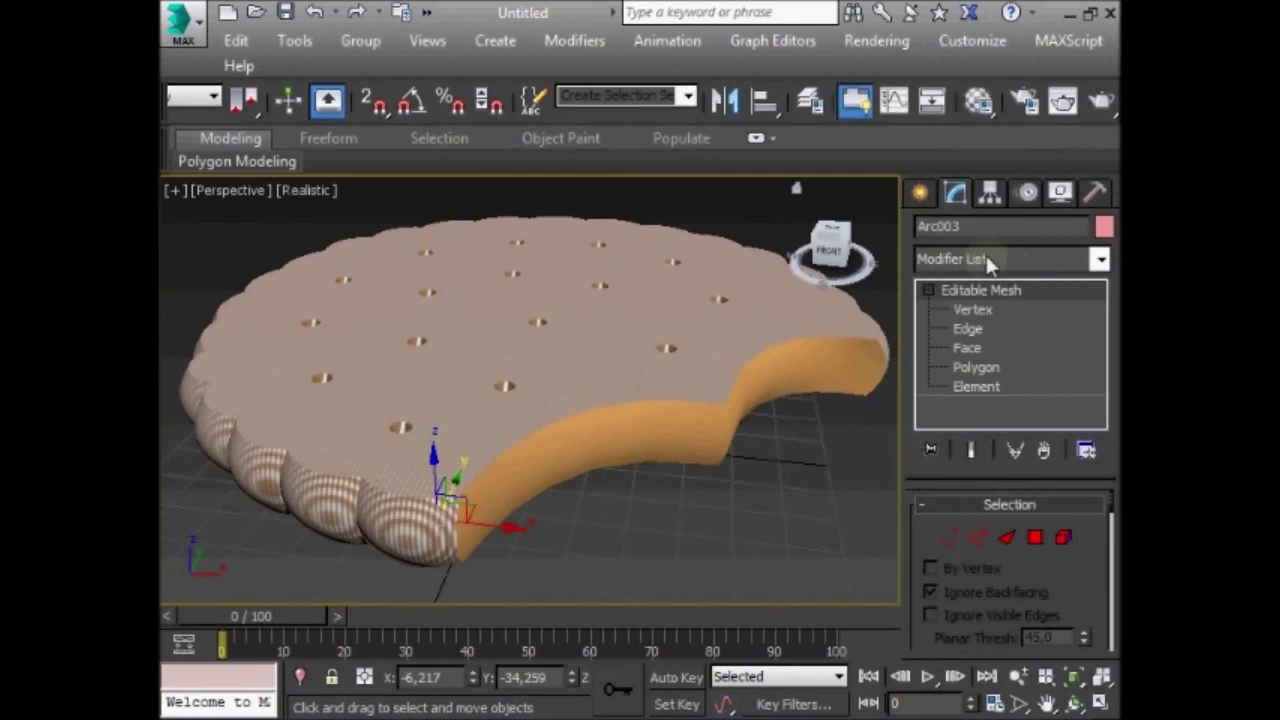
left_click(986, 258)
scroll(1000, 300, "down", 8)
scroll(1000, 300, "down", 12)
scroll(1000, 300, "down", 3)
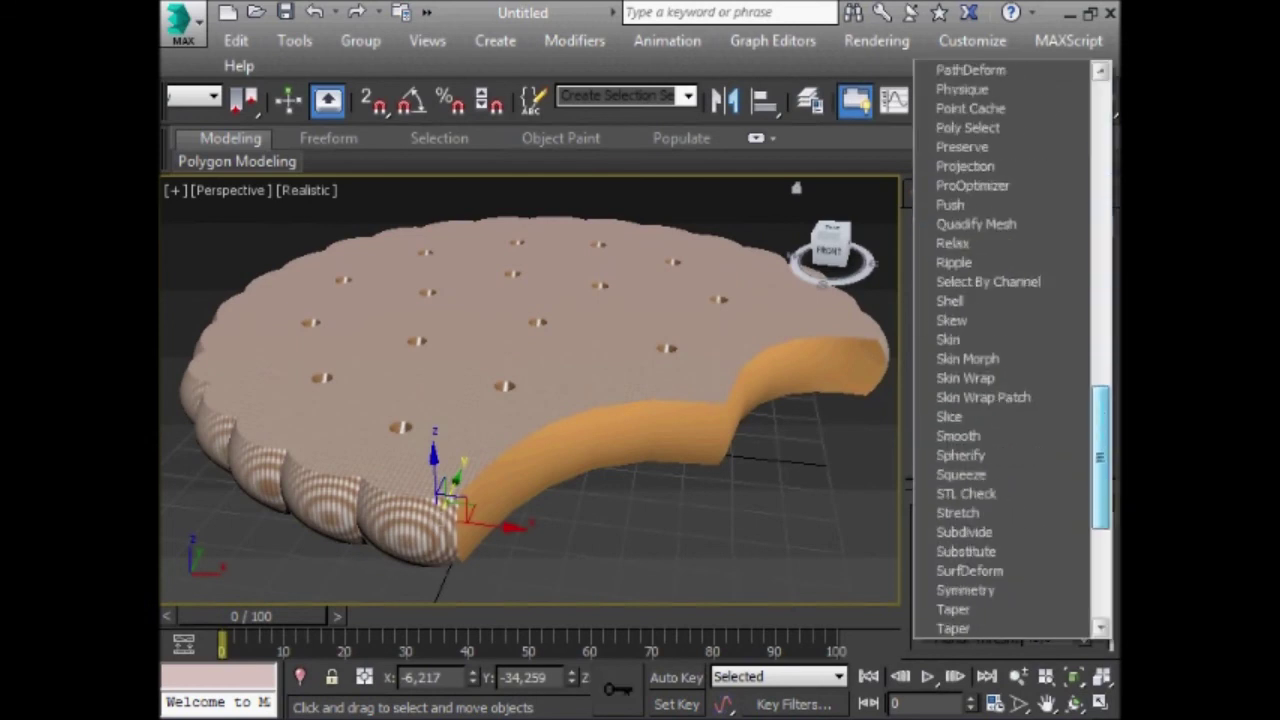
scroll(975, 460, "down", 6)
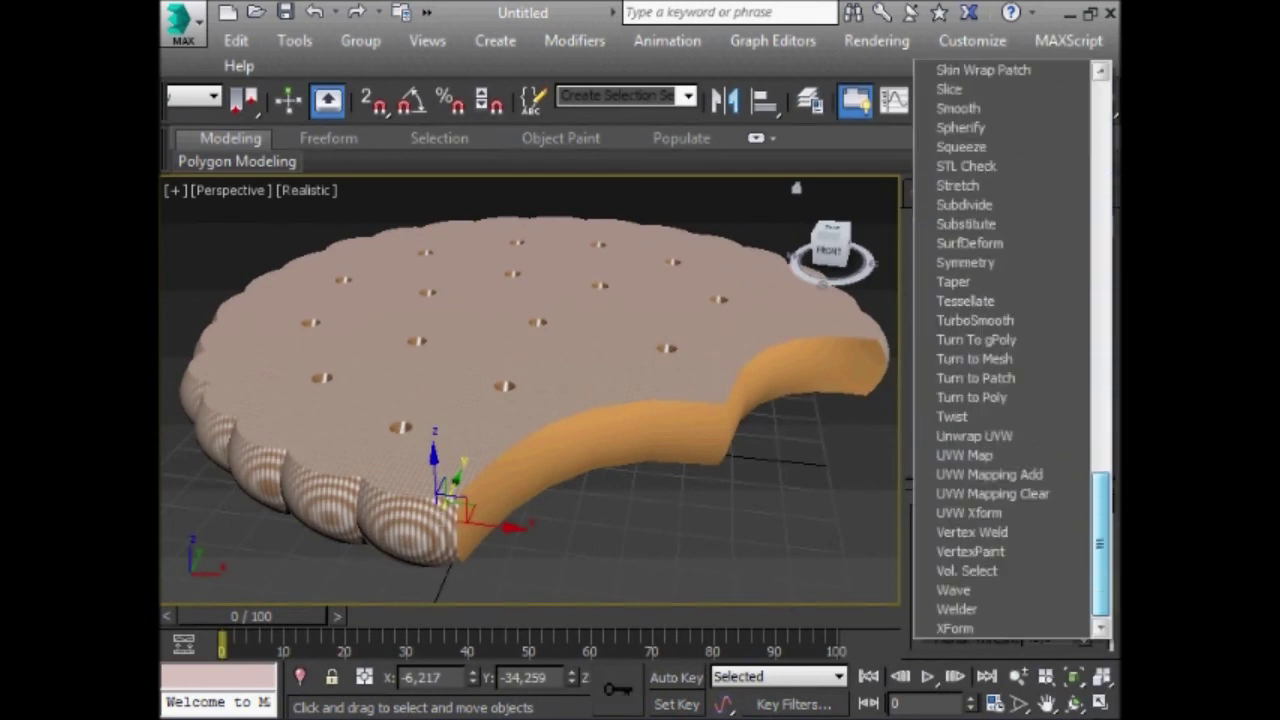
left_click(972, 458)
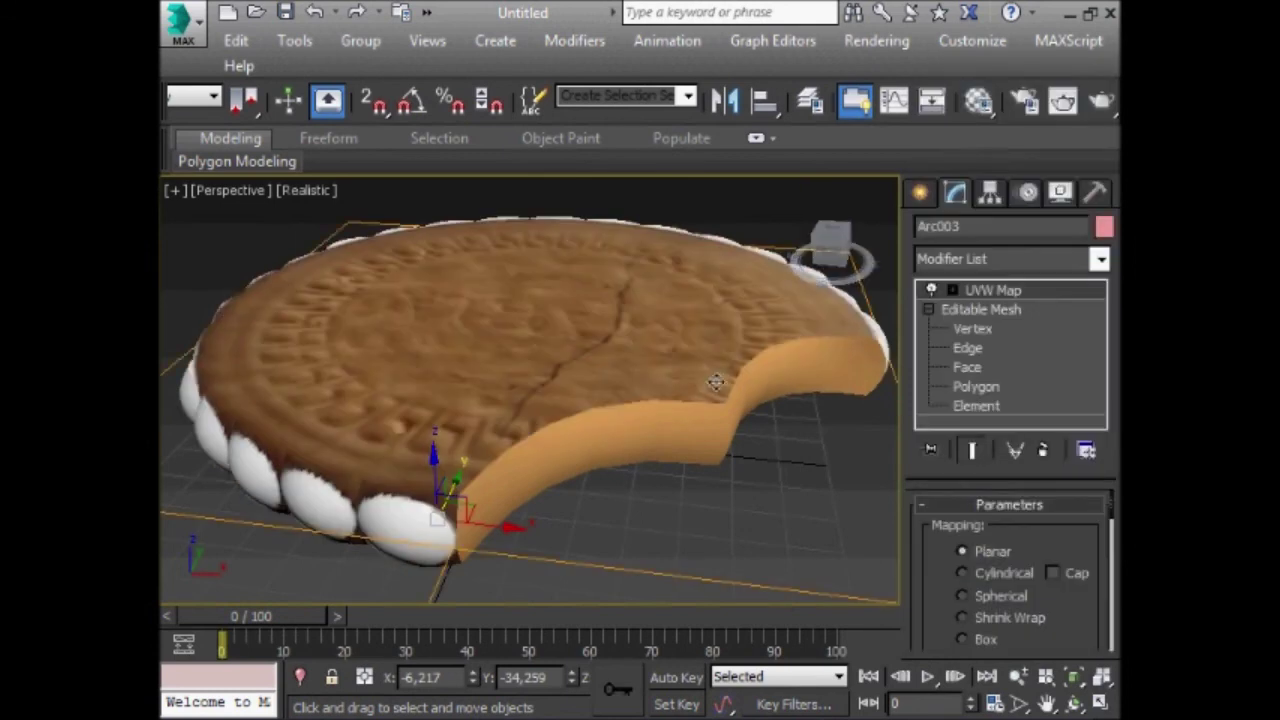
- Review the UVW Map parameters (Length 179.346), resizing the command panel to see them
left_click_drag(1058, 522, 1062, 515)
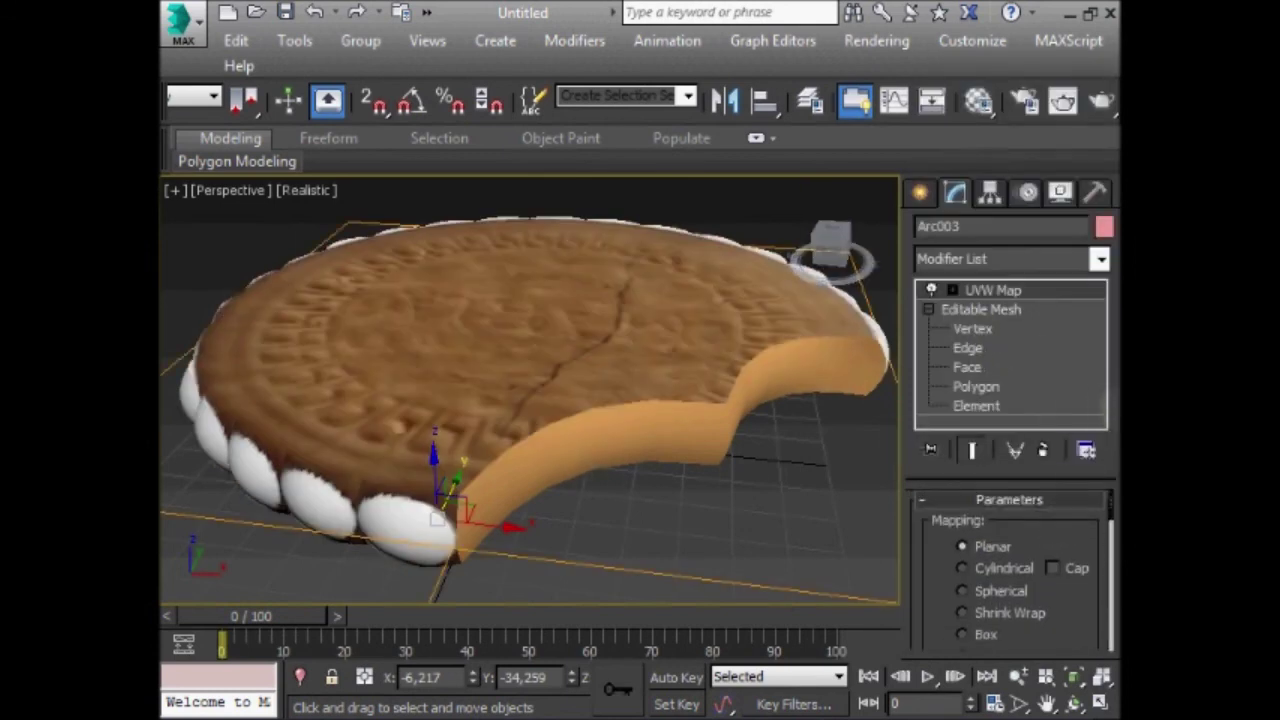
left_click_drag(905, 532, 902, 430)
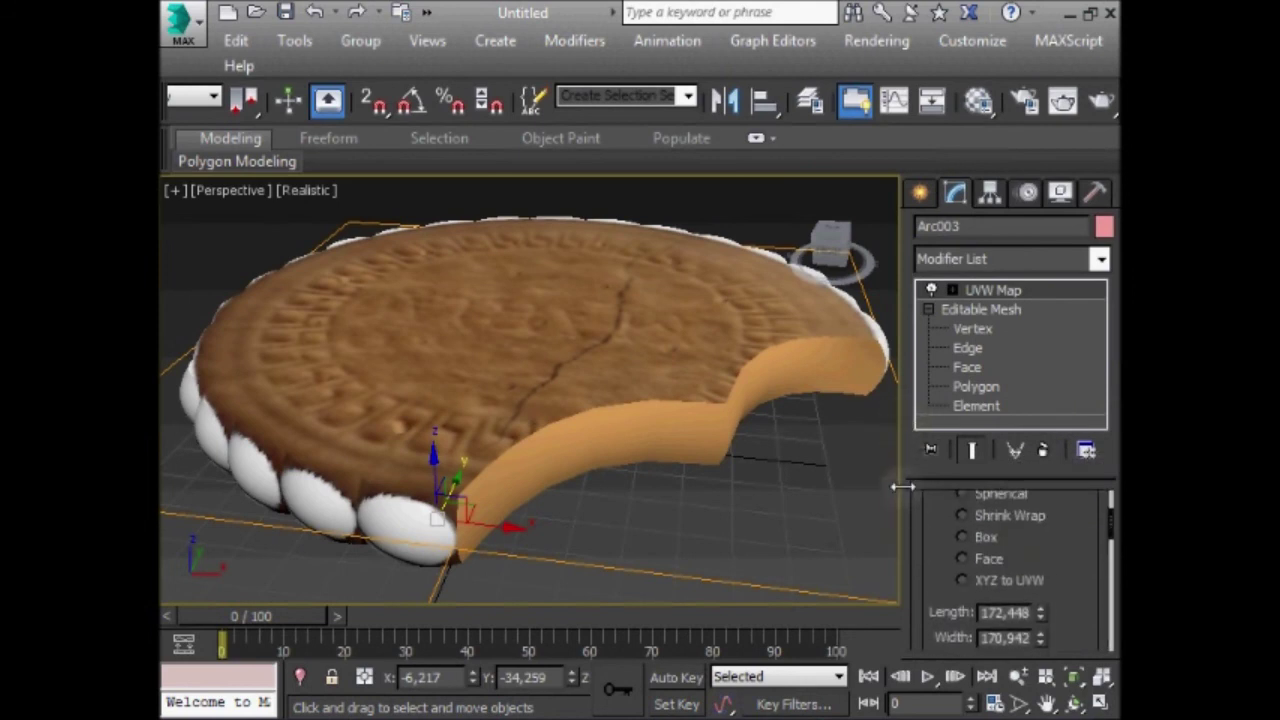
left_click_drag(902, 487, 820, 480)
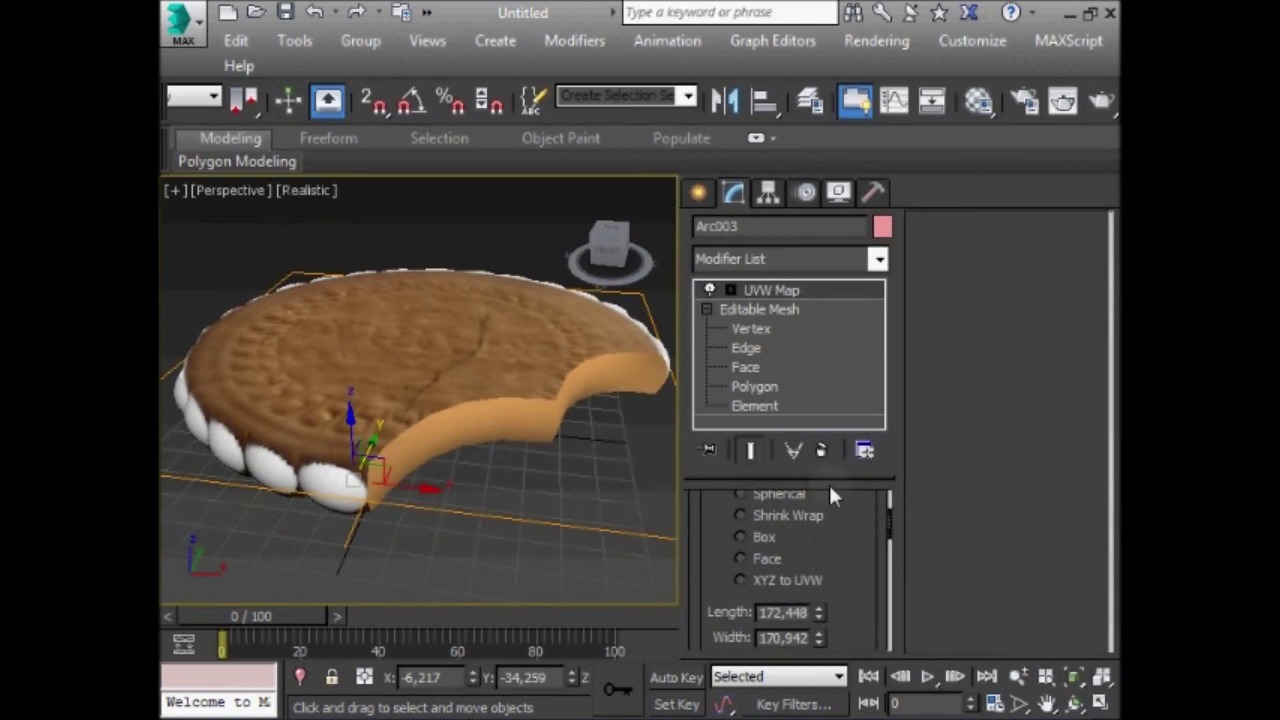
left_click_drag(886, 451, 910, 452)
mouse_move(1026, 540)
left_mouse_down()
mouse_move(1062, 608)
mouse_move(1070, 570)
mouse_move(1041, 533)
left_mouse_up()
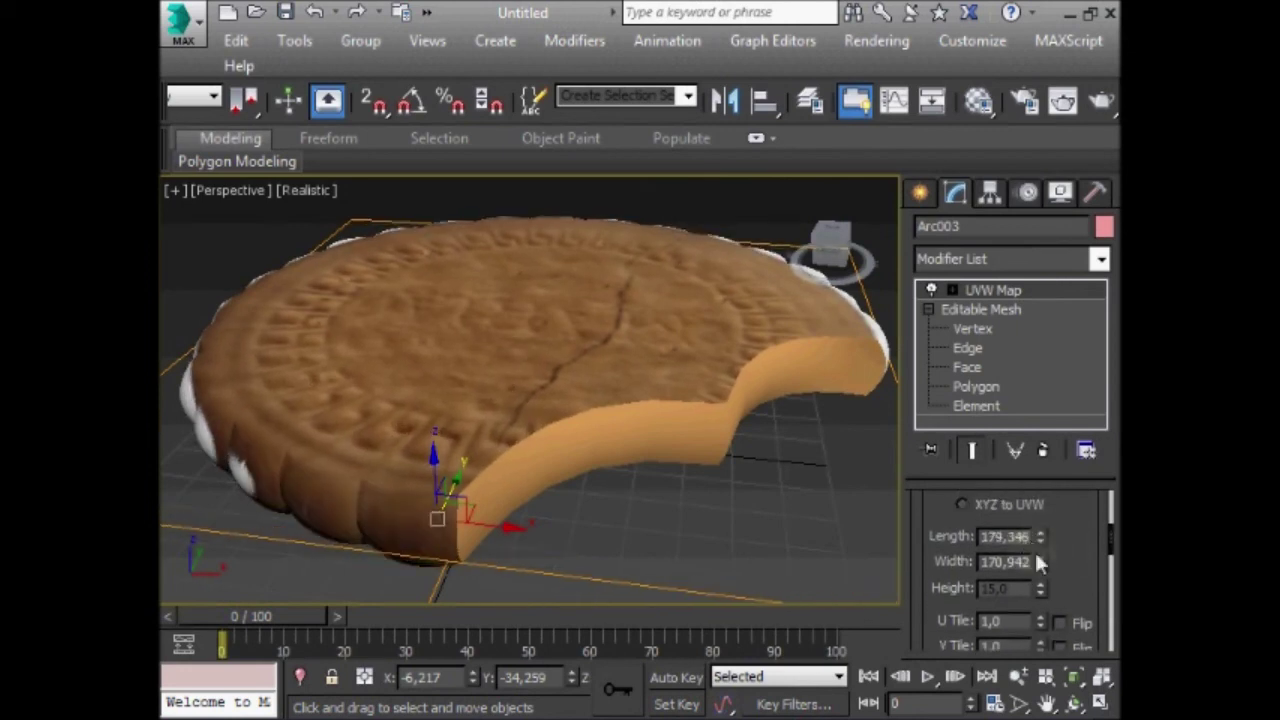
- Enlarge the UVW Map Length and Width to about 192 by 196 to hide the white bumps
left_click(1074, 704)
left_click_drag(540, 440, 640, 440)
left_click_drag(1039, 554, 1038, 550)
mouse_move(423, 417)
left_mouse_down()
mouse_move(503, 434)
mouse_move(617, 423)
left_mouse_up()
mouse_move(1039, 531)
left_mouse_down()
mouse_move(1037, 556)
mouse_move(1037, 531)
left_mouse_up()
mouse_move(462, 342)
left_mouse_down()
mouse_move(577, 490)
mouse_move(677, 400)
mouse_move(691, 494)
mouse_move(754, 509)
mouse_move(604, 376)
mouse_move(514, 360)
mouse_move(600, 371)
mouse_move(677, 357)
left_mouse_up()
- Move the UVW Map gizmo in Local coordinates to fit the biscuit top, then orbit to check
left_click(953, 290)
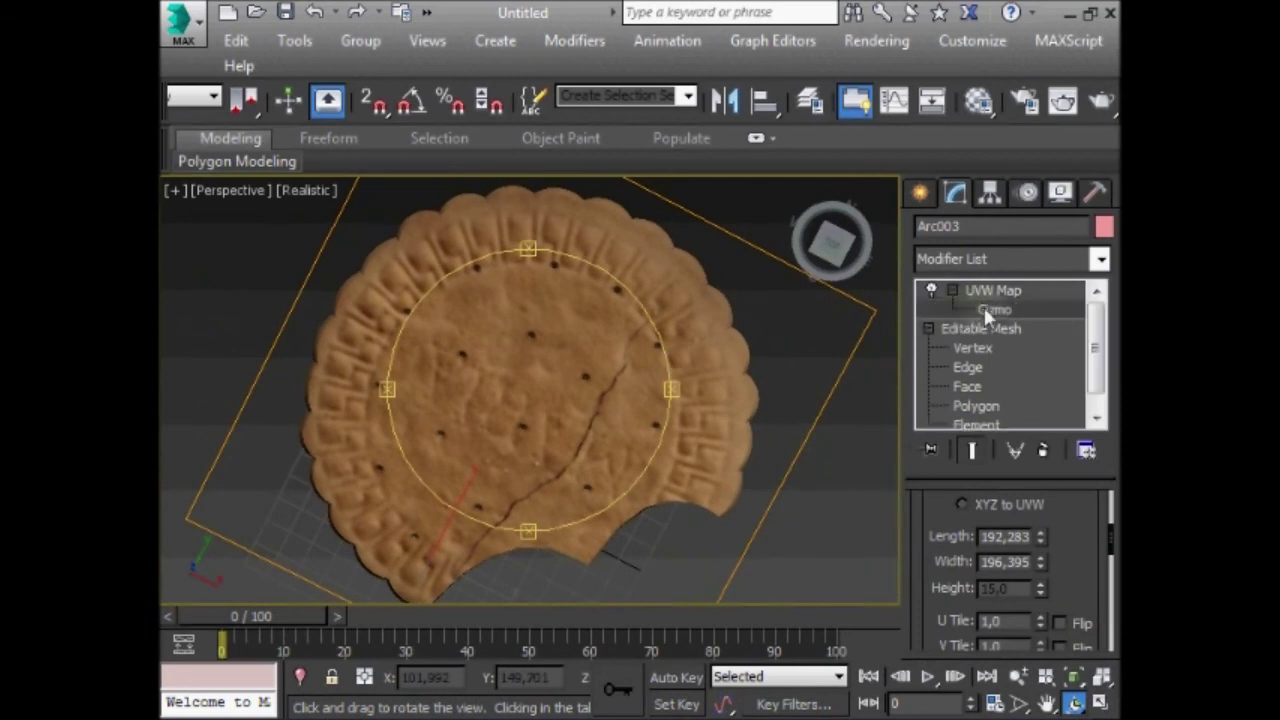
left_click(985, 310)
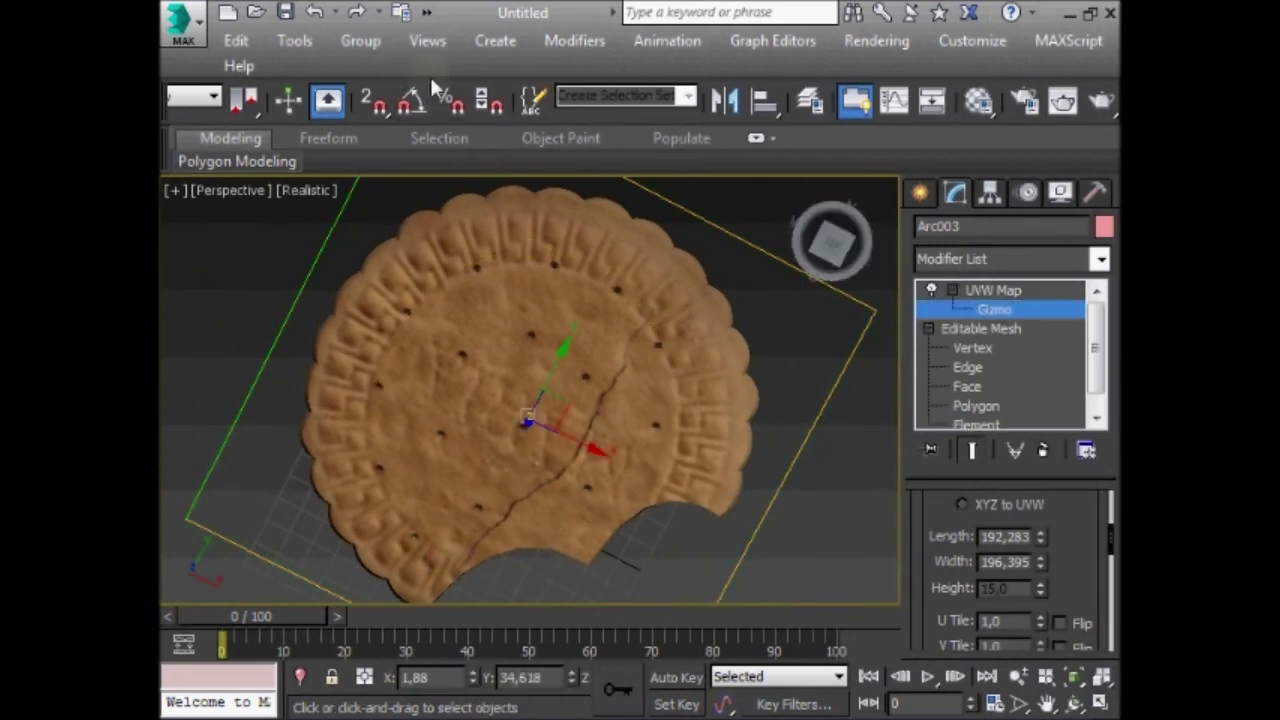
left_click_drag(431, 93, 887, 93)
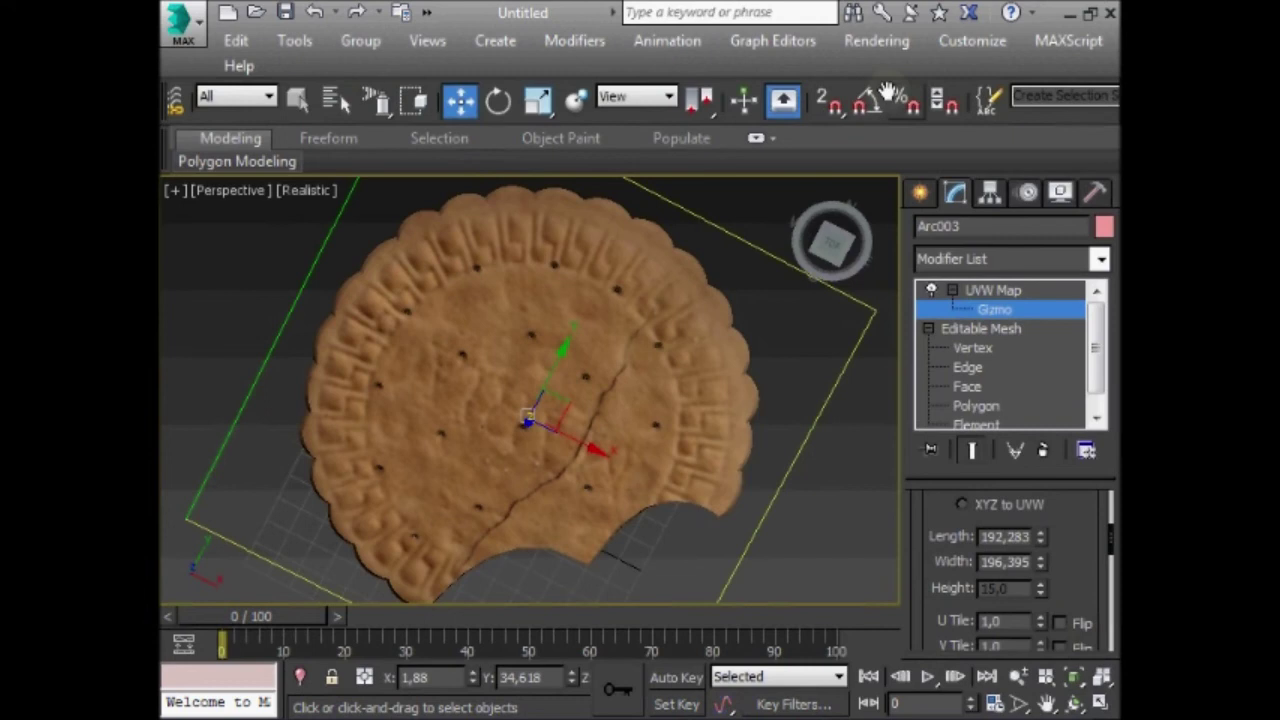
left_click(636, 96)
left_click(620, 177)
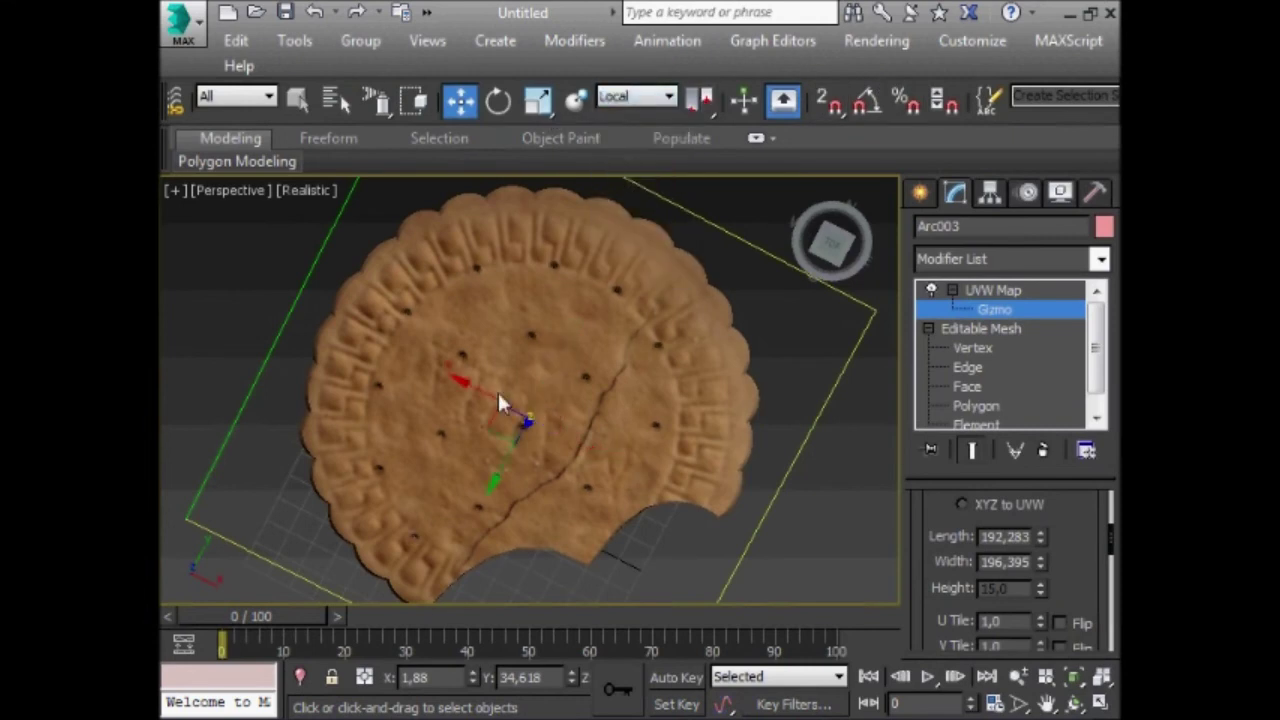
left_click_drag(501, 423, 503, 420)
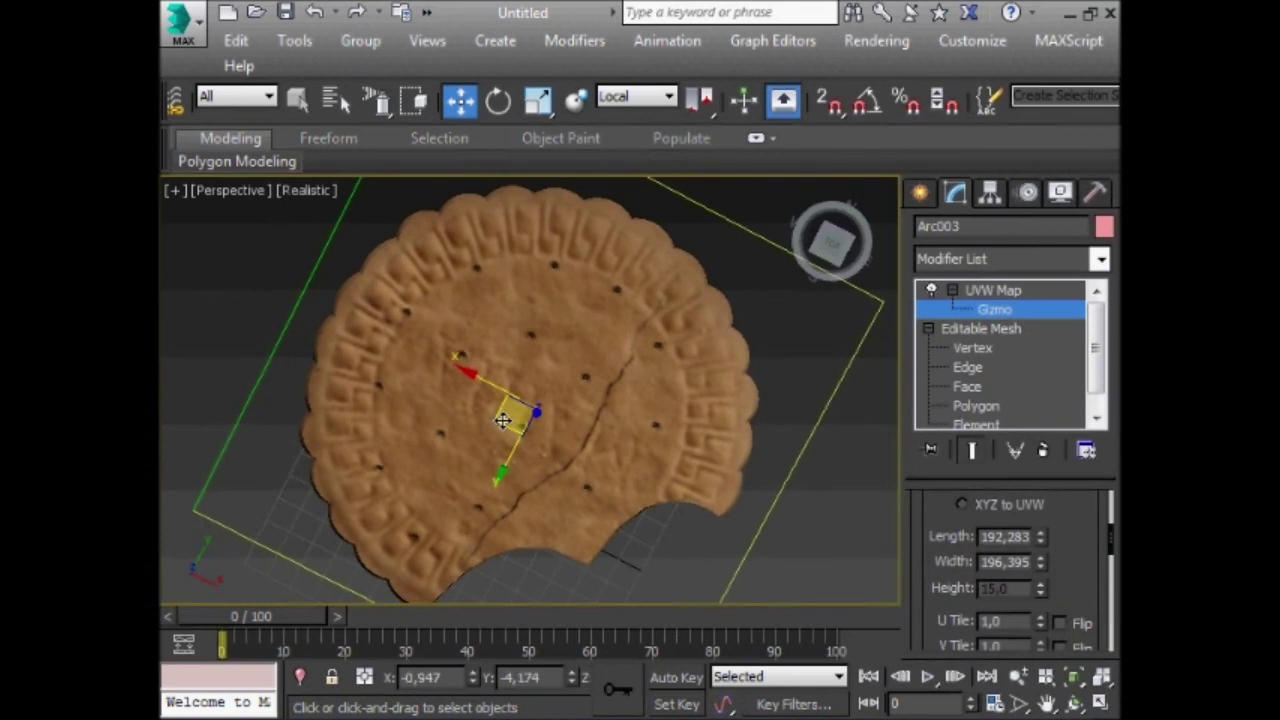
left_click(993, 290)
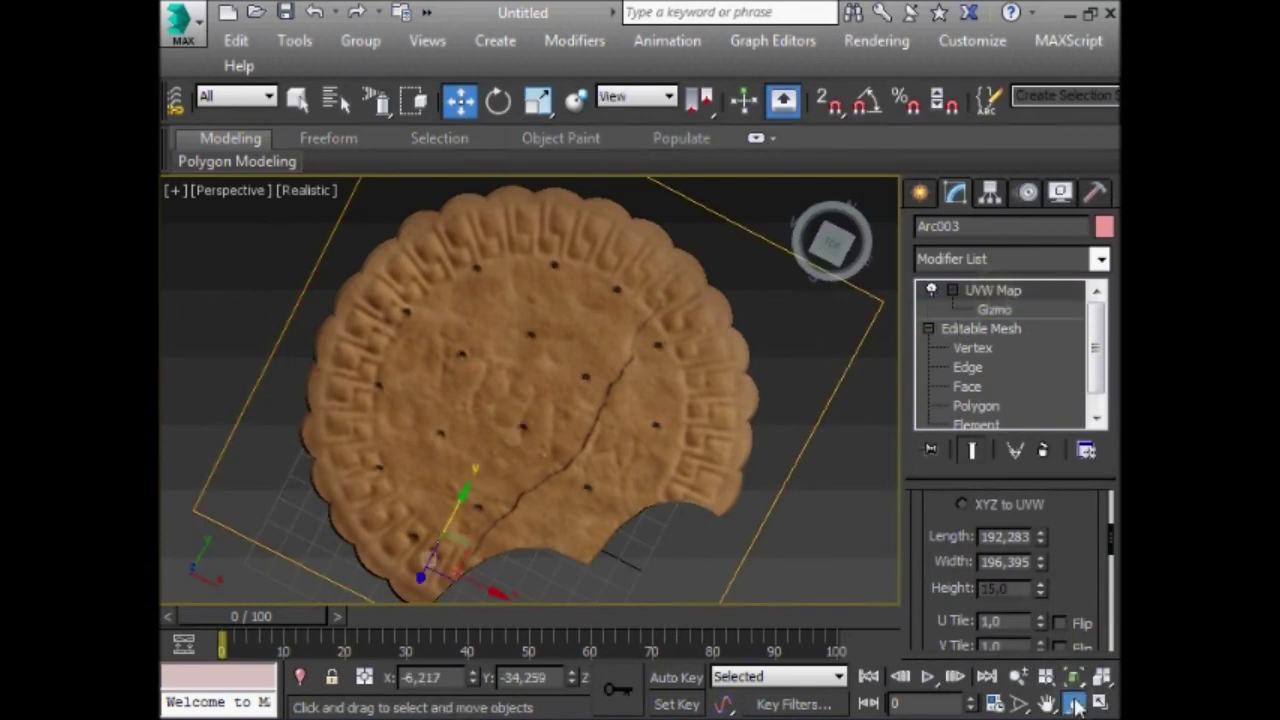
left_click(1075, 705)
mouse_move(491, 354)
left_mouse_down()
mouse_move(500, 283)
mouse_move(654, 305)
mouse_move(768, 261)
mouse_move(586, 386)
mouse_move(371, 349)
mouse_move(417, 100)
mouse_move(455, 22)
mouse_move(289, 238)
mouse_move(221, 392)
mouse_move(579, 326)
mouse_move(518, 282)
mouse_move(577, 409)
mouse_move(543, 400)
mouse_move(560, 429)
mouse_move(546, 390)
mouse_move(563, 437)
mouse_move(549, 451)
left_mouse_up()
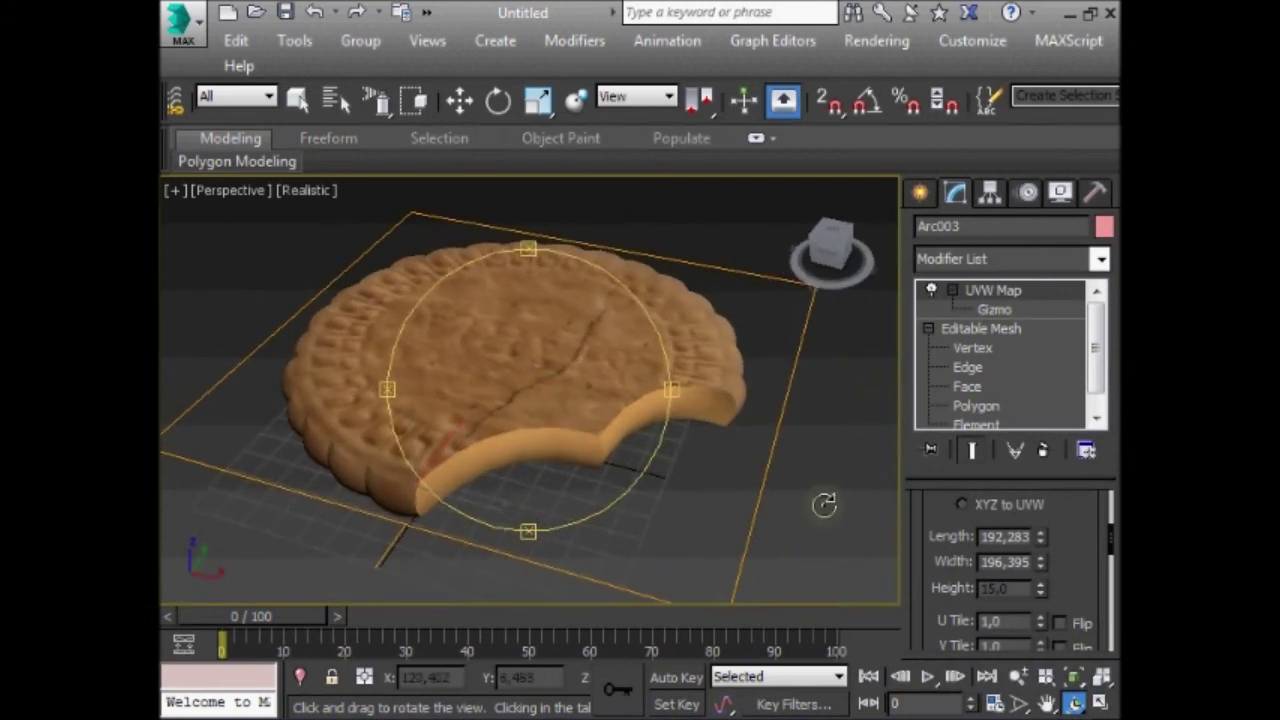
- Orbit to a flatter view, leave orbit mode, and inspect the UVW Map gizmo entry in the stack
left_click_drag(824, 505, 634, 391)
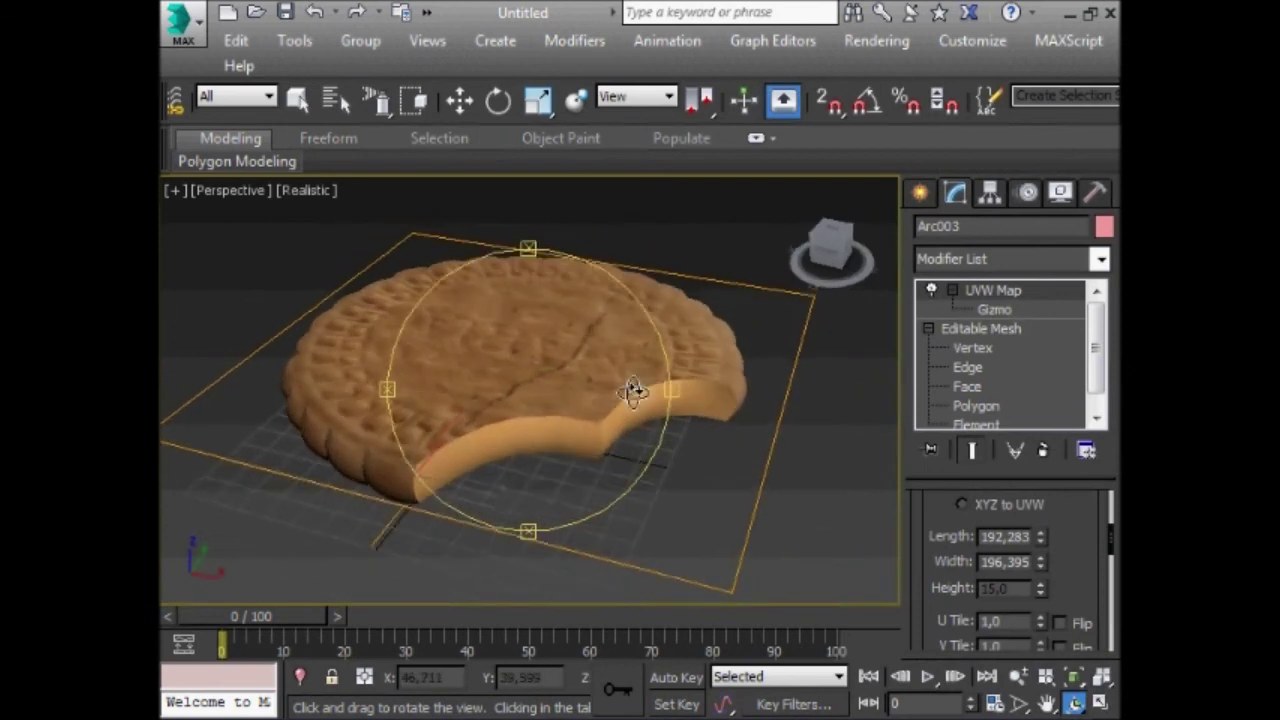
left_click(1100, 259)
left_click(535, 307)
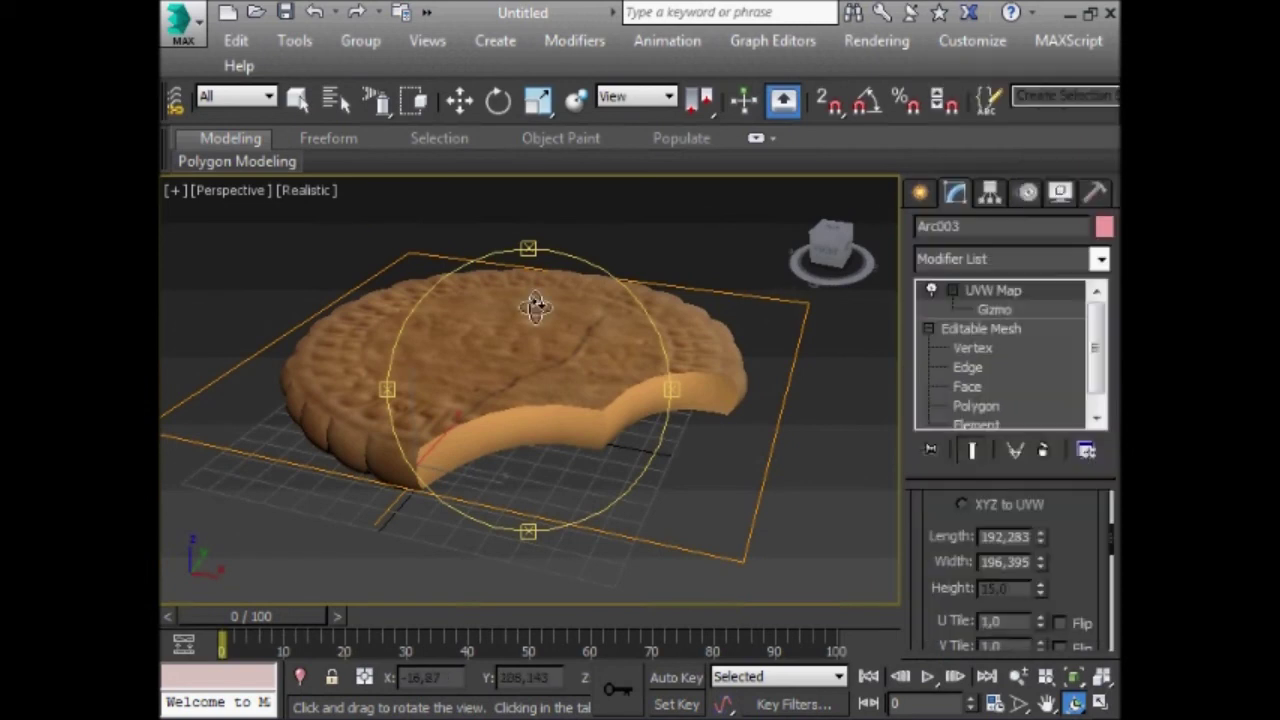
right_click(478, 354)
left_click(928, 328)
left_click(952, 290)
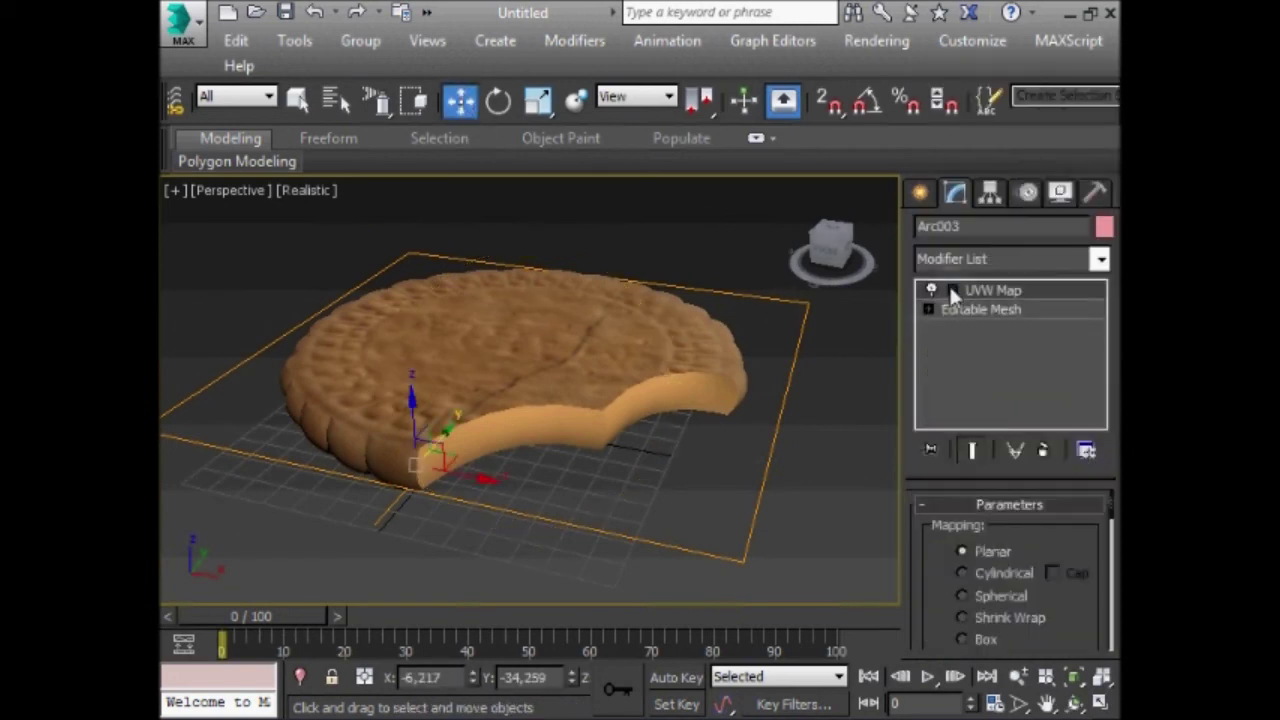
left_click(953, 290)
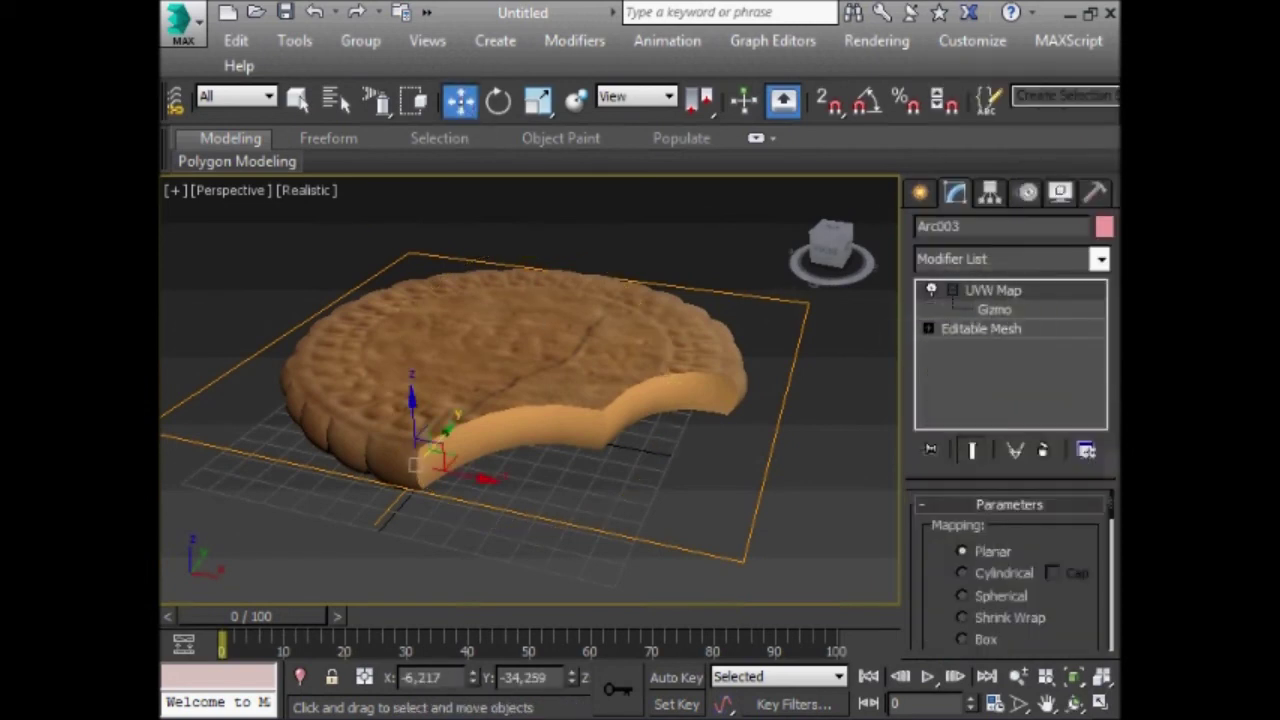
left_click_drag(1089, 557, 1100, 193)
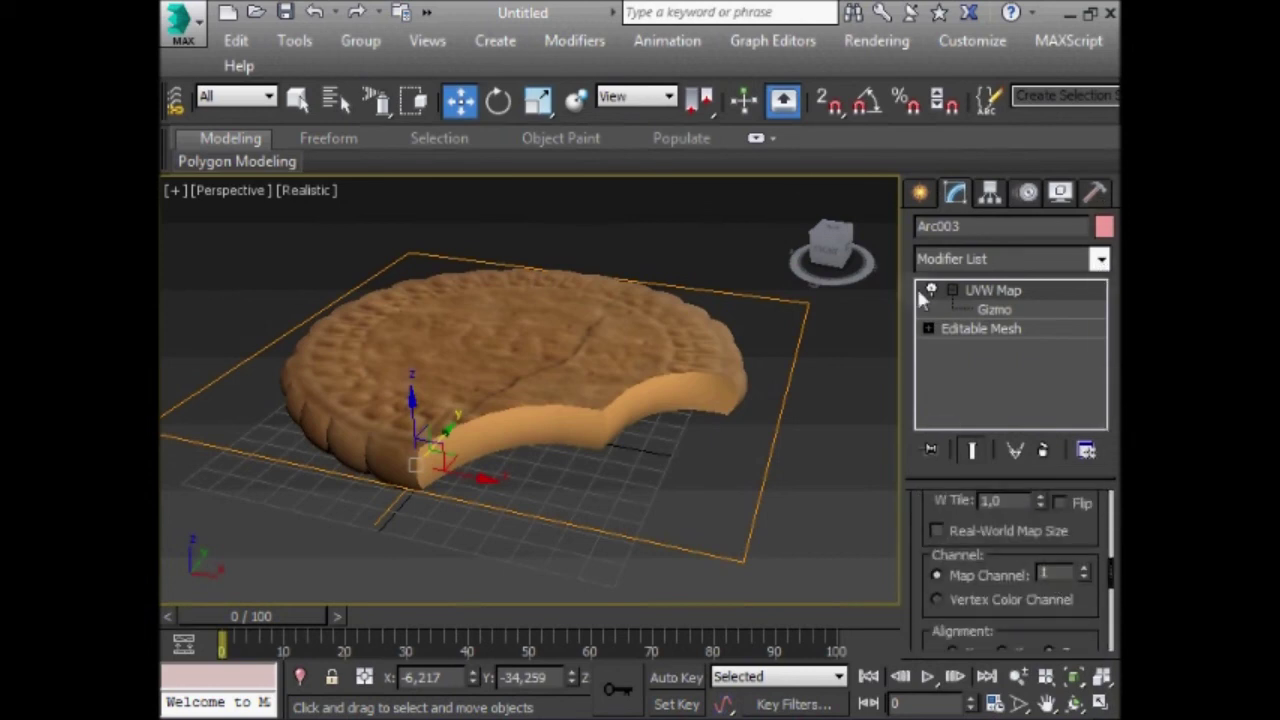
left_click(952, 290)
- Stack a second UVW Map modifier above the first one
left_click(1100, 259)
scroll(1010, 400, "down", 15)
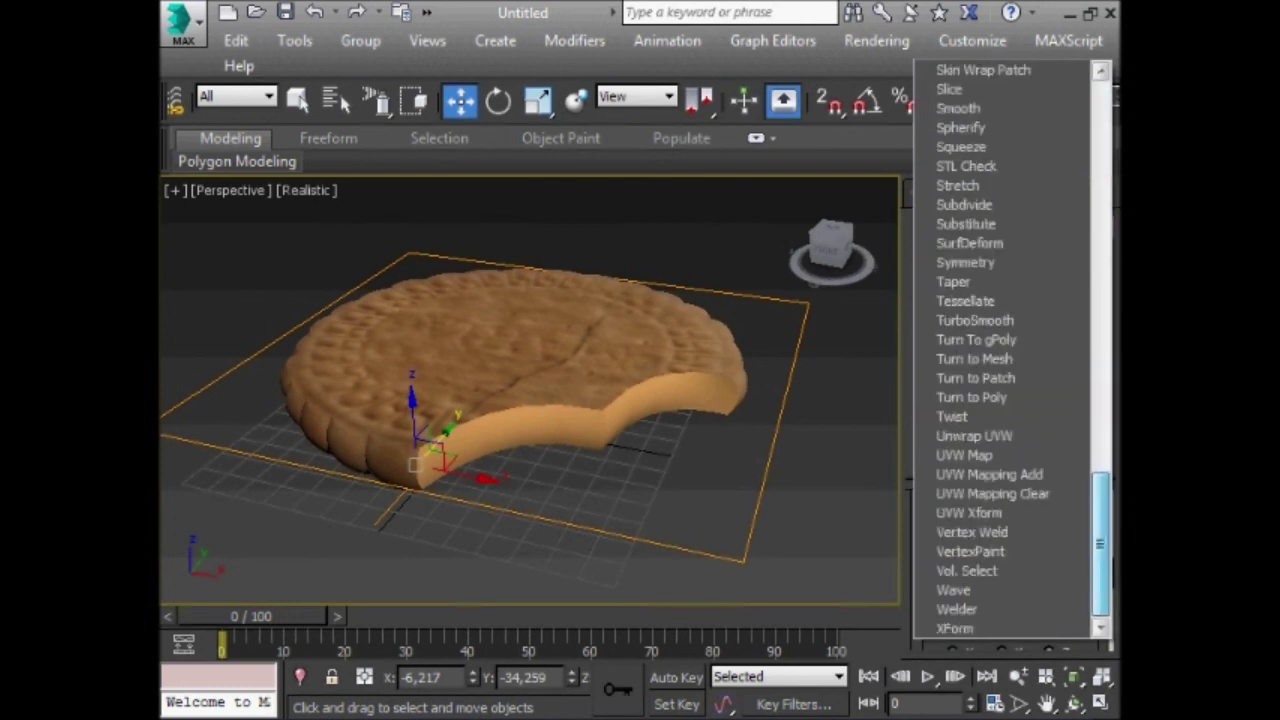
left_click(978, 458)
left_click_drag(1074, 528, 1086, 140)
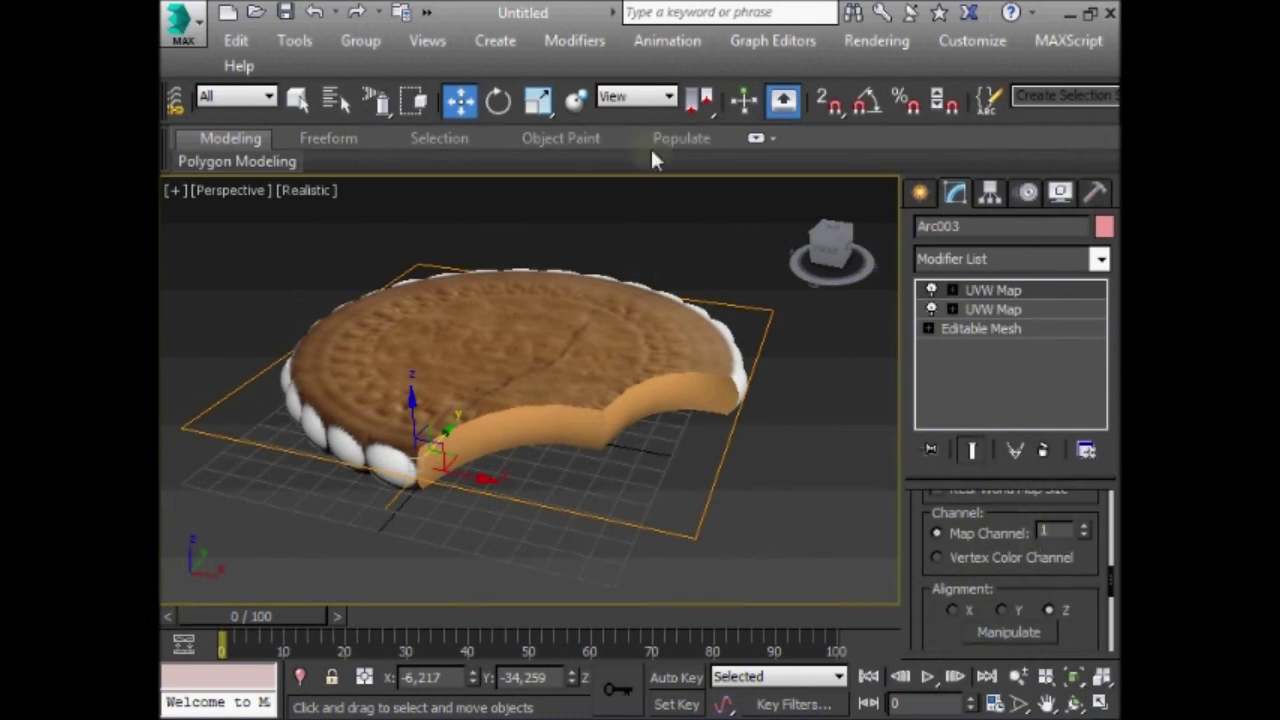
- Confirm in the Material Editor that the interior diffuse map uses explicit map channel 2
left_click_drag(861, 100, 480, 105)
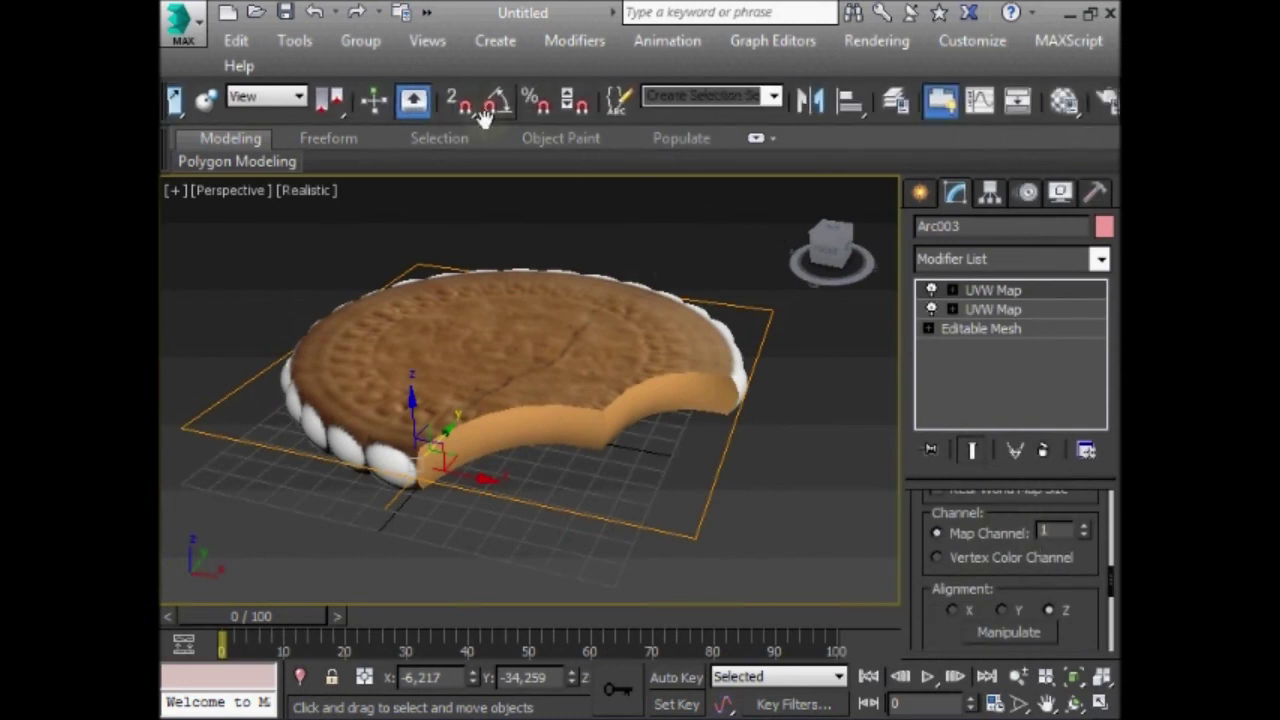
left_click(1036, 101)
left_click_drag(868, 37, 670, 72)
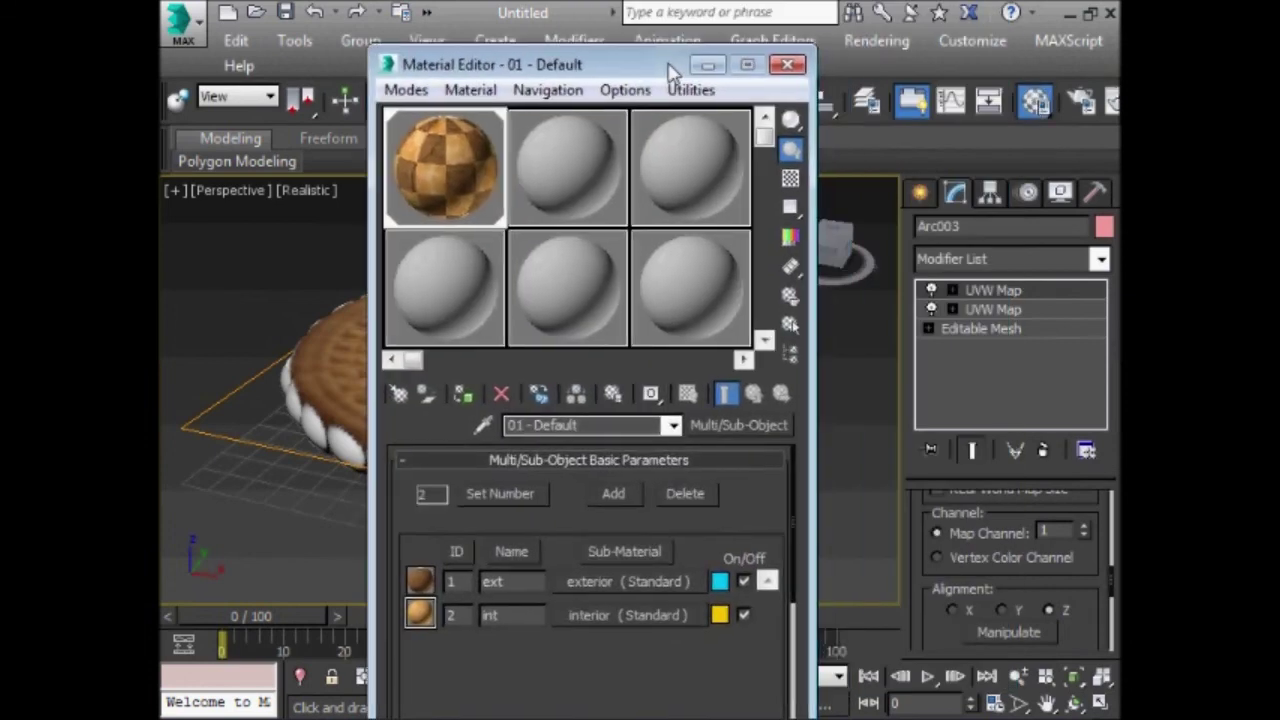
left_click(607, 609)
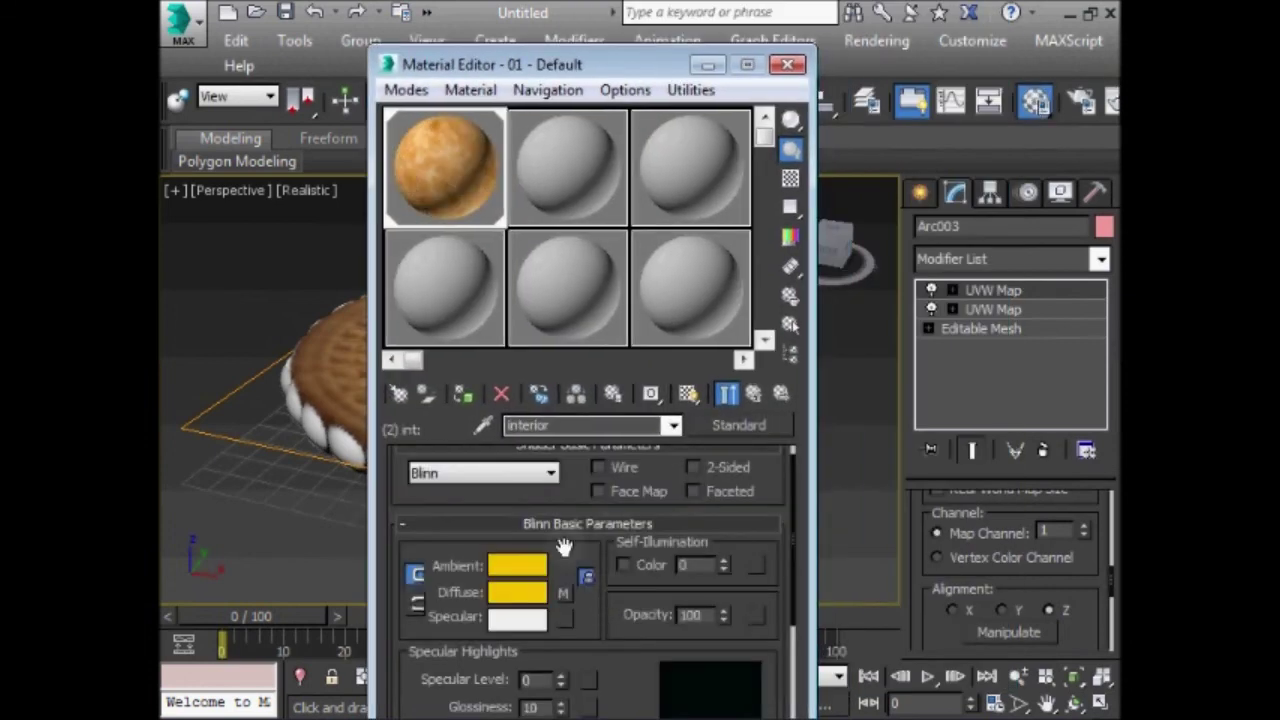
left_click(563, 592)
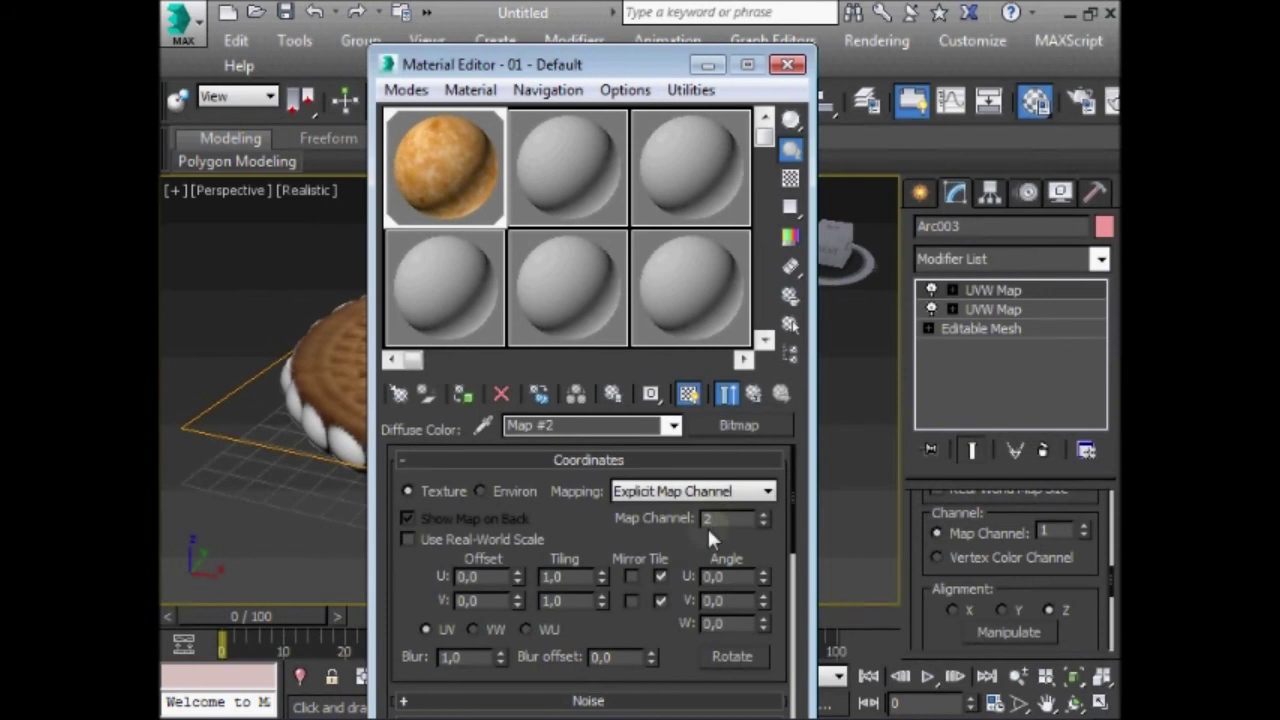
left_click(787, 64)
- Set the top UVW Map modifier's Map Channel to 2
left_click(1088, 527)
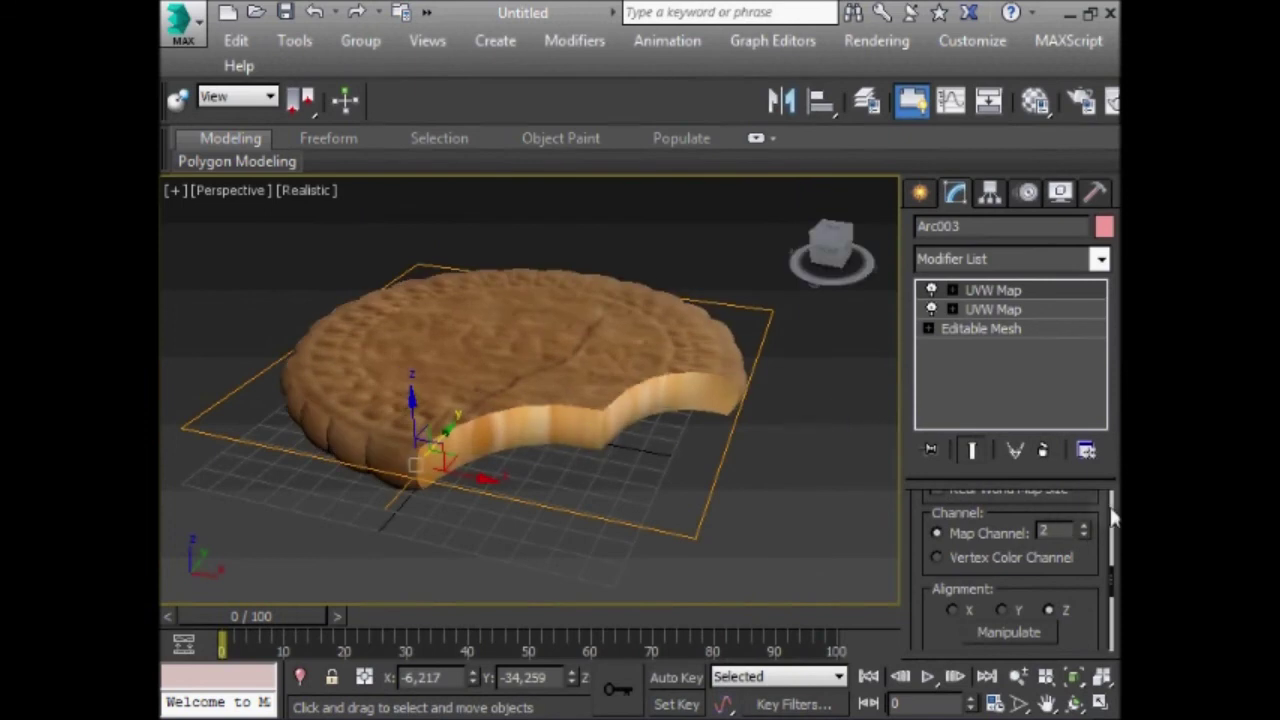
mouse_move(1104, 505)
left_mouse_down()
mouse_move(1086, 686)
mouse_move(1086, 377)
left_mouse_up()
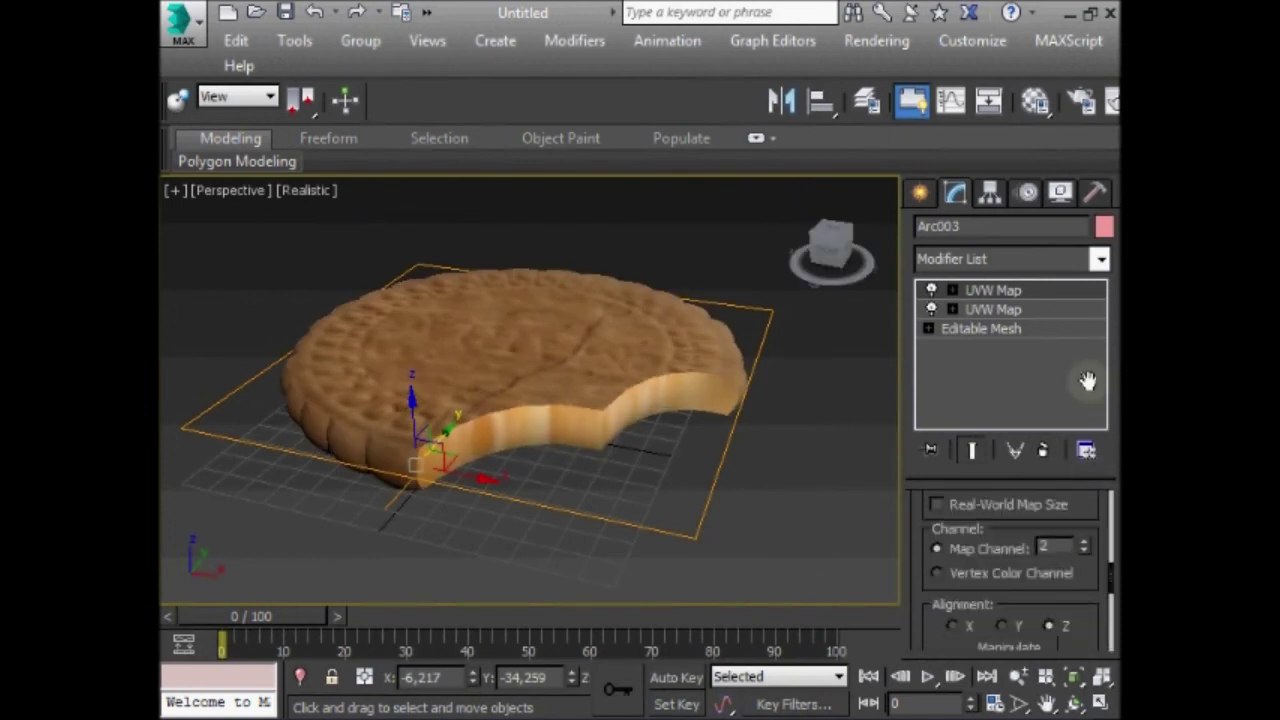
mouse_move(1100, 597)
left_mouse_down()
mouse_move(1098, 459)
mouse_move(1098, 530)
left_mouse_up()
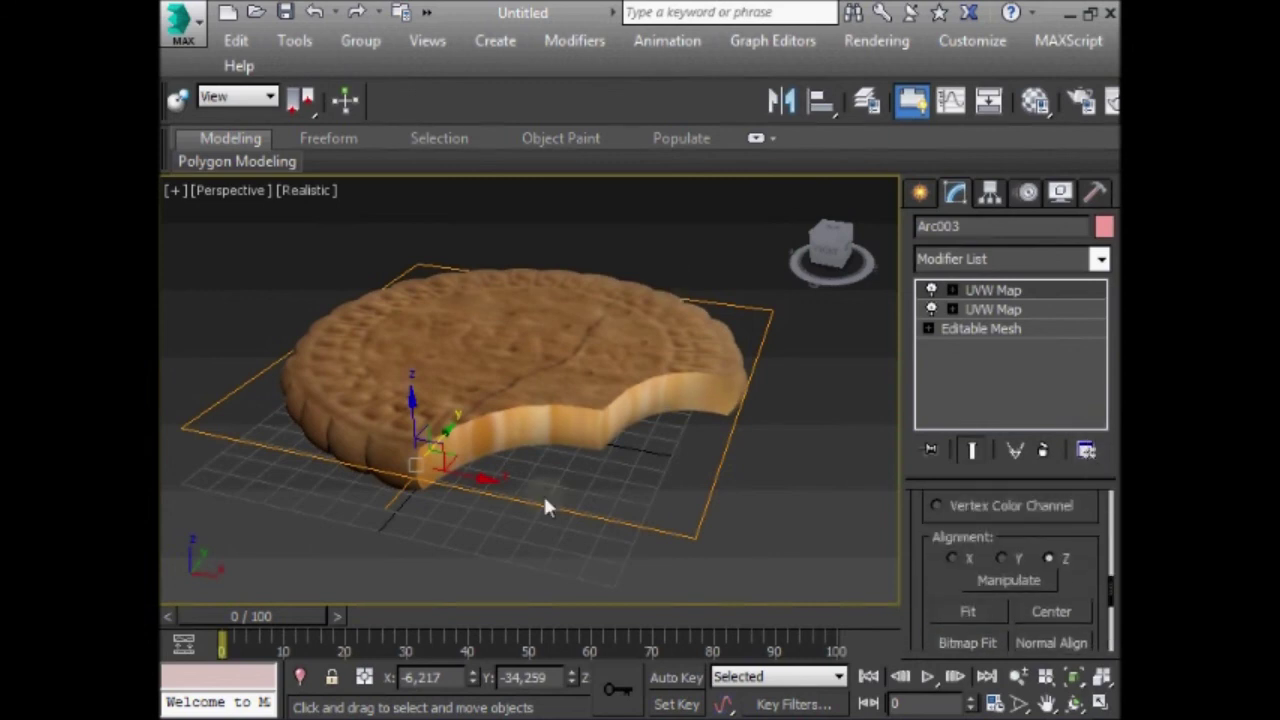
- Align the second mapping gizmo to Y, rotate it toward the bite and Fit it
left_click(1001, 559)
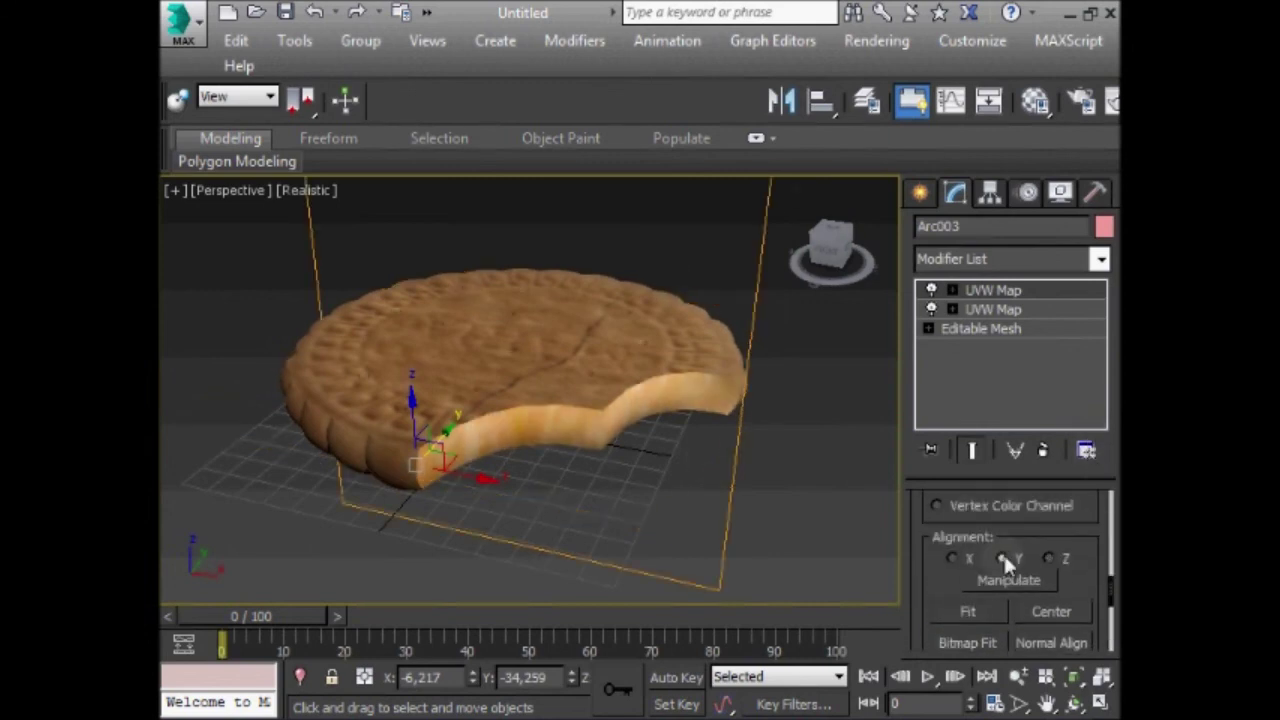
left_click(952, 290)
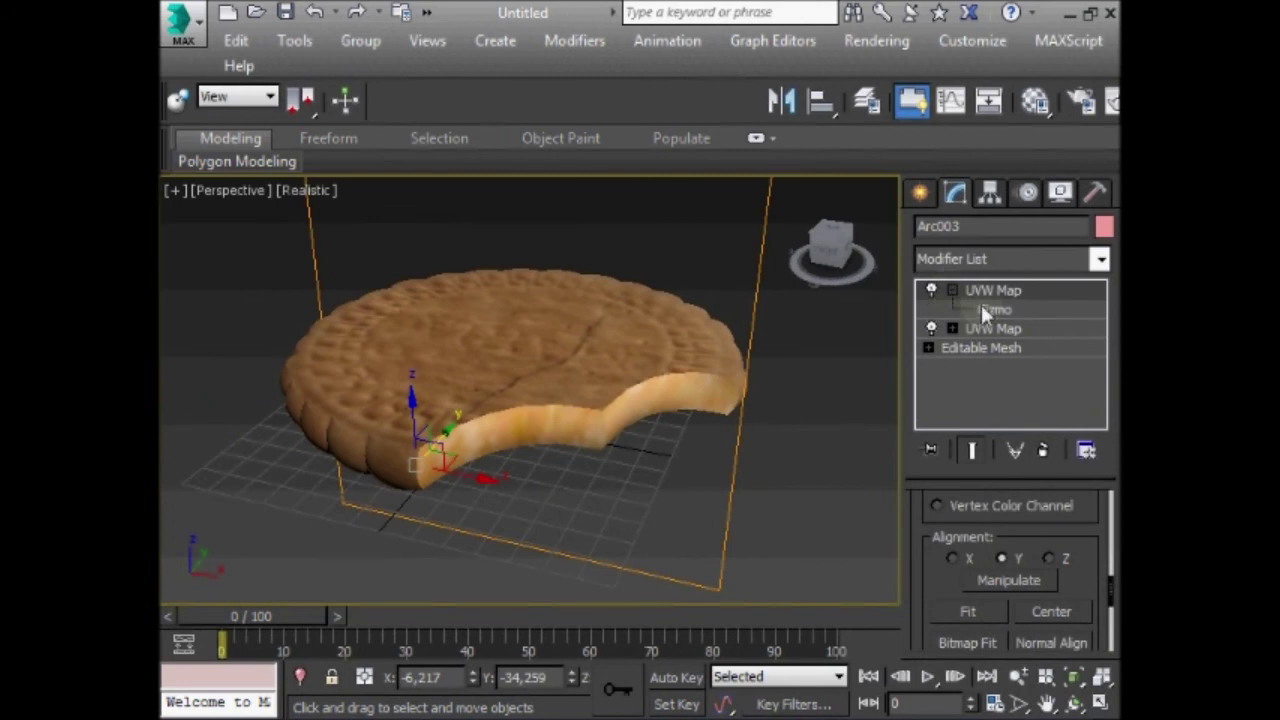
left_click(993, 309)
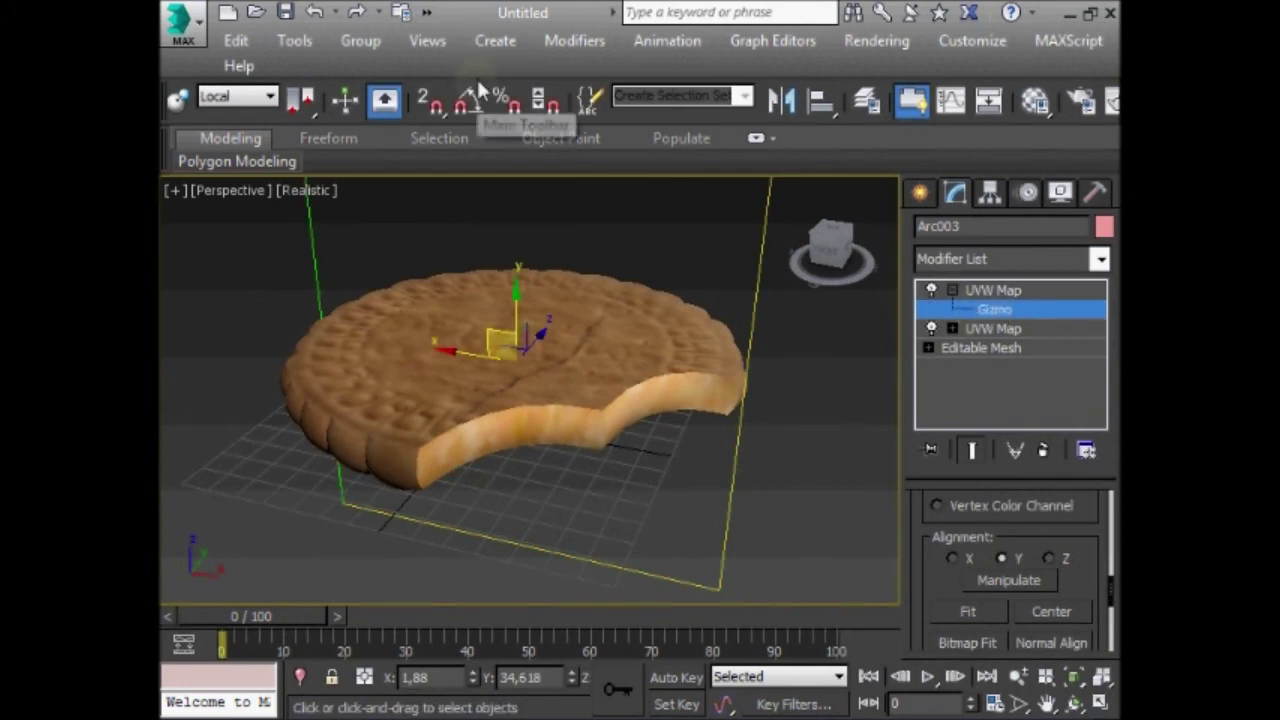
left_click_drag(476, 76, 890, 80)
left_click(511, 101)
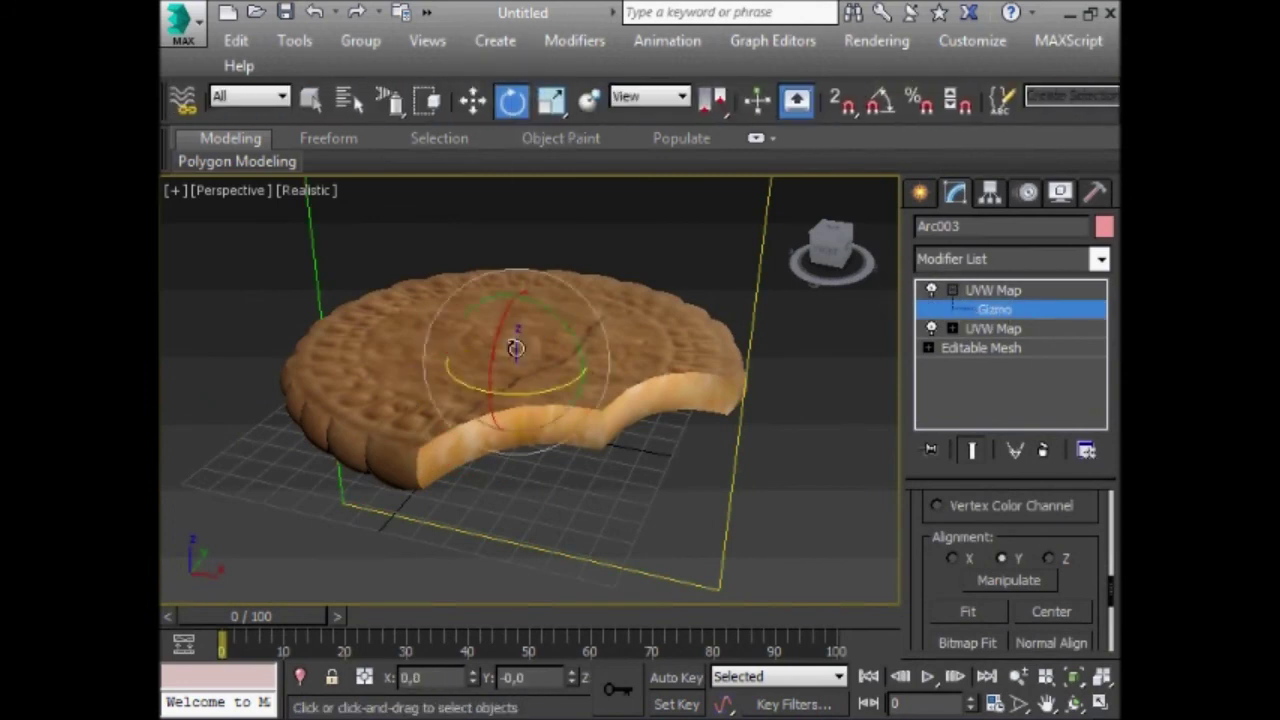
mouse_move(514, 393)
left_mouse_down()
mouse_move(661, 382)
mouse_move(633, 393)
left_mouse_up()
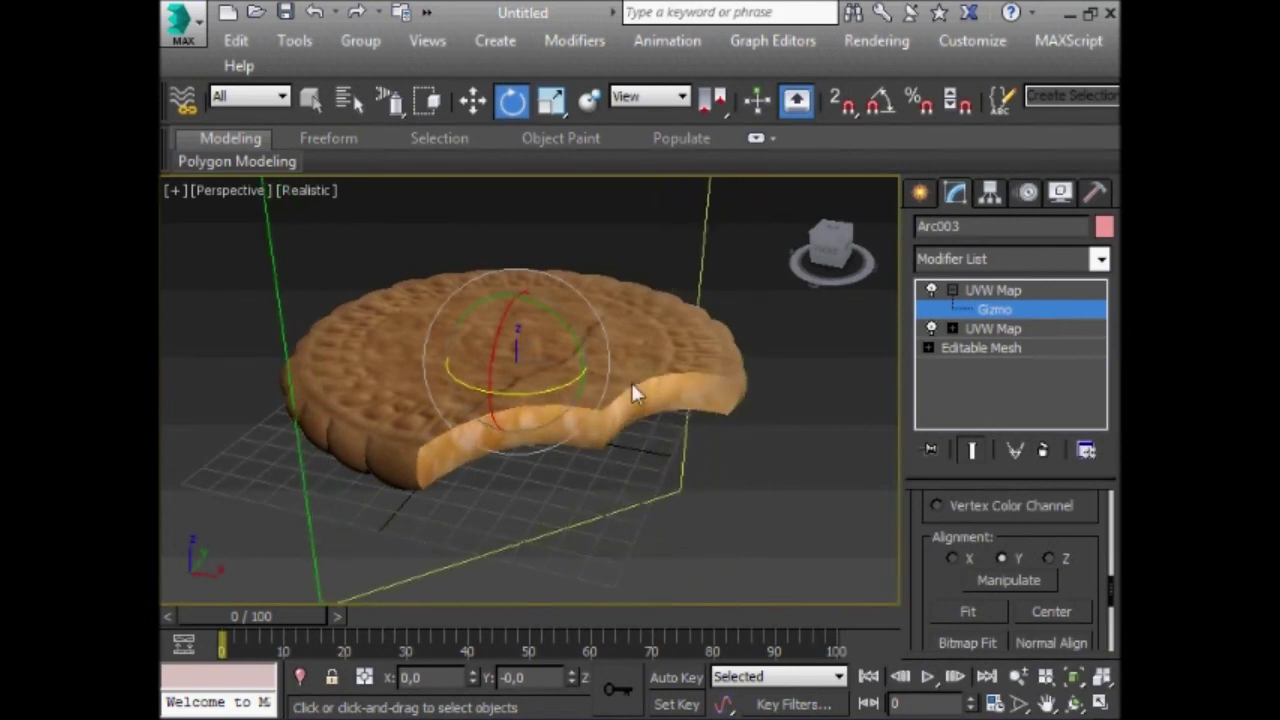
left_click_drag(1100, 543, 1097, 451)
left_click(960, 517)
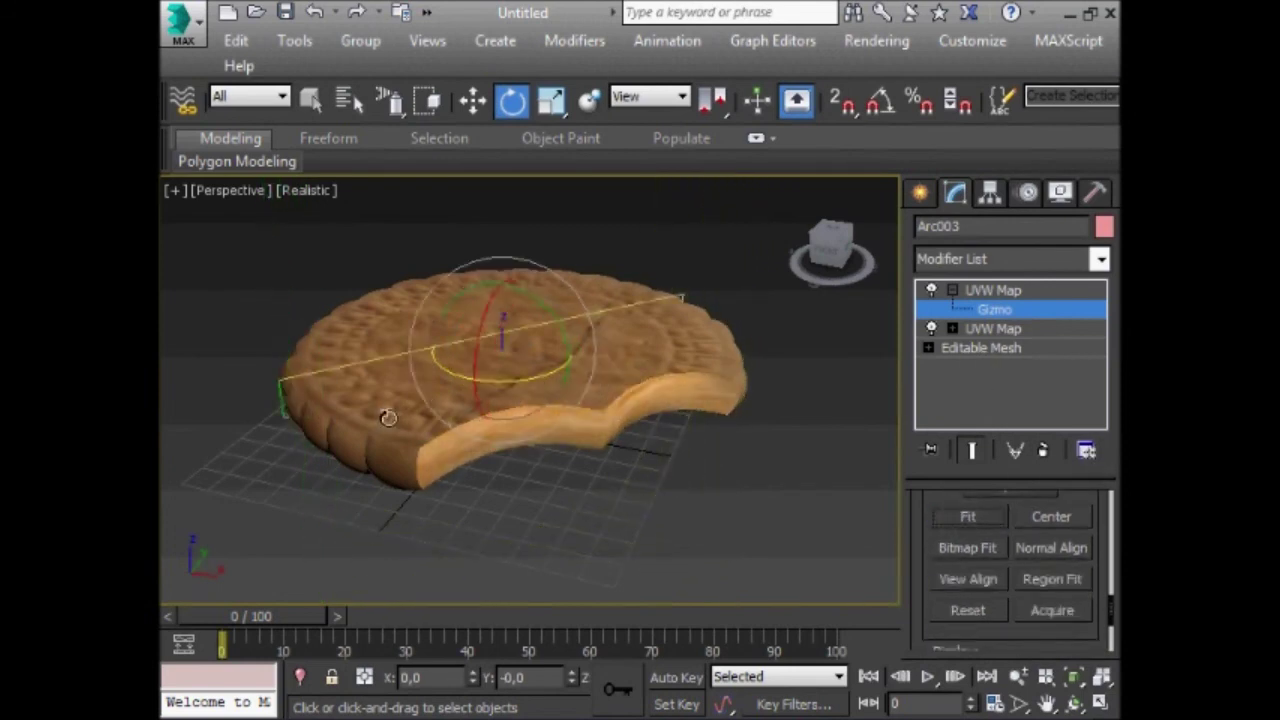
left_click_drag(550, 374, 557, 374)
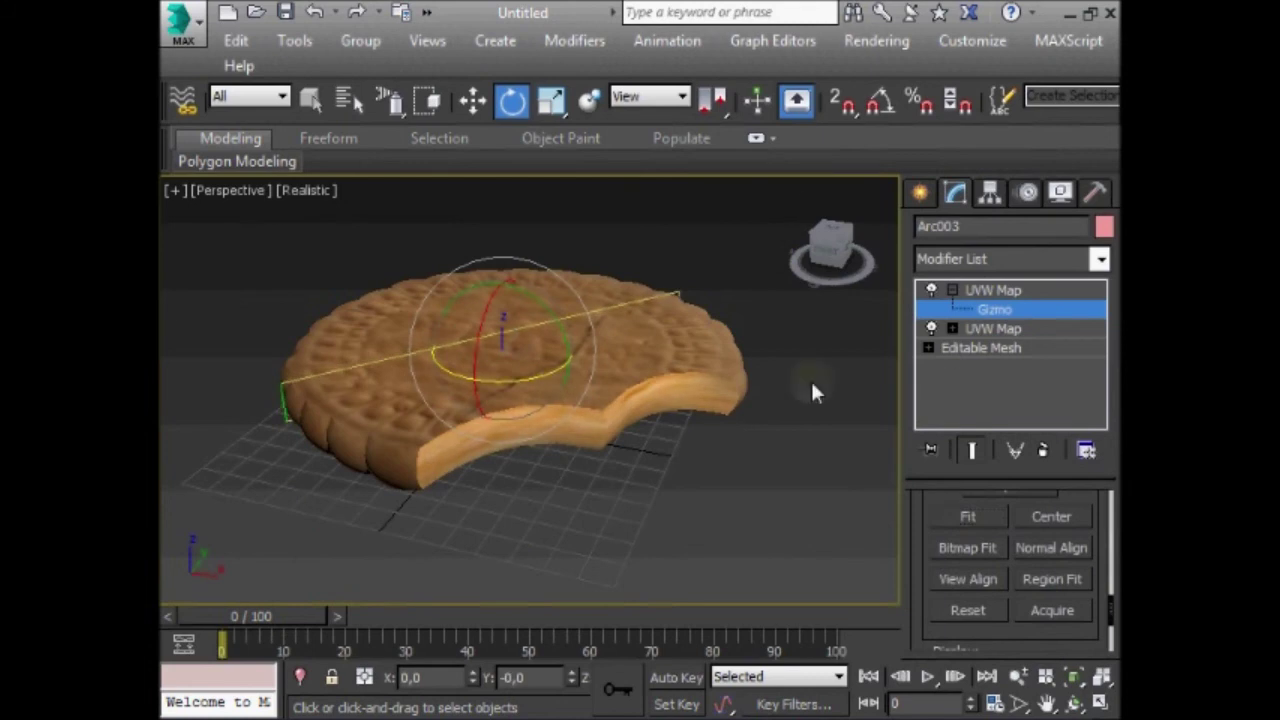
- Move the mapping gizmo onto the bitten edge
left_click(472, 100)
left_click_drag(503, 348, 554, 418)
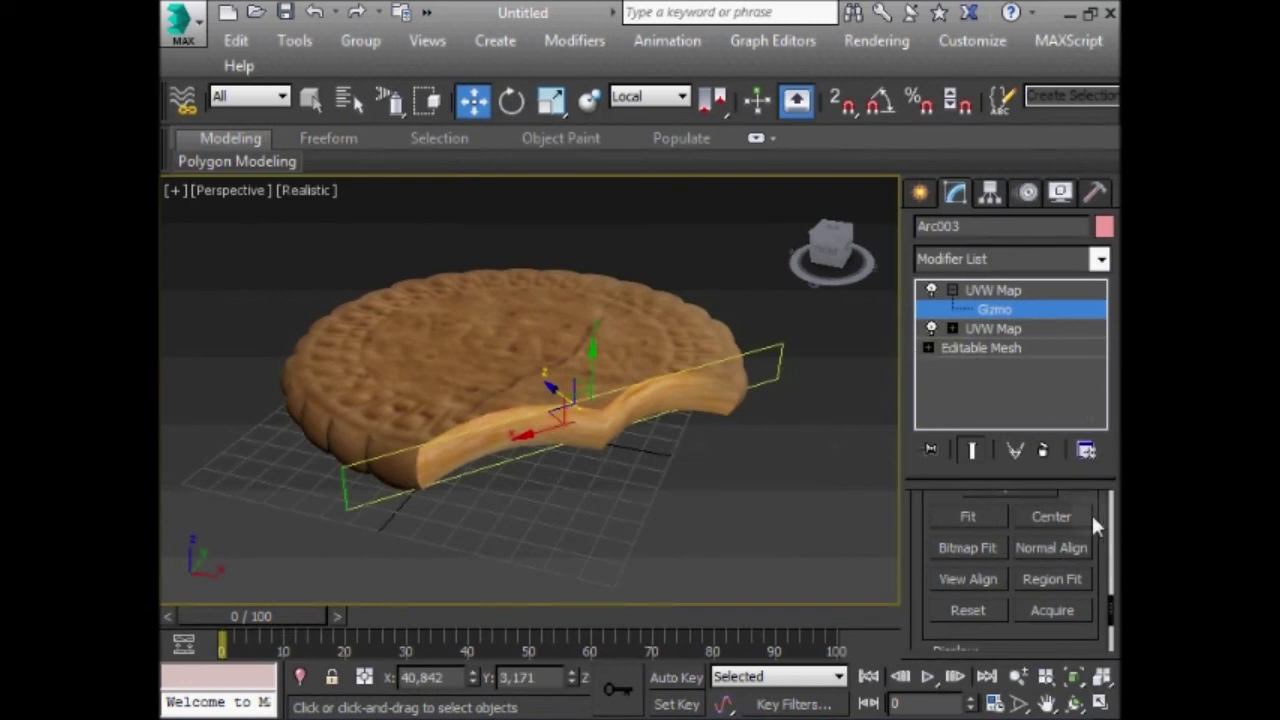
scroll(1093, 520, "up", 3)
scroll(1100, 580, "up", 3)
scroll(1112, 635, "up", 2)
scroll(1110, 625, "up", 2)
- Resize the gizmo to about 24.952 by 33.009 so it covers just the bite
left_click_drag(1040, 578, 1020, 366)
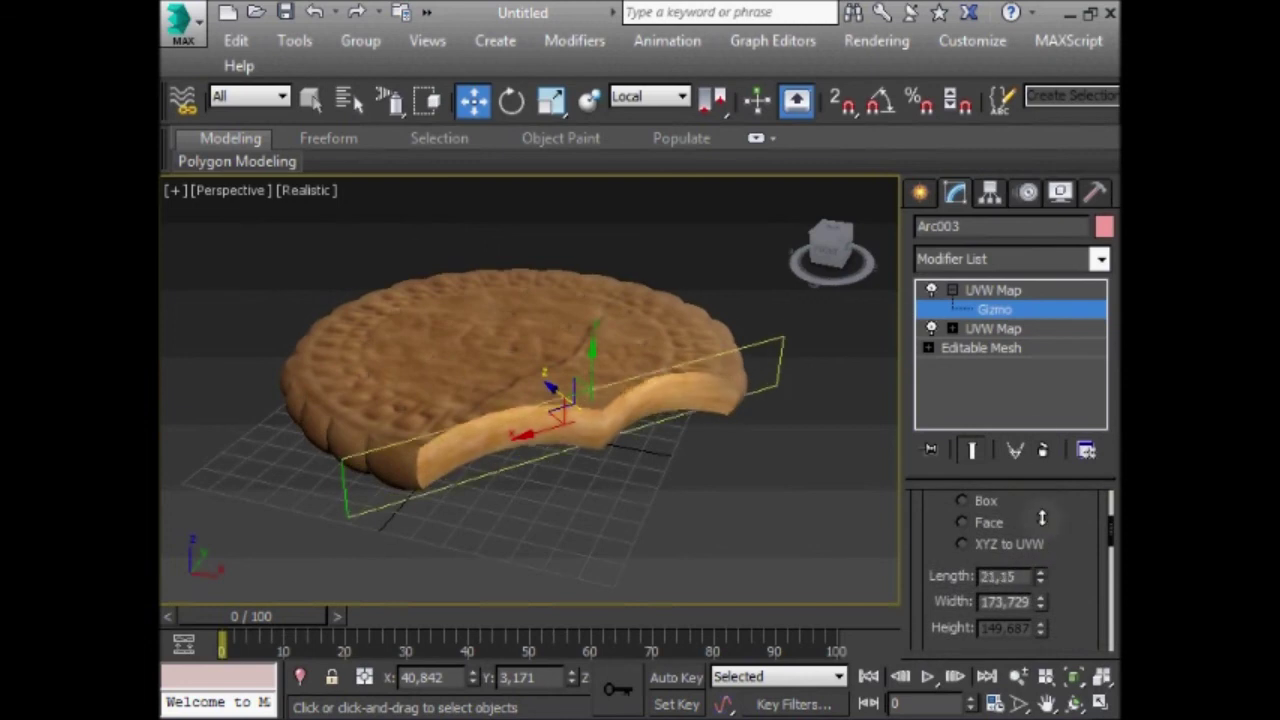
scroll(574, 412, "up", 3)
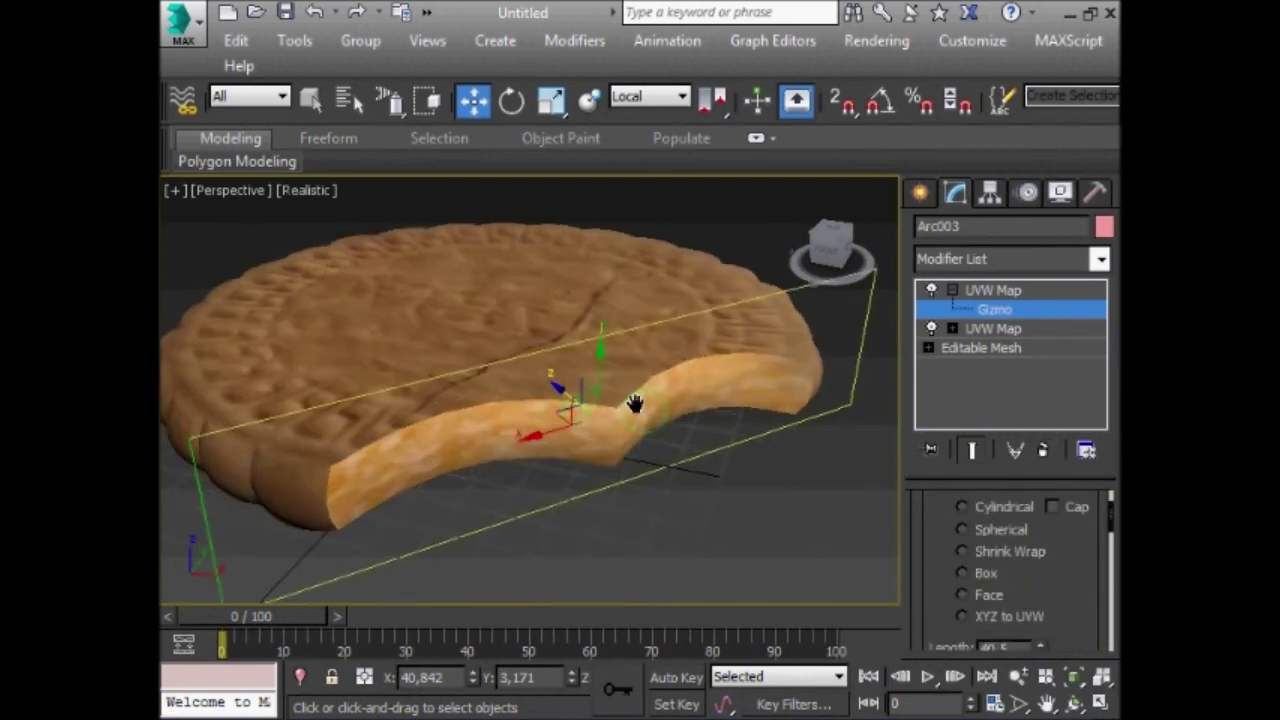
scroll(634, 405, "up", 2)
scroll(374, 396, "down", 4)
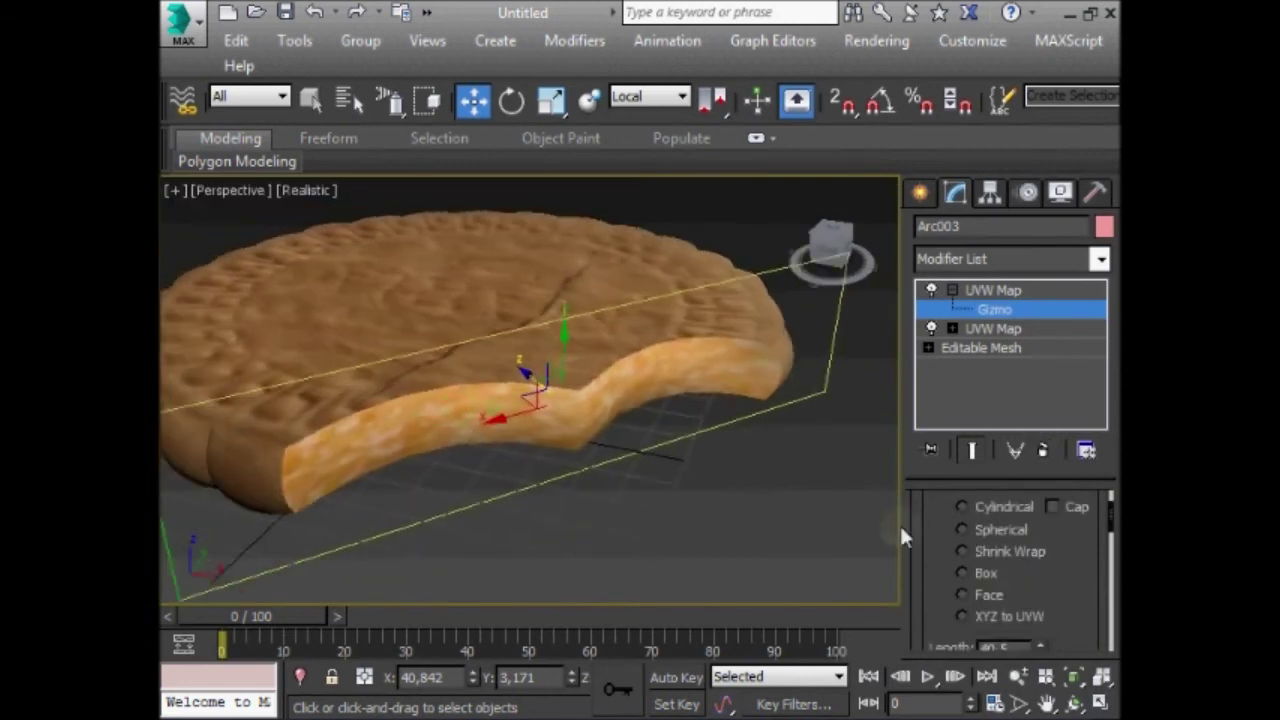
scroll(1083, 515, "down", 2)
scroll(1083, 503, "down", 2)
left_click_drag(1039, 533, 1039, 490)
left_click_drag(1039, 537, 1035, 652)
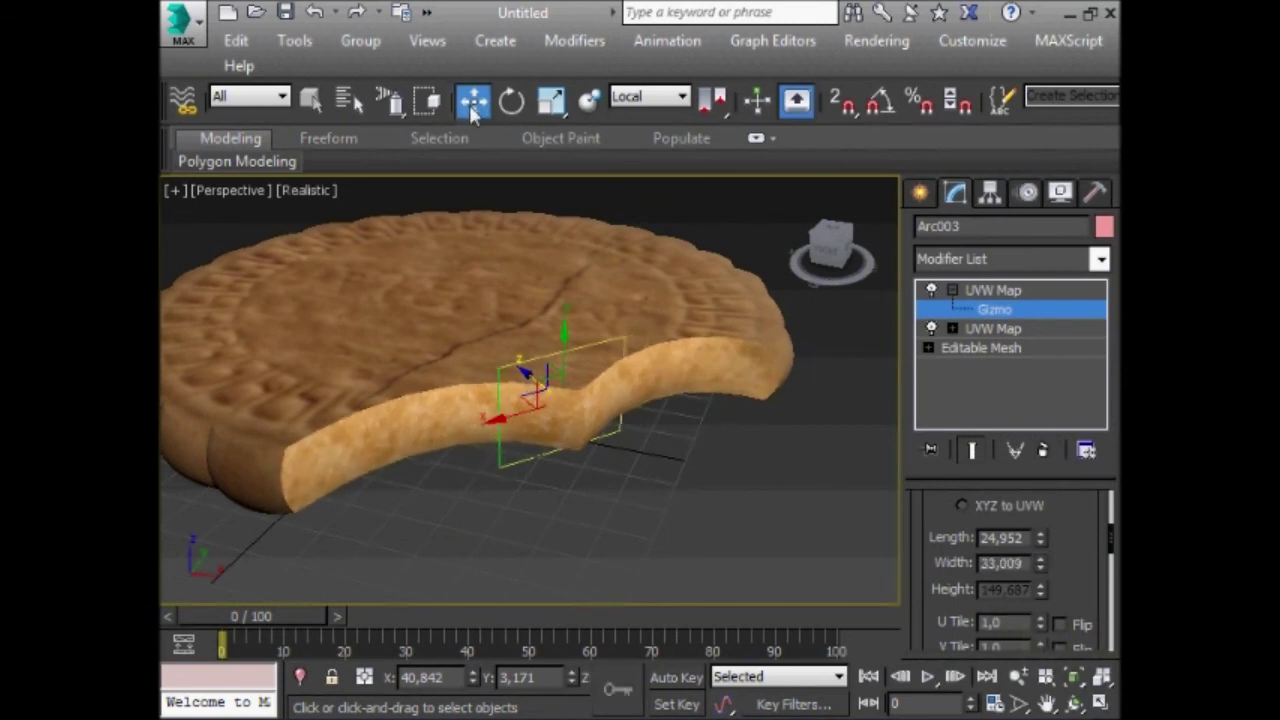
- Deselect the biscuit, orbit the view, and reopen the Material Editor
left_click(980, 290)
left_click(832, 397)
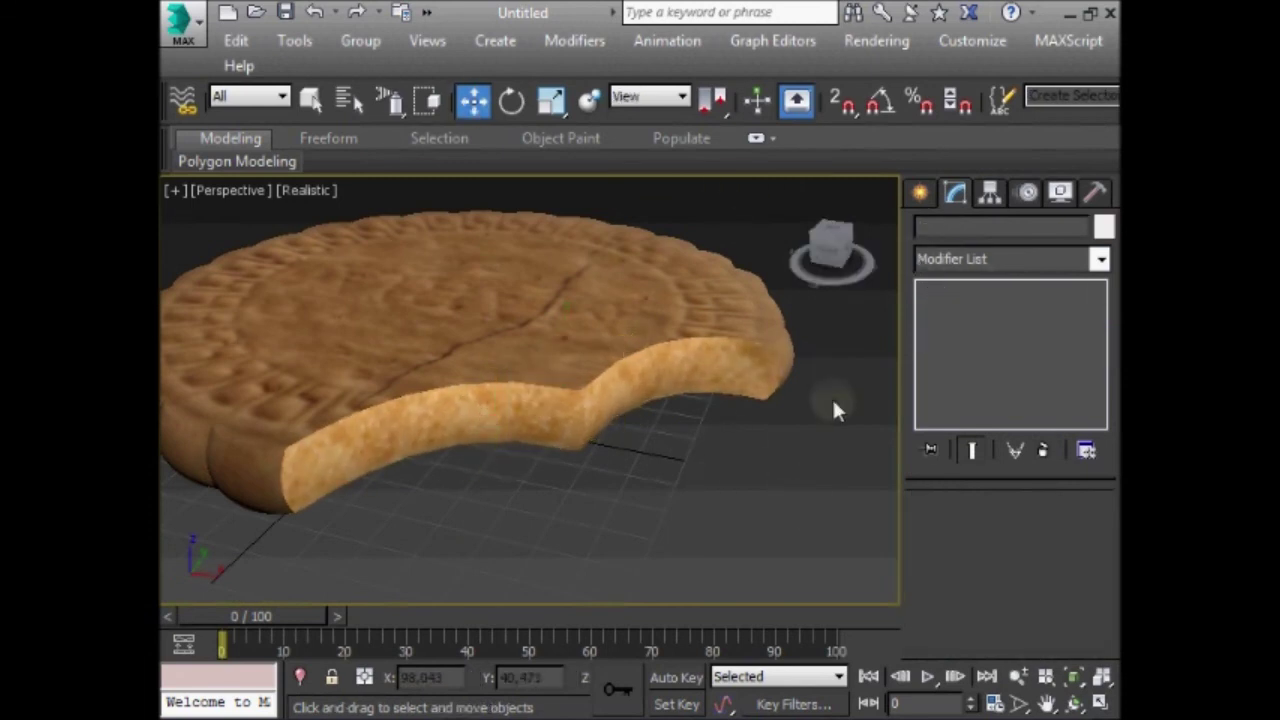
middle_click_drag(500, 357, 528, 371, "alt")
scroll(509, 363, "down", 2)
scroll(509, 363, "down", 3)
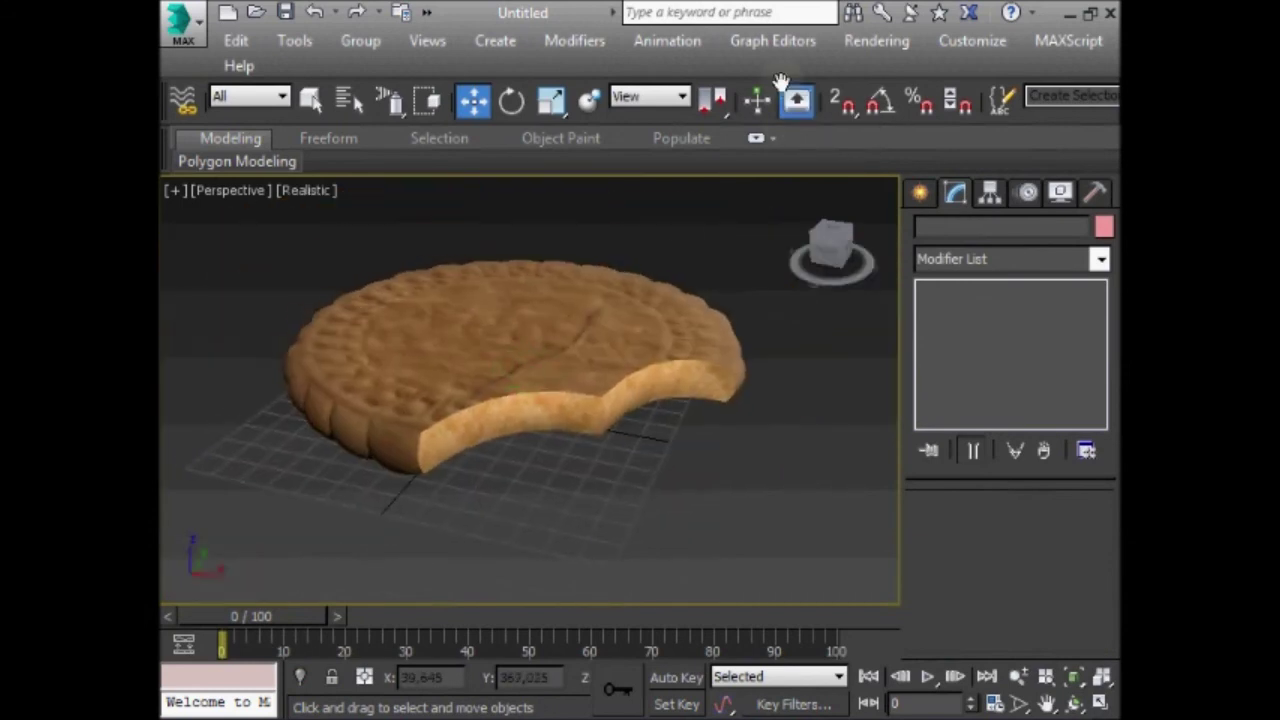
left_click_drag(780, 80, 312, 80)
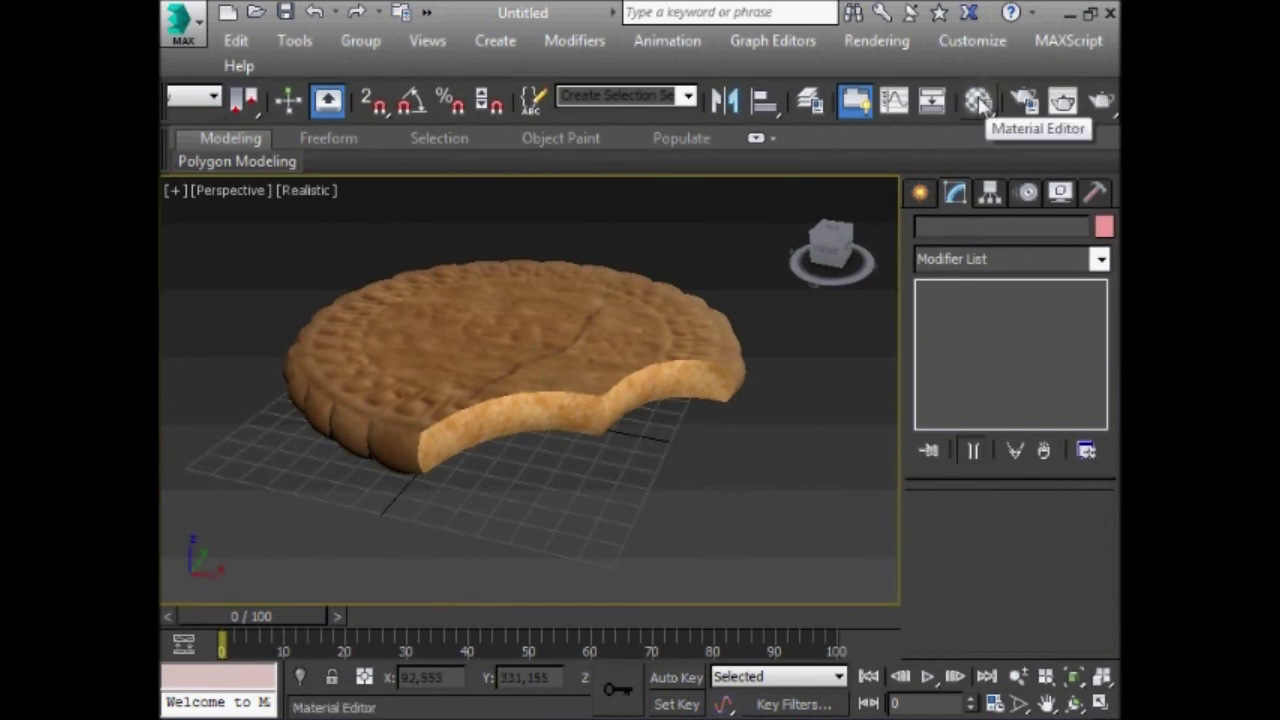
left_click(980, 103)
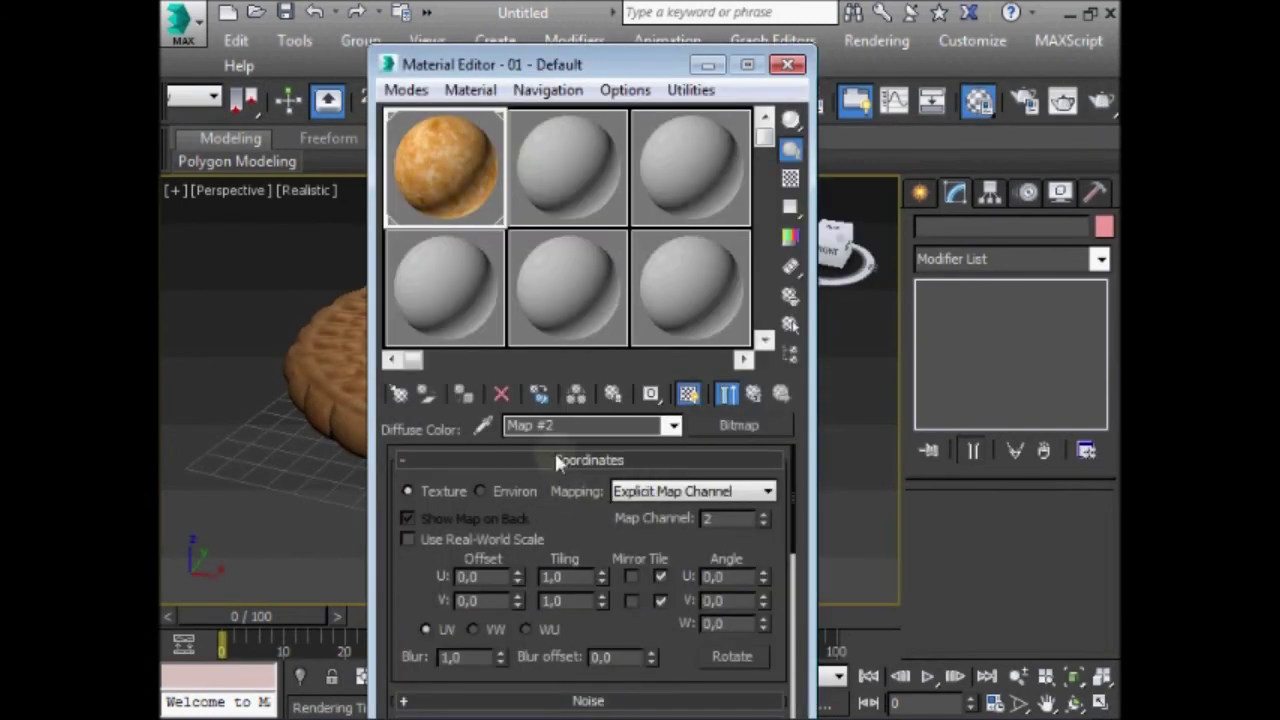
- Navigate up to the Multi/Sub-Object and expand the ext sub-material's Maps, showing bolacha.jpg as diffuse
left_click(554, 460)
left_click(553, 508)
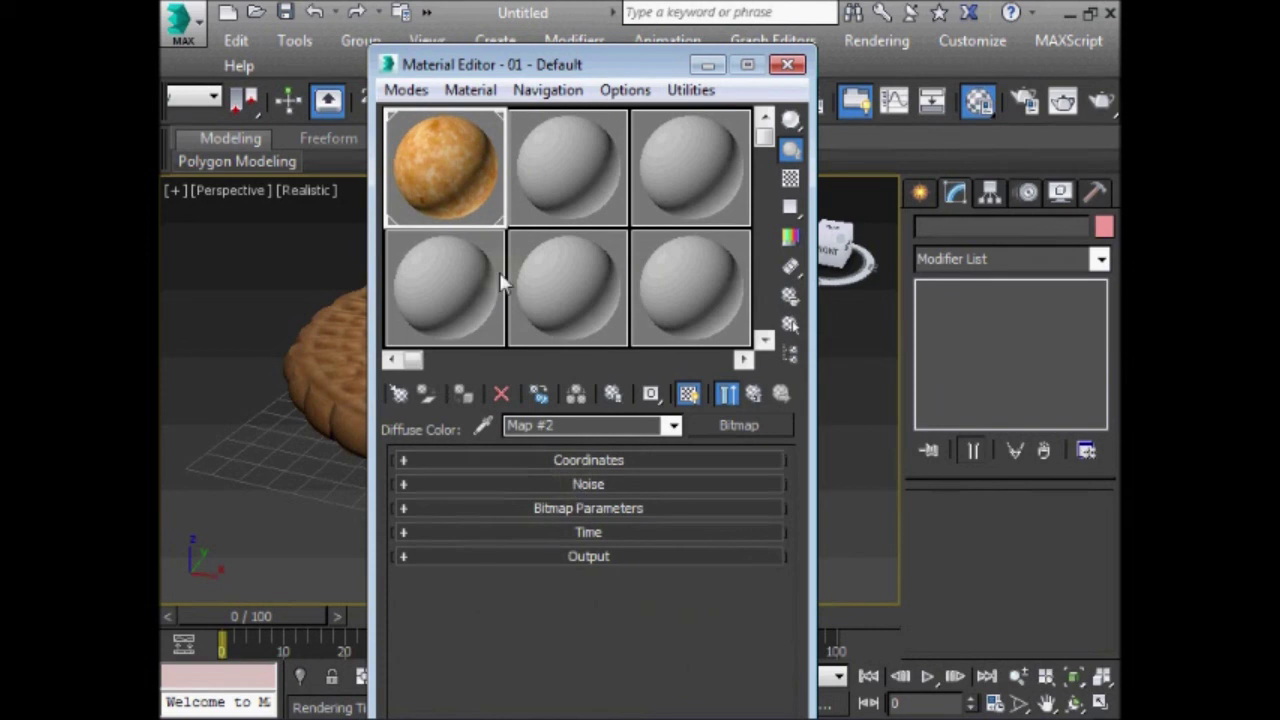
left_click(753, 393)
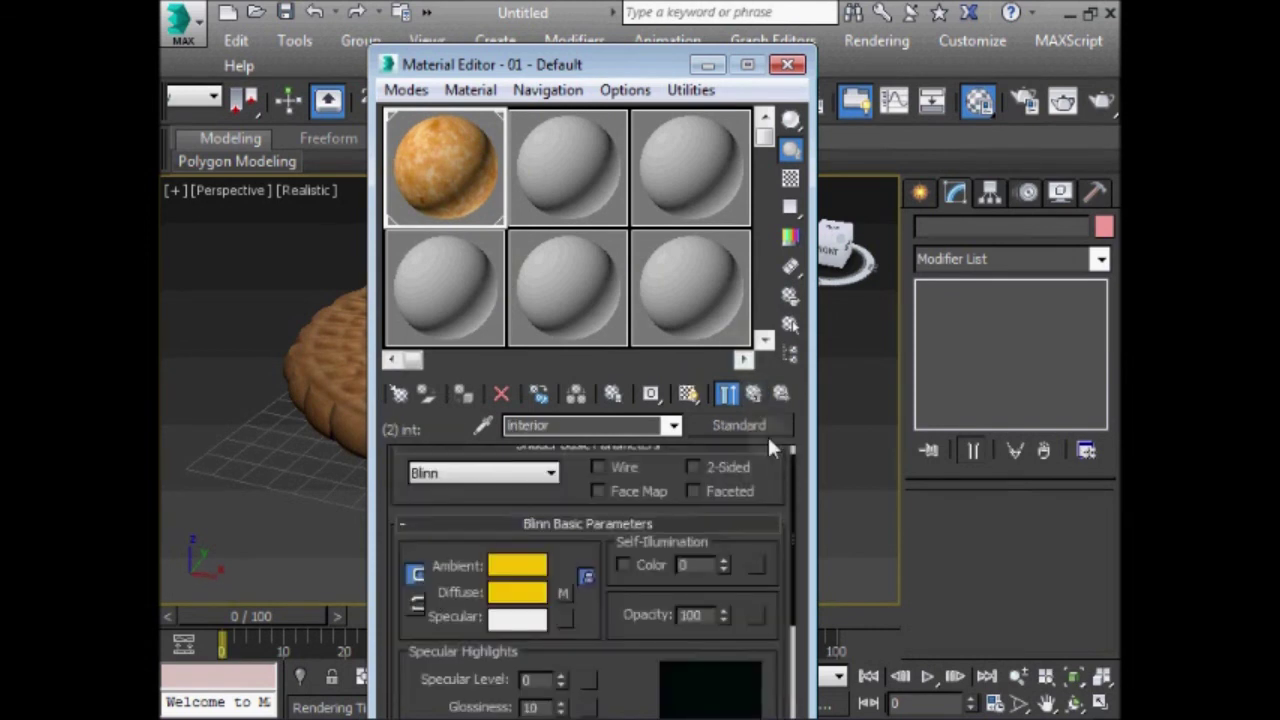
left_click(753, 393)
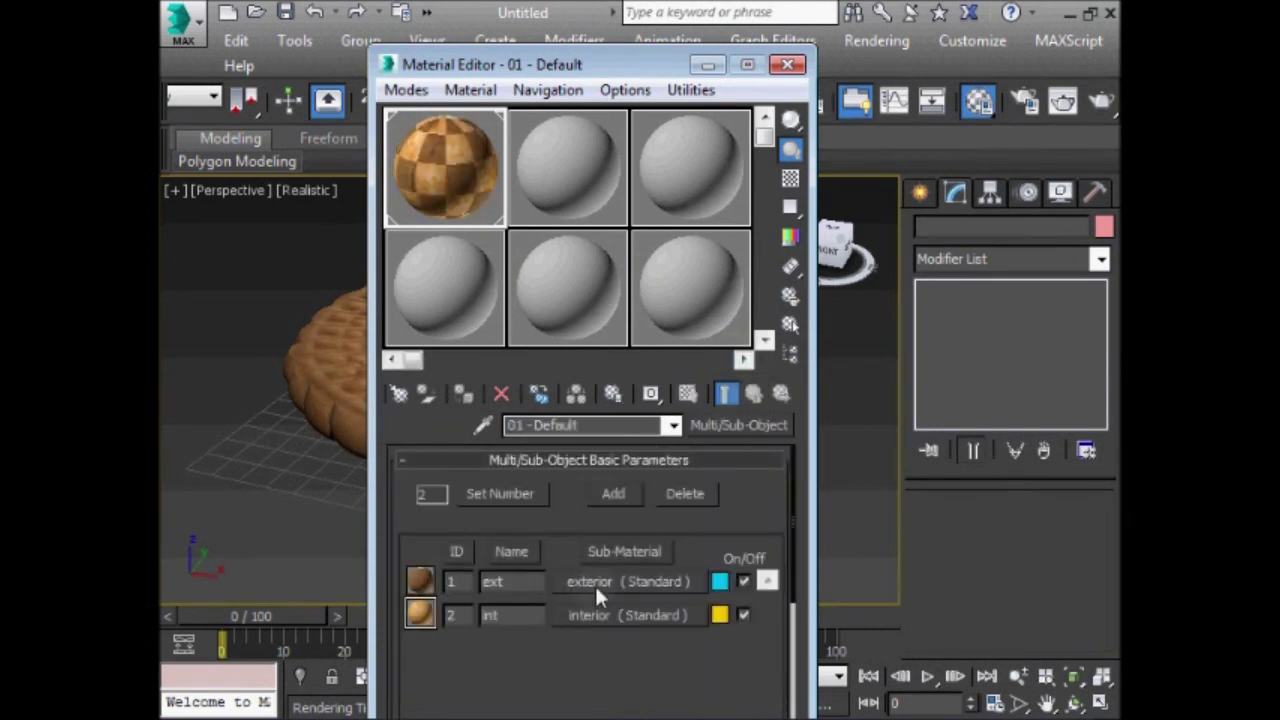
left_click(592, 587)
left_click_drag(672, 57, 692, 35)
left_click(628, 424)
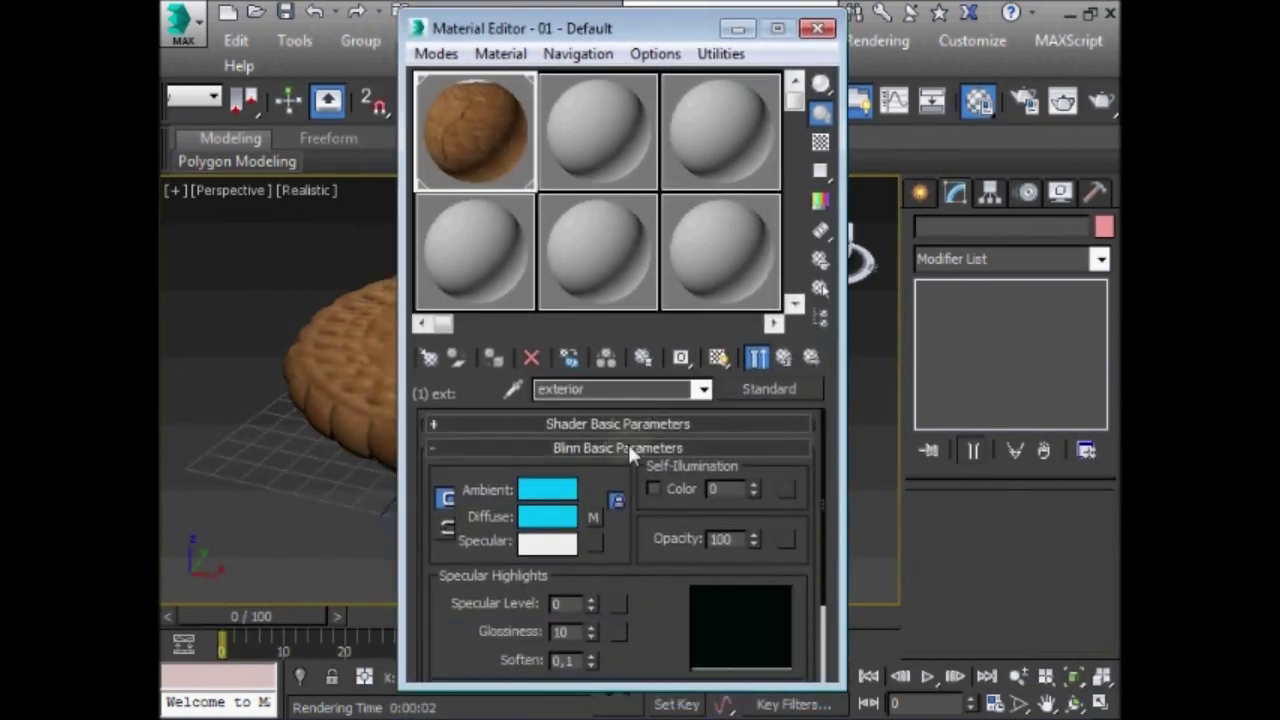
left_click(628, 444)
left_click(626, 516)
left_click_drag(806, 593, 813, 534)
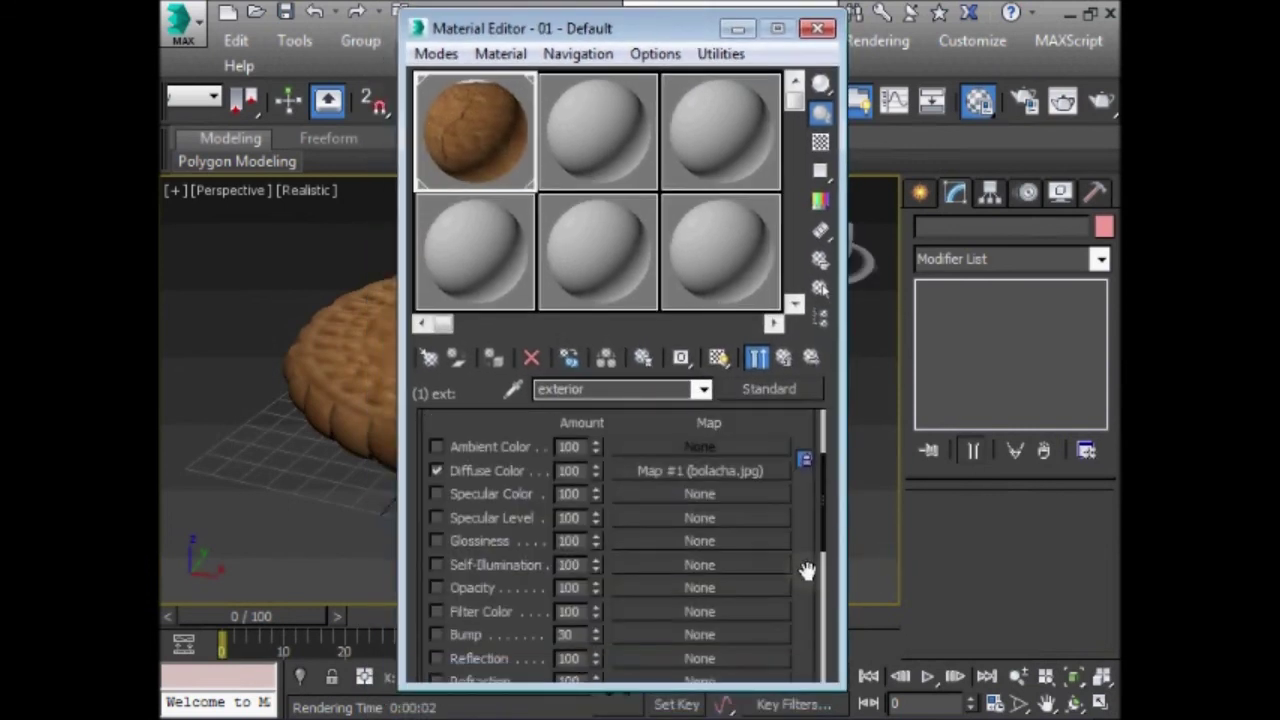
- Copy the bolacha.jpg diffuse map into the exterior's Bump slot and preview the material
left_click_drag(633, 427, 631, 596)
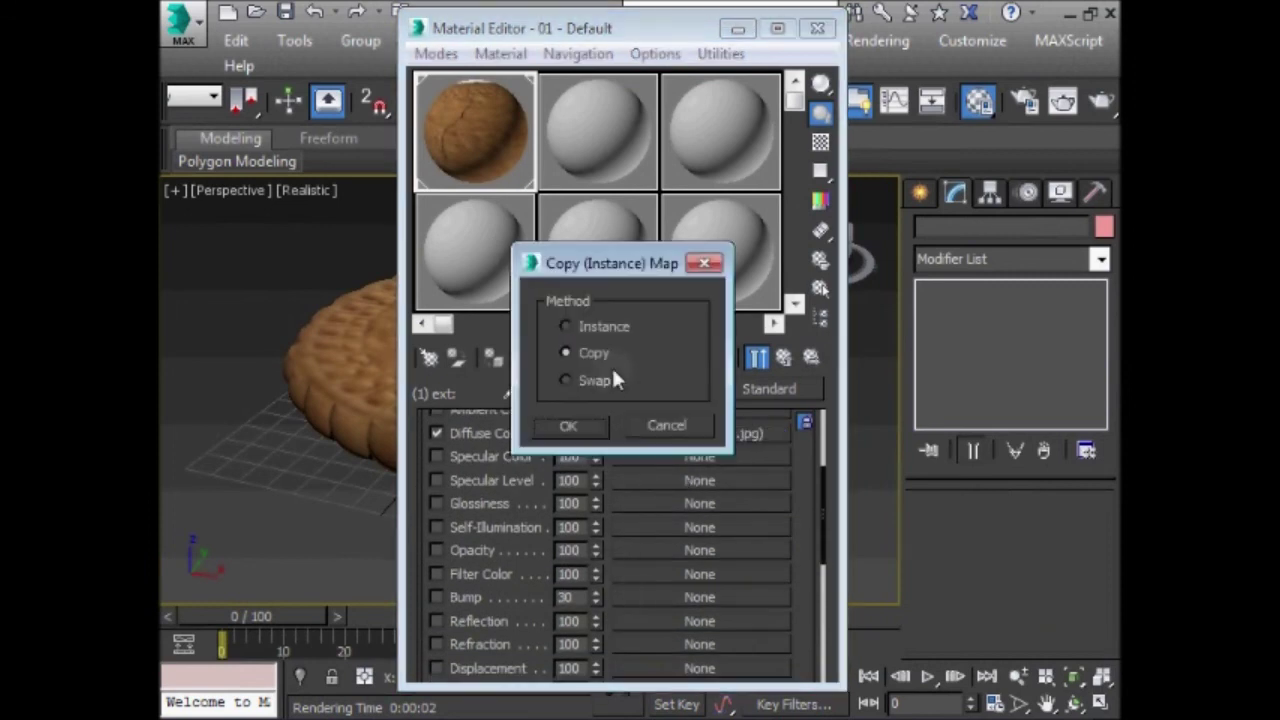
left_click(583, 427)
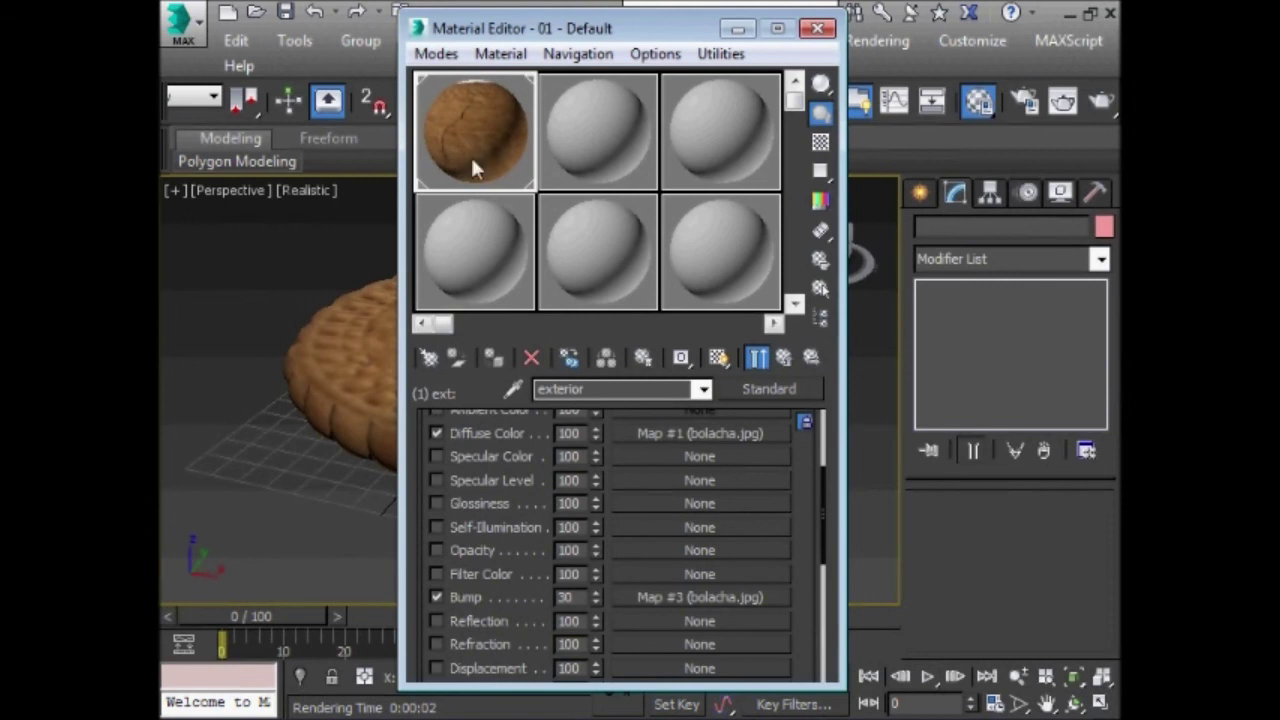
double_click(479, 117)
left_click_drag(1053, 100, 319, 65)
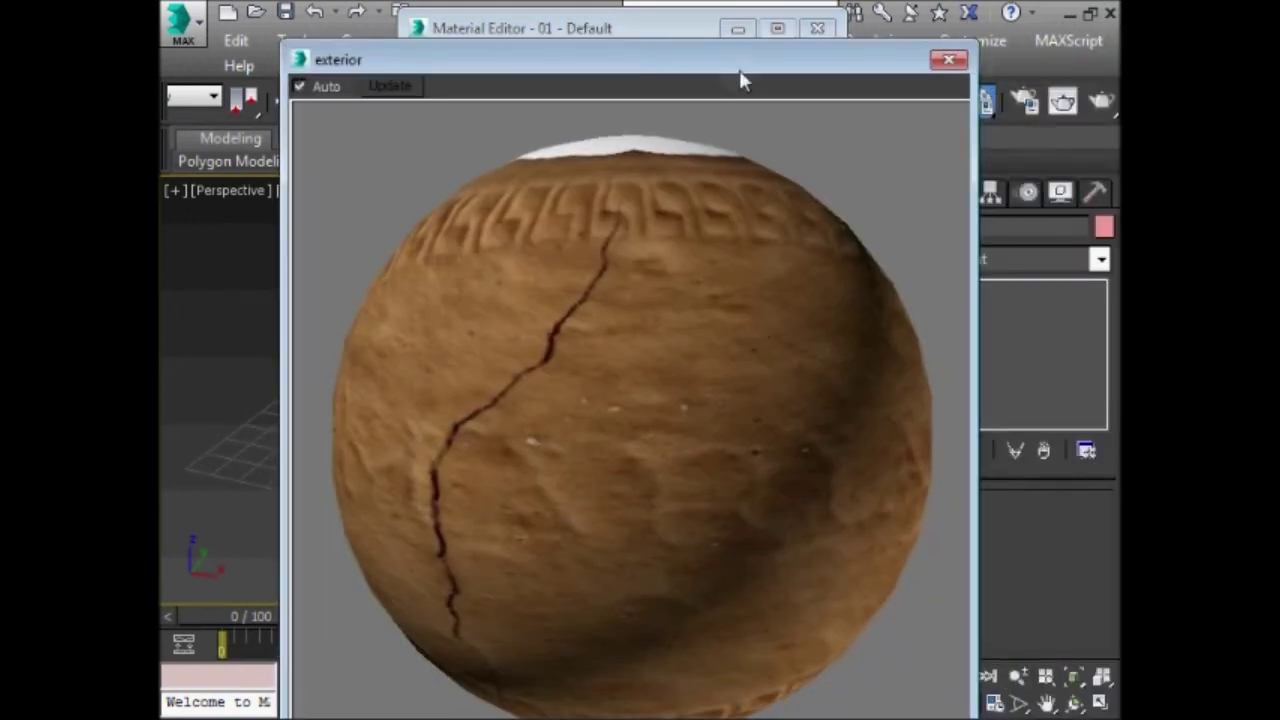
left_click_drag(740, 66, 735, 53)
left_click(953, 48)
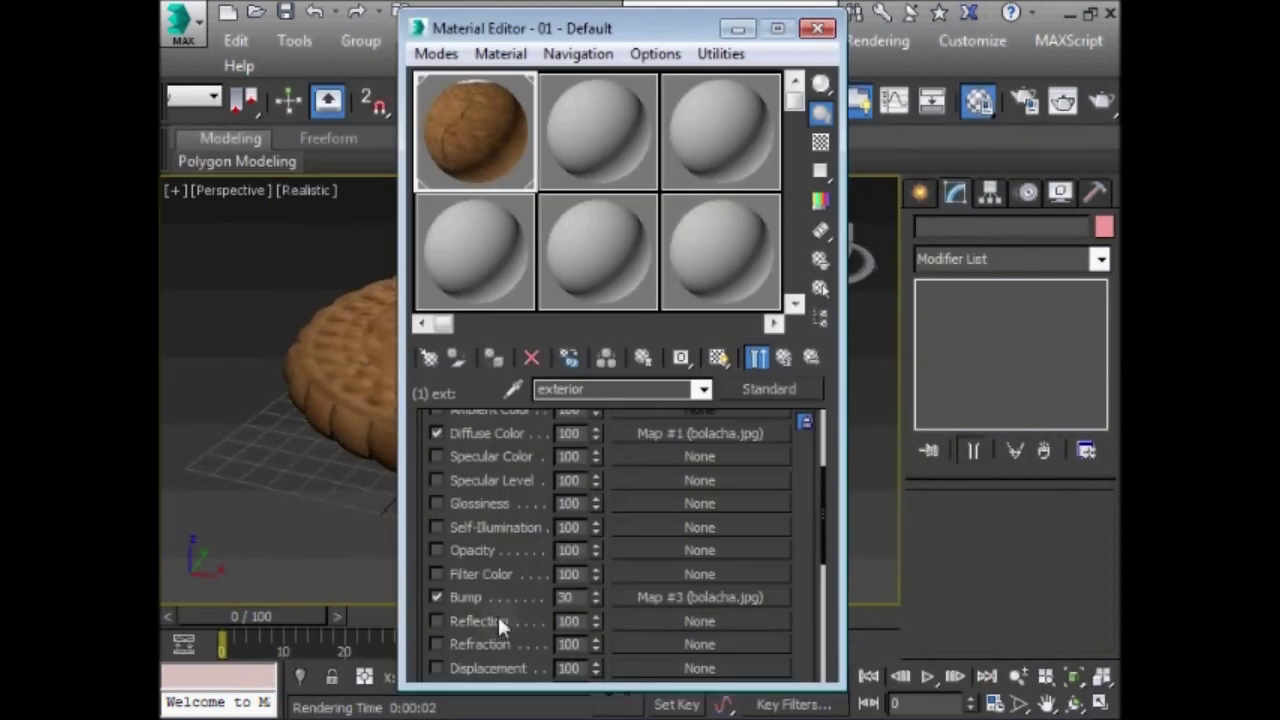
- Set the interior sub-material's Self-Illumination to 25
left_click(783, 358)
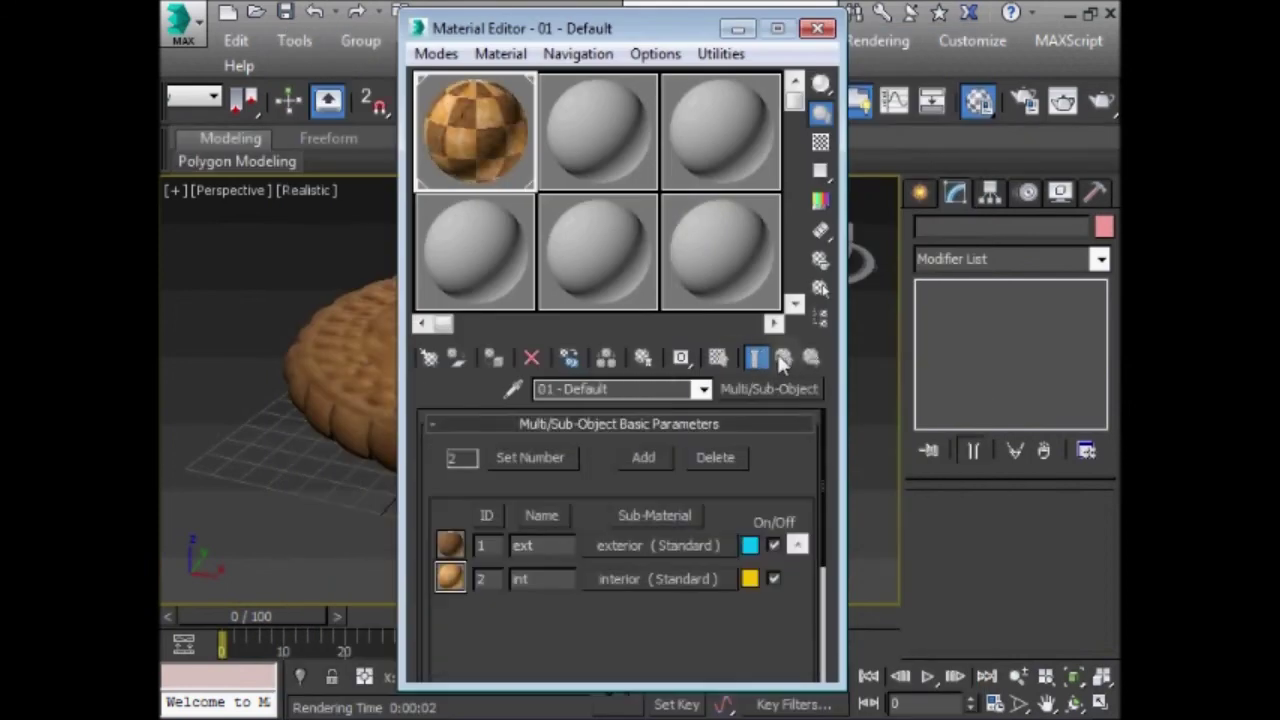
left_click(620, 579)
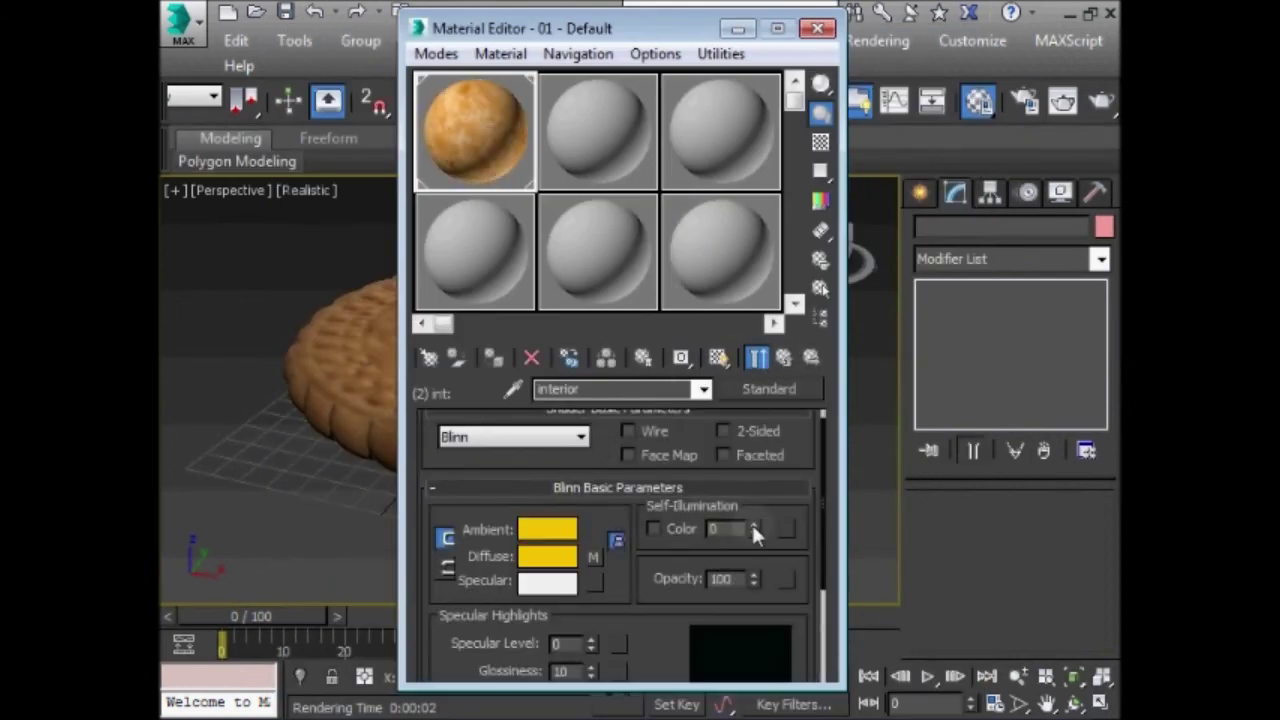
left_click_drag(755, 531, 754, 529)
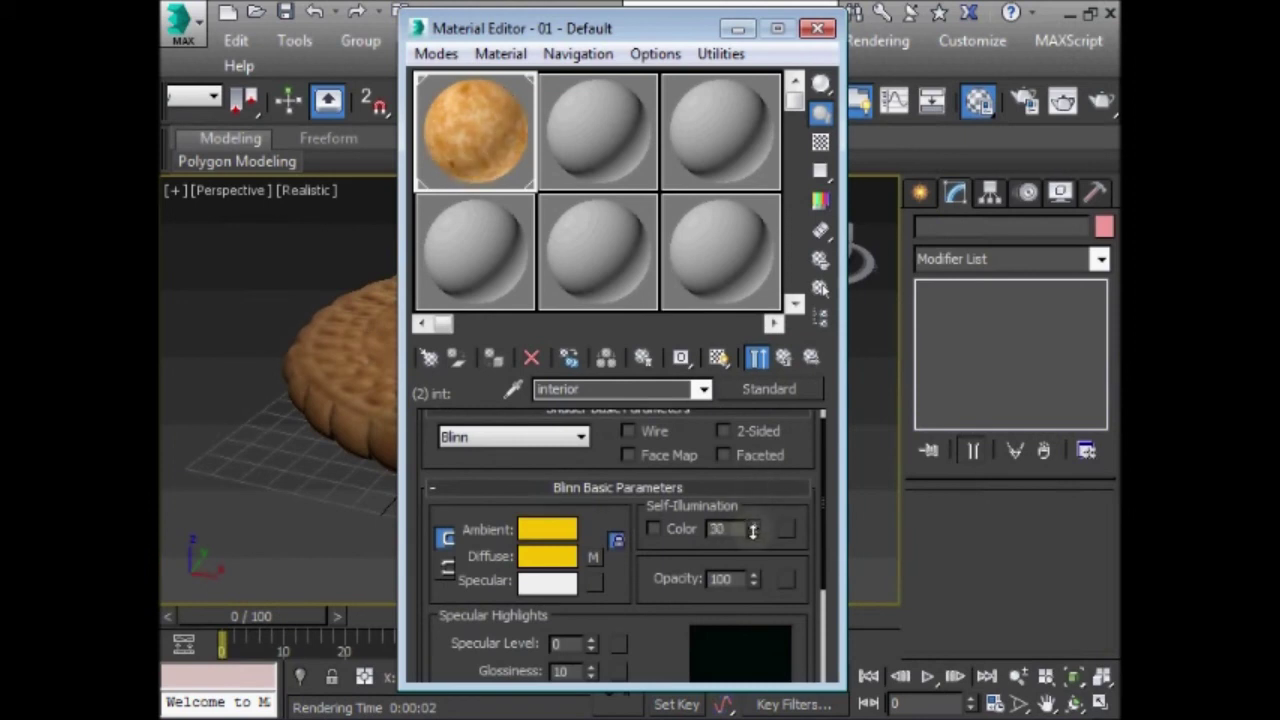
left_click_drag(610, 30, 781, 23)
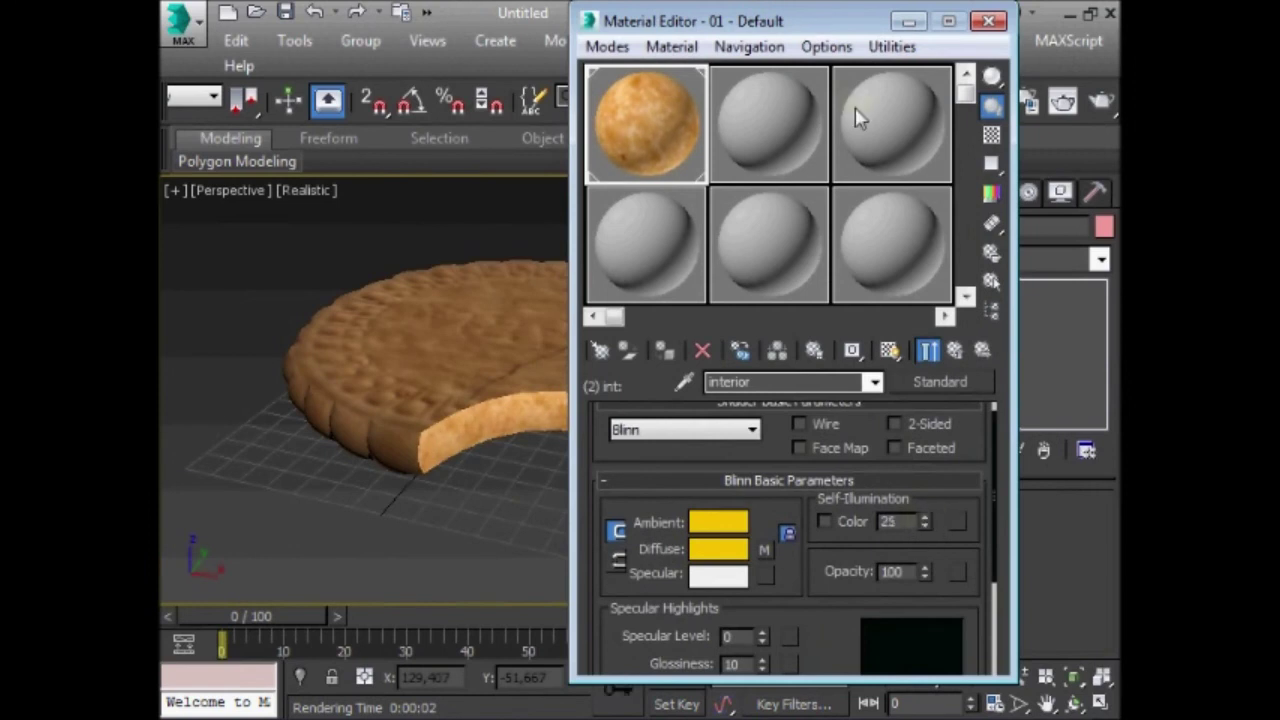
left_click_drag(868, 22, 824, 30)
- Render the bitten biscuit from an orbited Perspective view and close the rendered frame
left_click(946, 30)
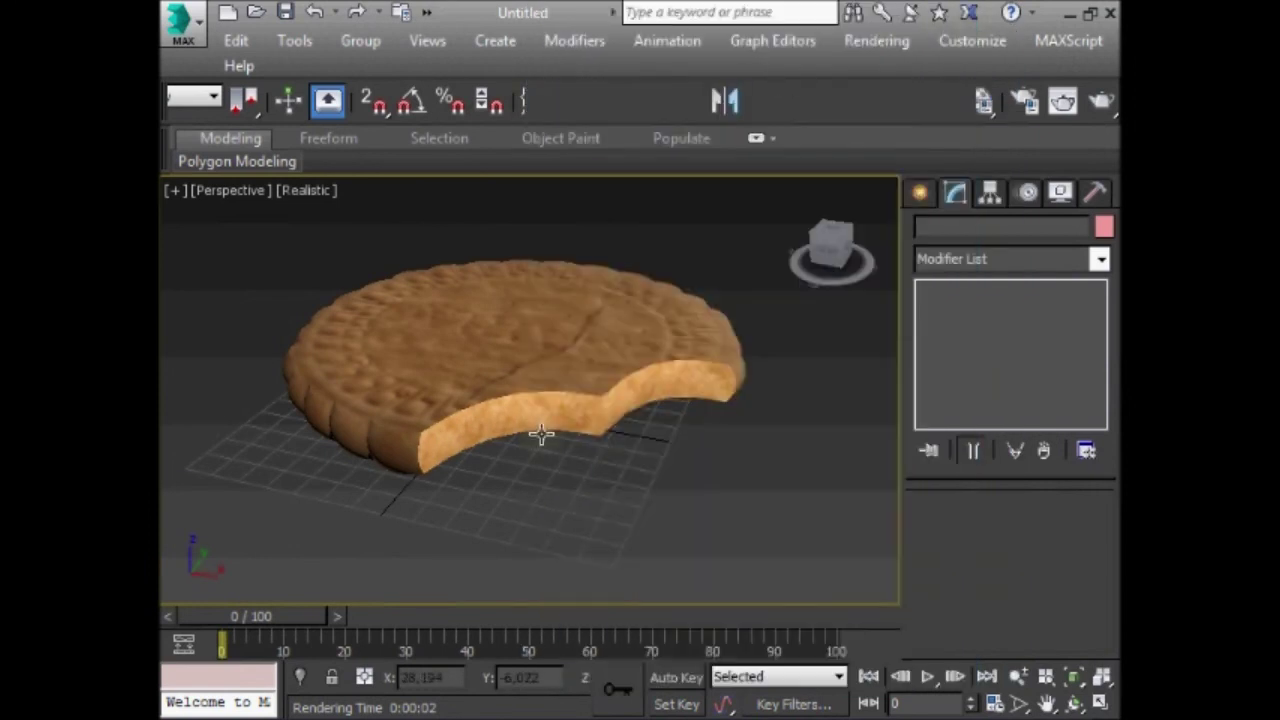
key("ctrl+r")
mouse_move(577, 491)
left_mouse_down()
mouse_move(567, 477)
mouse_move(585, 470)
left_mouse_up()
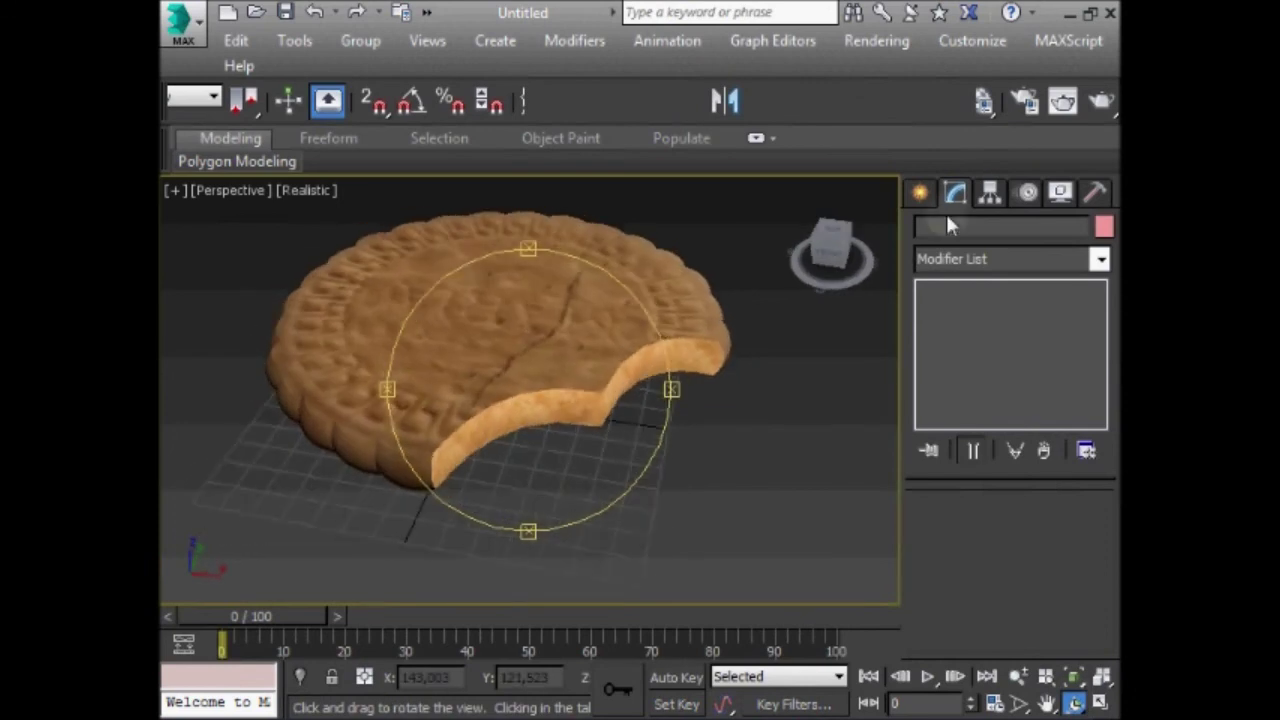
left_click(1100, 100)
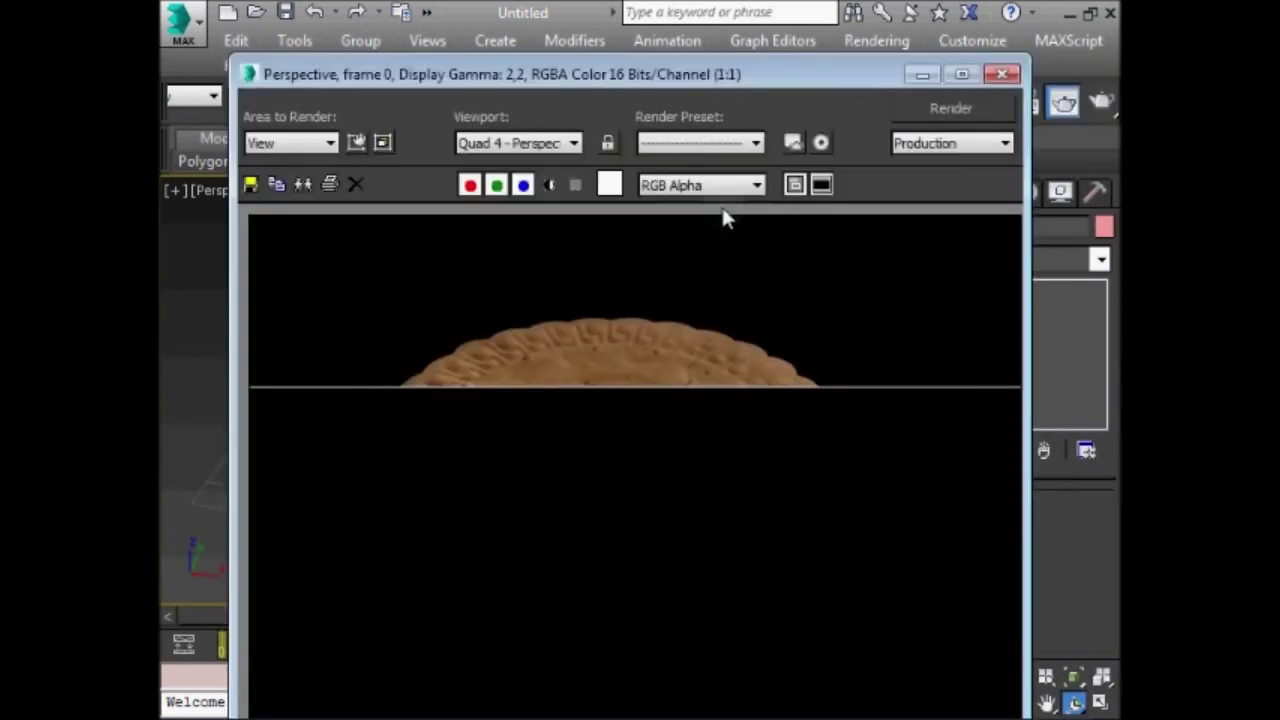
left_click(1002, 74)
scroll(566, 423, "down", 3)
scroll(566, 423, "down", 2)
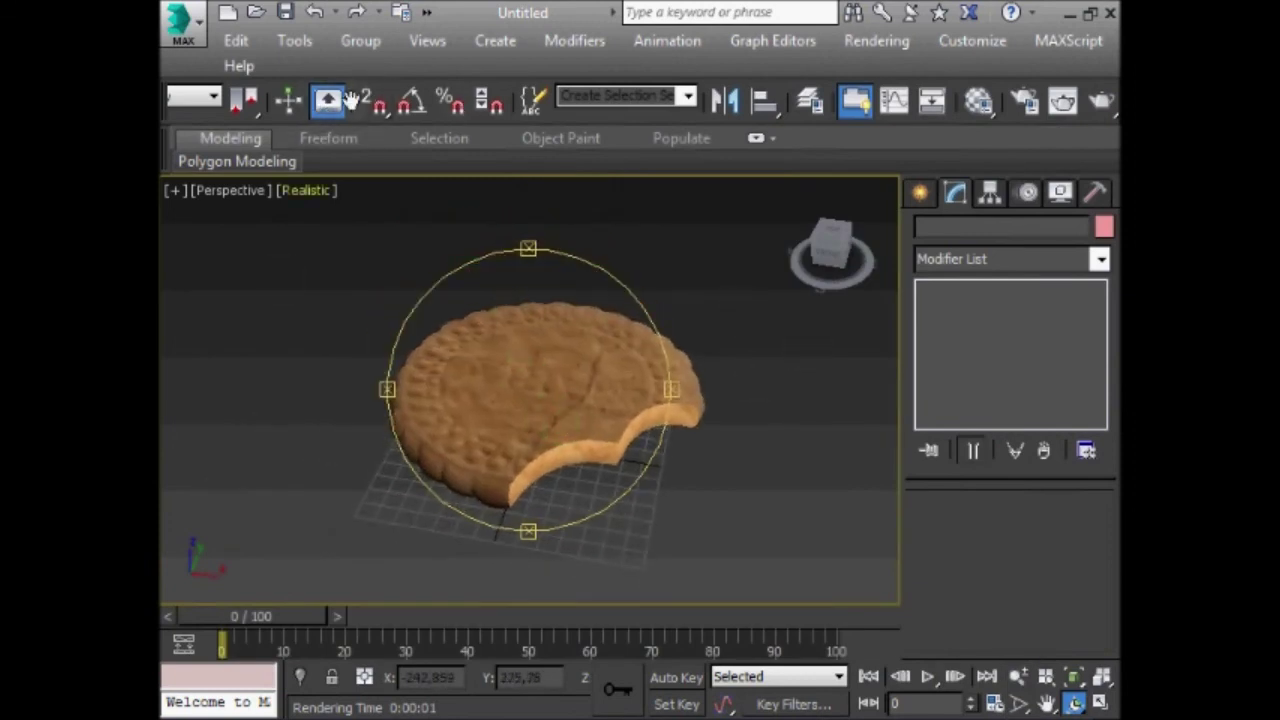
left_click_drag(366, 95, 860, 100)
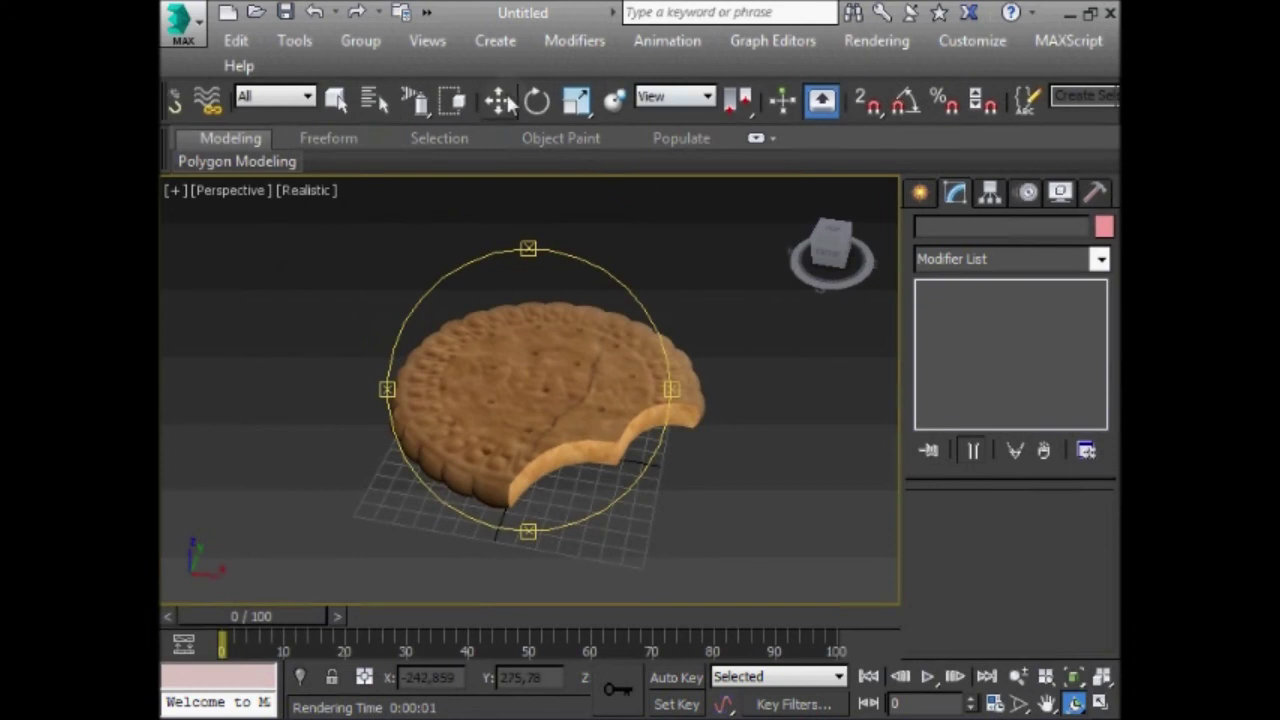
left_click(697, 238)
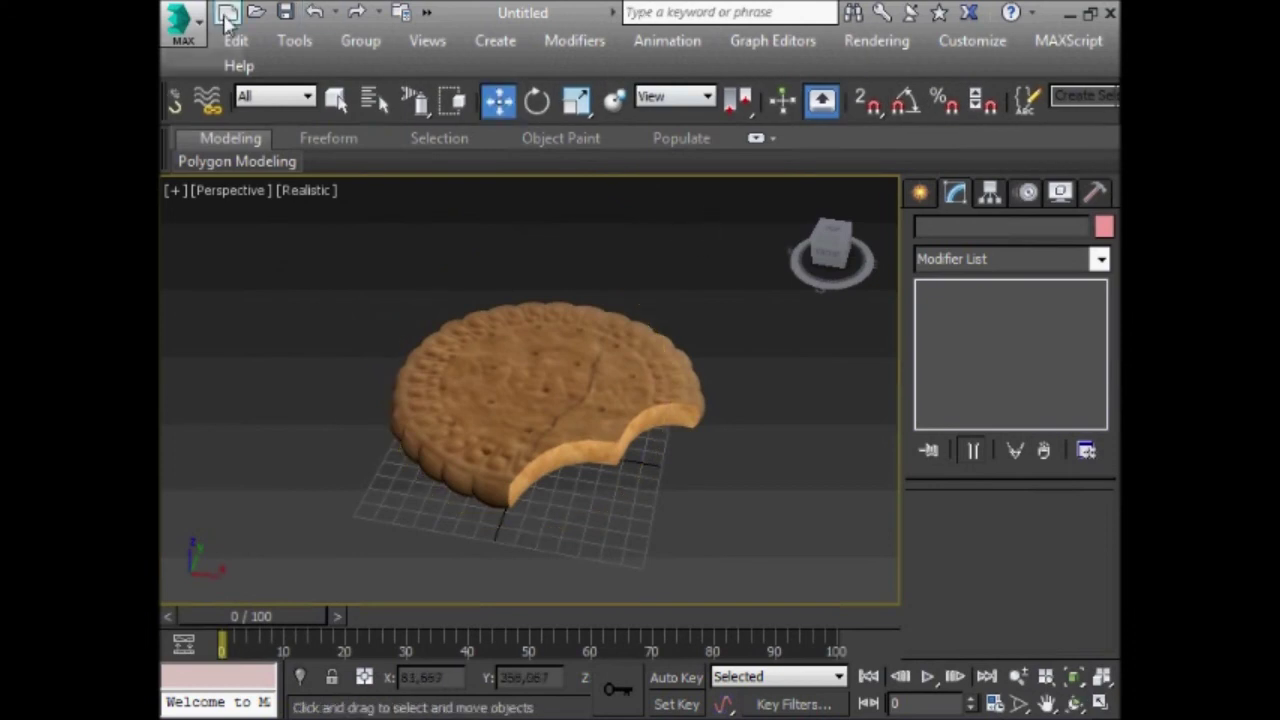